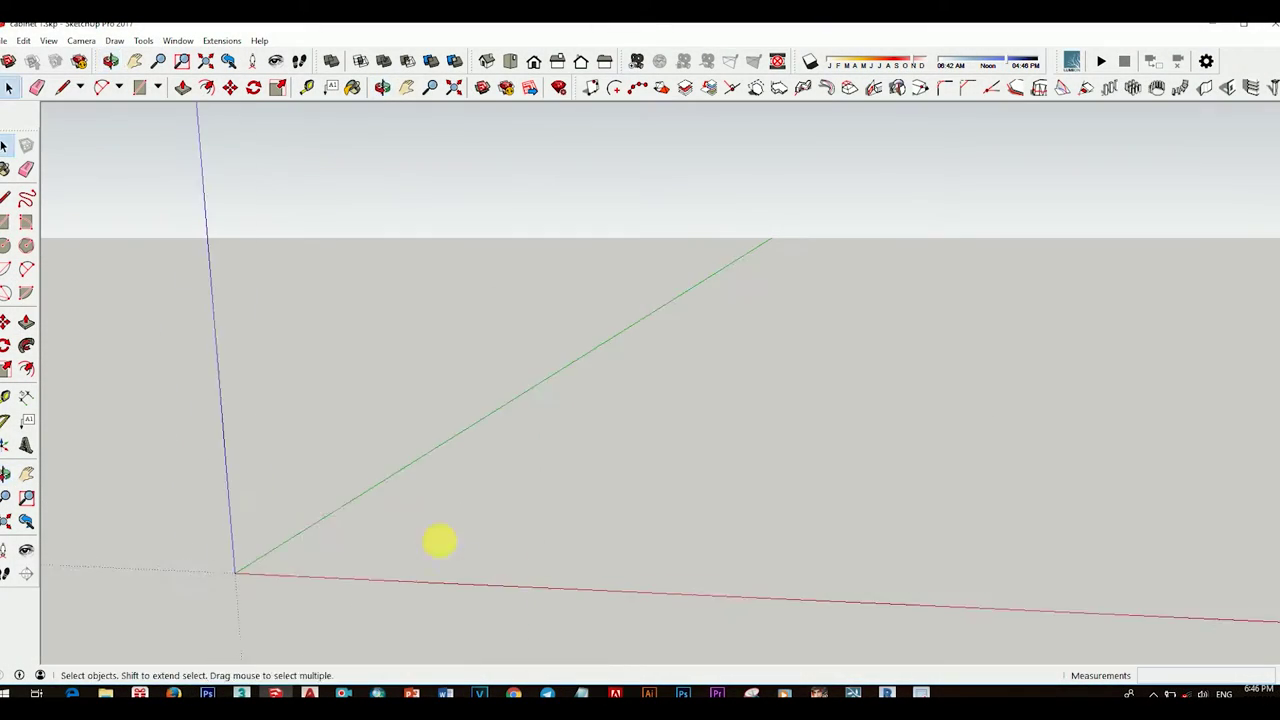
Step: Draw the base rectangle on the ground and pull it up into a tall box
scroll(430, 542, down, 2)
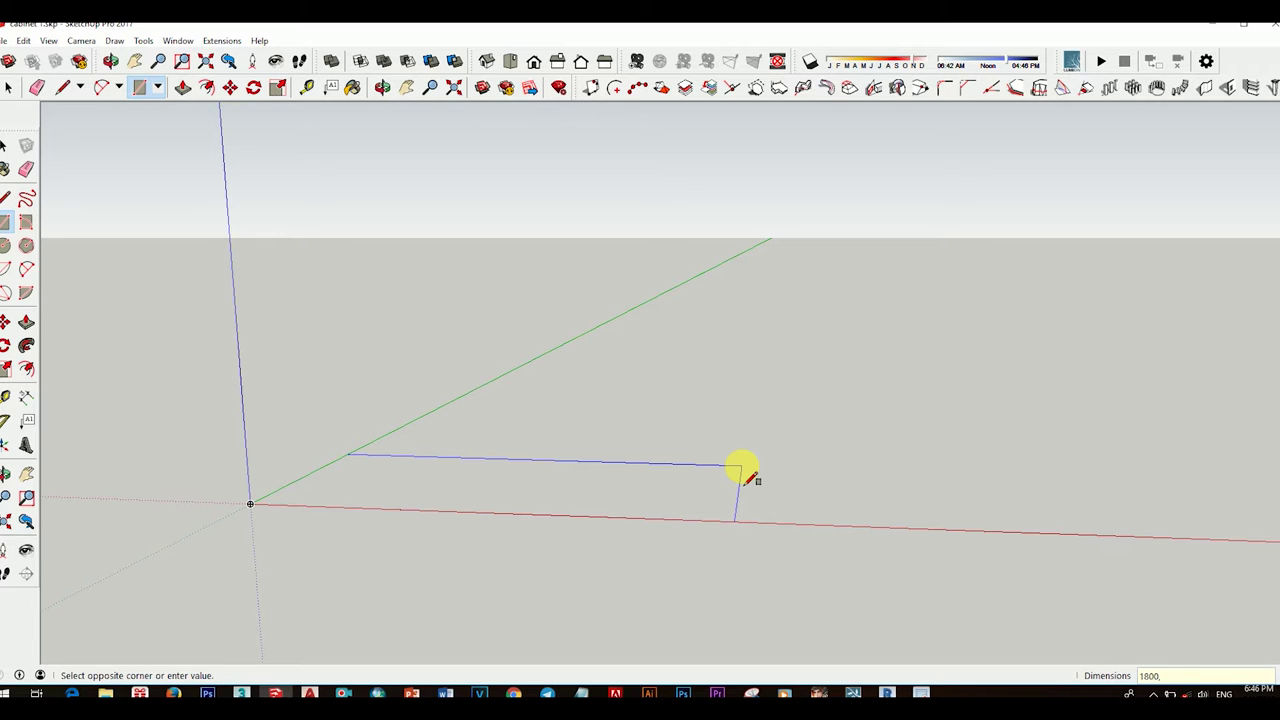
click(741, 468)
key(space)
mouse_move(694, 494)
middle_down()
mouse_move(603, 517)
mouse_move(788, 490)
middle_up()
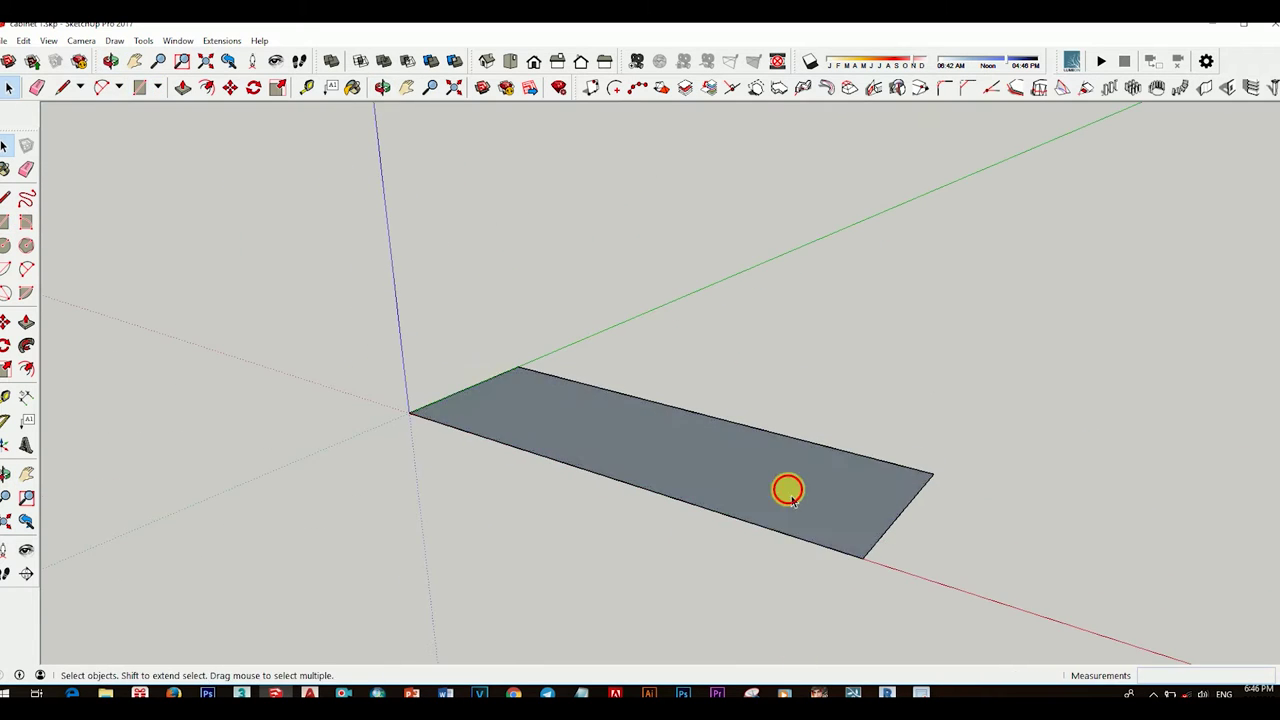
click(798, 498)
key(Return)
middle_drag(805, 360, 957, 551)
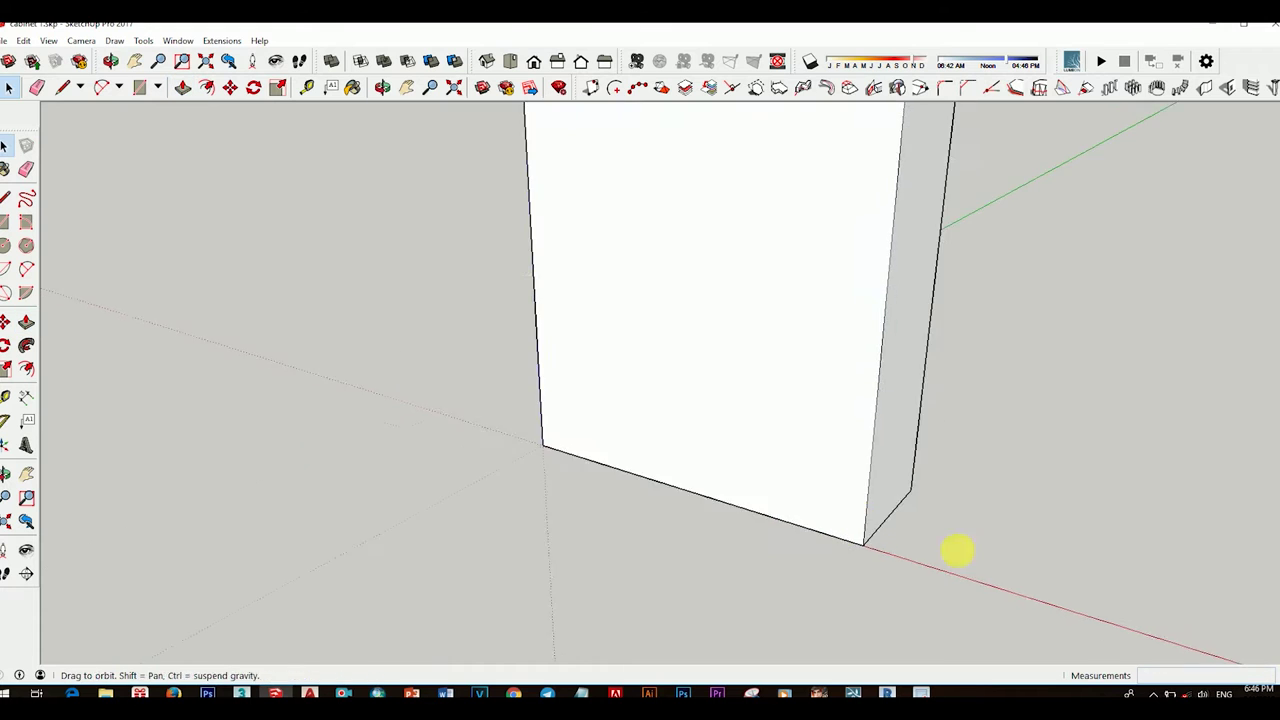
key(space)
scroll(780, 494, down, 3)
Step: Close the materials and components panels and orbit to a close frontal view of the box
key(b)
scroll(1100, 440, up, 5)
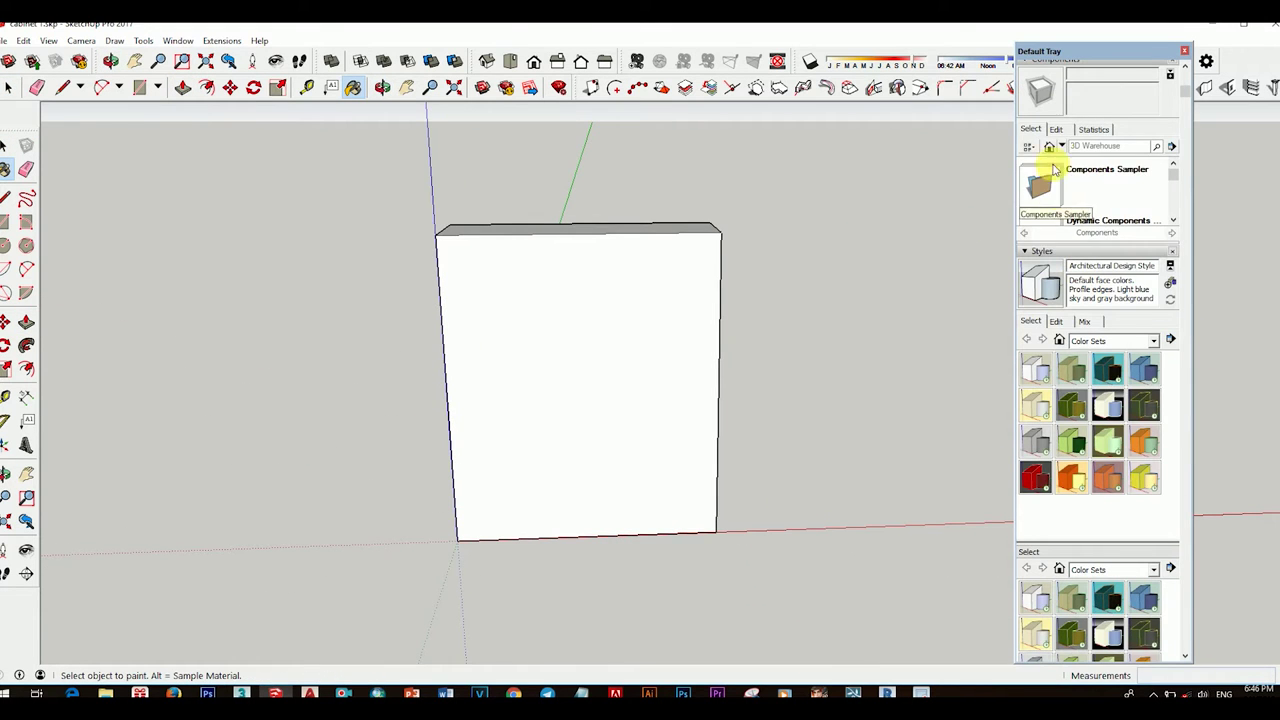
click(1057, 132)
click(1060, 338)
click(1184, 50)
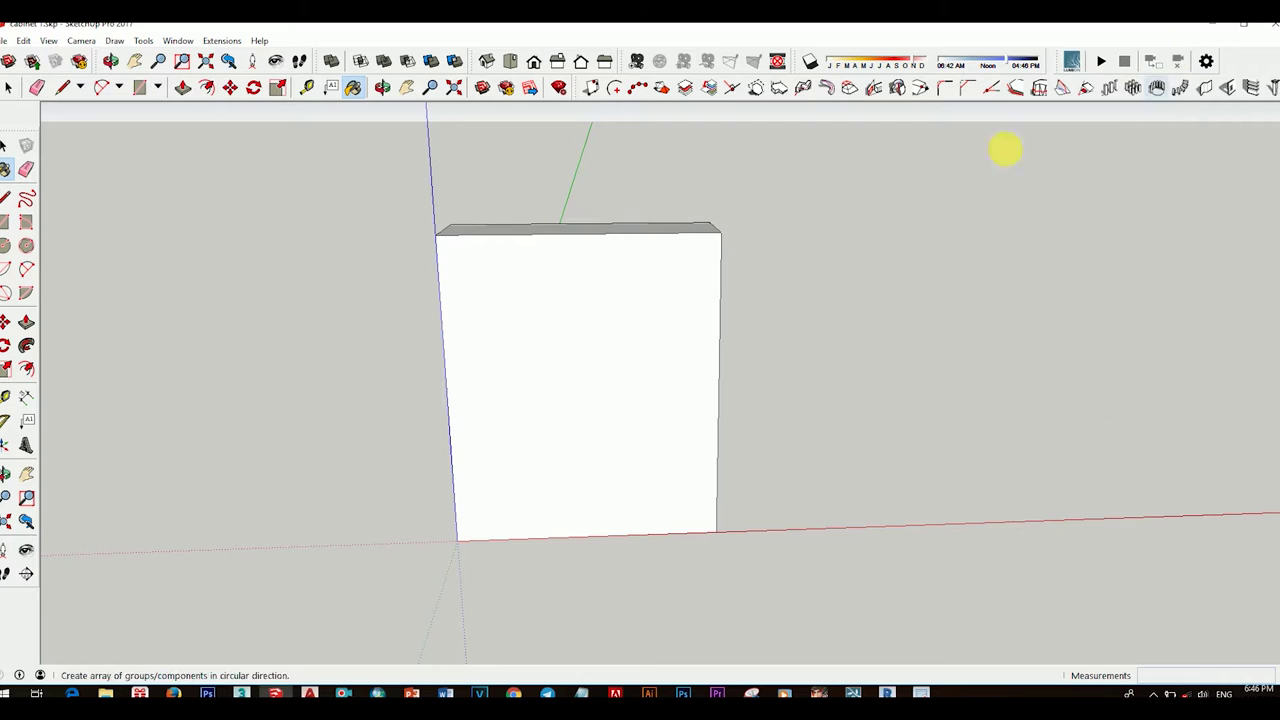
mouse_move(812, 409)
middle_down()
mouse_move(654, 437)
mouse_move(697, 506)
mouse_move(755, 507)
middle_up()
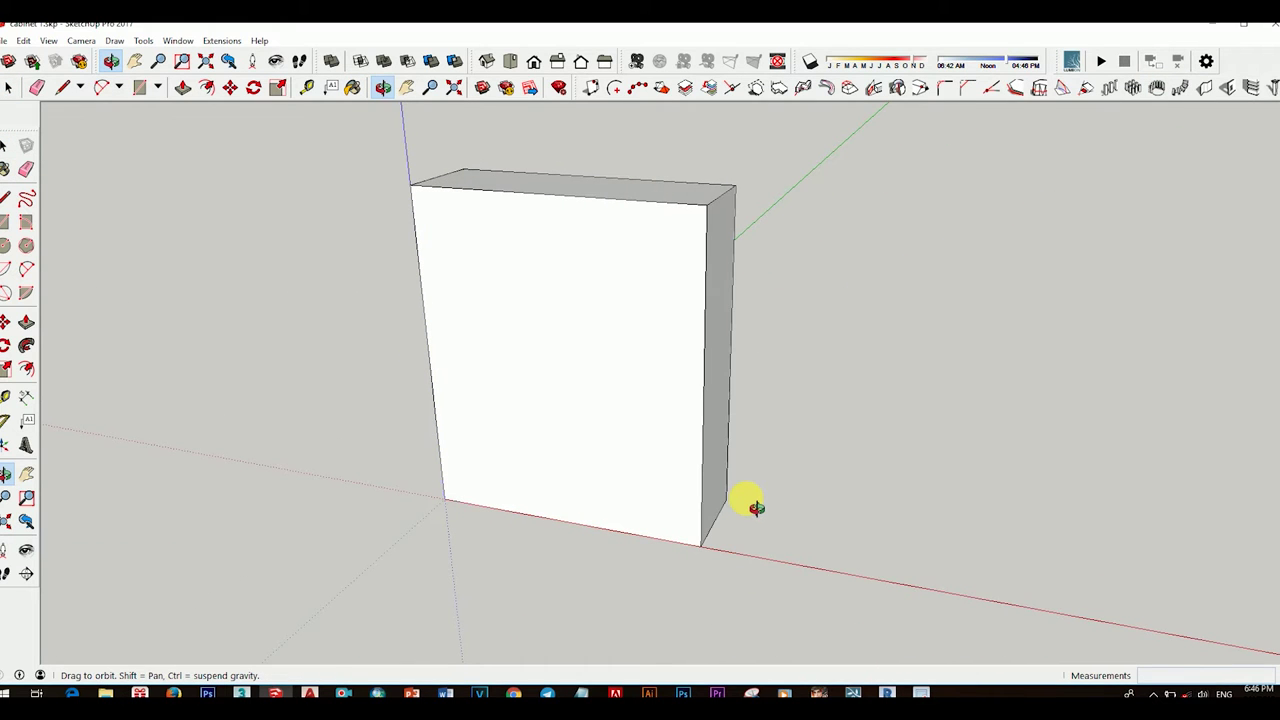
mouse_move(755, 507)
mouse_down()
mouse_move(806, 471)
mouse_move(719, 478)
mouse_up()
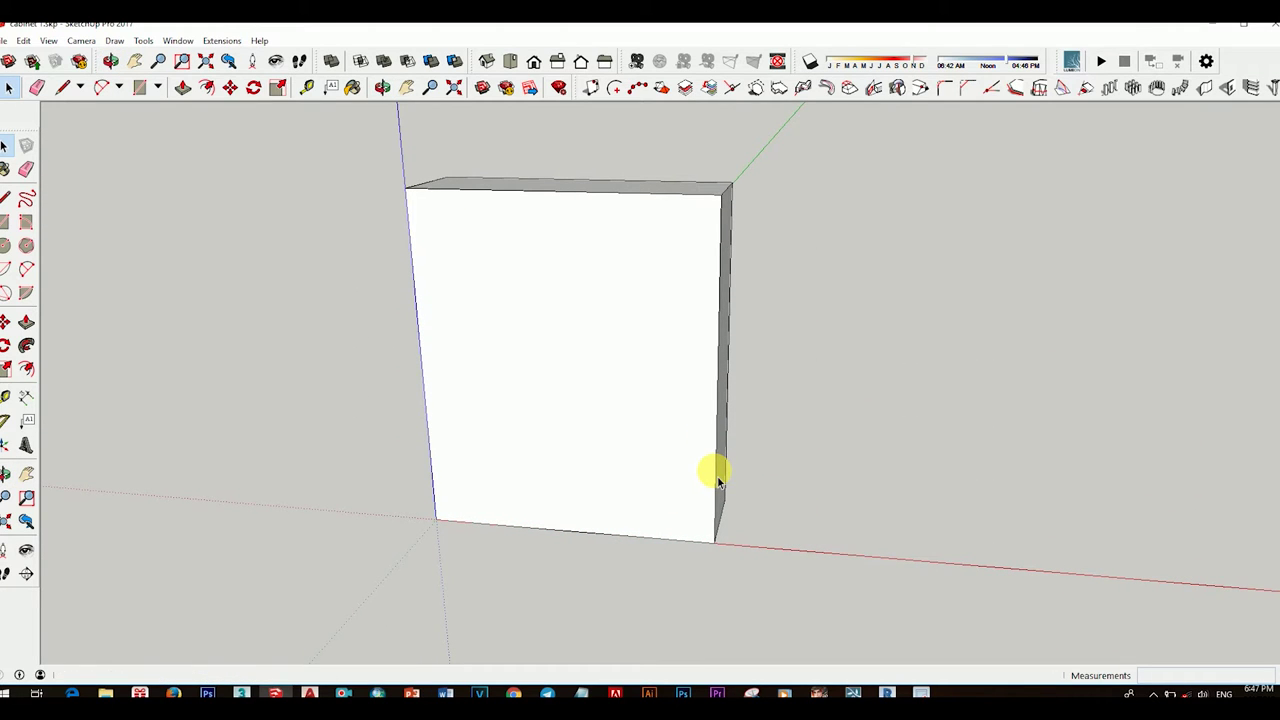
mouse_move(718, 480)
middle_down()
mouse_move(637, 464)
mouse_move(800, 443)
mouse_move(666, 466)
mouse_move(688, 382)
middle_up()
Step: Divide the box's top edge and left edge into three segments each
click(688, 382)
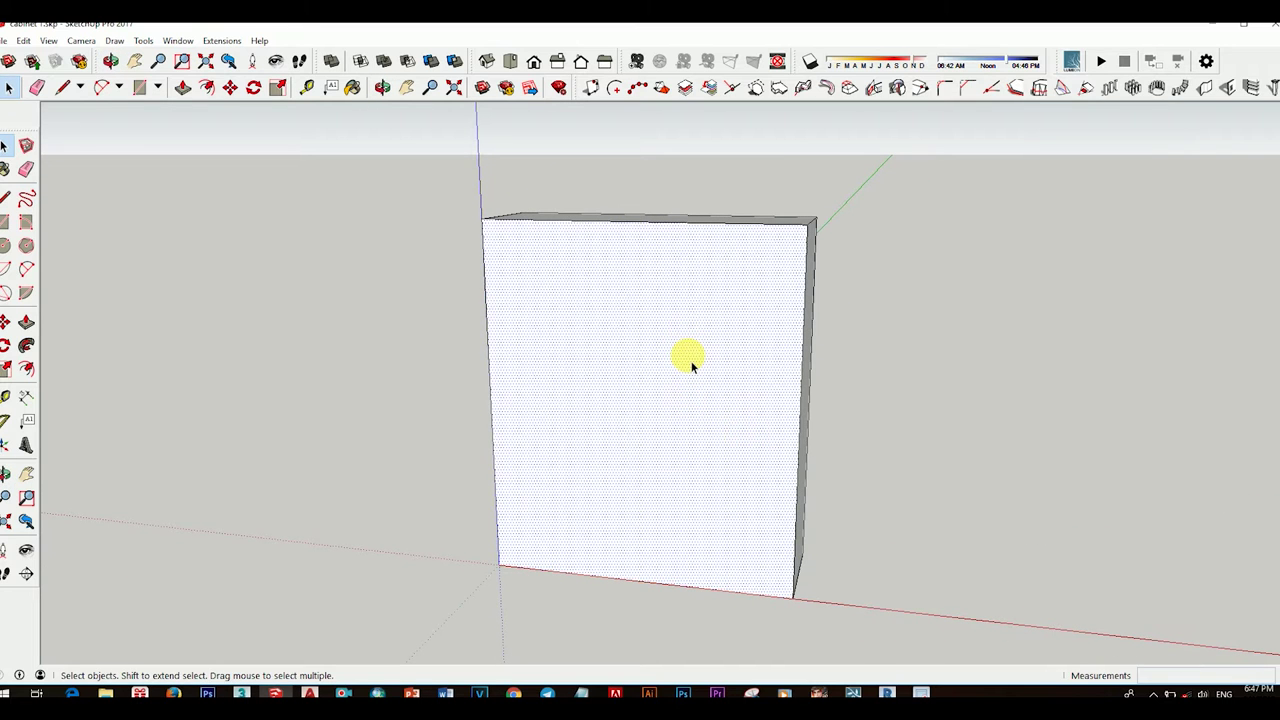
right_click(642, 224)
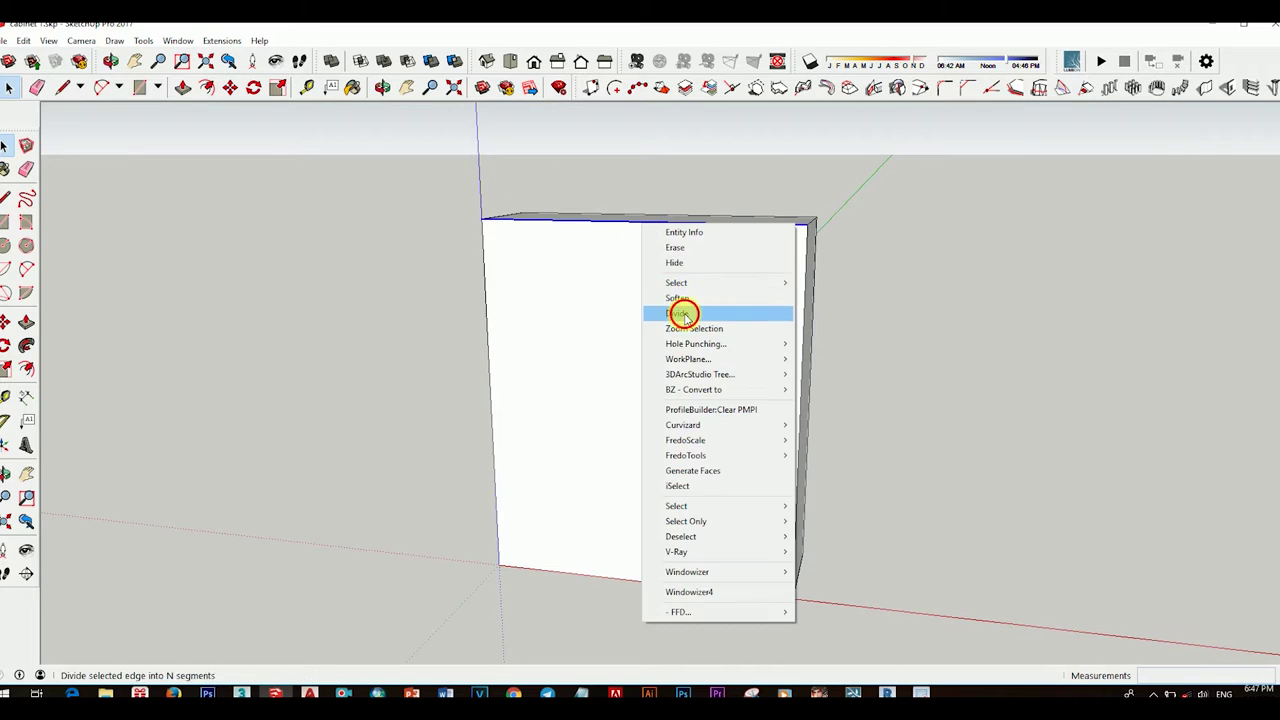
click(680, 312)
click(555, 248)
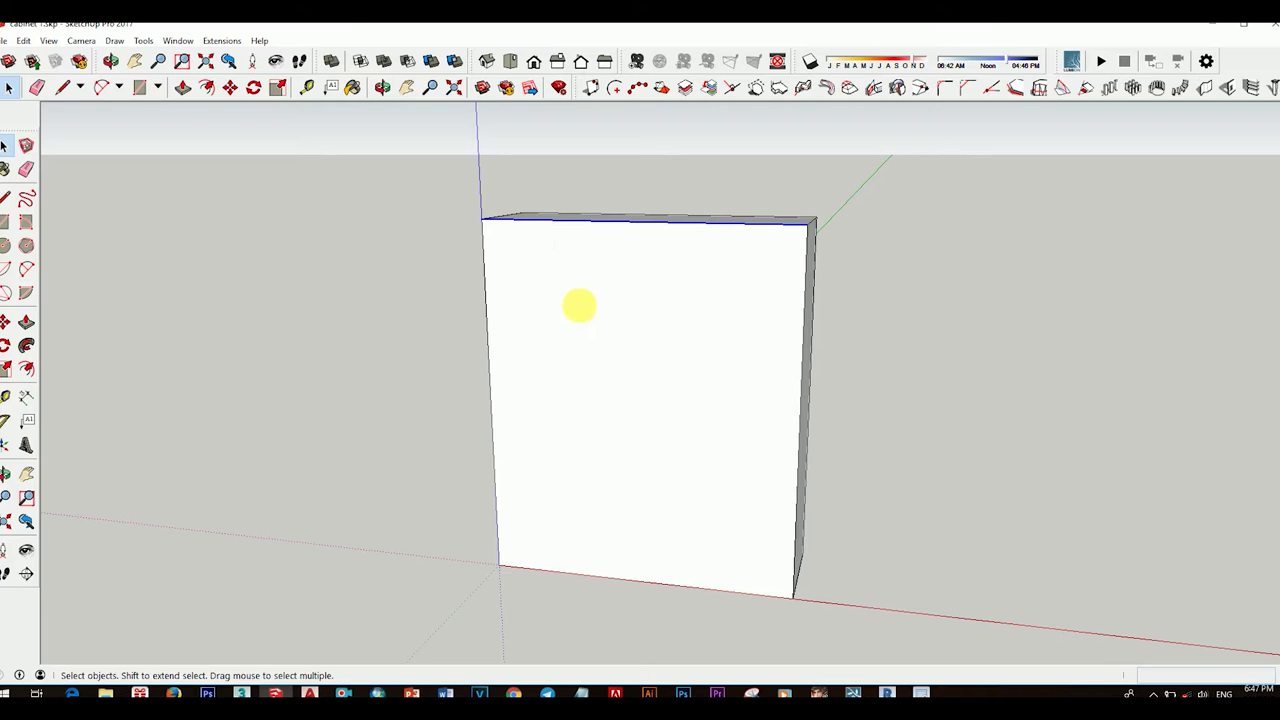
right_click(484, 285)
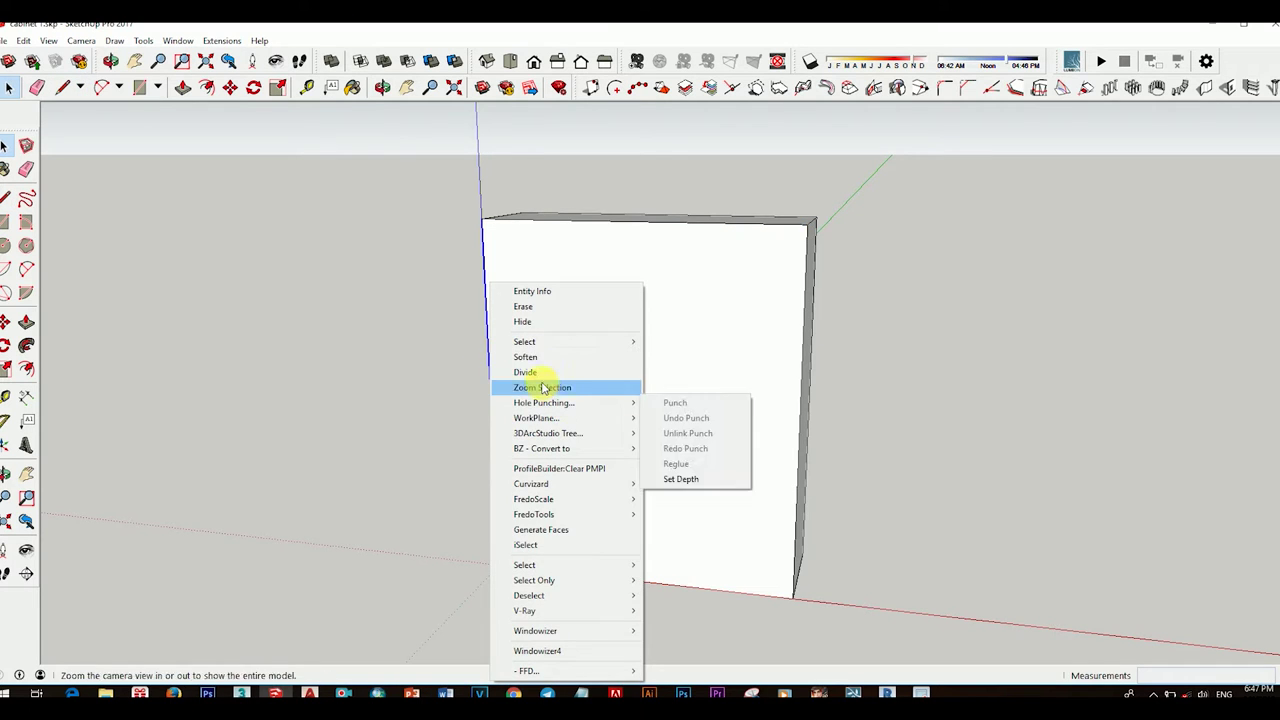
click(523, 369)
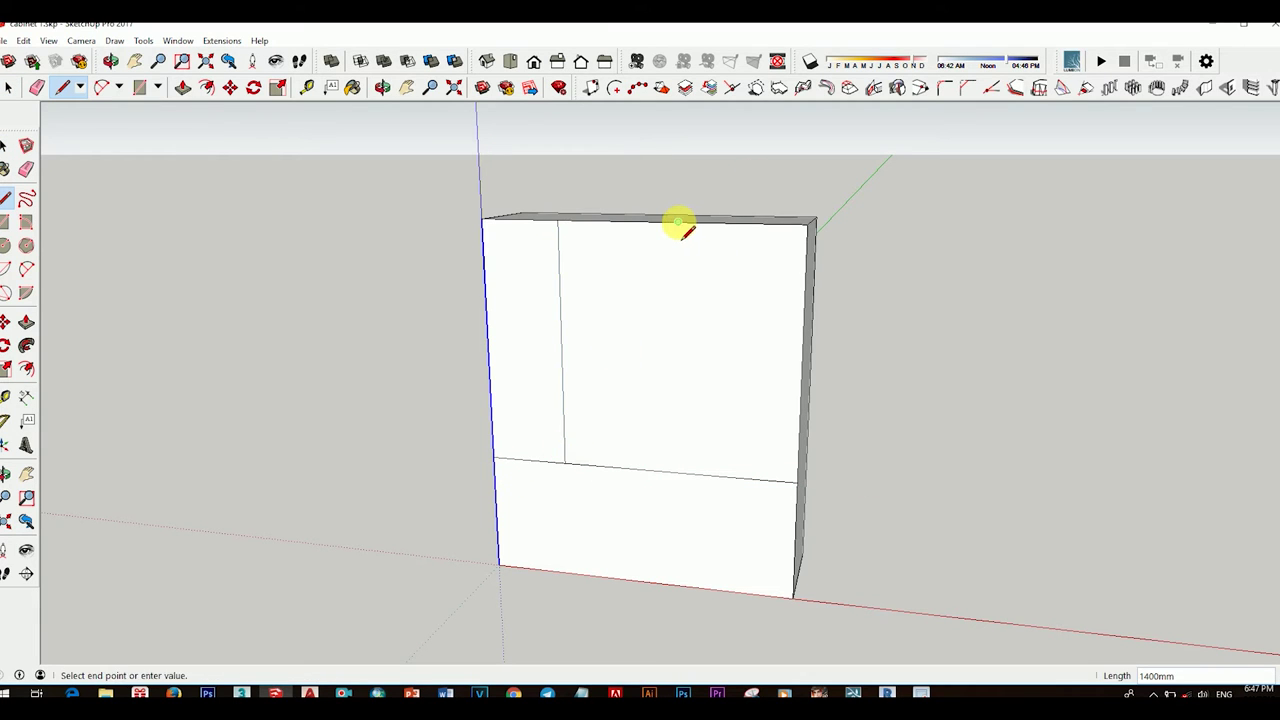
Step: Draw vertical dividing lines on the cabinet front from the middle edge down to the bottom edge
click(717, 476)
key(space)
mouse_move(700, 491)
middle_down()
mouse_move(680, 400)
mouse_move(580, 457)
middle_up()
middle_drag(677, 460, 749, 471)
key(l)
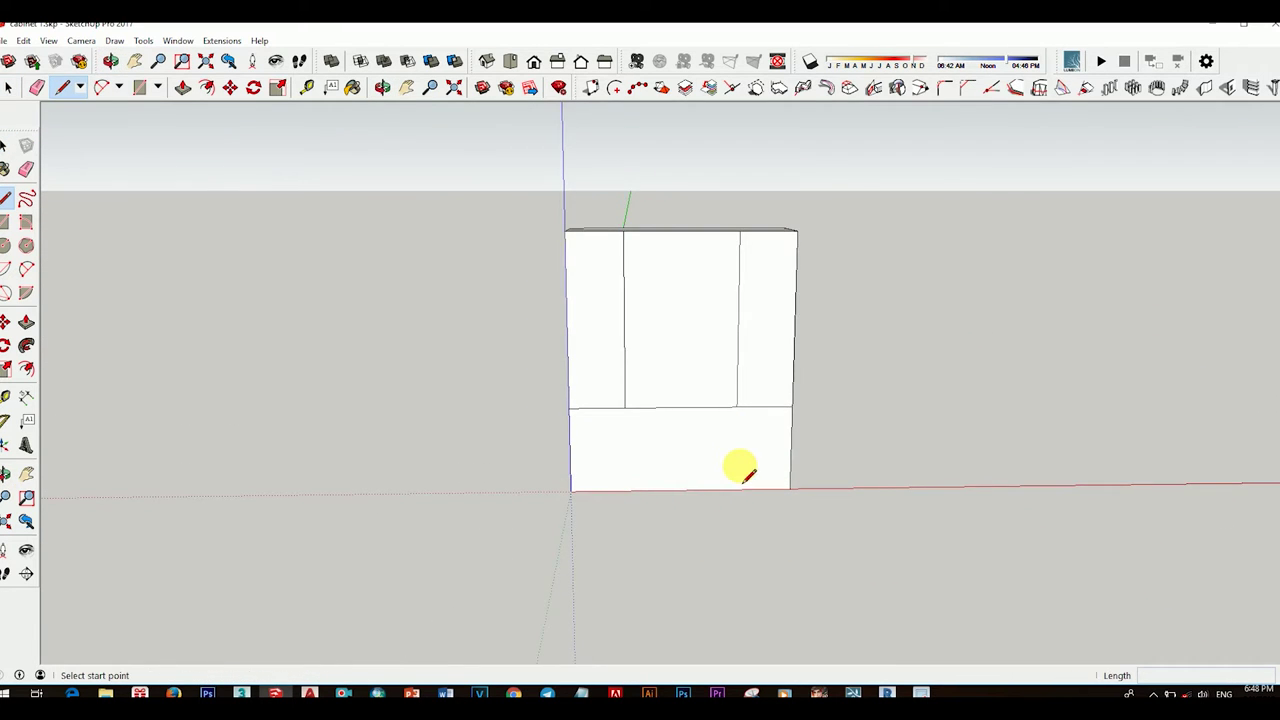
scroll(740, 466, up, 2)
click(667, 371)
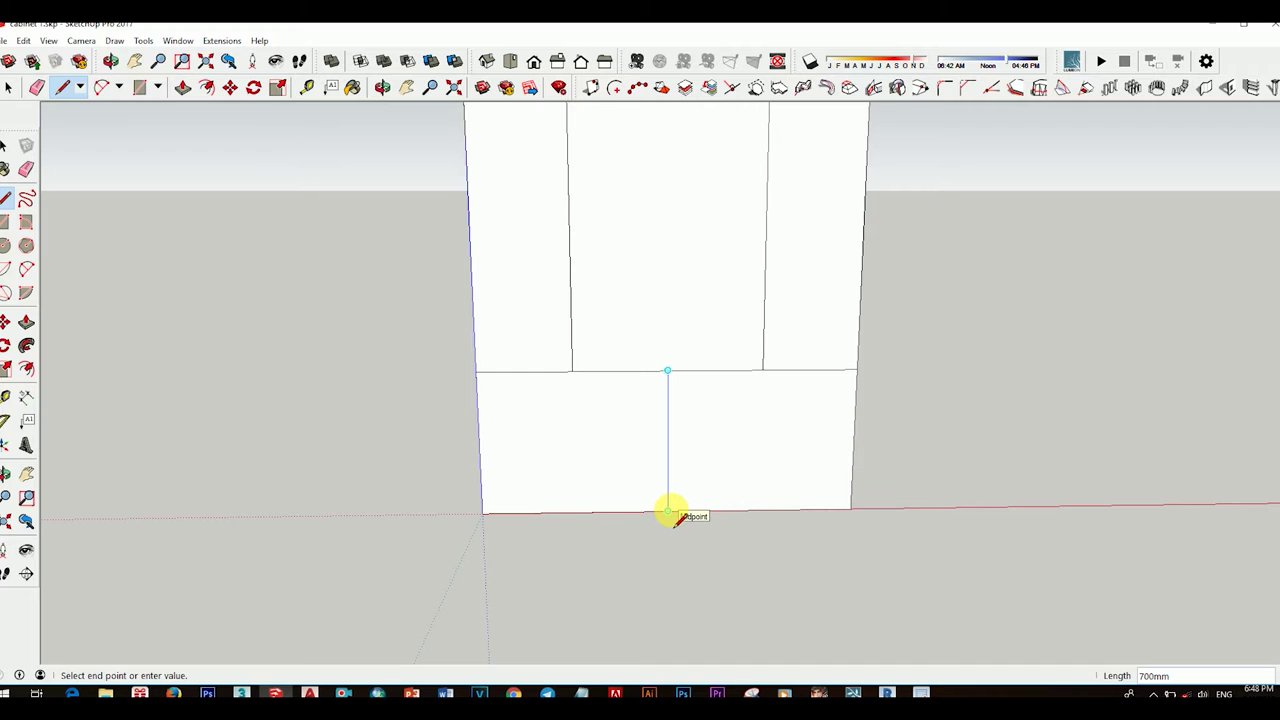
click(670, 515)
key(space)
scroll(675, 490, down, 2)
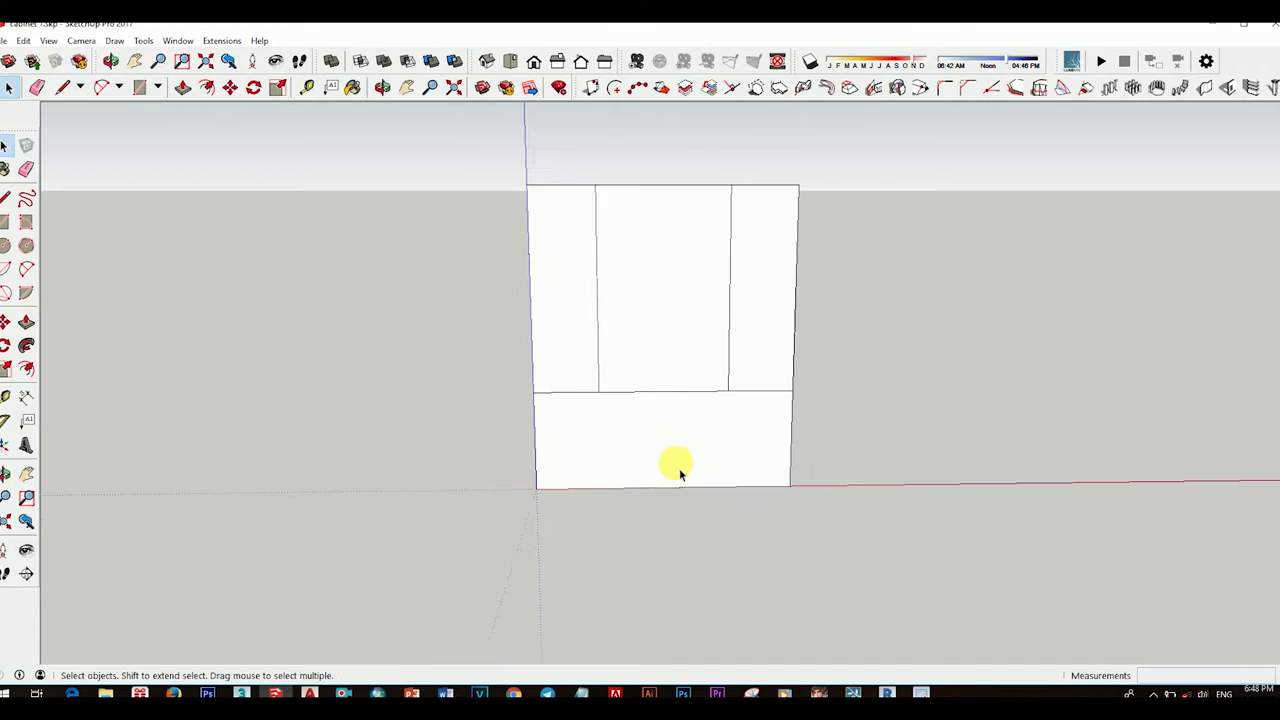
mouse_move(677, 466)
middle_down()
mouse_move(357, 277)
mouse_move(486, 423)
mouse_move(758, 468)
mouse_move(677, 408)
middle_up()
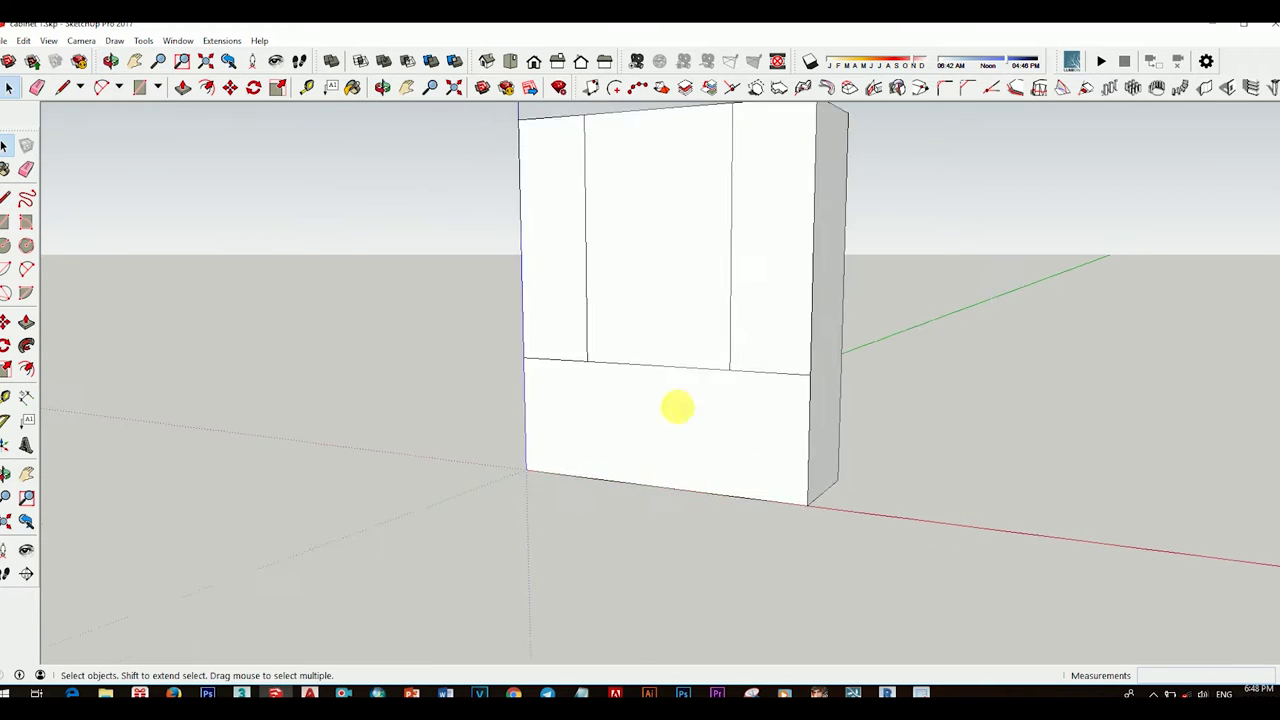
Step: Move the horizontal dividing line lower to set the height of the drawer band
drag(500, 337, 798, 412)
key(m)
click(746, 430)
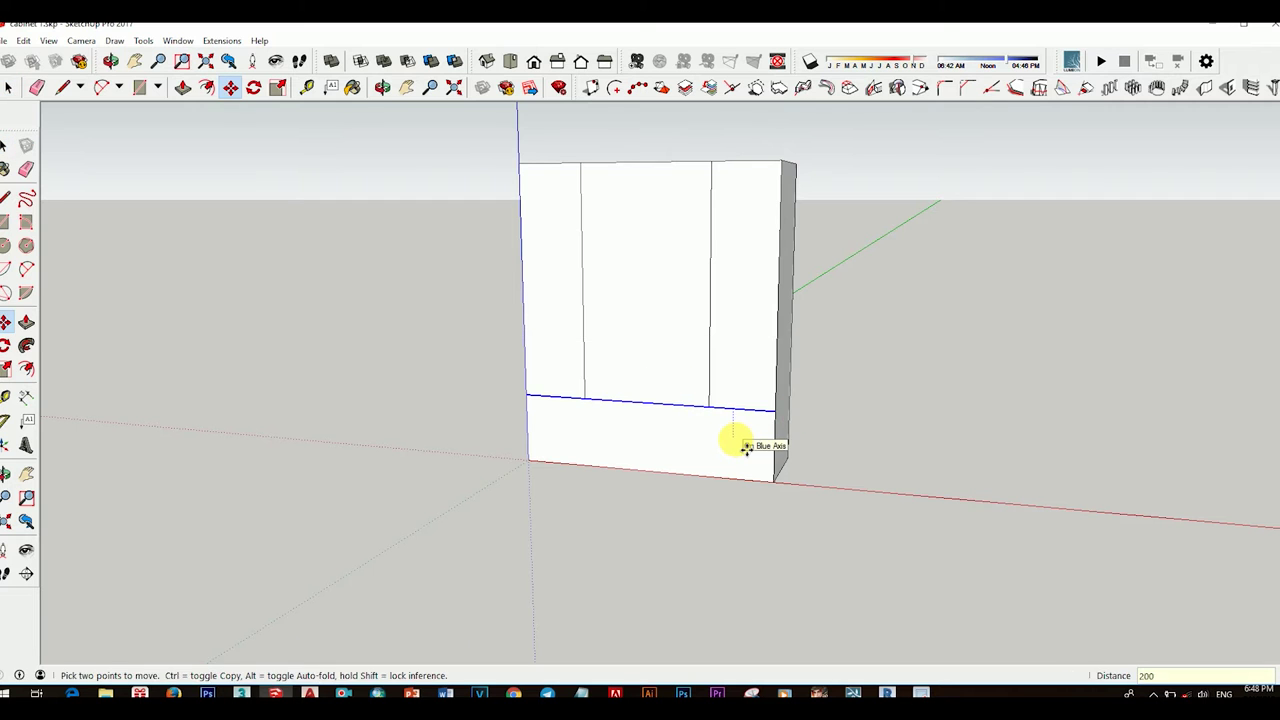
click(746, 449)
key(space)
mouse_move(746, 449)
middle_down()
mouse_move(743, 423)
mouse_move(923, 380)
mouse_move(680, 417)
mouse_move(808, 463)
middle_up()
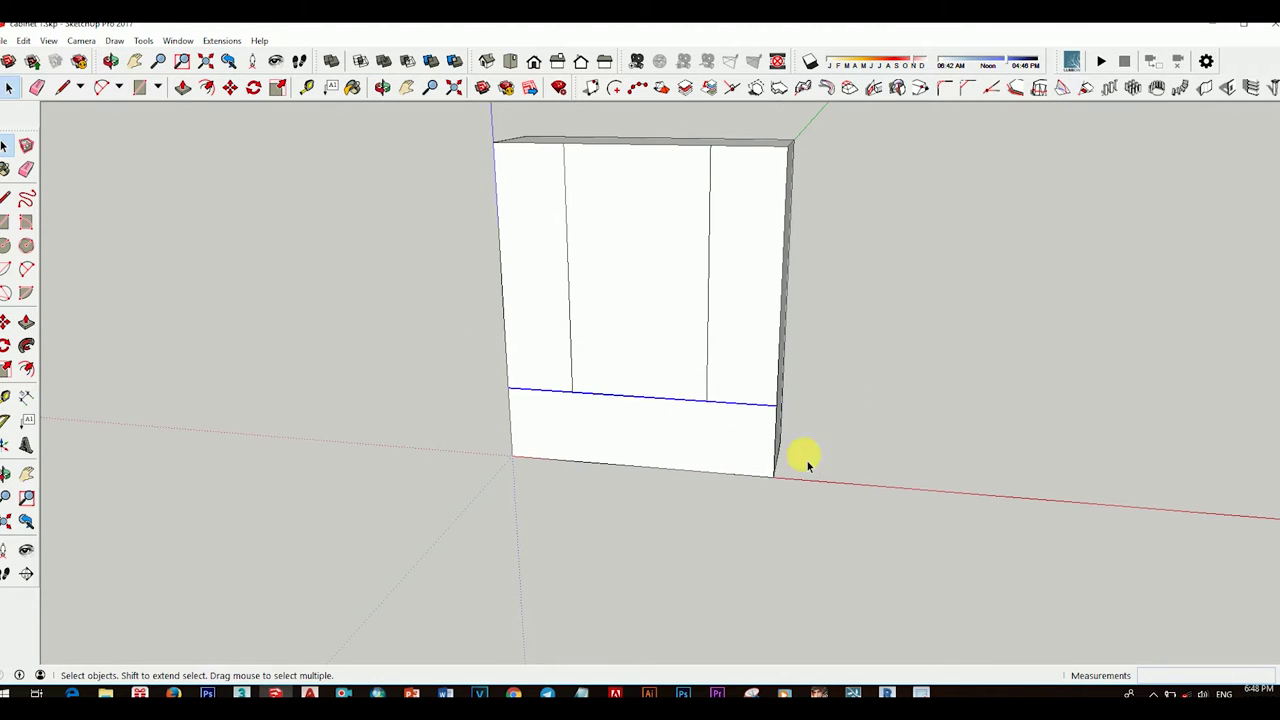
key(m)
click(752, 447)
click(748, 438)
key(space)
Step: Draw a vertical divider in the drawer band and zoom in on the cabinet front
key(l)
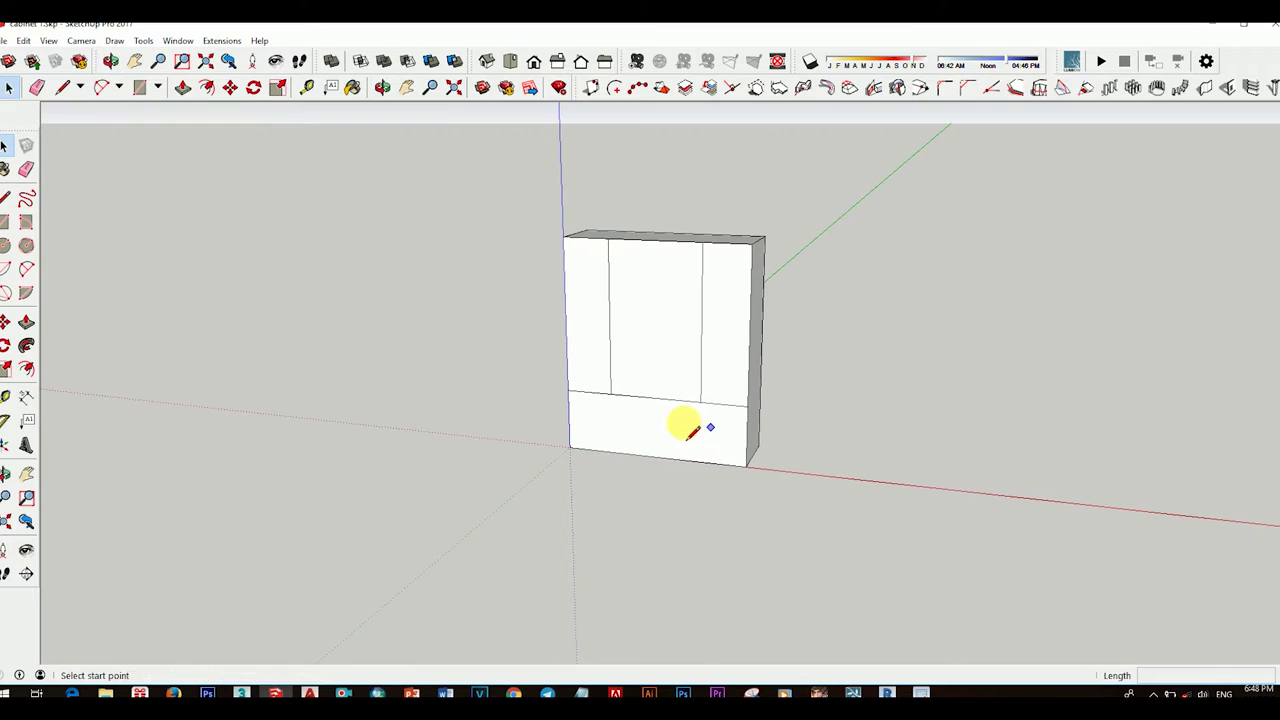
click(666, 394)
key(space)
scroll(660, 393, up, 2)
mouse_move(660, 393)
middle_down()
mouse_move(754, 423)
mouse_move(585, 443)
middle_up()
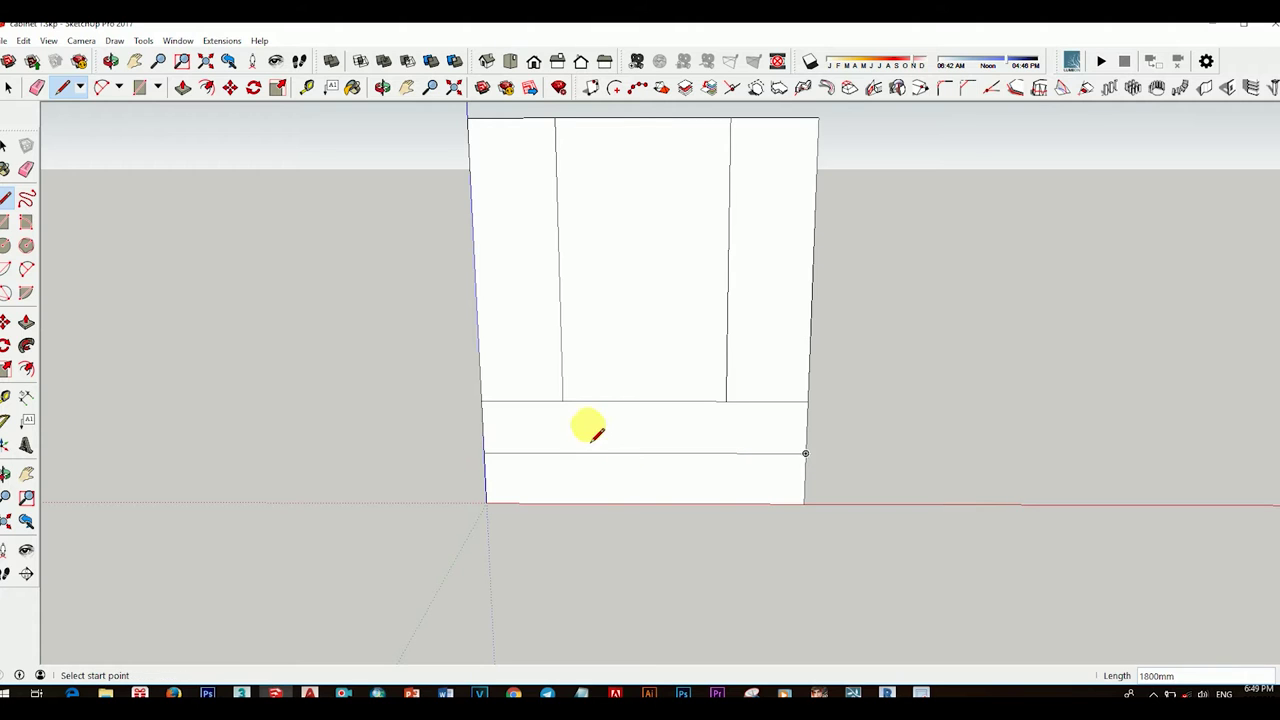
click(724, 455)
key(space)
middle_drag(623, 471, 553, 437)
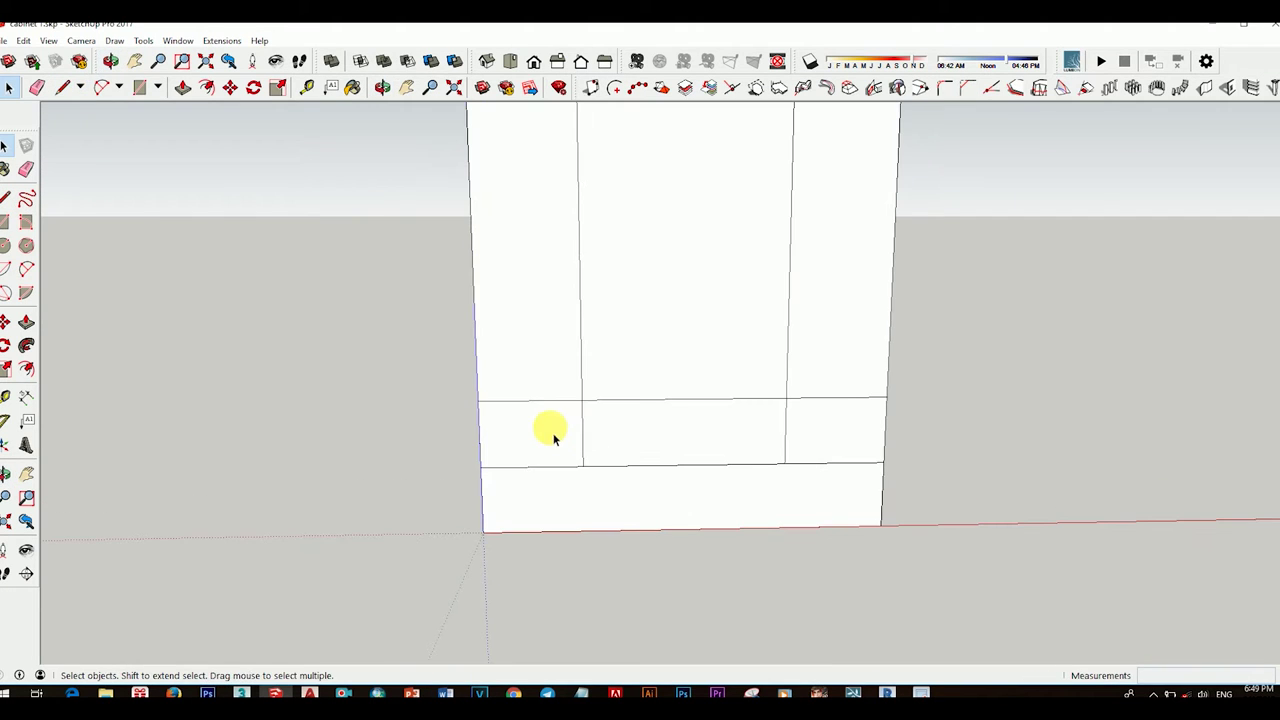
scroll(556, 442, up, 2)
scroll(580, 438, up, 1)
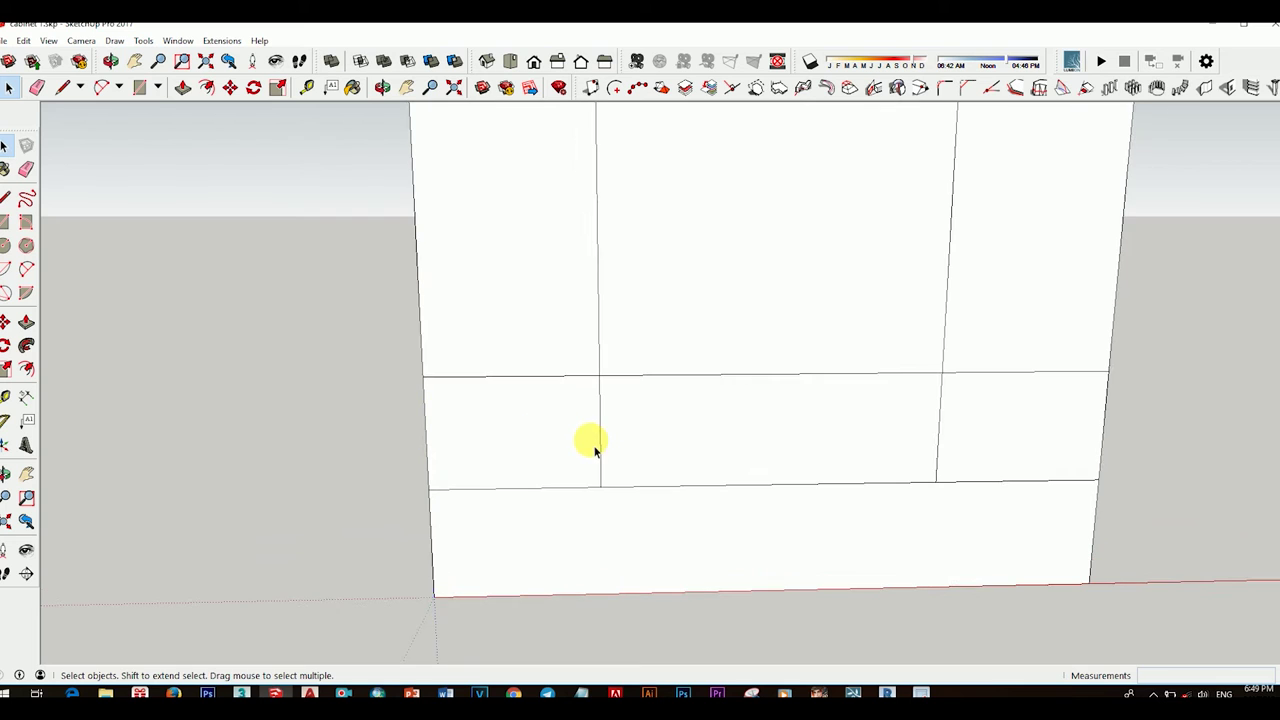
scroll(623, 458, down, 3)
scroll(623, 461, up, 1)
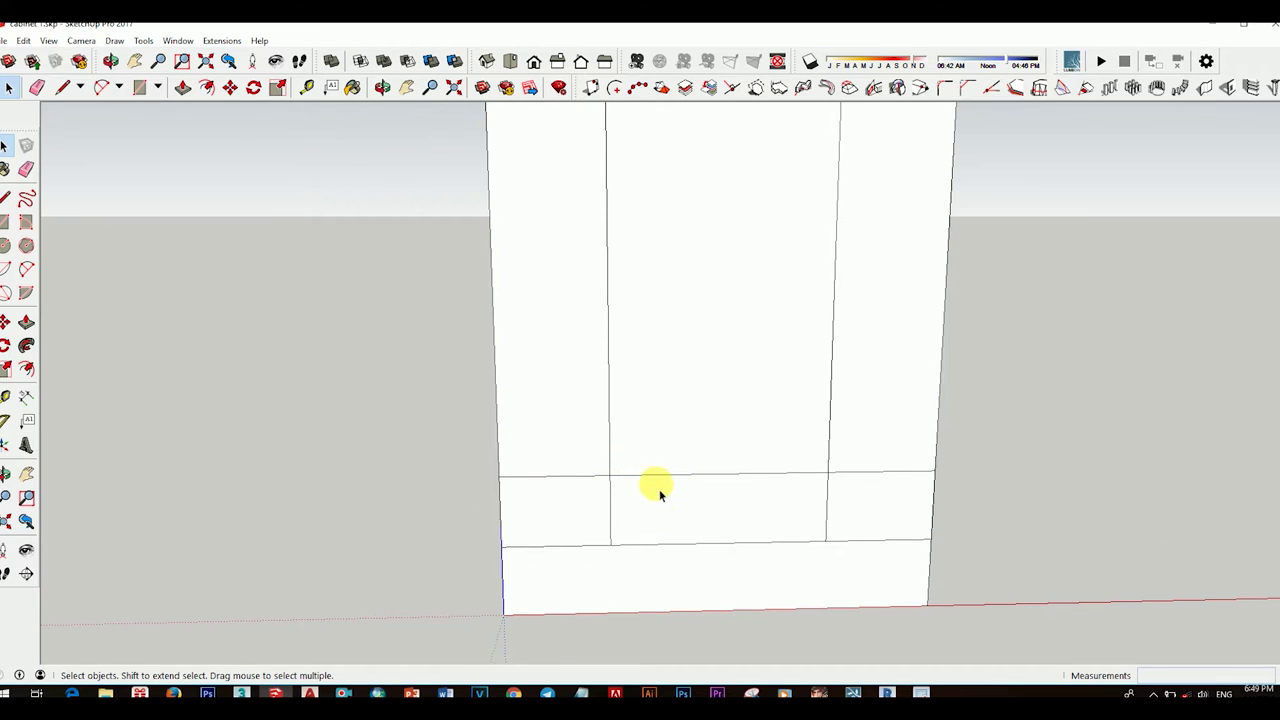
scroll(659, 489, down, 3)
Step: Shift the cabinet to the right and push its right side face outward
click(731, 514)
key(m)
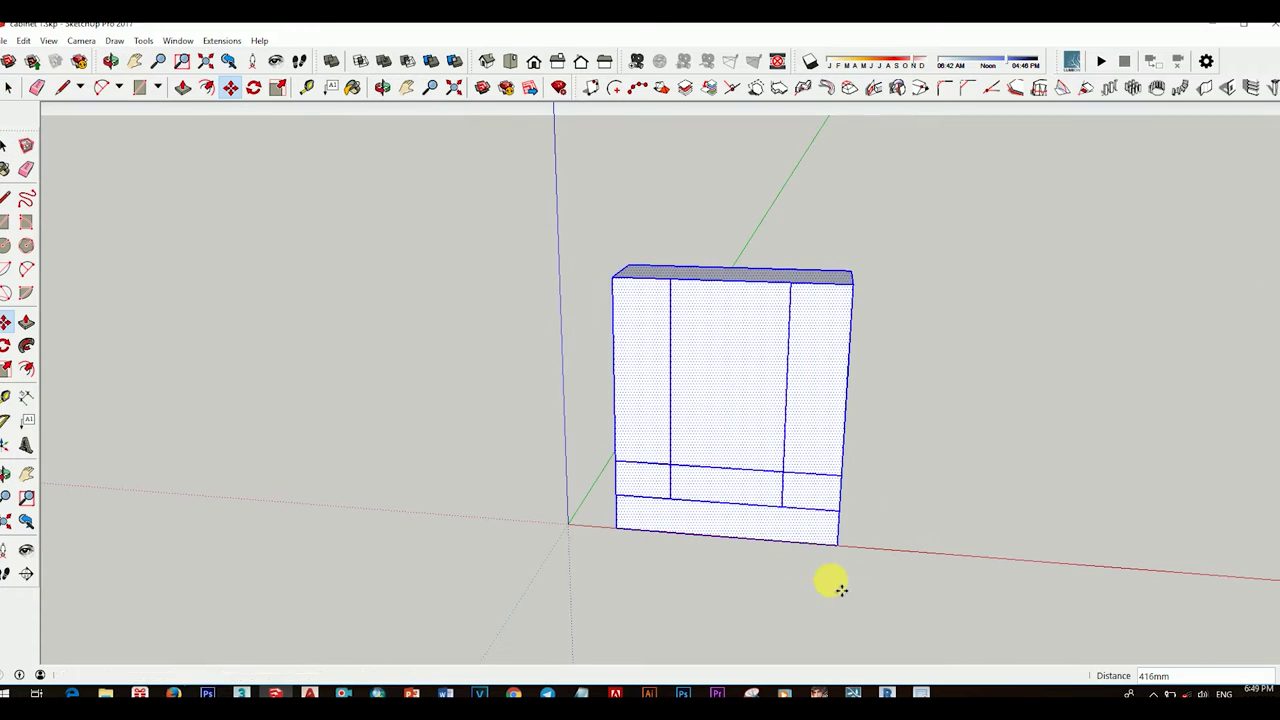
click(840, 590)
key(space)
mouse_move(840, 590)
middle_down()
mouse_move(637, 534)
mouse_move(834, 534)
middle_up()
scroll(815, 533, up, 2)
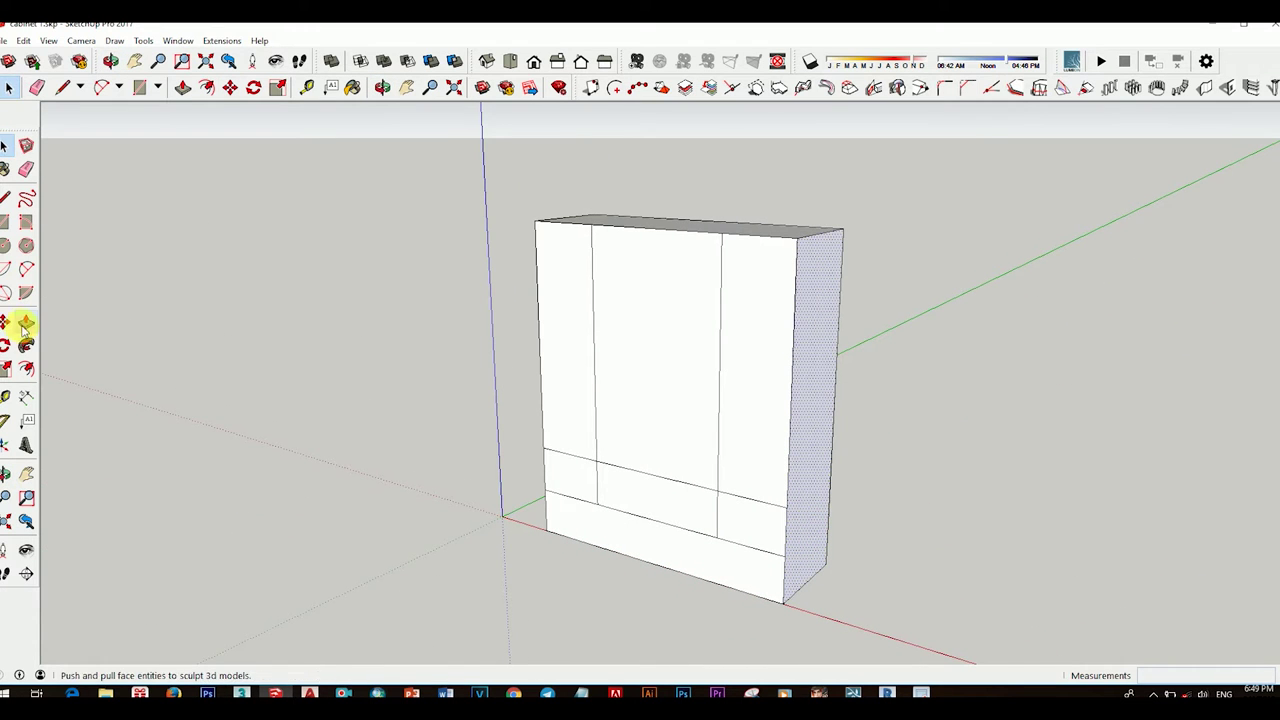
drag(818, 507, 828, 511)
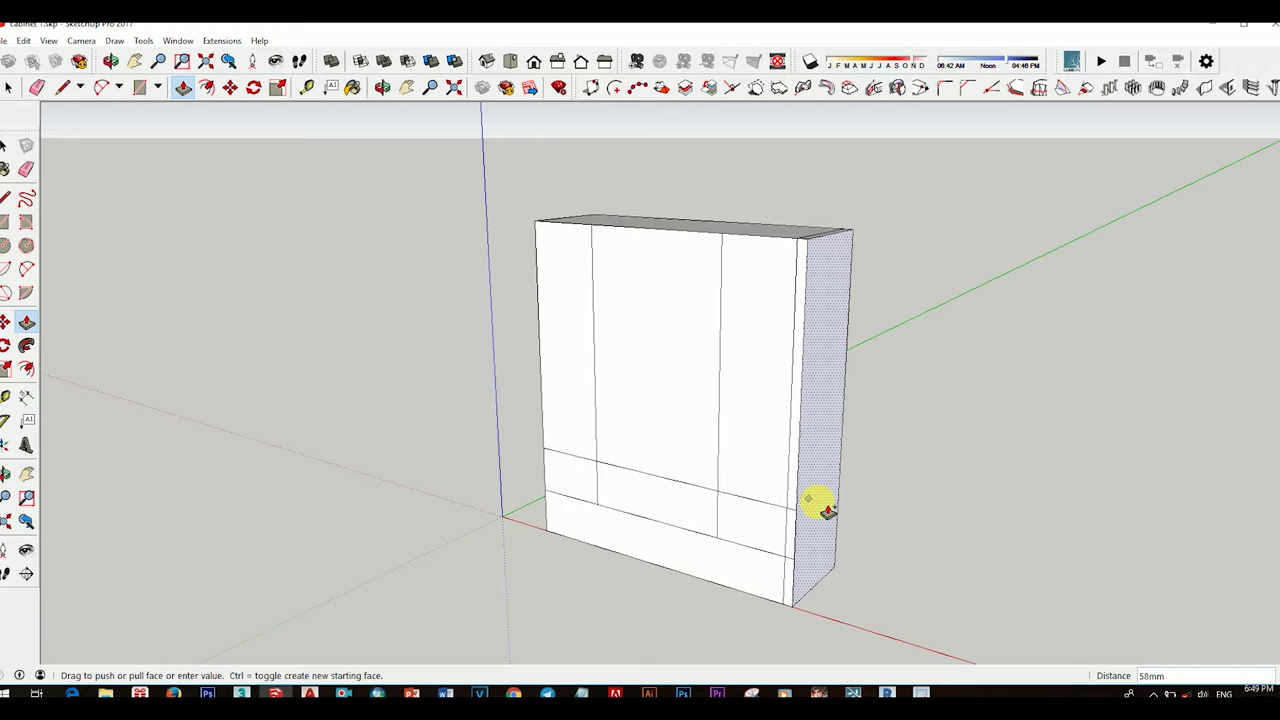
key(Return)
mouse_move(828, 511)
middle_down()
mouse_move(986, 586)
mouse_move(943, 549)
mouse_move(903, 606)
mouse_move(950, 622)
mouse_move(900, 523)
middle_up()
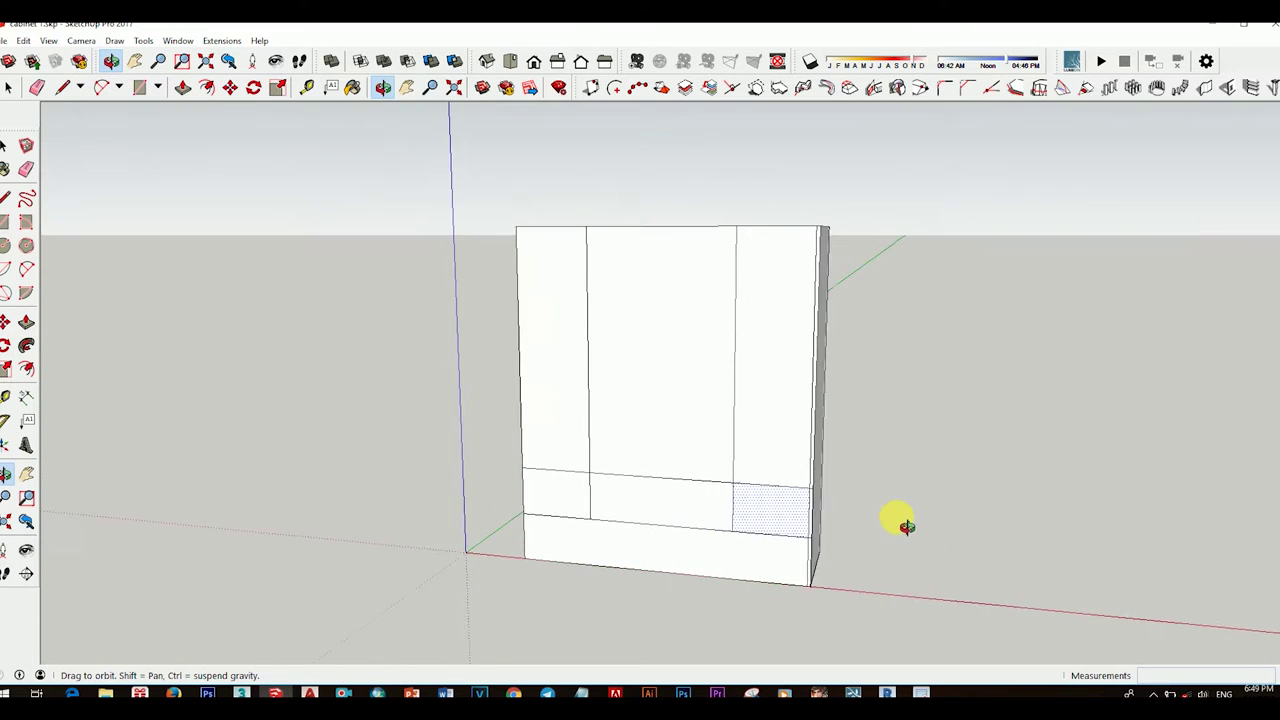
scroll(850, 510, up, 3)
Step: Abandon a push on the right side face and look down at the cabinet top
click(815, 490)
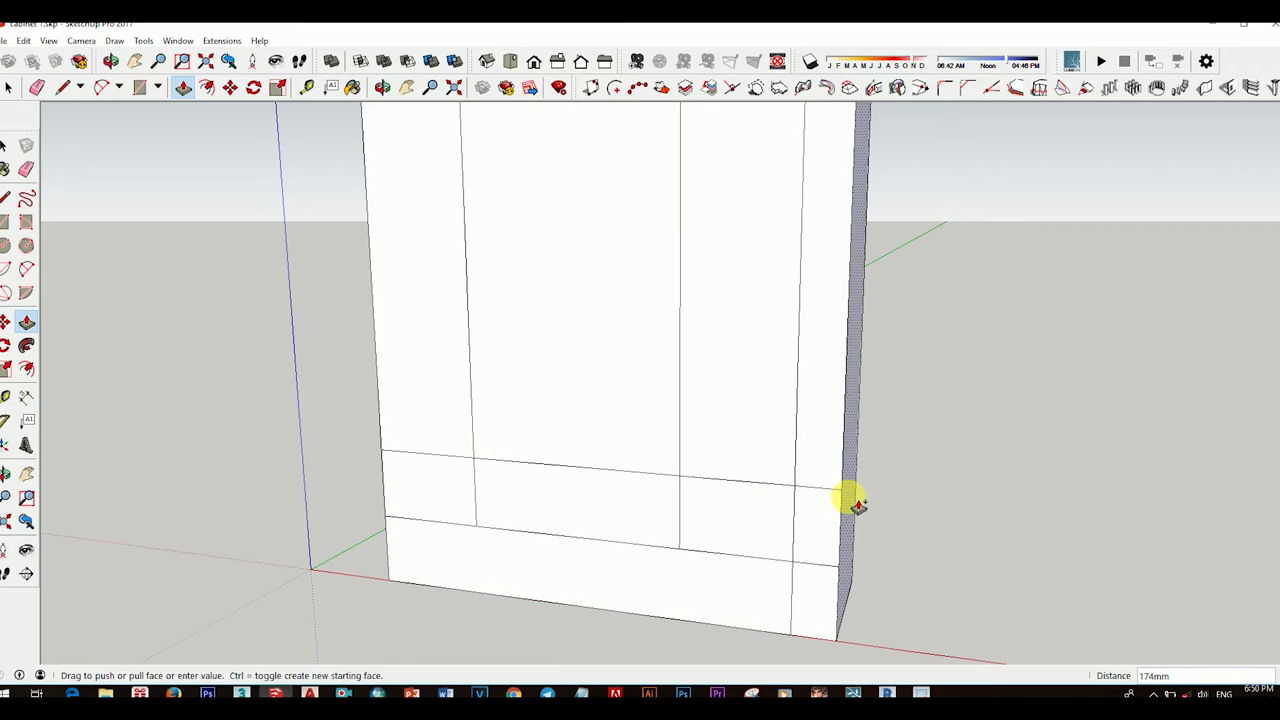
key(space)
scroll(791, 229, down, 3)
scroll(791, 229, up, 3)
mouse_move(791, 229)
middle_down()
mouse_move(803, 381)
mouse_move(920, 391)
middle_up()
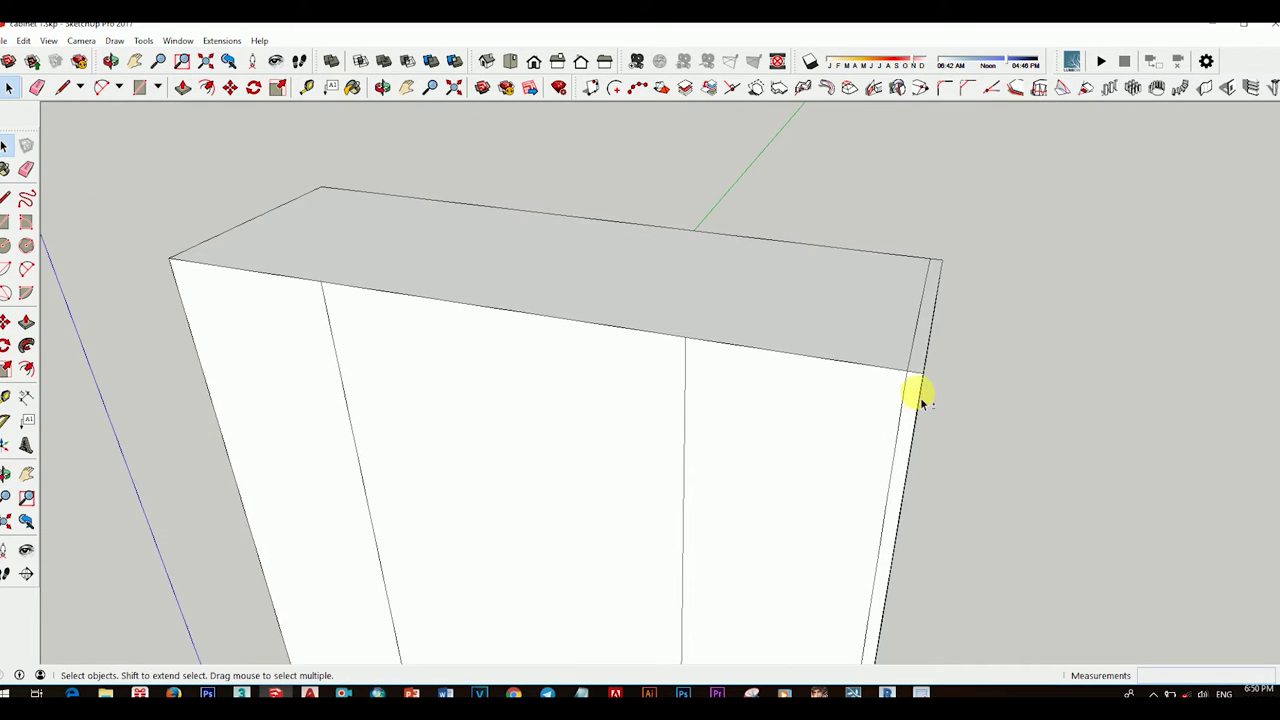
scroll(920, 391, up, 2)
key(e)
scroll(811, 328, down, 3)
scroll(820, 303, up, 2)
Step: Pull the top, side and bottom strips out 30mm, repeating the pull on each face
key(p)
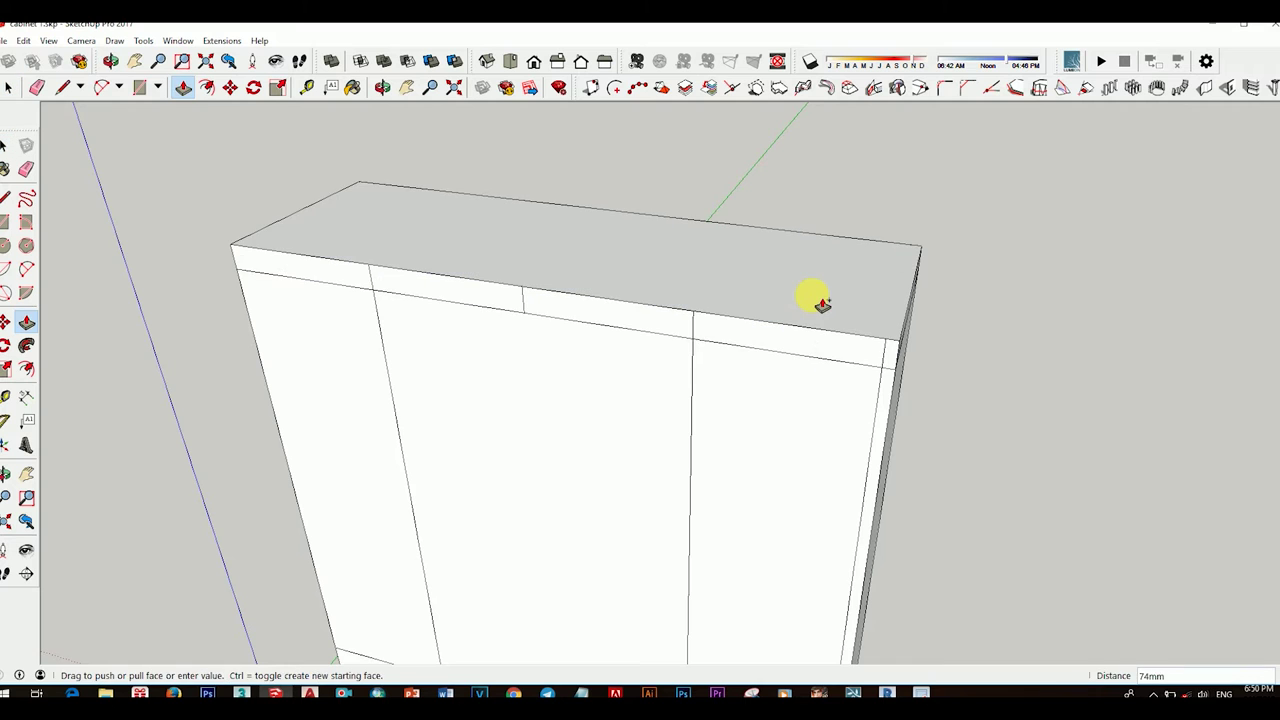
mouse_move(820, 303)
middle_down()
mouse_move(880, 343)
mouse_move(566, 403)
middle_up()
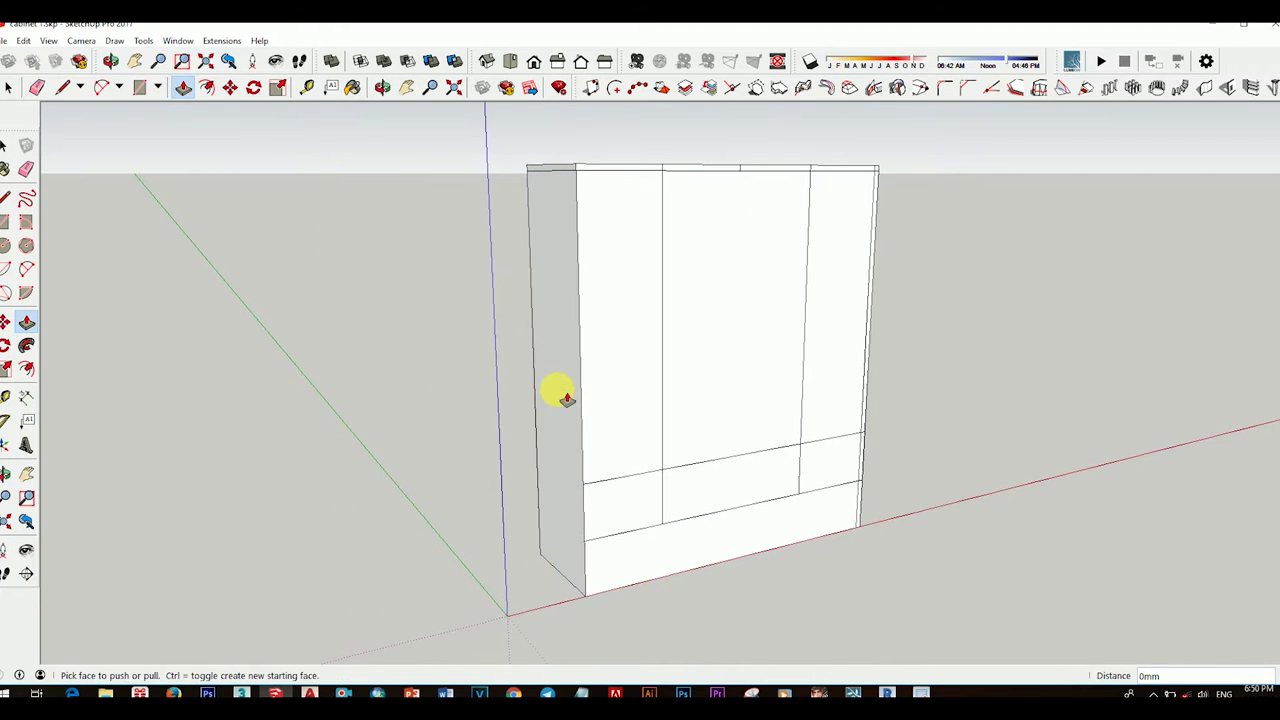
scroll(554, 391, up, 1)
scroll(578, 432, down, 2)
scroll(571, 420, up, 4)
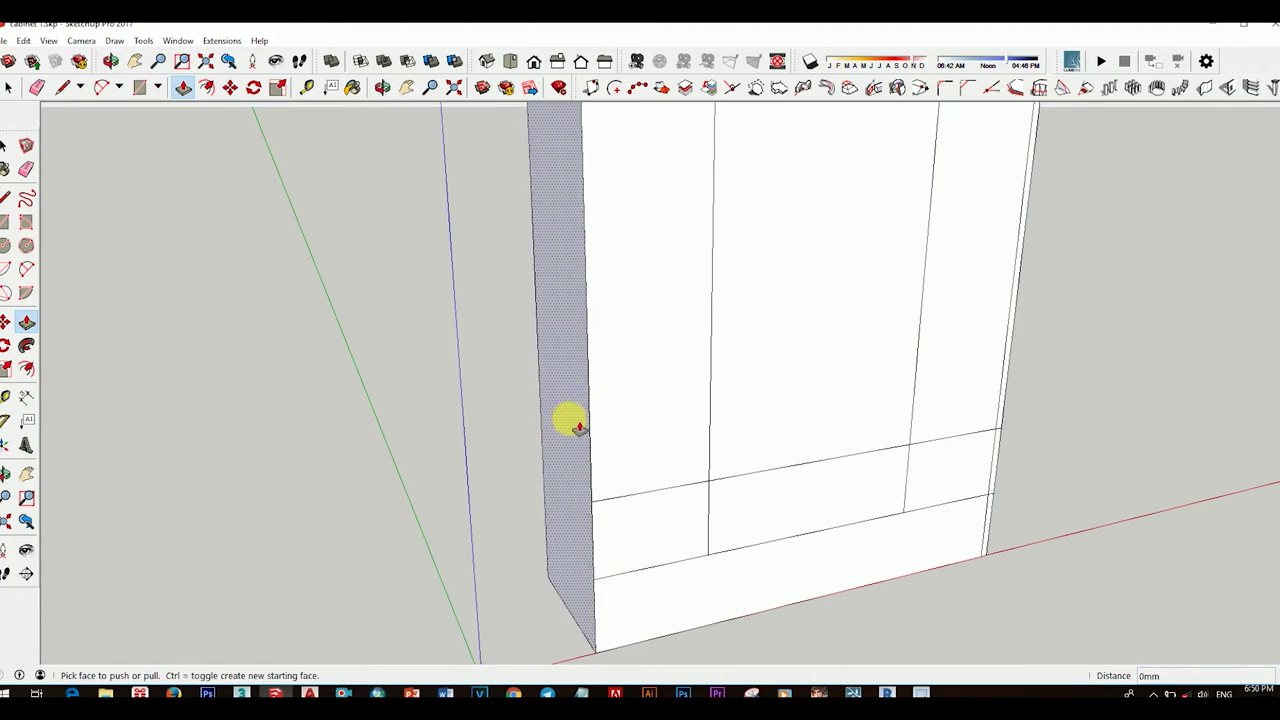
text(30)
key(Return)
scroll(585, 390, down, 3)
scroll(620, 335, up, 4)
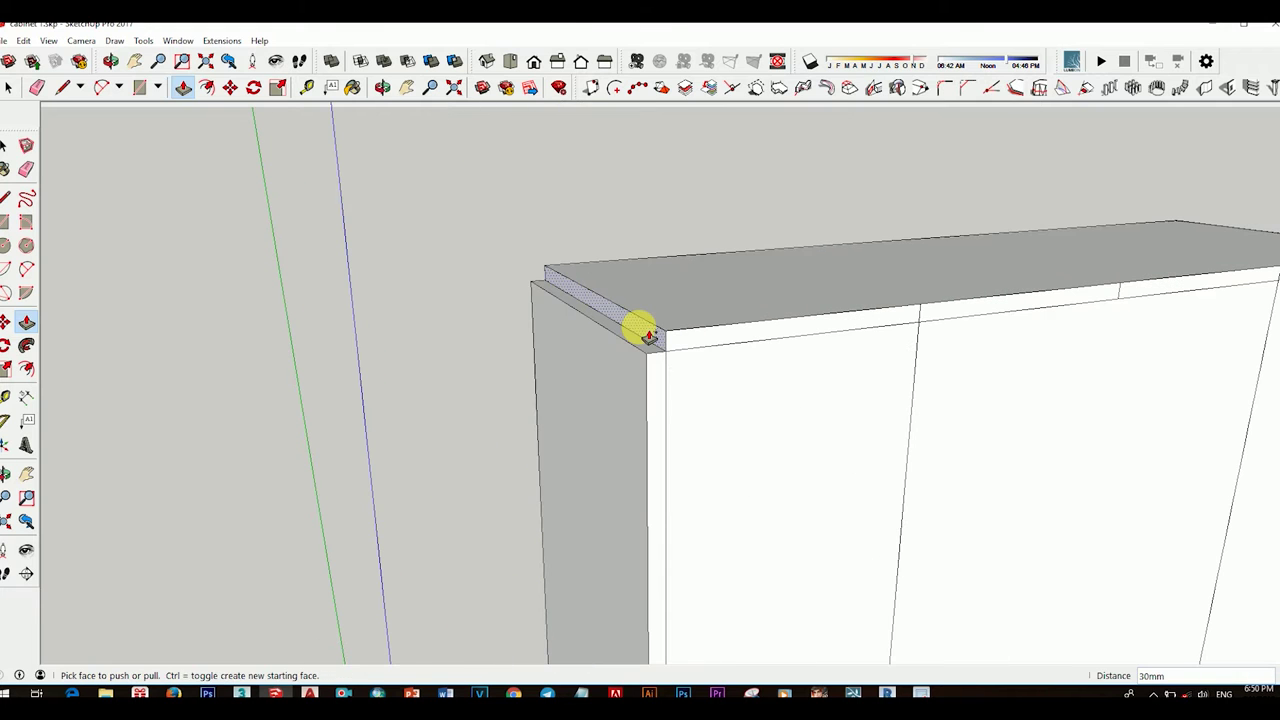
double_click(640, 345)
scroll(700, 470, down, 3)
scroll(712, 490, down, 3)
mouse_move(712, 490)
middle_down()
mouse_move(691, 451)
mouse_move(803, 591)
mouse_move(720, 400)
mouse_move(709, 409)
mouse_move(694, 346)
mouse_move(727, 508)
middle_up()
scroll(765, 528, up, 4)
scroll(651, 543, up, 4)
scroll(686, 591, down, 3)
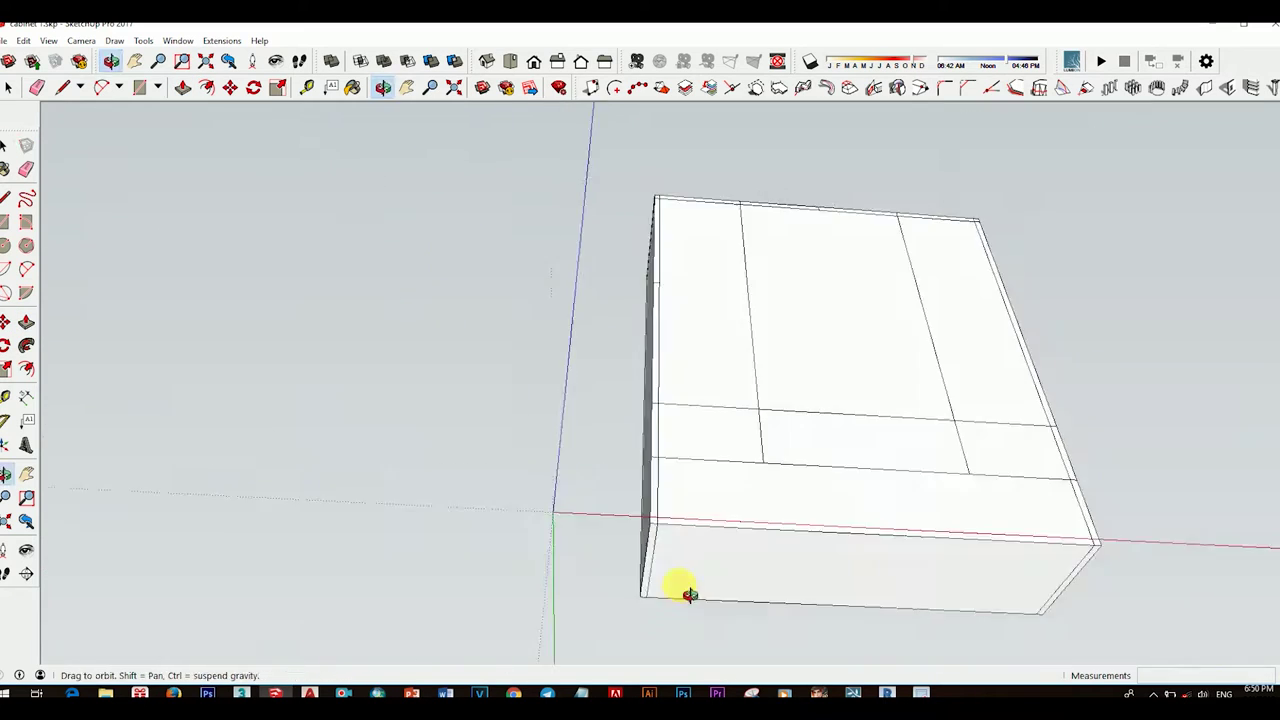
scroll(649, 503, up, 4)
key(space)
key(e)
scroll(605, 497, up, 3)
middle_drag(823, 457, 831, 394)
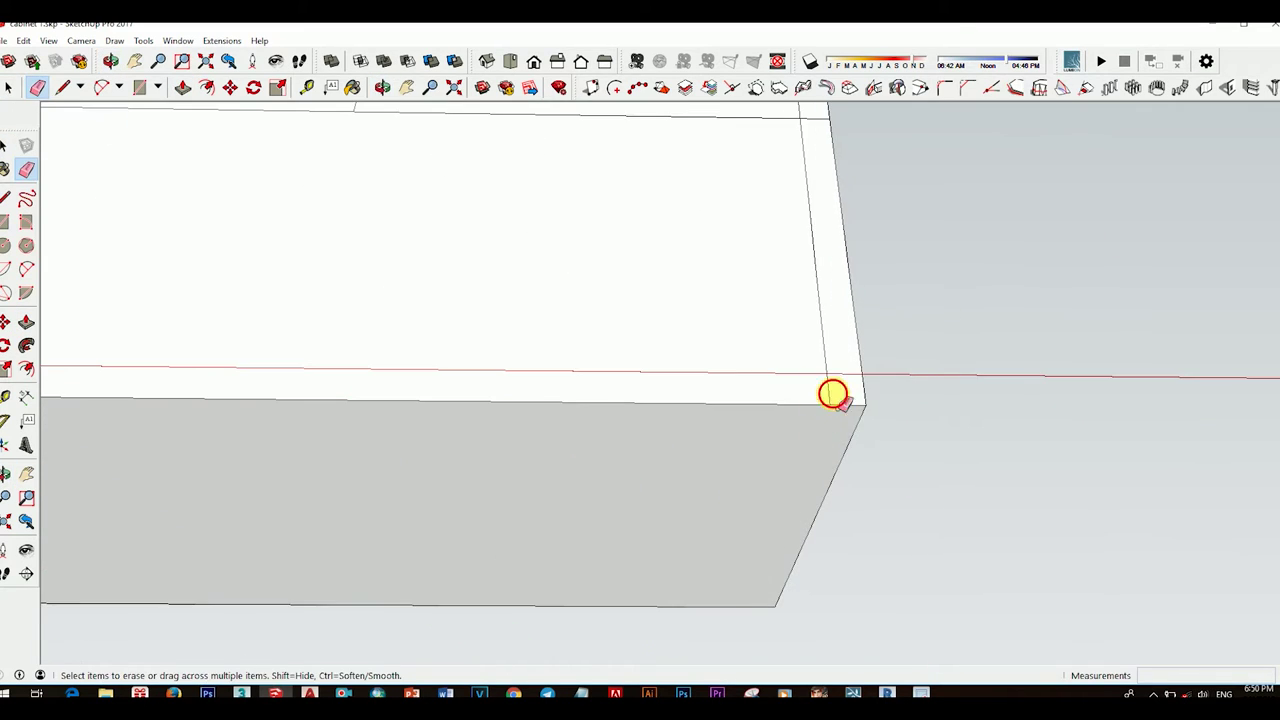
scroll(831, 394, down, 3)
scroll(423, 443, up, 3)
middle_drag(520, 392, 500, 308)
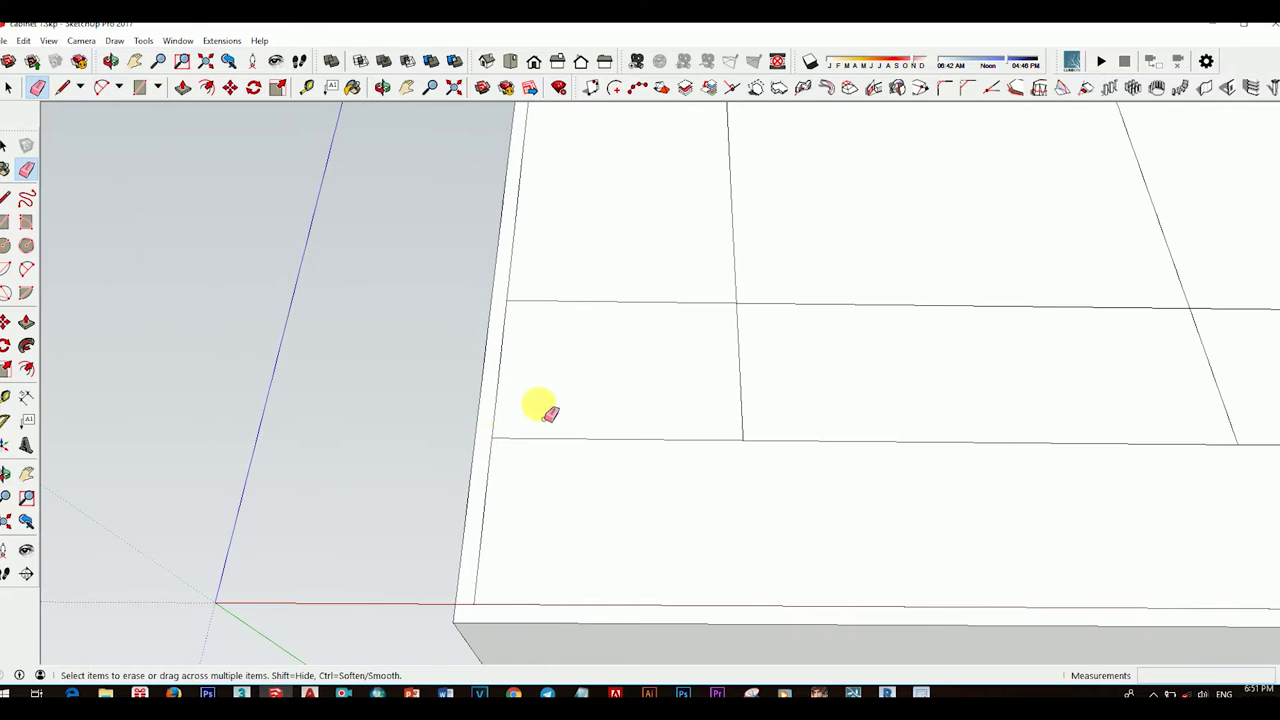
mouse_move(540, 405)
middle_down()
mouse_move(691, 517)
mouse_move(669, 383)
mouse_move(651, 443)
mouse_move(676, 307)
mouse_move(789, 357)
mouse_move(390, 370)
mouse_move(529, 374)
mouse_move(614, 411)
mouse_move(563, 417)
mouse_move(597, 461)
middle_up()
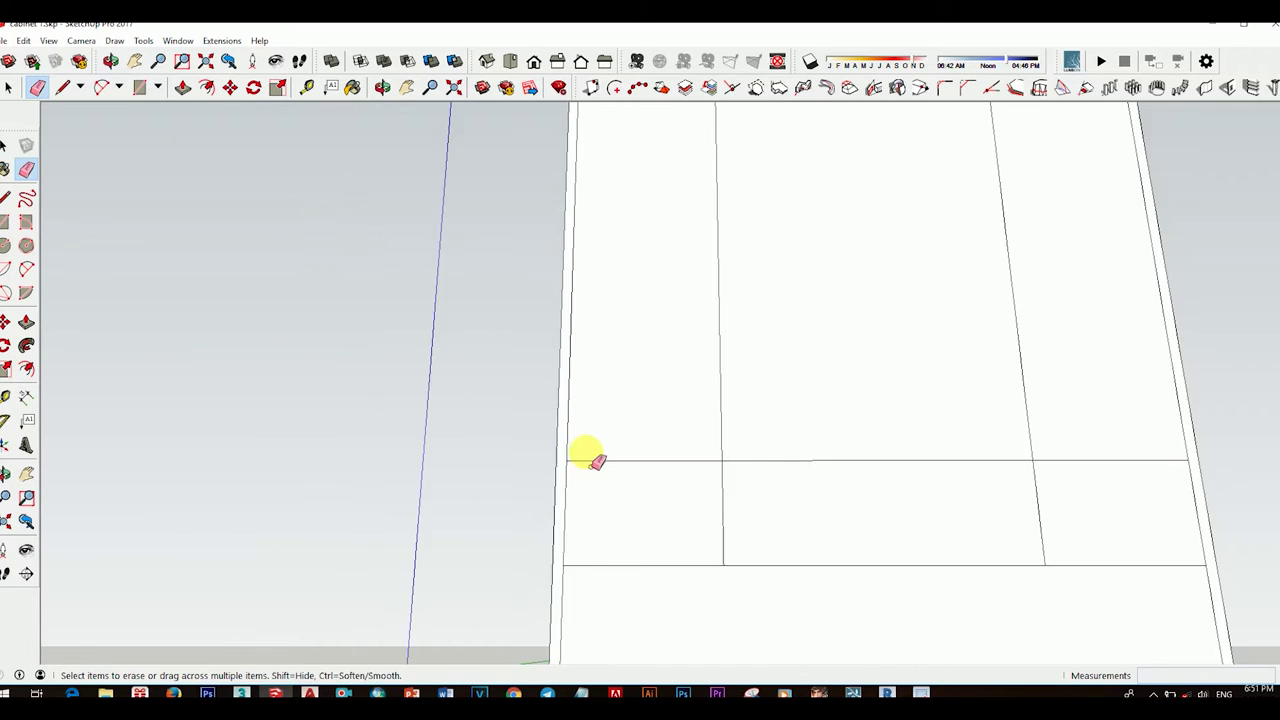
scroll(597, 461, down, 5)
scroll(500, 350, up, 3)
scroll(611, 484, up, 3)
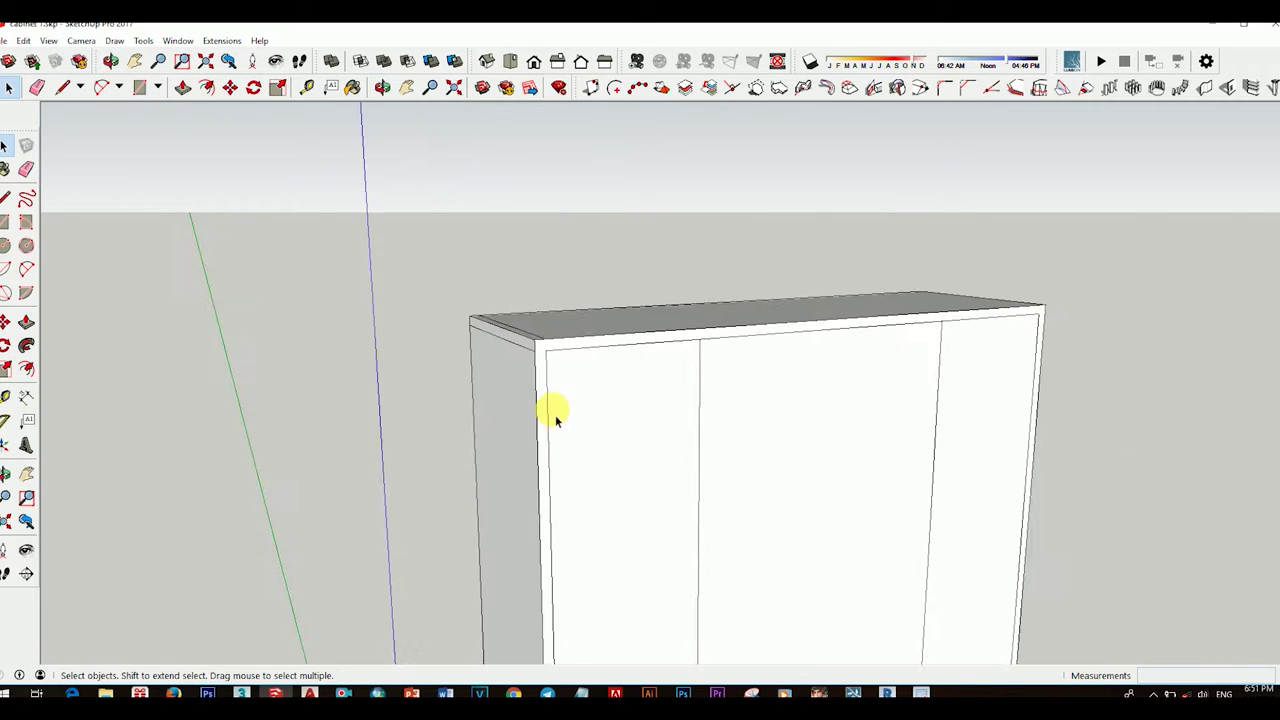
scroll(551, 414, up, 3)
mouse_move(534, 369)
middle_down()
mouse_move(611, 403)
mouse_move(714, 366)
mouse_move(674, 440)
mouse_move(514, 403)
mouse_move(440, 270)
mouse_move(608, 351)
mouse_move(646, 229)
mouse_move(686, 346)
middle_up()
key(e)
scroll(440, 270, down, 3)
scroll(672, 456, up, 3)
scroll(672, 456, down, 3)
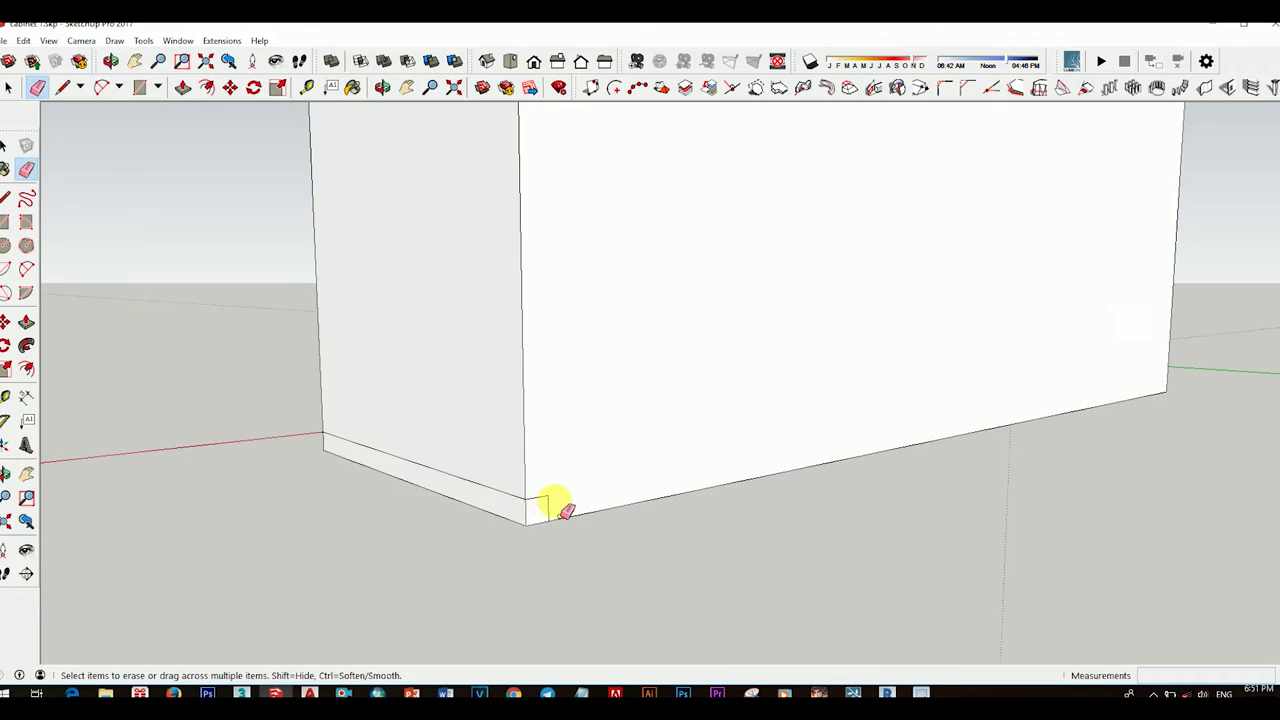
middle_drag(557, 503, 914, 414)
scroll(851, 447, down, 3)
key(m)
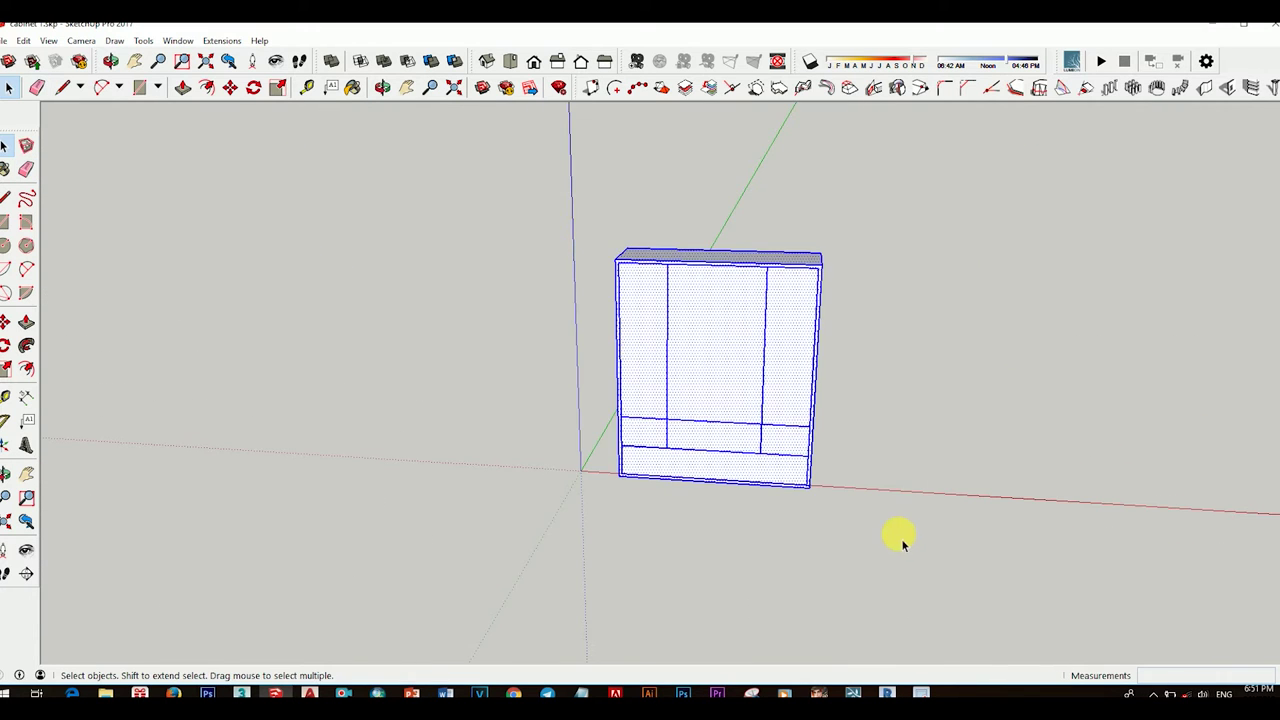
scroll(600, 471, up, 3)
mouse_move(686, 449)
middle_down()
mouse_move(760, 424)
mouse_move(686, 408)
middle_up()
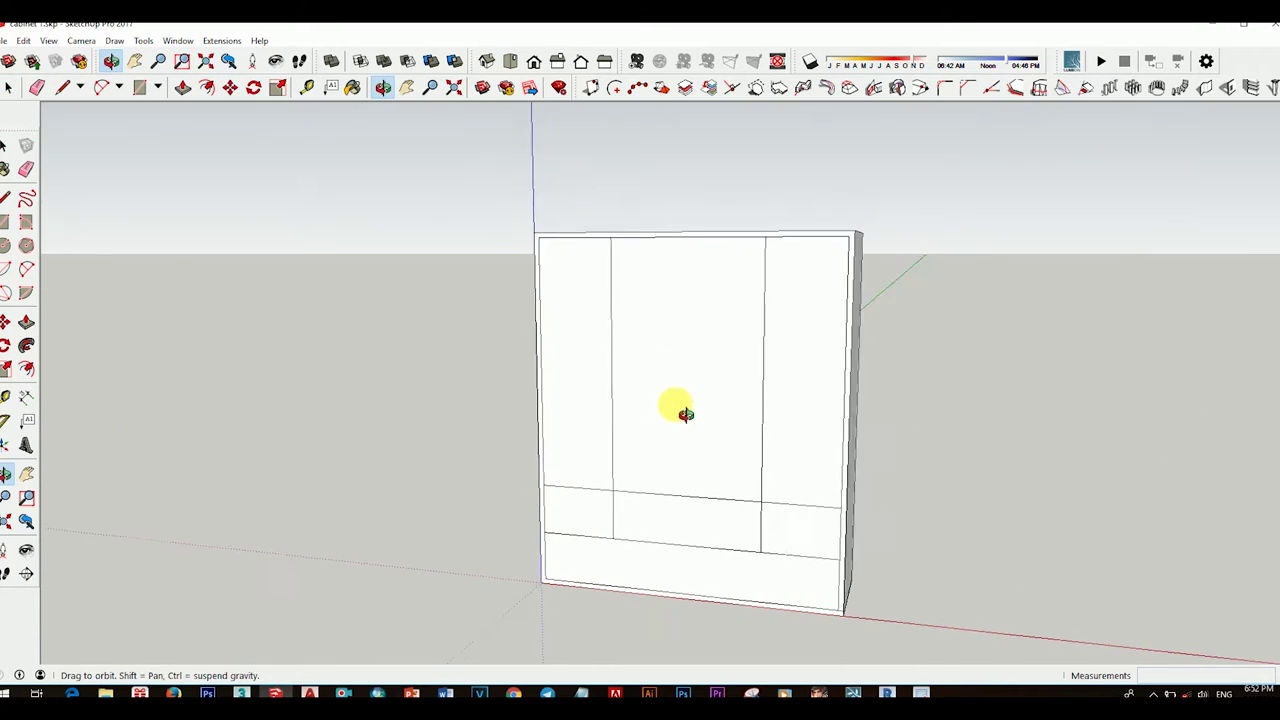
Step: Offset an inset outline on the lower-left drawer front, then undo it
scroll(714, 414, up, 3)
scroll(743, 380, up, 2)
key(space)
click(637, 413)
key(f)
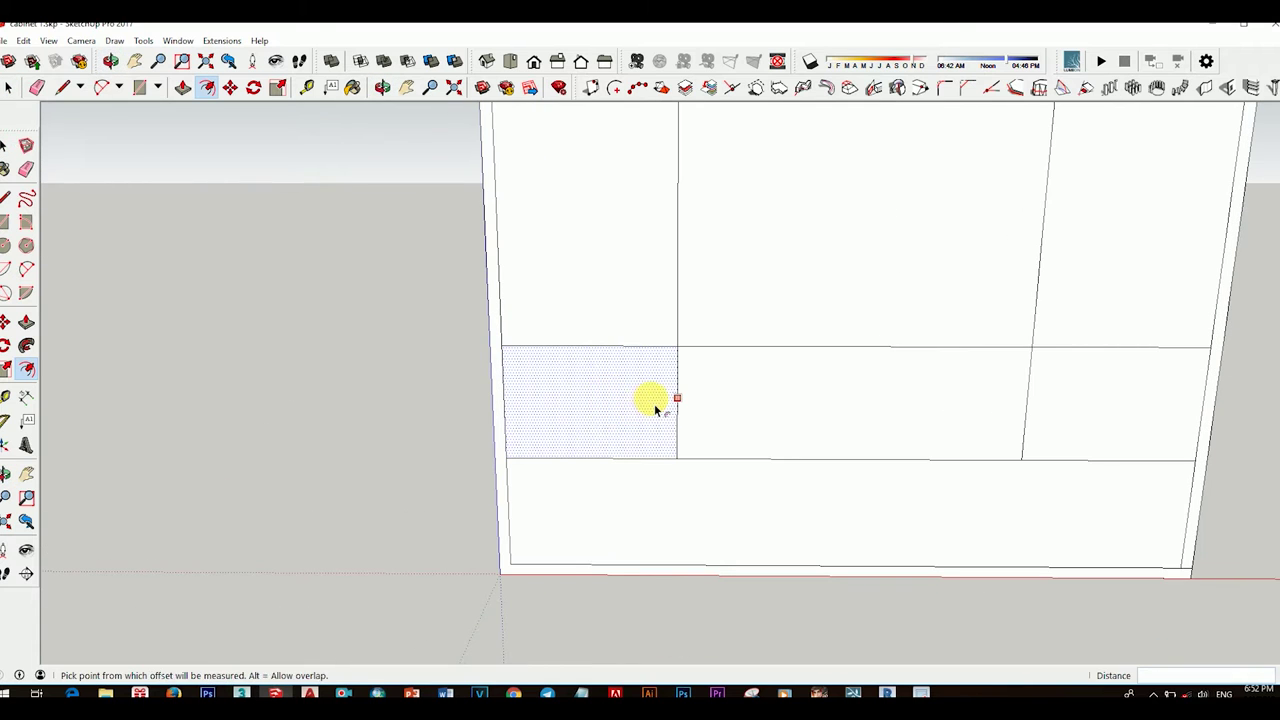
click(672, 399)
key(Return)
scroll(720, 460, down, 3)
mouse_move(766, 491)
middle_down()
mouse_move(806, 509)
mouse_move(791, 517)
middle_up()
key(ctrl+z)
scroll(673, 405, up, 2)
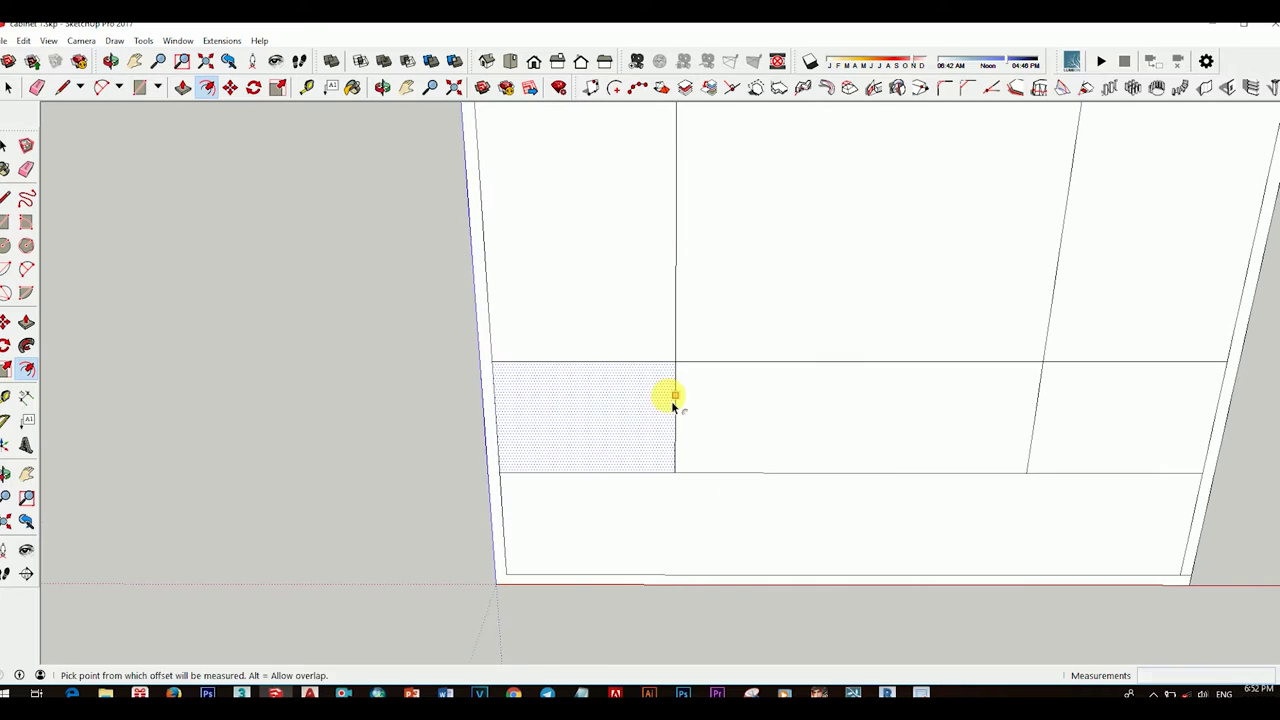
Step: Place a new inset on the left drawer front and repeat it on the middle and right drawers
click(656, 410)
scroll(700, 440, down, 2)
middle_drag(731, 457, 643, 468)
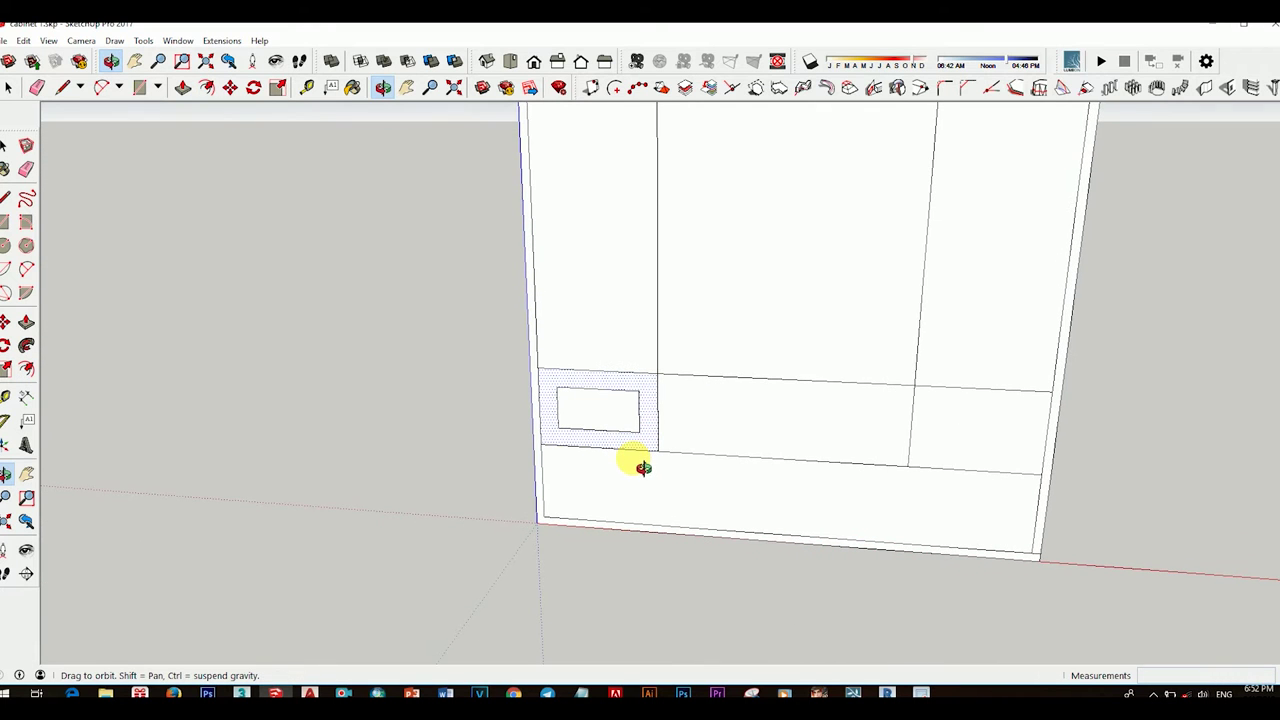
double_click(811, 414)
double_click(971, 431)
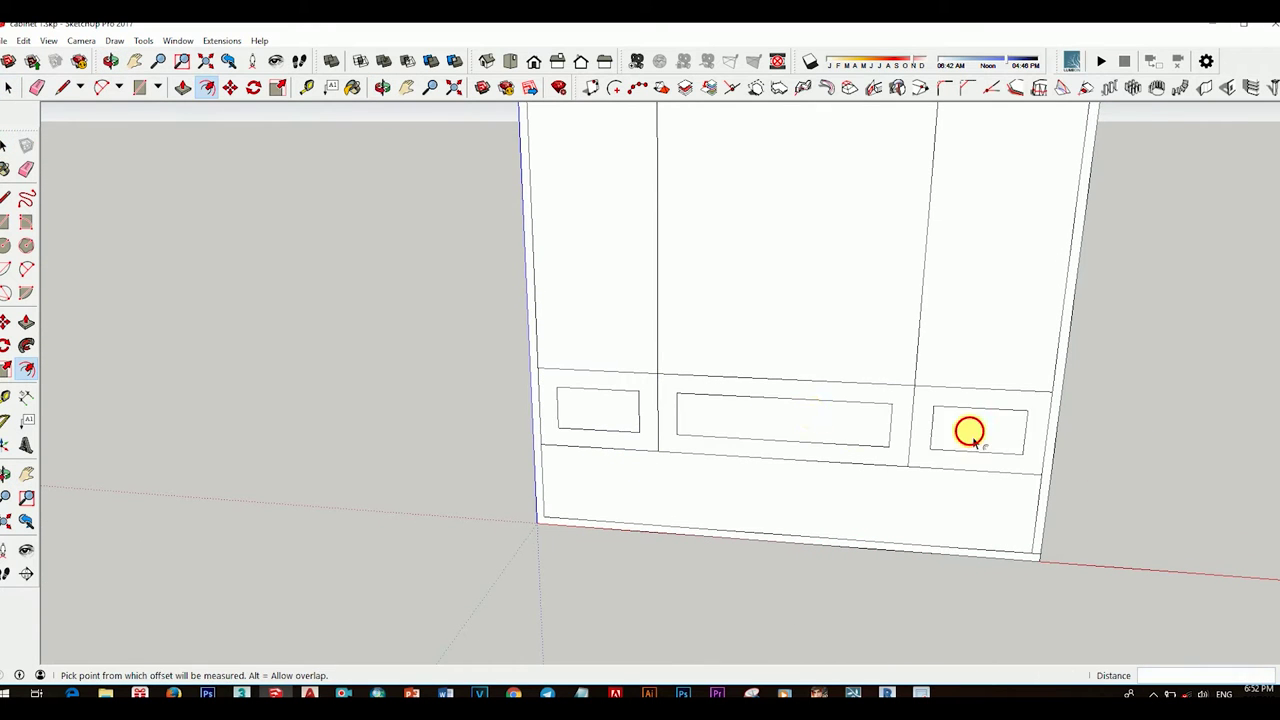
scroll(960, 445, down, 2)
mouse_move(960, 445)
middle_down()
mouse_move(936, 473)
mouse_move(871, 457)
mouse_move(1011, 389)
mouse_move(990, 437)
mouse_move(980, 426)
mouse_move(980, 446)
mouse_move(1006, 457)
mouse_move(830, 453)
middle_up()
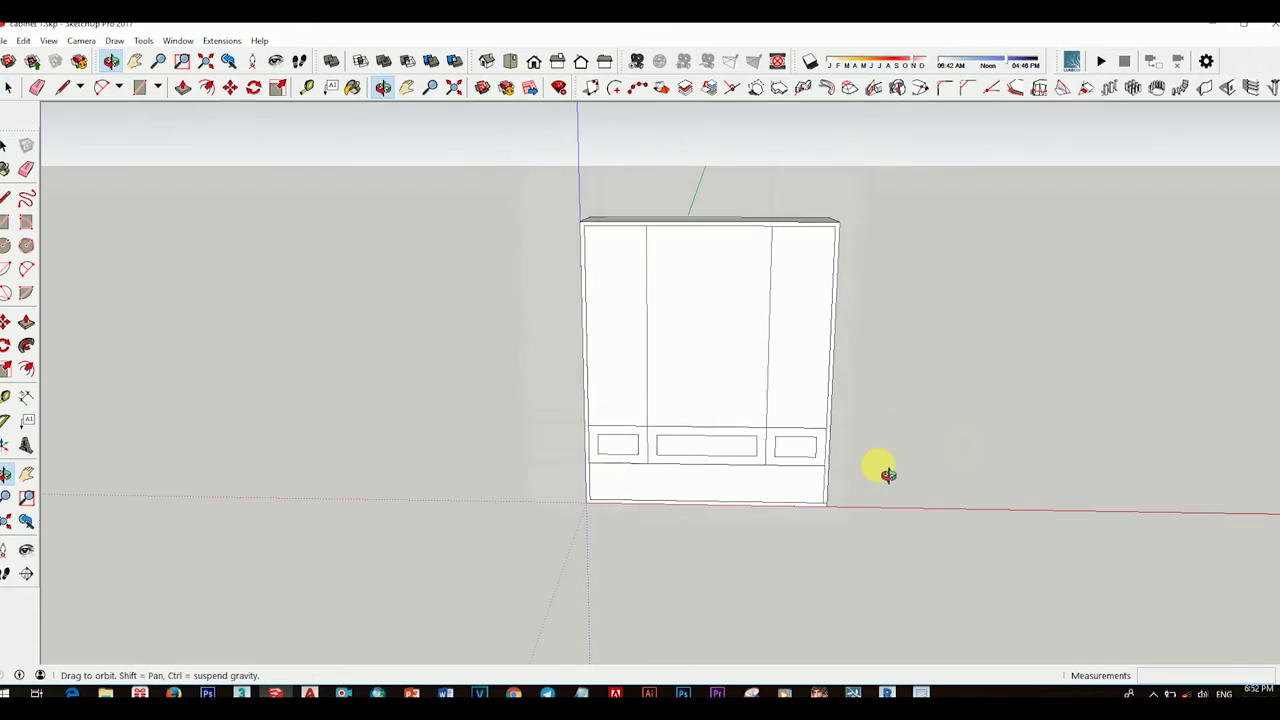
scroll(766, 450, up, 3)
mouse_move(766, 450)
middle_down()
mouse_move(629, 471)
mouse_move(701, 487)
middle_up()
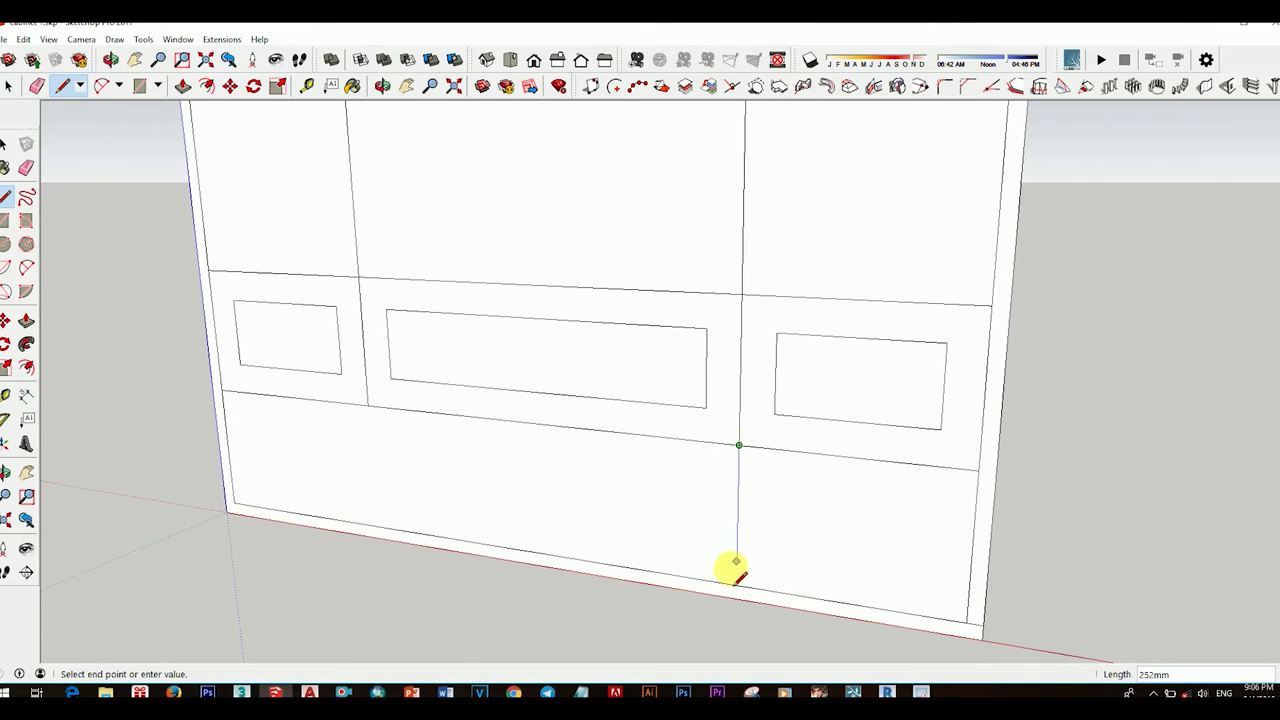
Step: Copy the vertical divider edge a few mm aside to form a narrow gap
click(736, 576)
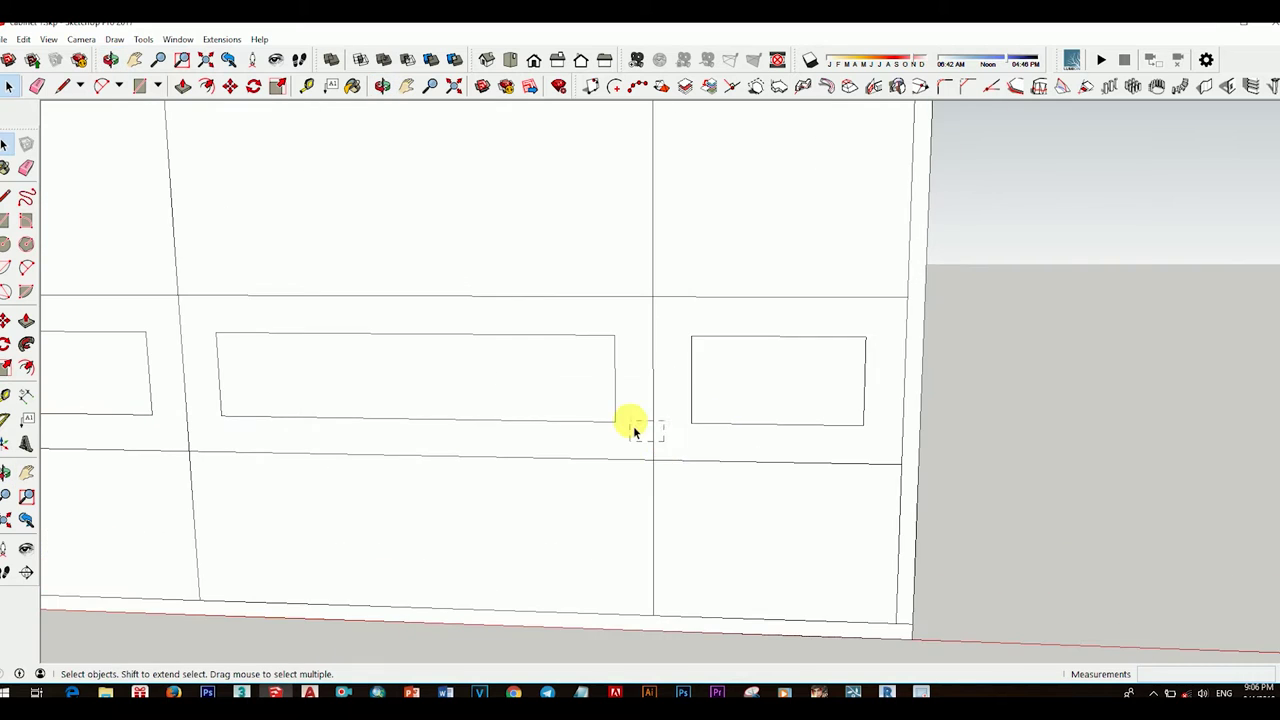
click(686, 452)
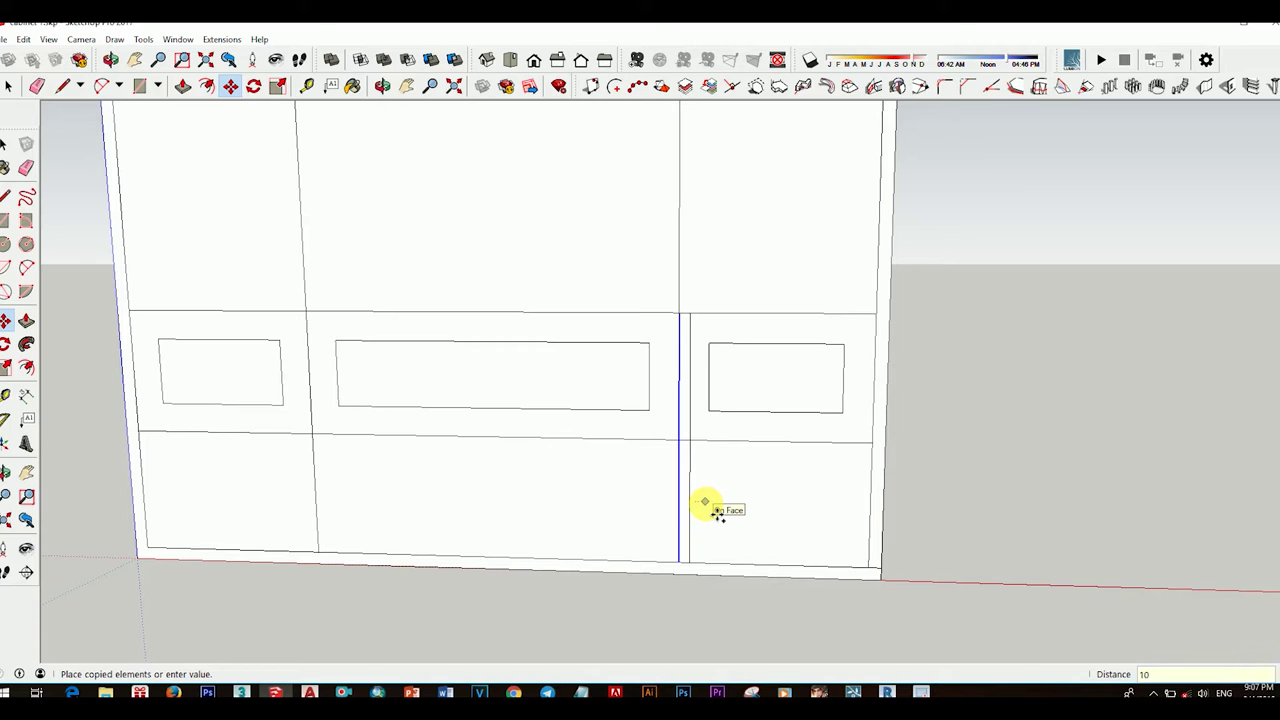
click(705, 503)
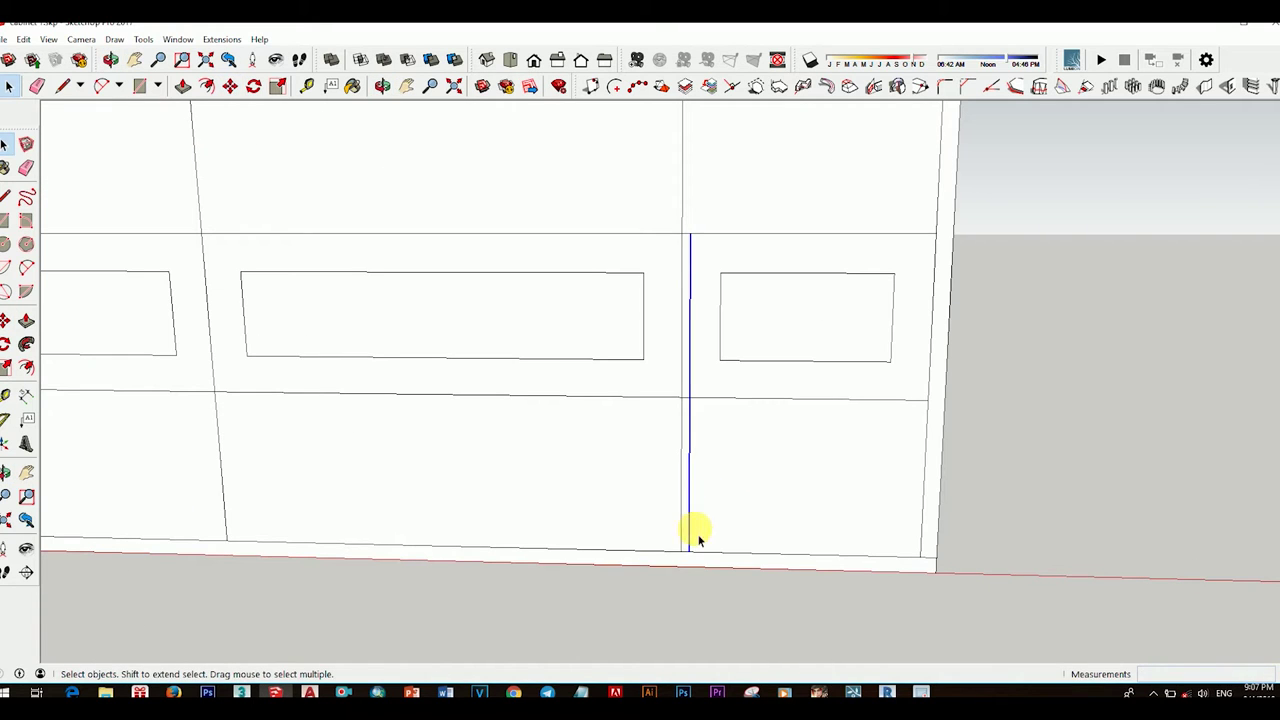
click(689, 552)
click(670, 566)
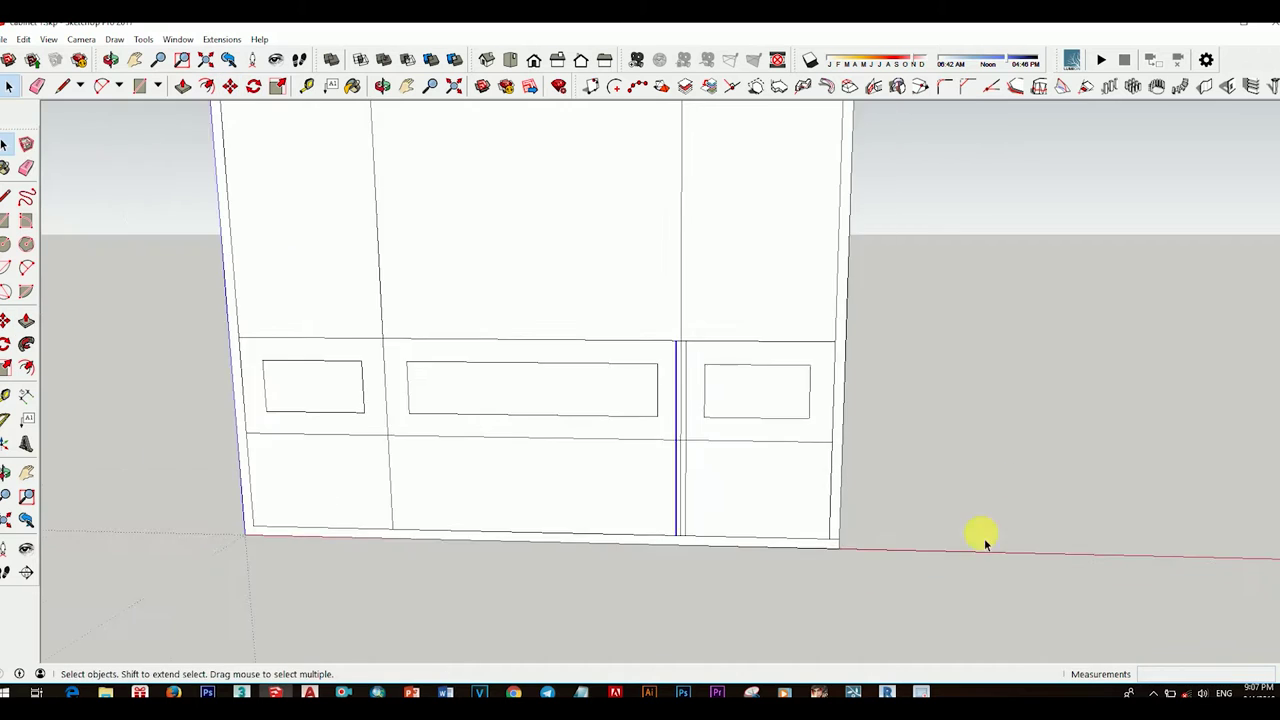
Step: Select the upper vertical divider edges and shift them to the left
key(e)
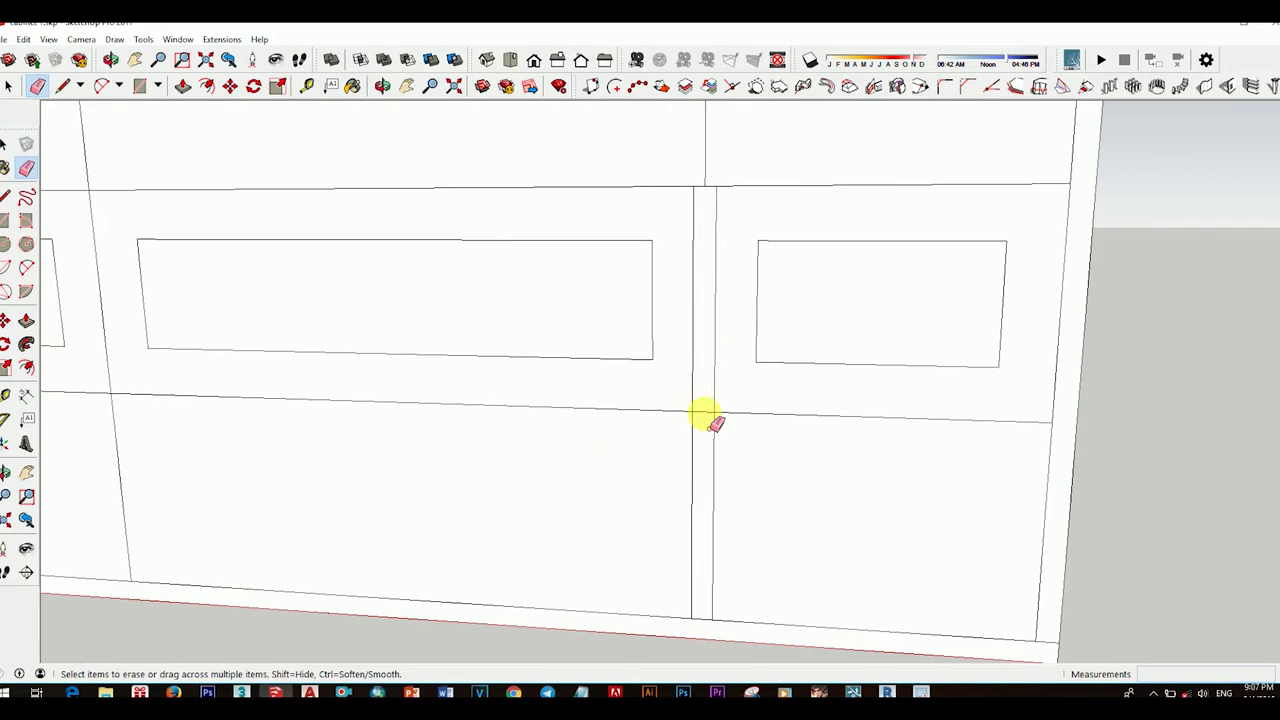
key(space)
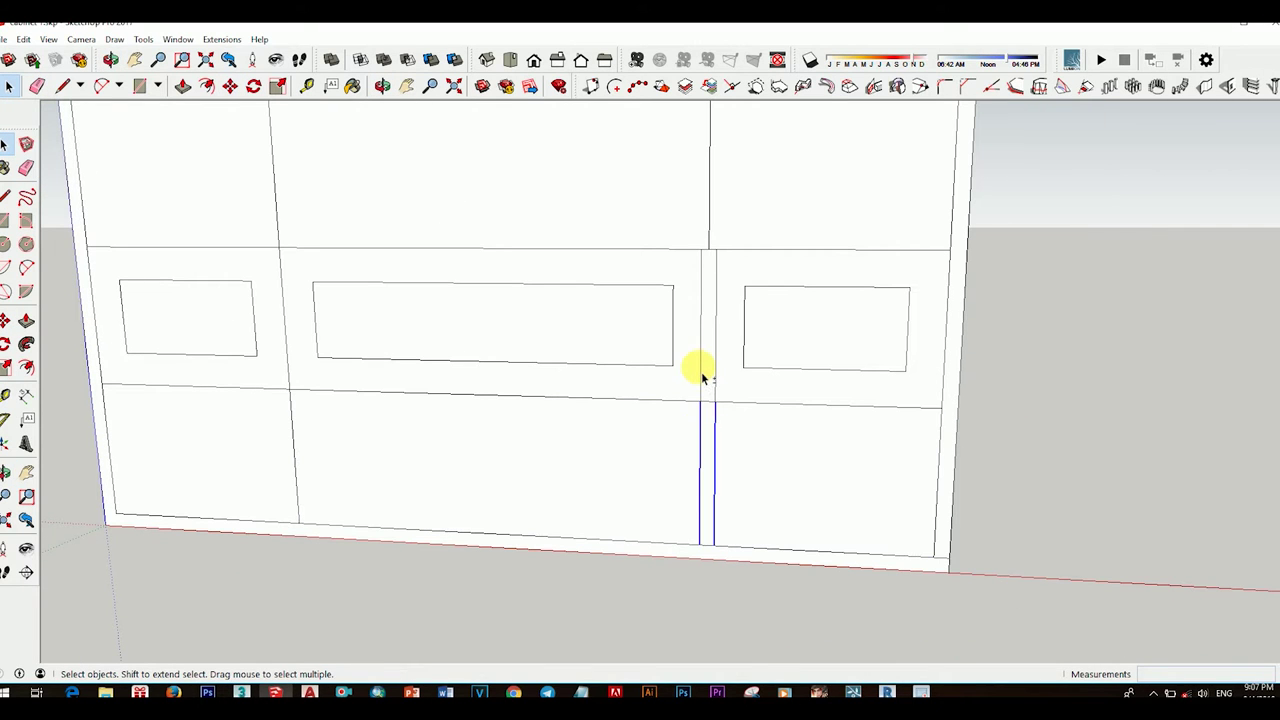
shift+click(697, 370)
shift+click(703, 376)
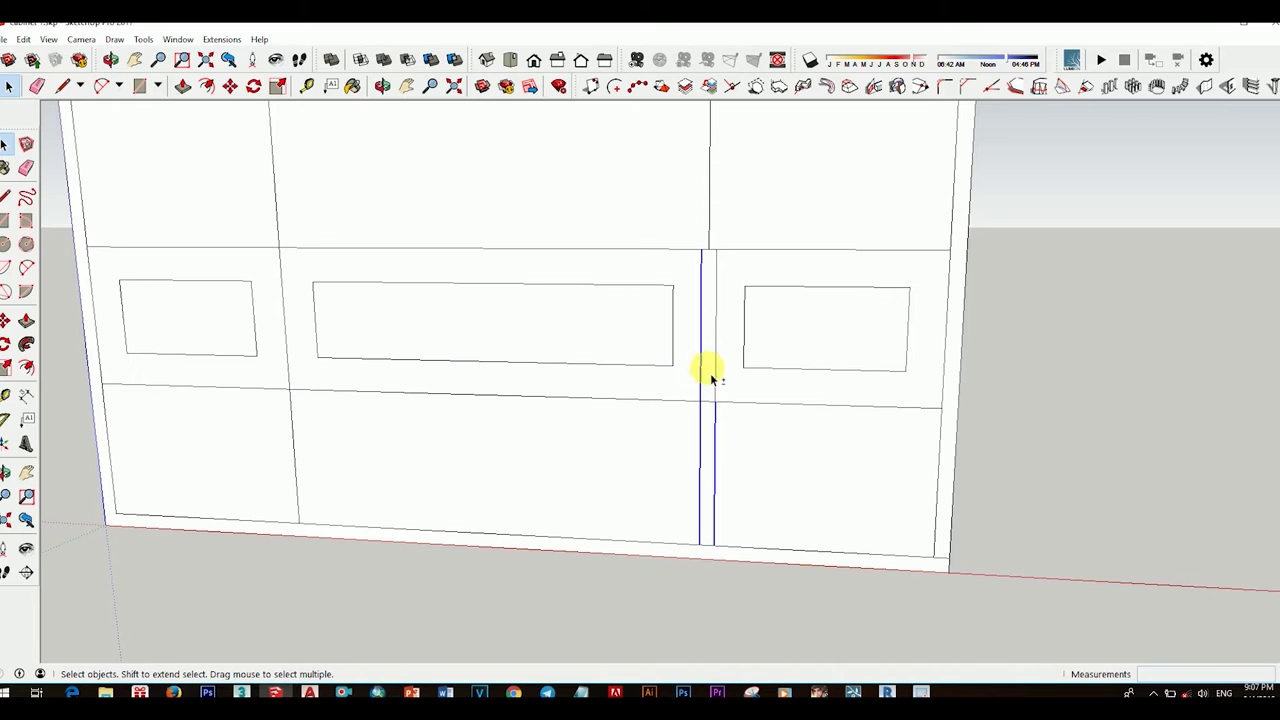
click(708, 248)
click(410, 286)
key(space)
Step: Erase the drawer inset outlines along with the leftover and stray edges
scroll(415, 290, up, 4)
key(e)
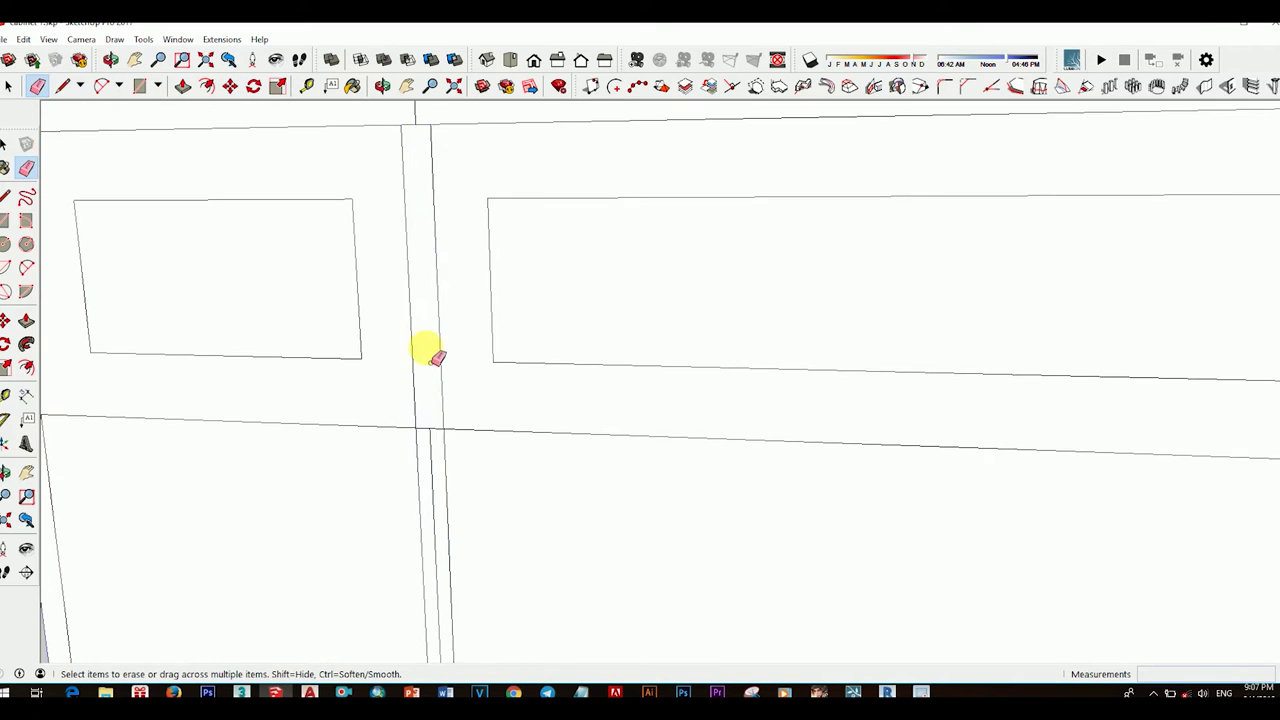
scroll(432, 355, down, 2)
middle_drag(443, 428, 483, 417)
scroll(450, 440, down, 2)
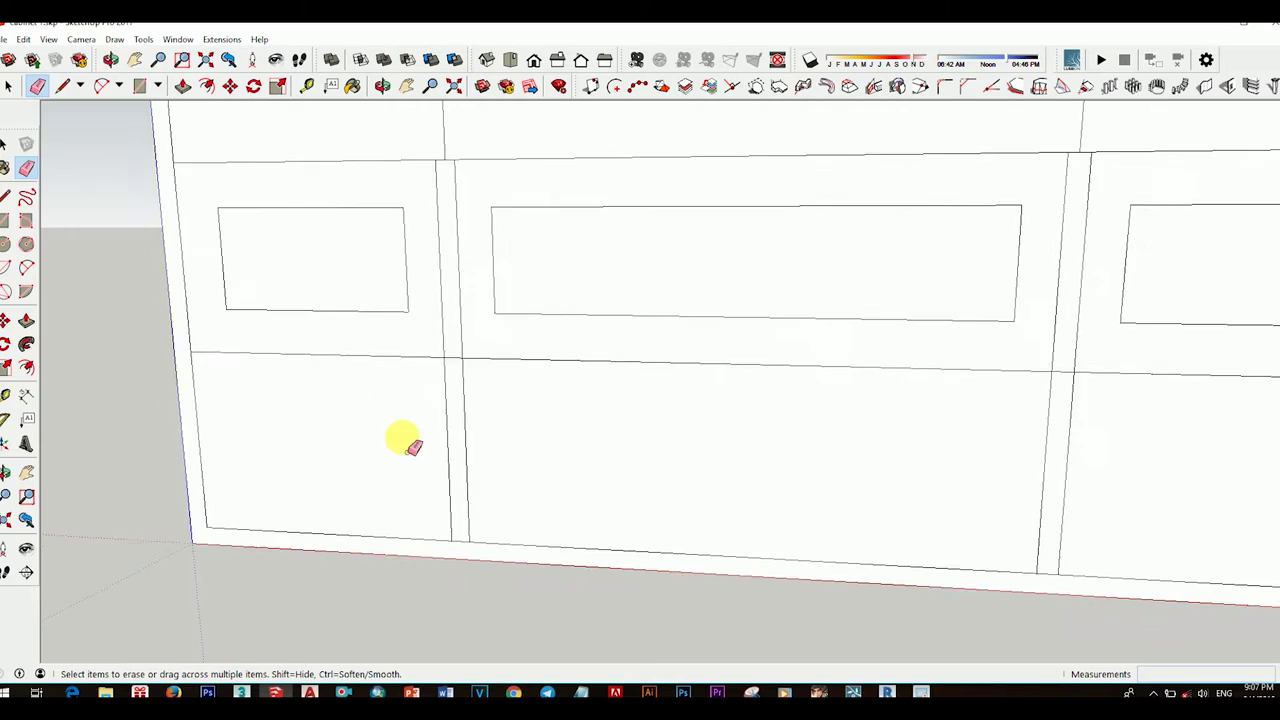
middle_drag(403, 443, 486, 434)
scroll(480, 430, up, 2)
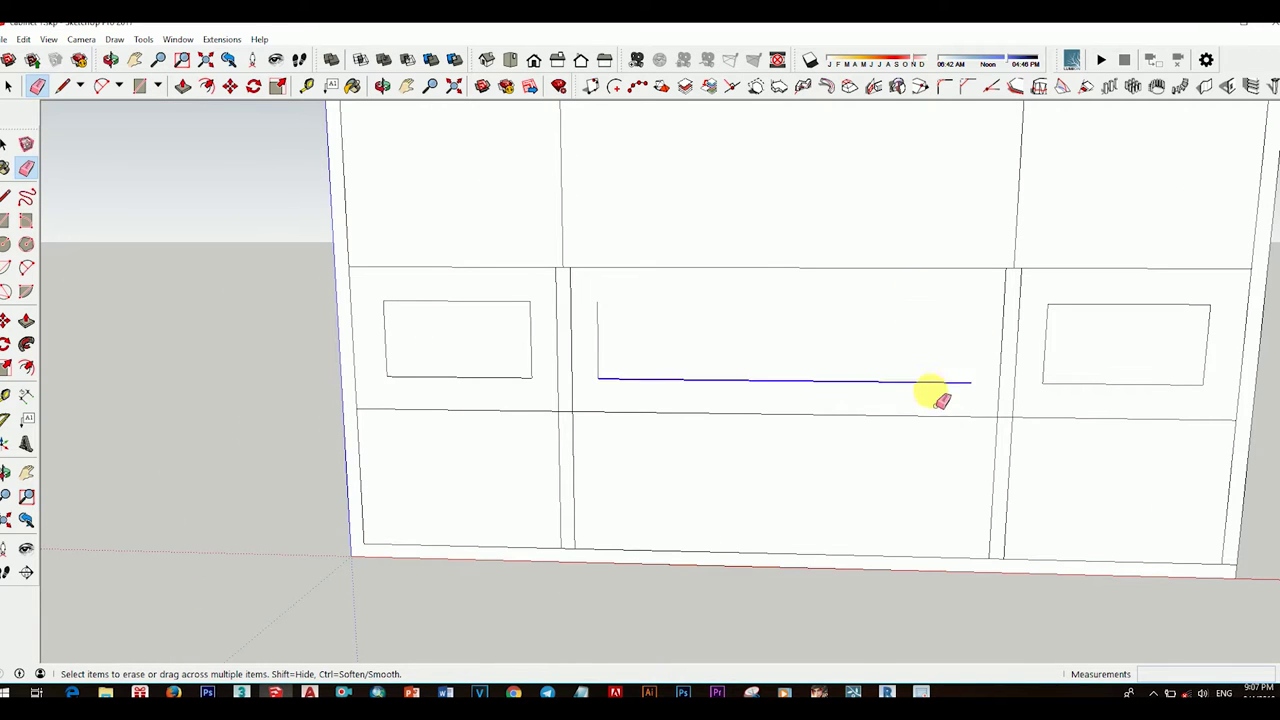
click(481, 380)
middle_drag(481, 383, 768, 334)
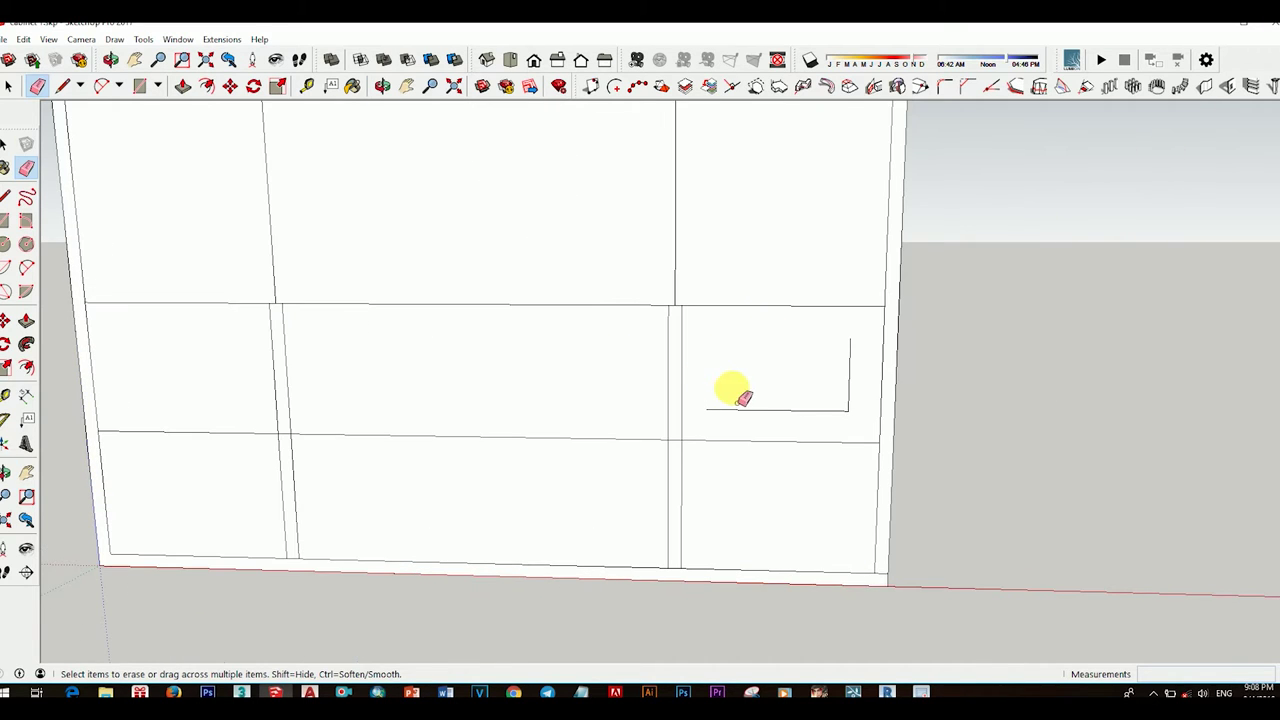
click(850, 380)
middle_drag(855, 395, 663, 408)
Step: Offset inset outlines onto each of the remaining drawer fronts
key(f)
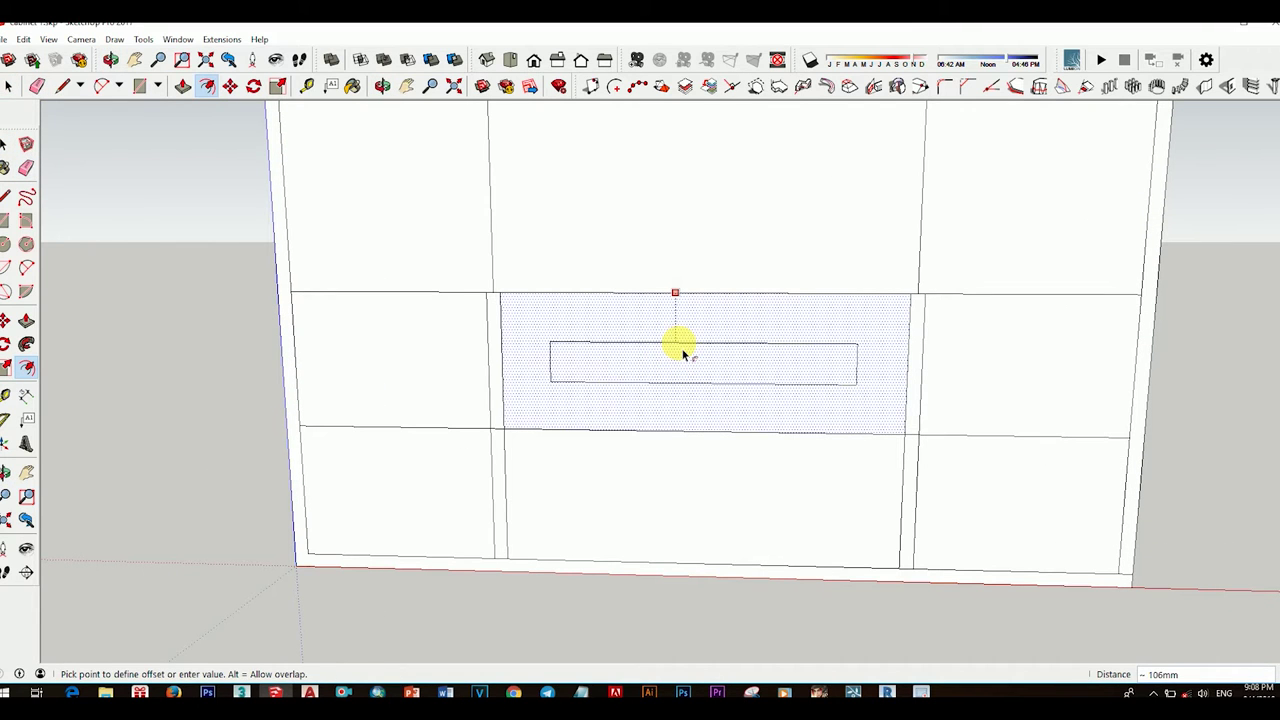
click(683, 352)
scroll(690, 330, down, 2)
double_click(857, 345)
double_click(540, 335)
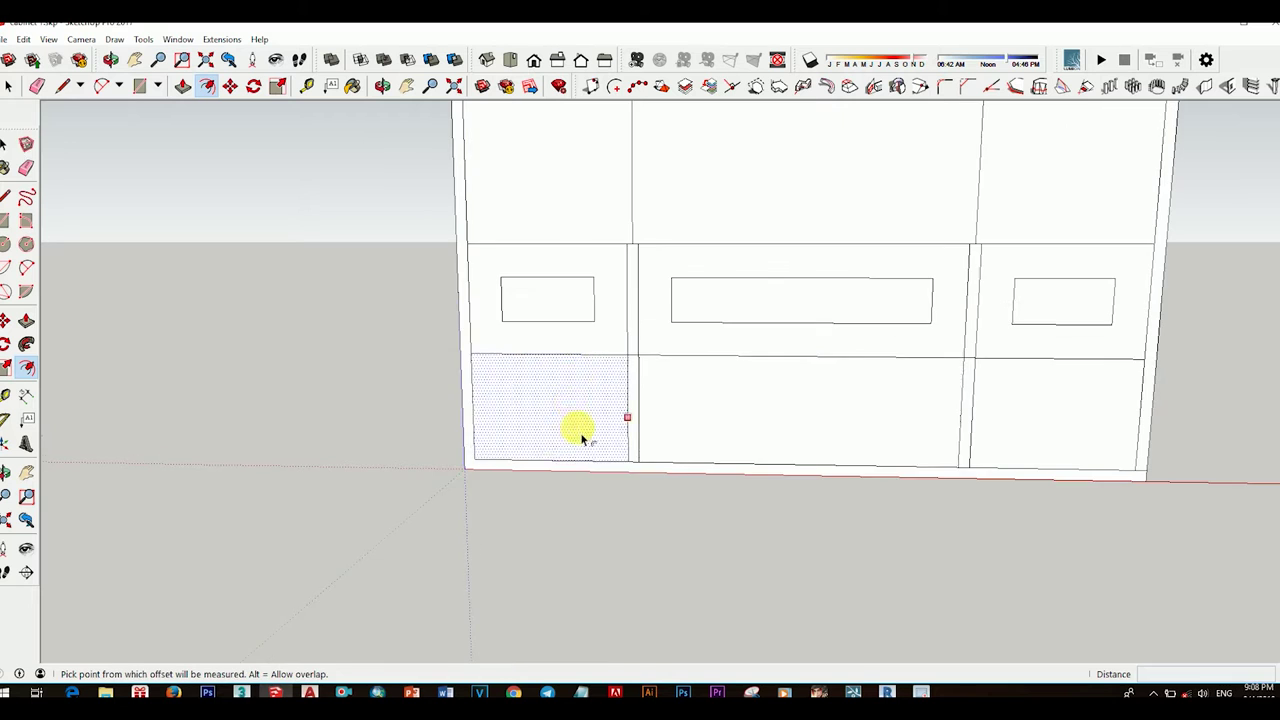
double_click(580, 432)
double_click(706, 420)
Step: Push the inner drawer panels, starting with the lower-left one, slightly back into the cabinet
middle_drag(706, 420, 536, 451)
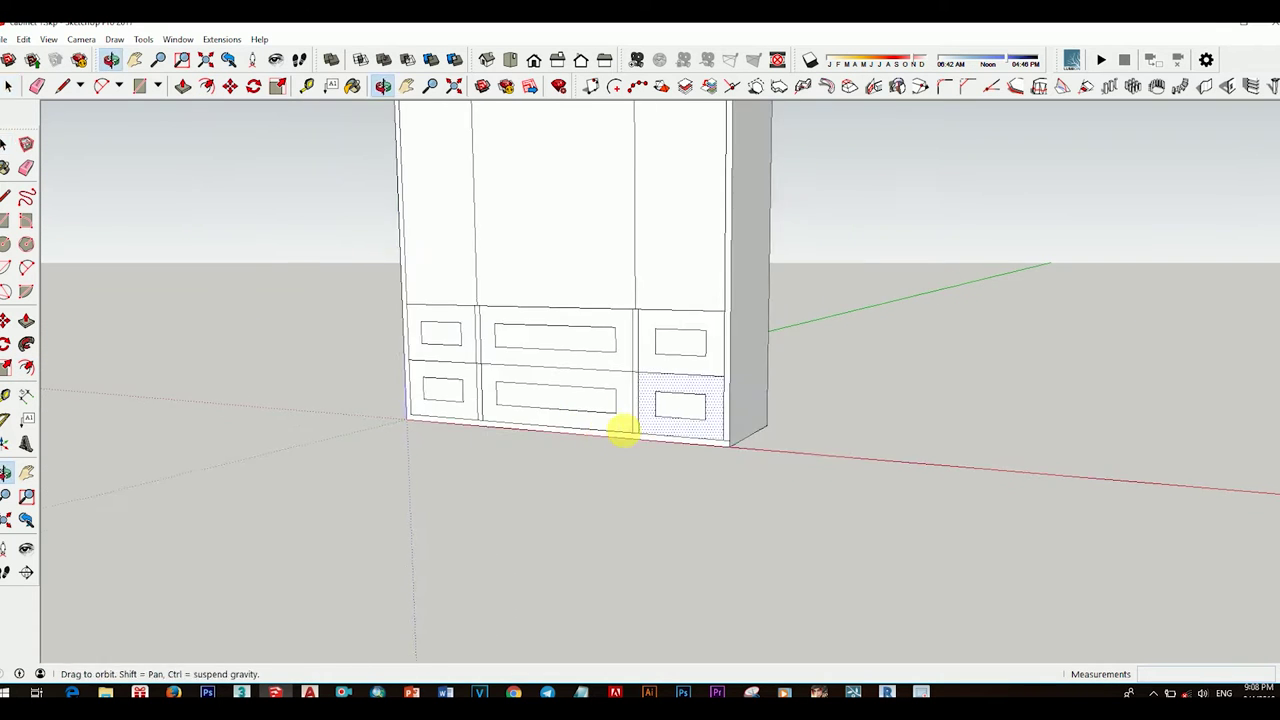
scroll(536, 451, up, 3)
scroll(531, 437, up, 3)
key(space)
click(491, 390)
key(p)
click(491, 390)
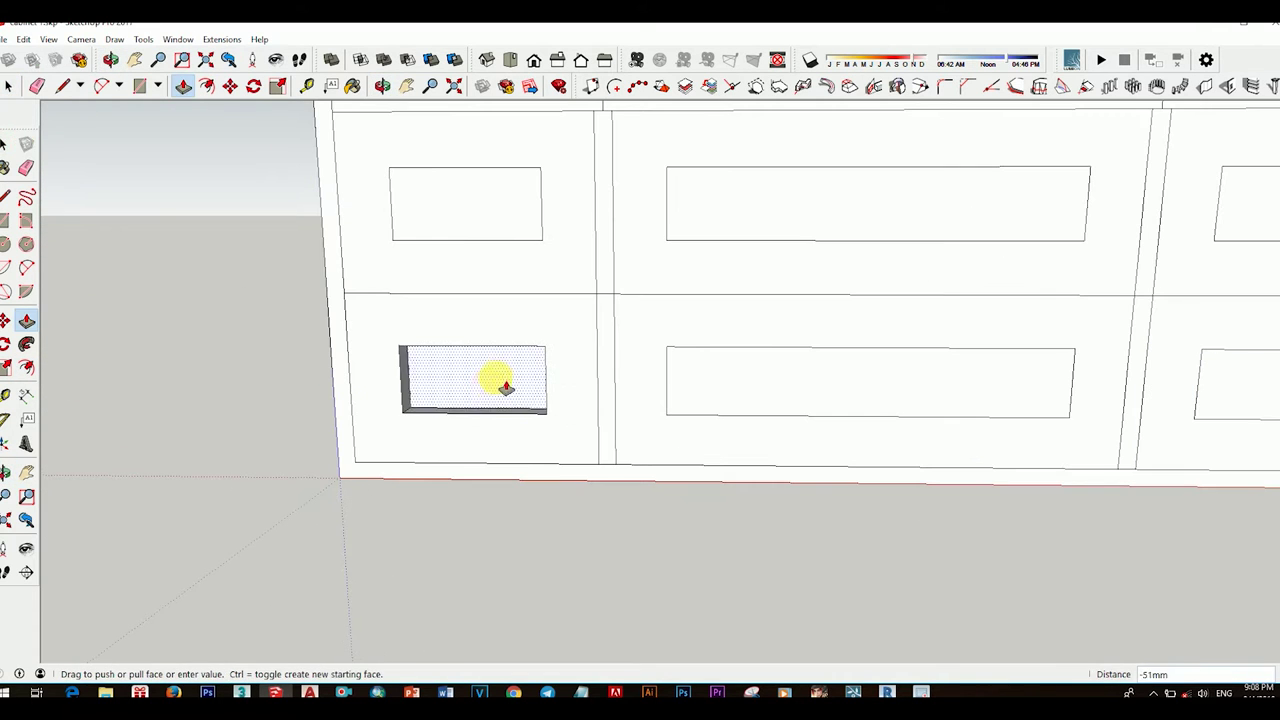
click(507, 385)
scroll(437, 377, down, 3)
middle_drag(608, 343, 737, 382)
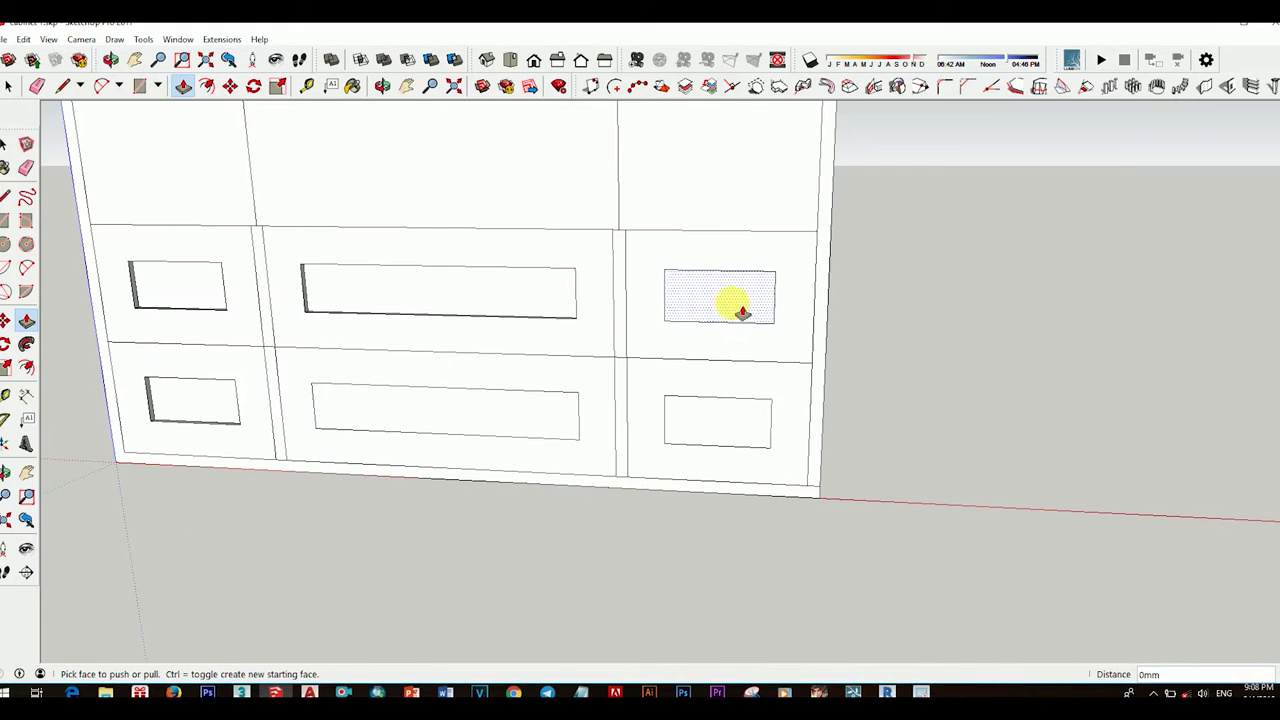
click(547, 420)
mouse_move(547, 420)
middle_down()
mouse_move(677, 423)
mouse_move(566, 437)
mouse_move(650, 418)
middle_up()
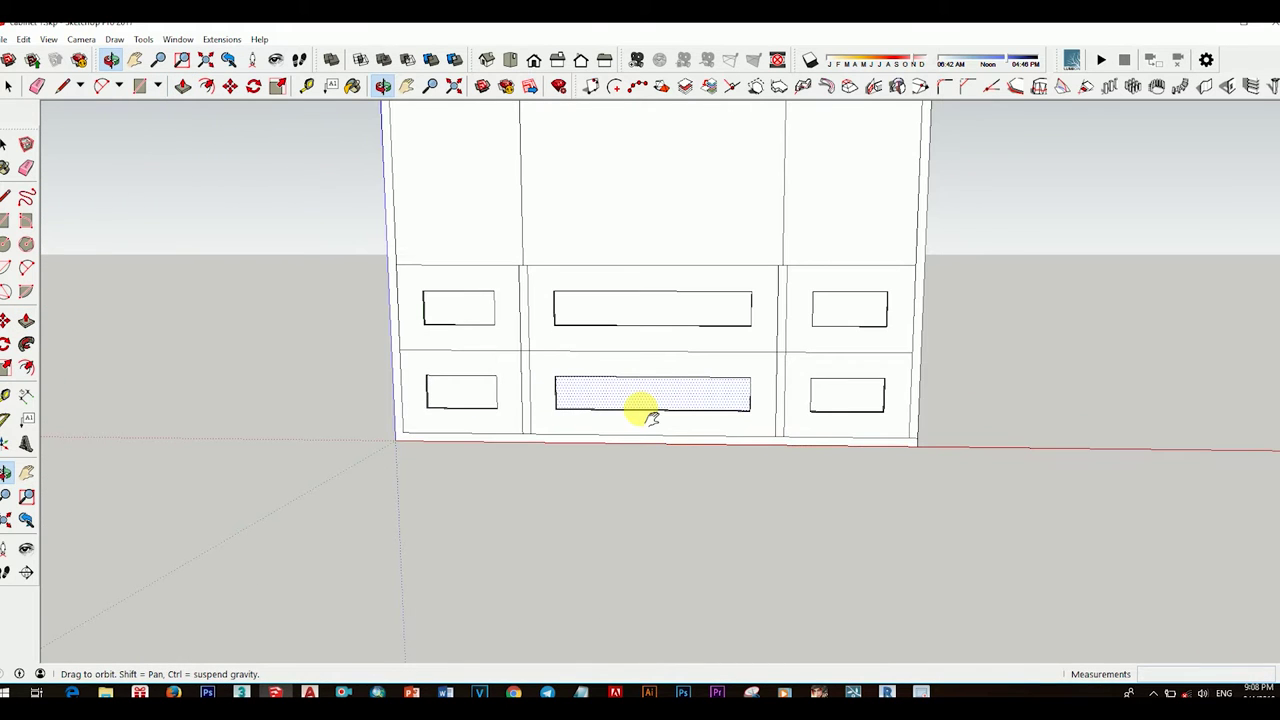
scroll(700, 391, down, 3)
Step: Select the upper-left drawer front
key(space)
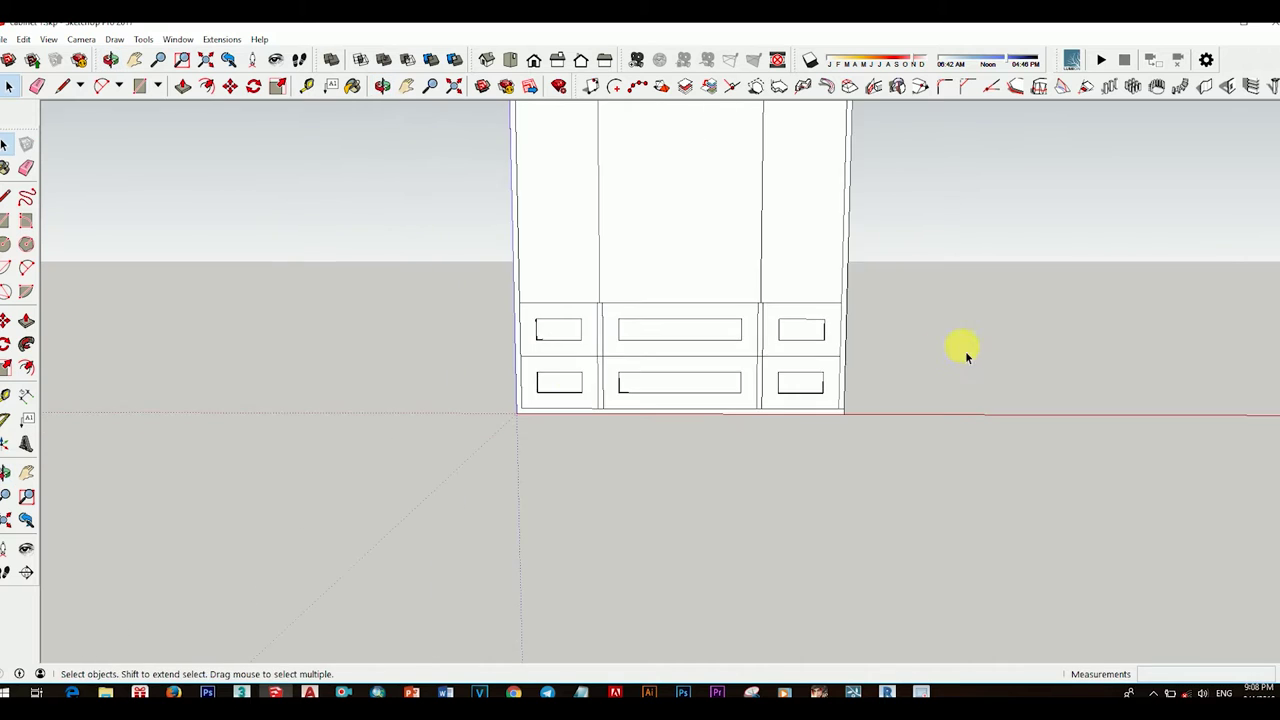
scroll(600, 366, up, 3)
scroll(602, 369, up, 3)
click(602, 369)
scroll(605, 375, up, 2)
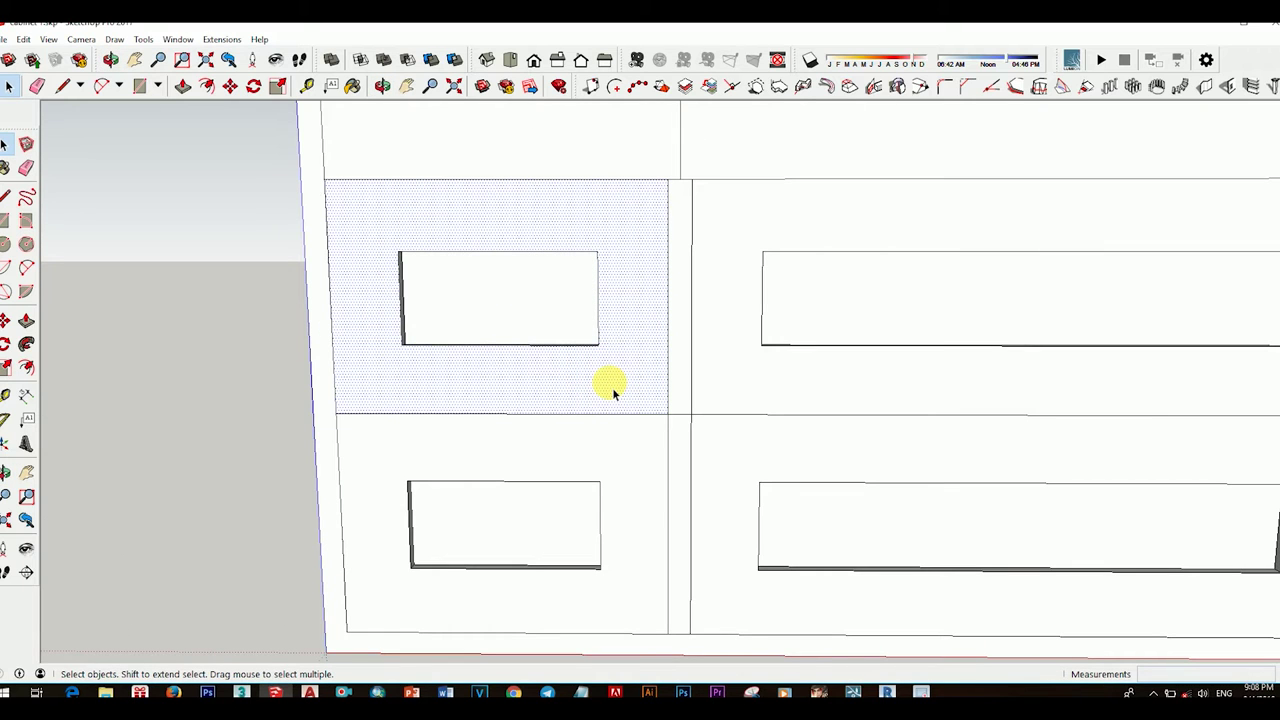
Step: Copy the drawer dividing edge a short distance to form a horizontal gap strip
scroll(610, 389, down, 2)
scroll(586, 357, down, 2)
scroll(491, 370, down, 2)
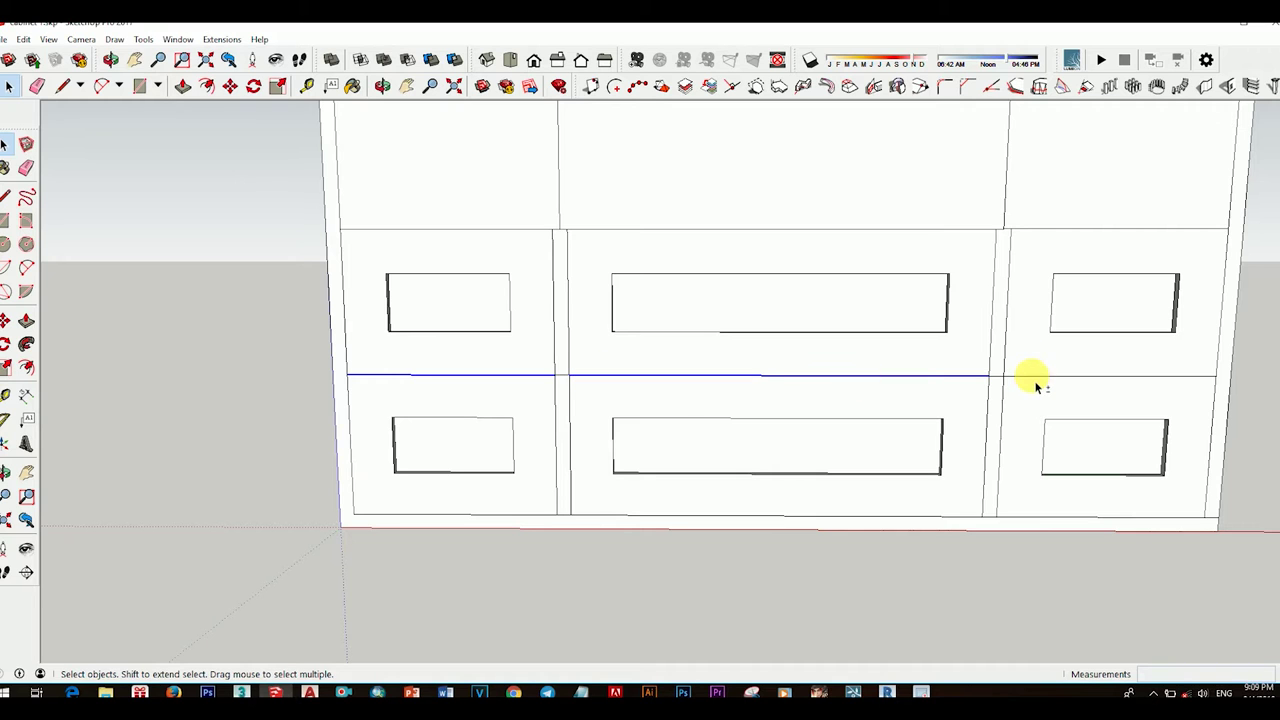
scroll(680, 357, down, 2)
middle_drag(680, 357, 741, 438)
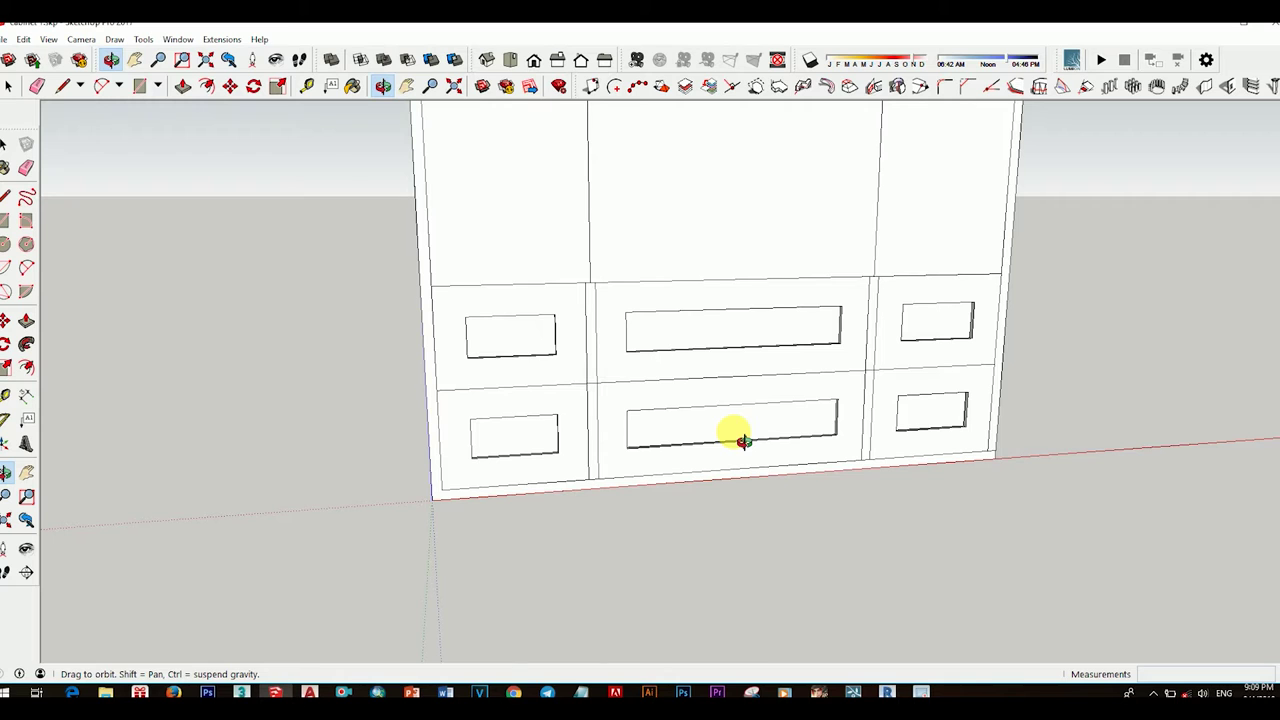
key(space)
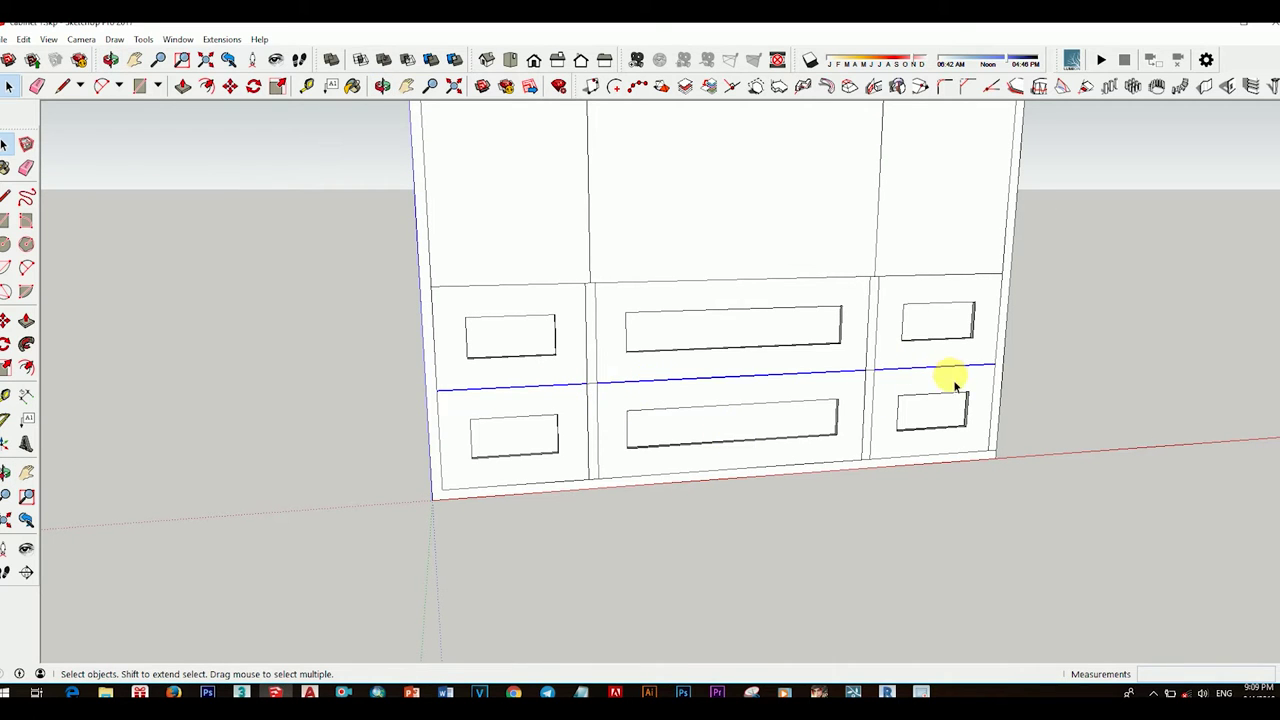
key(m)
scroll(949, 371, up, 3)
click(977, 357)
key(ctrl)
text(15)
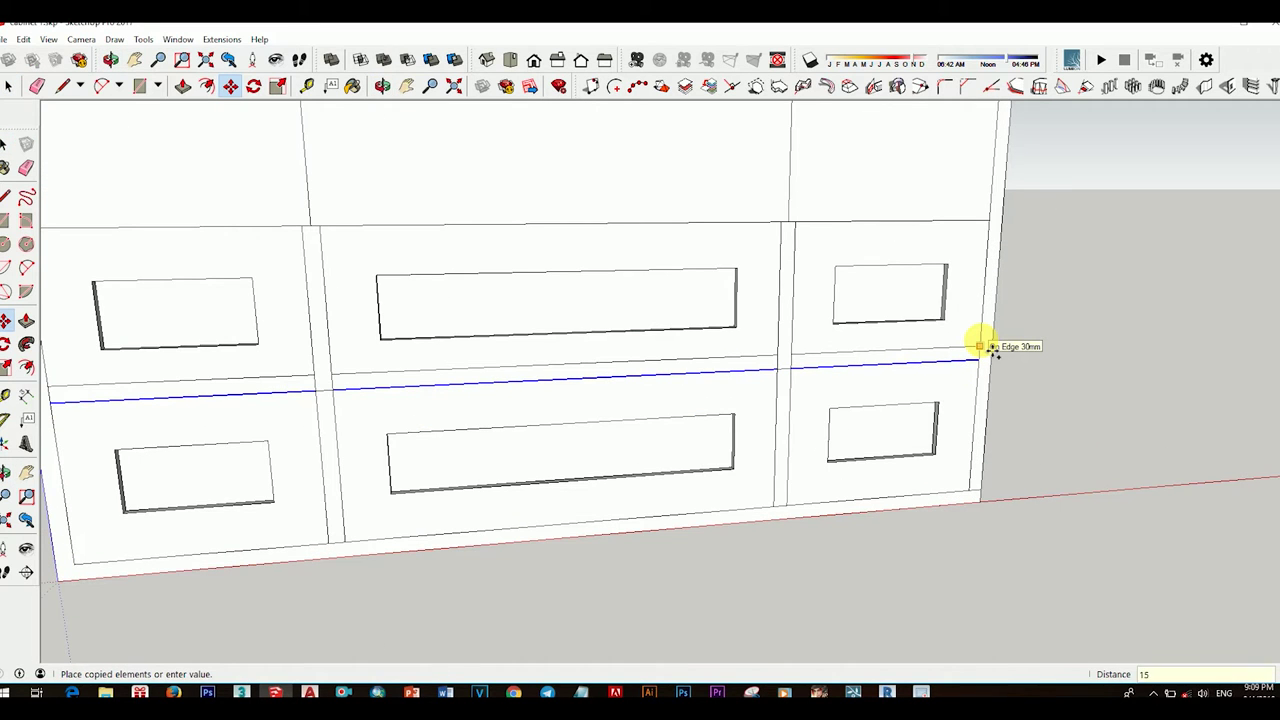
scroll(988, 350, up, 2)
key(Return)
scroll(757, 380, down, 3)
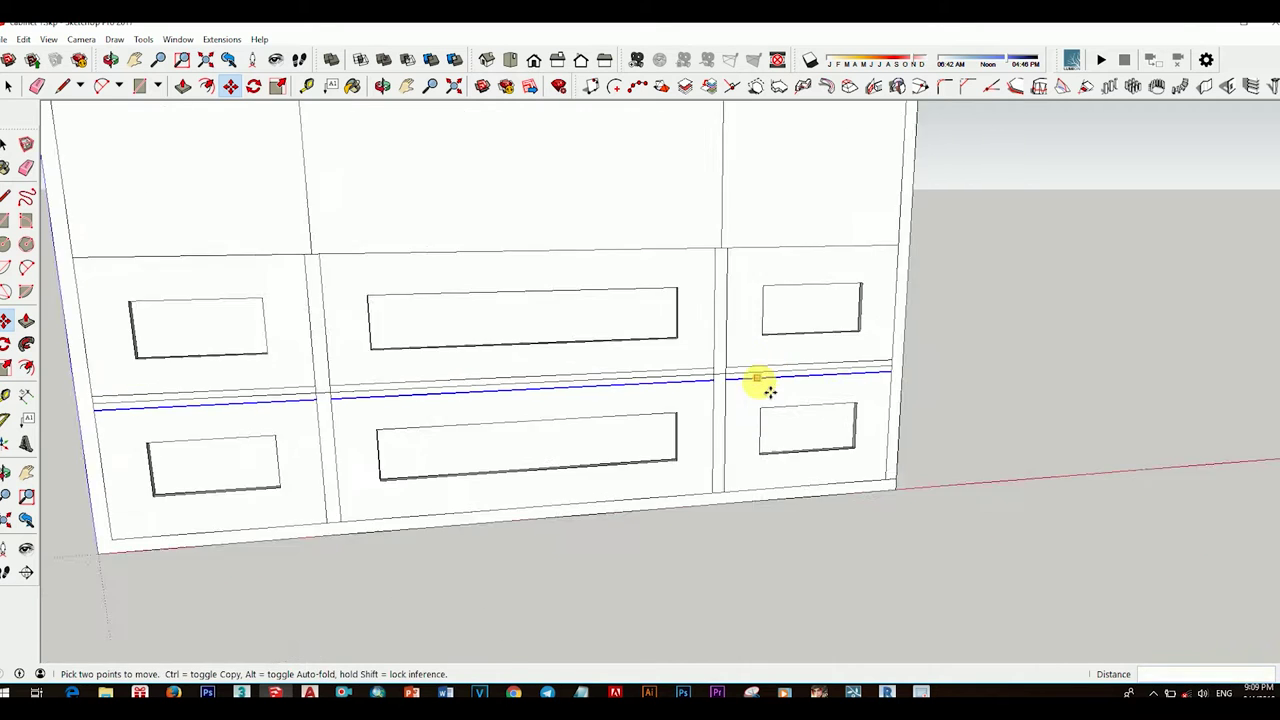
Step: Erase the stray line crossing the vertical divider
shift+middle_drag(757, 380, 723, 443)
scroll(723, 443, up, 2)
scroll(646, 423, up, 2)
key(e)
click(651, 289)
scroll(640, 291, up, 2)
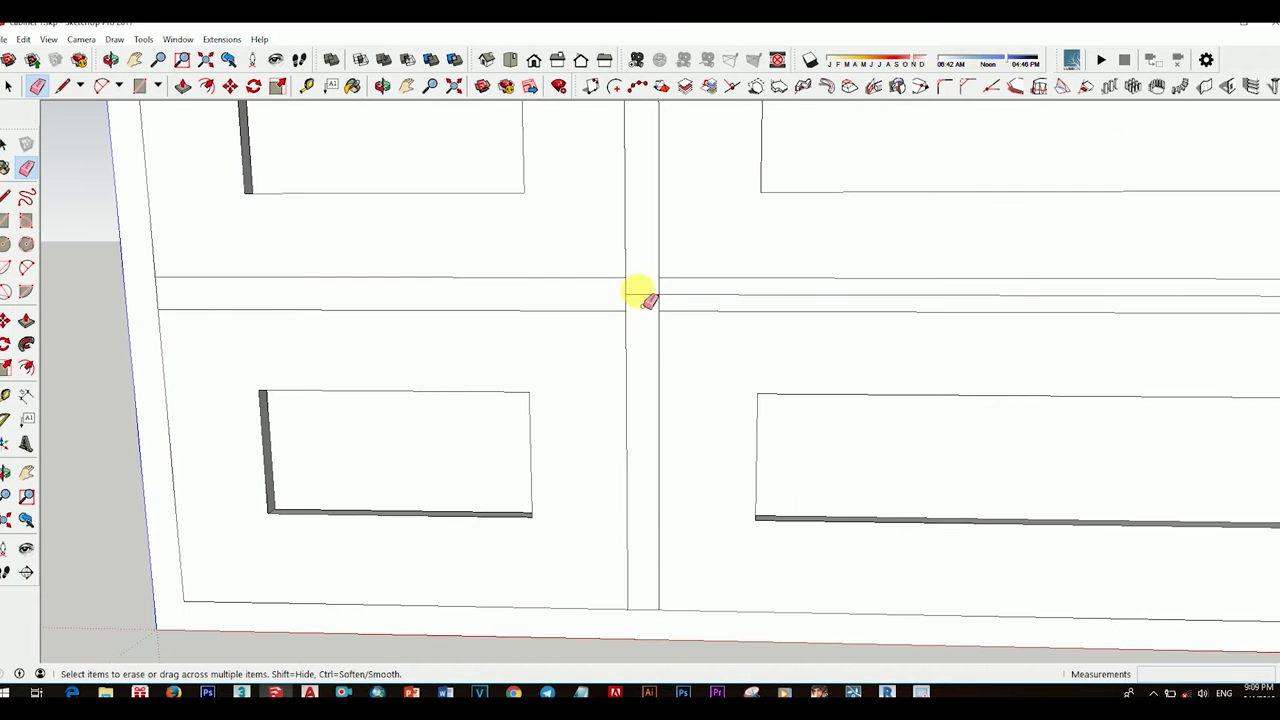
scroll(670, 305, down, 3)
scroll(697, 323, up, 3)
scroll(726, 371, down, 3)
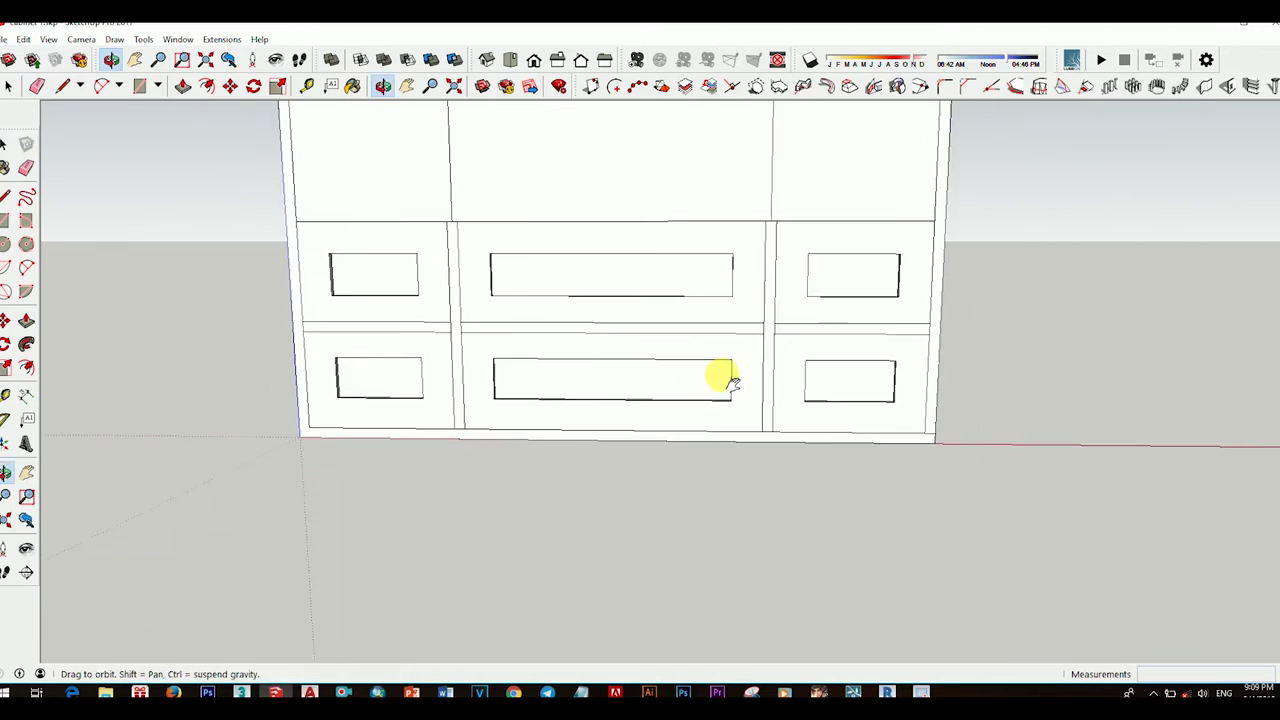
scroll(594, 305, up, 3)
Step: Orbit to a more frontal view to inspect the remaining joint edges
key(space)
scroll(594, 305, down, 3)
mouse_move(680, 363)
middle_down()
mouse_move(666, 383)
mouse_move(574, 389)
mouse_move(618, 400)
middle_up()
scroll(622, 385, up, 2)
scroll(580, 370, down, 2)
scroll(548, 398, up, 1)
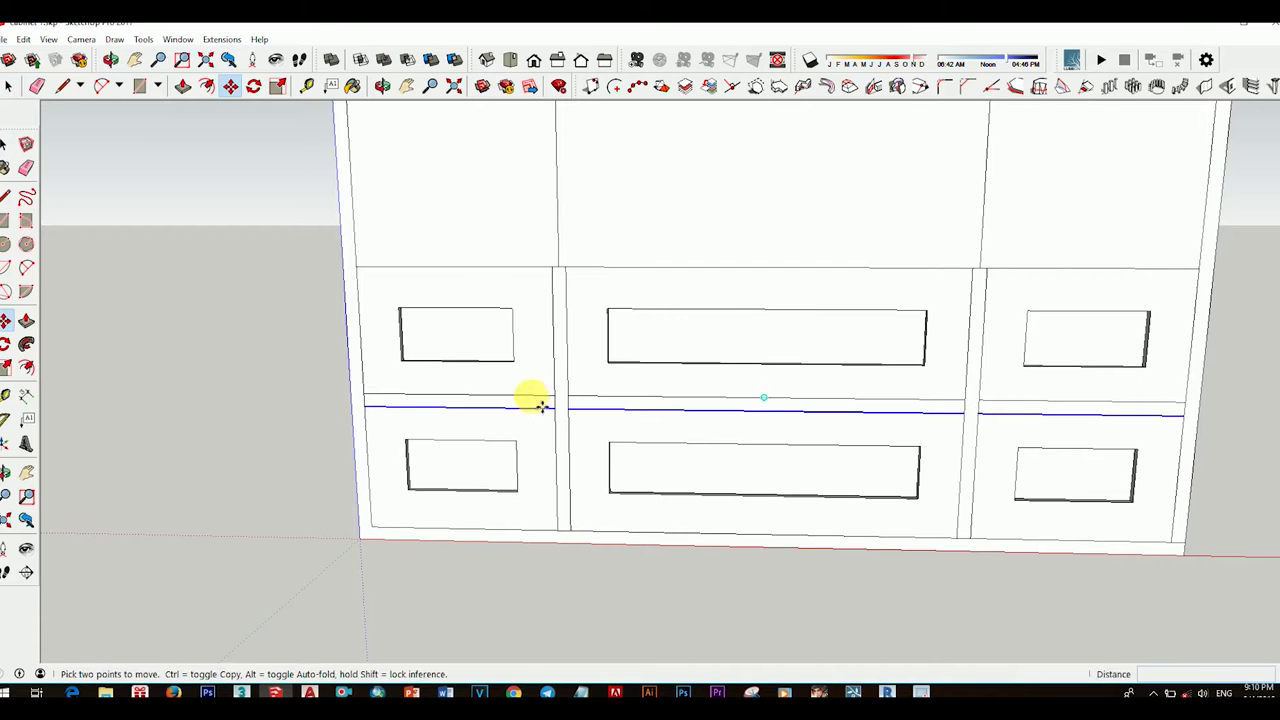
scroll(545, 330, down, 2)
scroll(886, 336, up, 2)
key(e)
scroll(840, 295, up, 2)
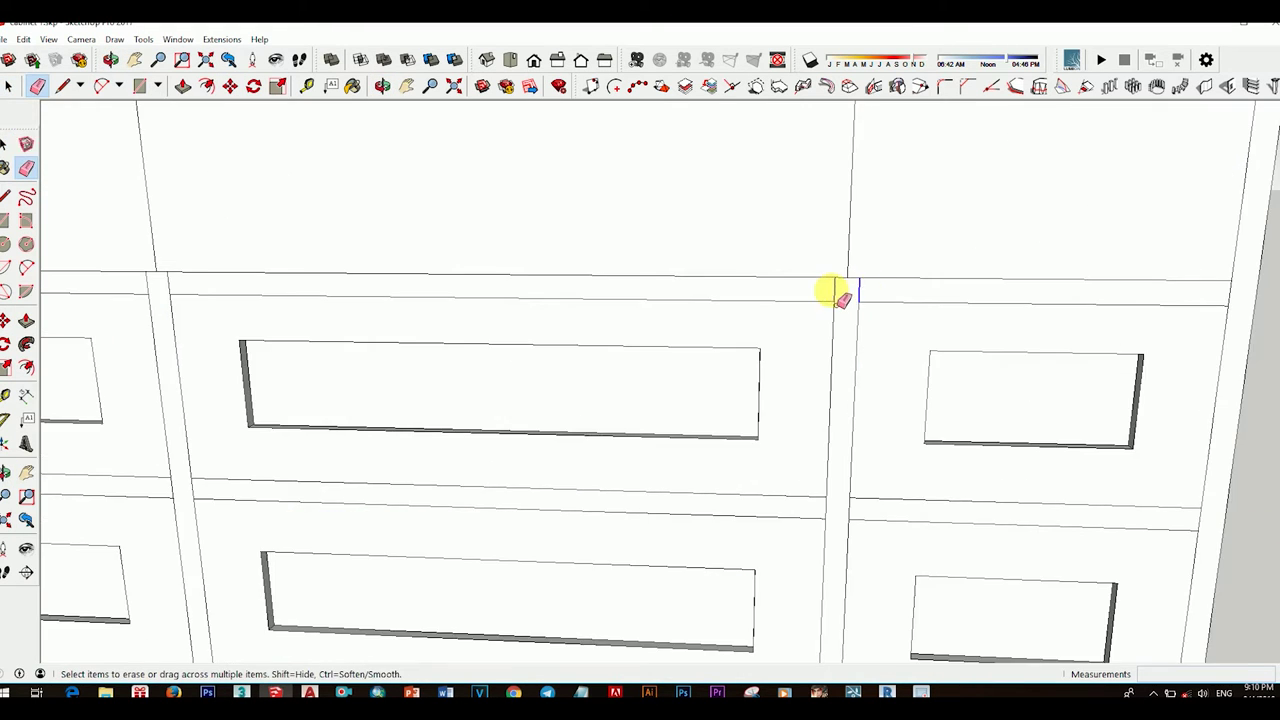
scroll(840, 295, down, 2)
key(space)
scroll(603, 294, down, 2)
scroll(603, 294, down, 2)
mouse_move(631, 334)
middle_down()
mouse_move(620, 418)
mouse_move(634, 349)
middle_up()
scroll(634, 403, up, 2)
Step: Check the joints with the Eraser, then view the whole cabinet in perspective
key(e)
scroll(649, 374, up, 2)
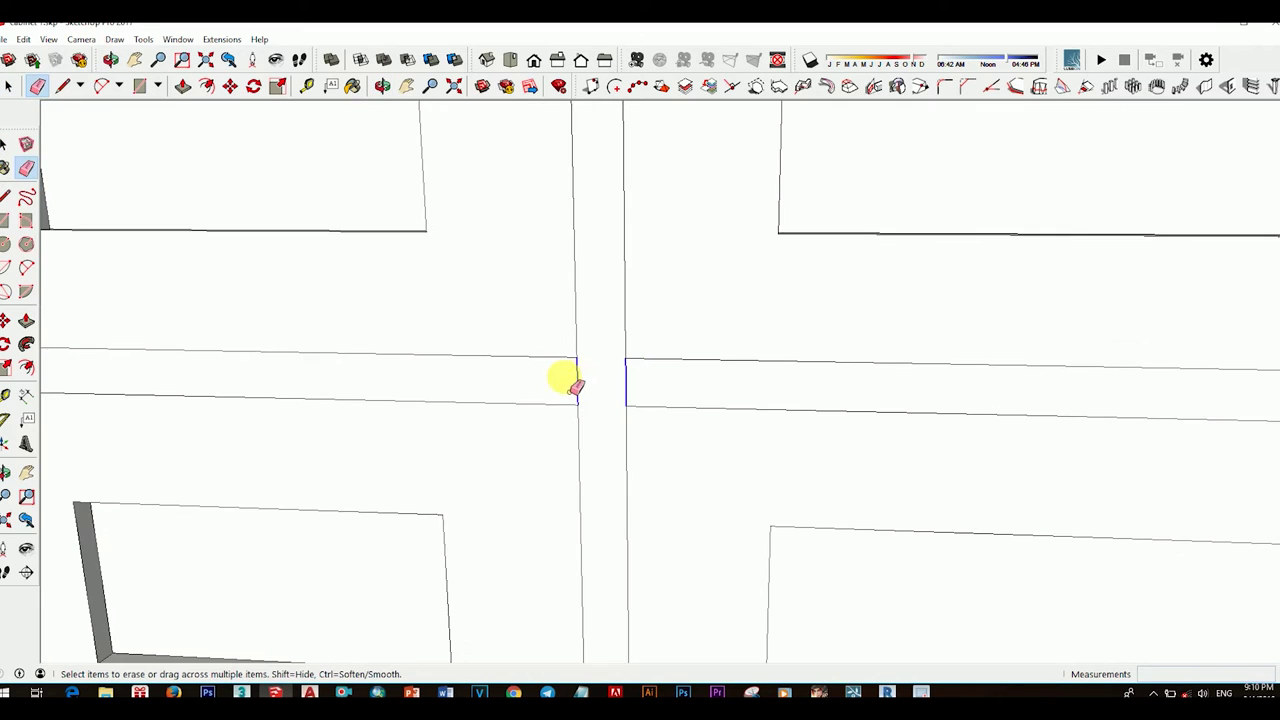
scroll(566, 380, down, 3)
scroll(706, 383, up, 3)
scroll(757, 366, down, 3)
middle_drag(771, 414, 900, 414)
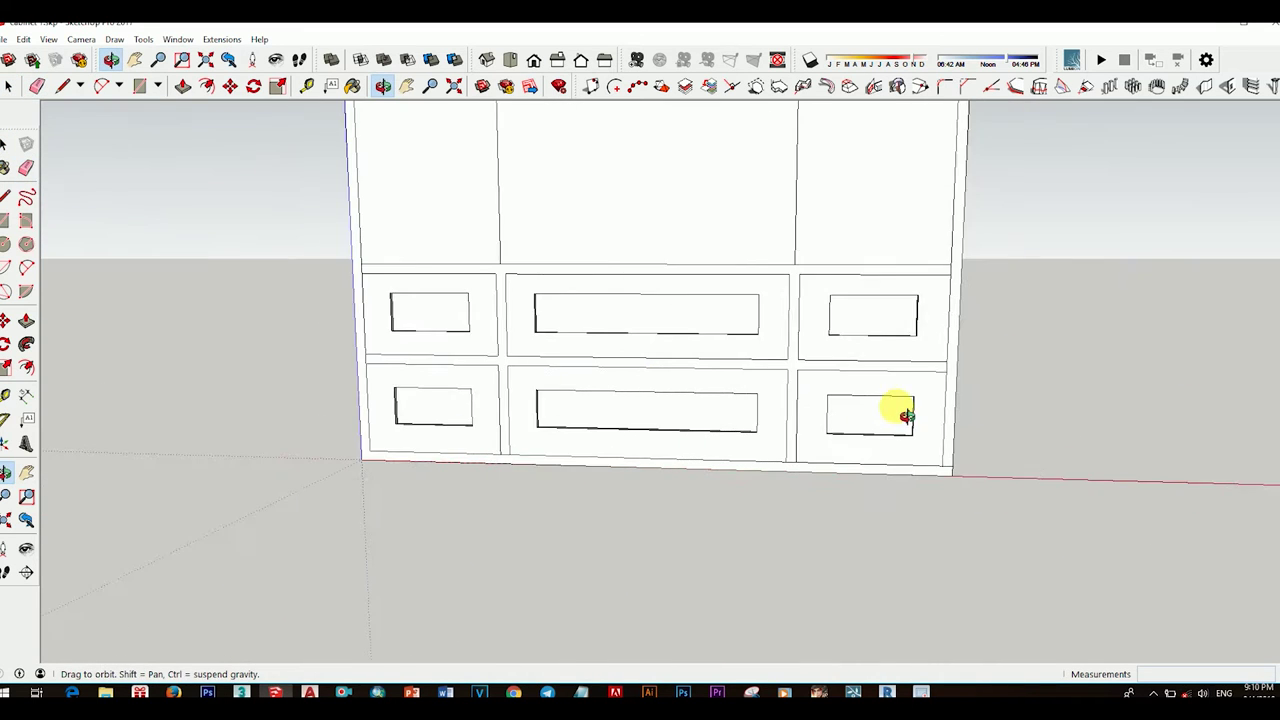
key(space)
scroll(587, 305, up, 3)
scroll(587, 305, up, 1)
scroll(606, 391, down, 3)
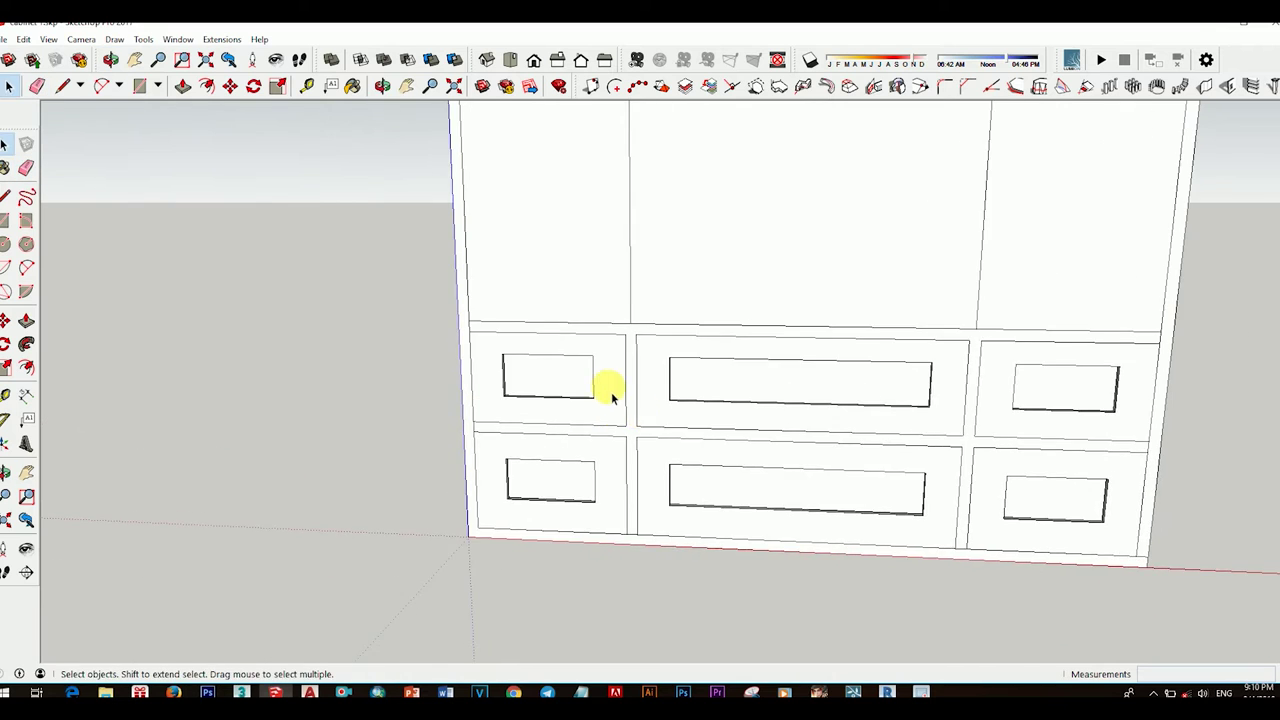
scroll(628, 443, down, 2)
scroll(628, 443, down, 2)
middle_drag(731, 363, 709, 478)
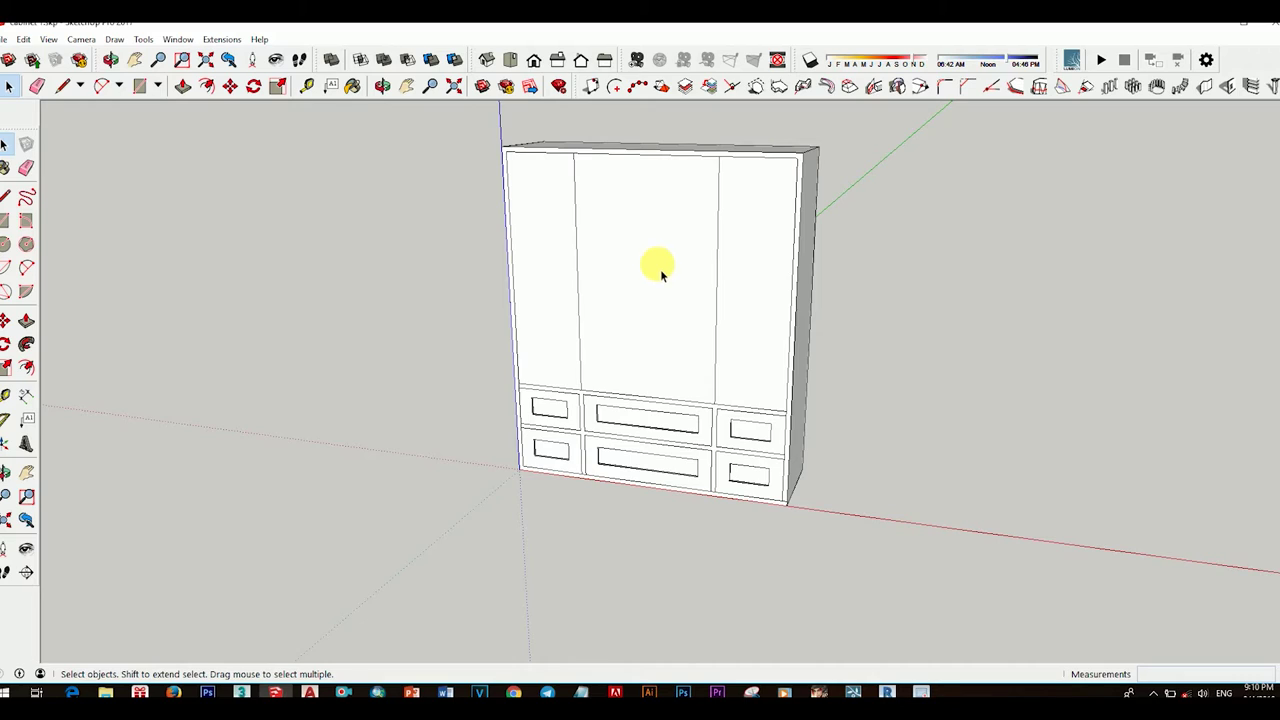
Step: Push the centre upper panel back into an open niche
right_click(667, 272)
scroll(686, 286, down, 2)
scroll(660, 297, up, 4)
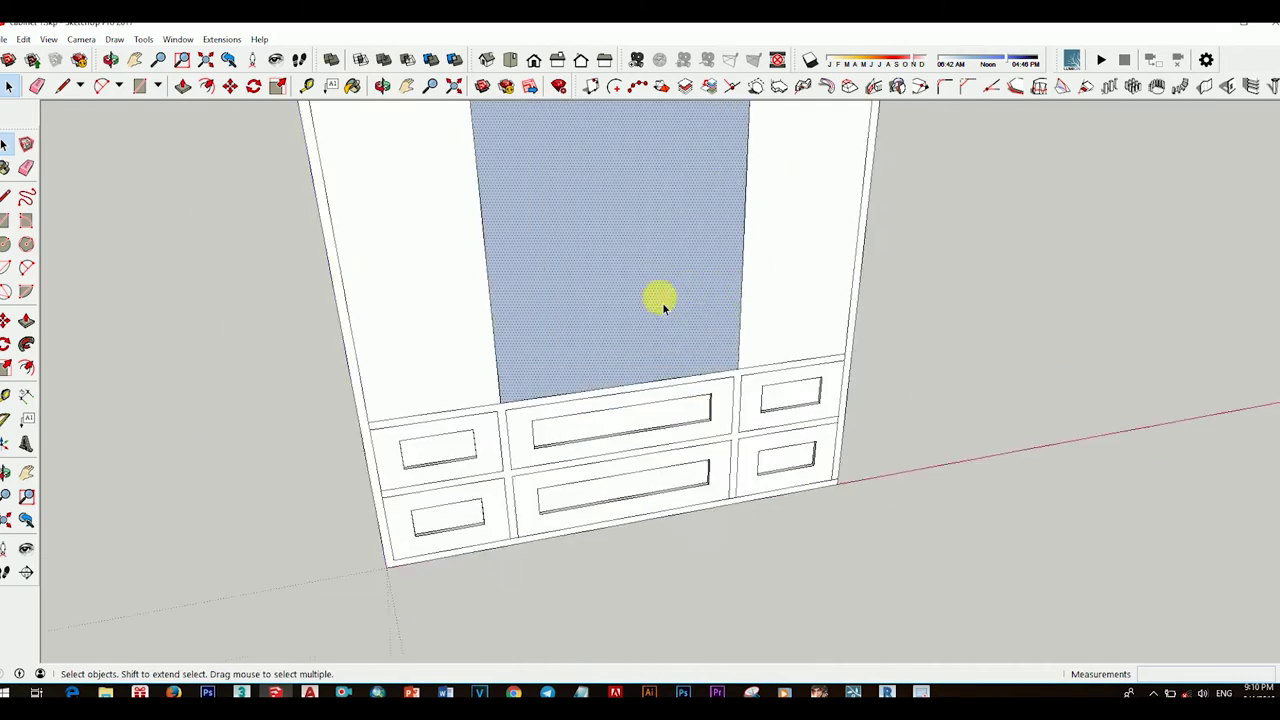
mouse_move(660, 297)
middle_down()
mouse_move(539, 430)
mouse_move(400, 400)
middle_up()
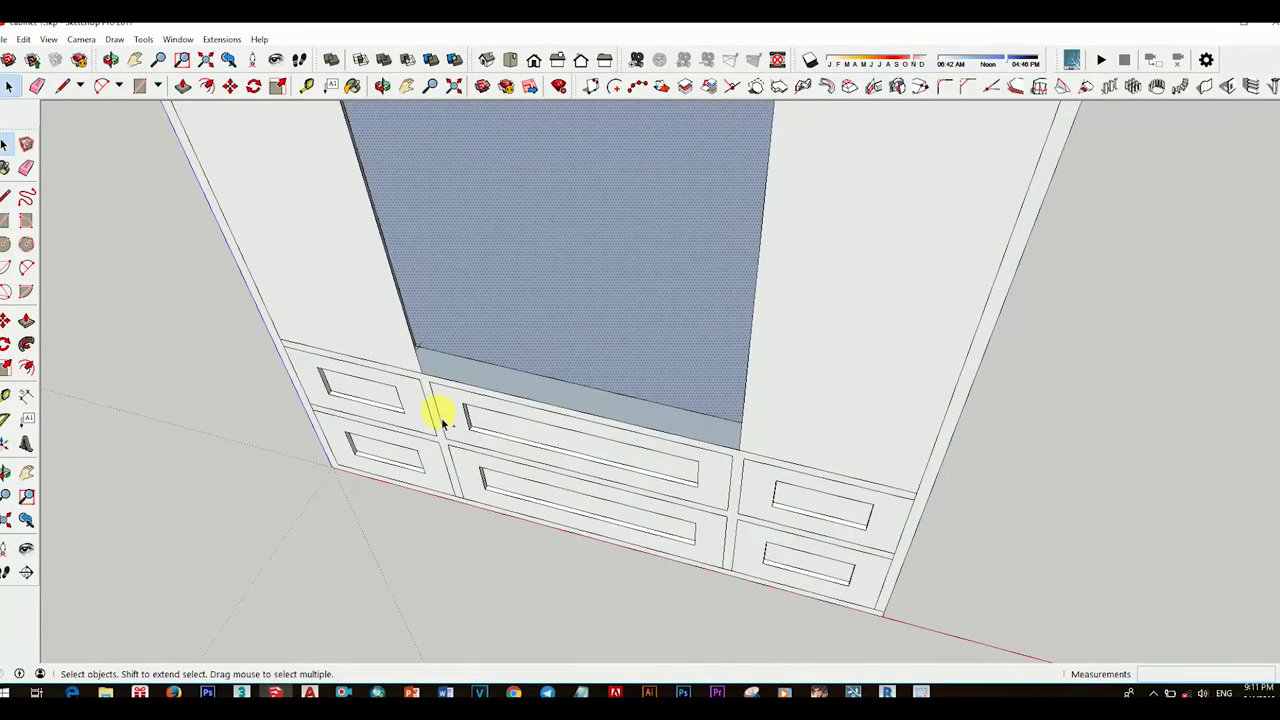
scroll(441, 420, down, 3)
middle_drag(526, 434, 600, 360)
key(p)
double_click(549, 294)
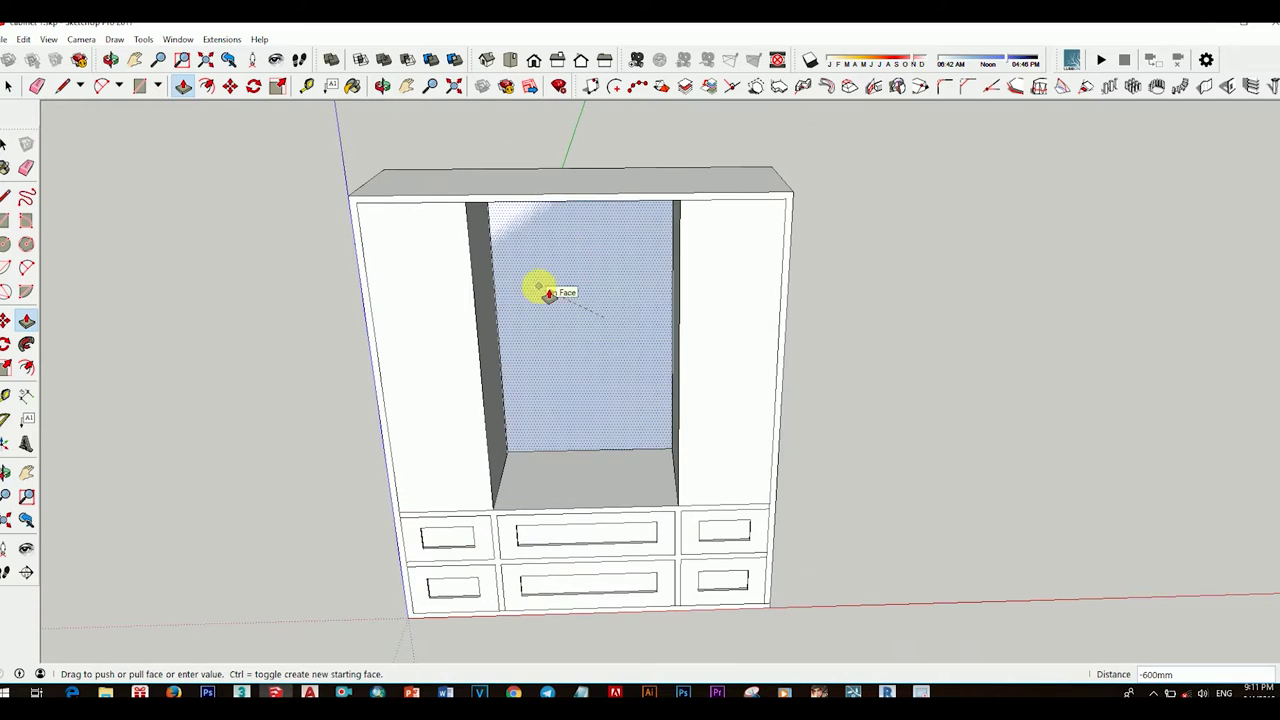
scroll(560, 294, down, 2)
key(space)
Step: Draw a rectangle on the cabinet's back face and push/pull it
middle_drag(766, 389, 660, 457)
key(r)
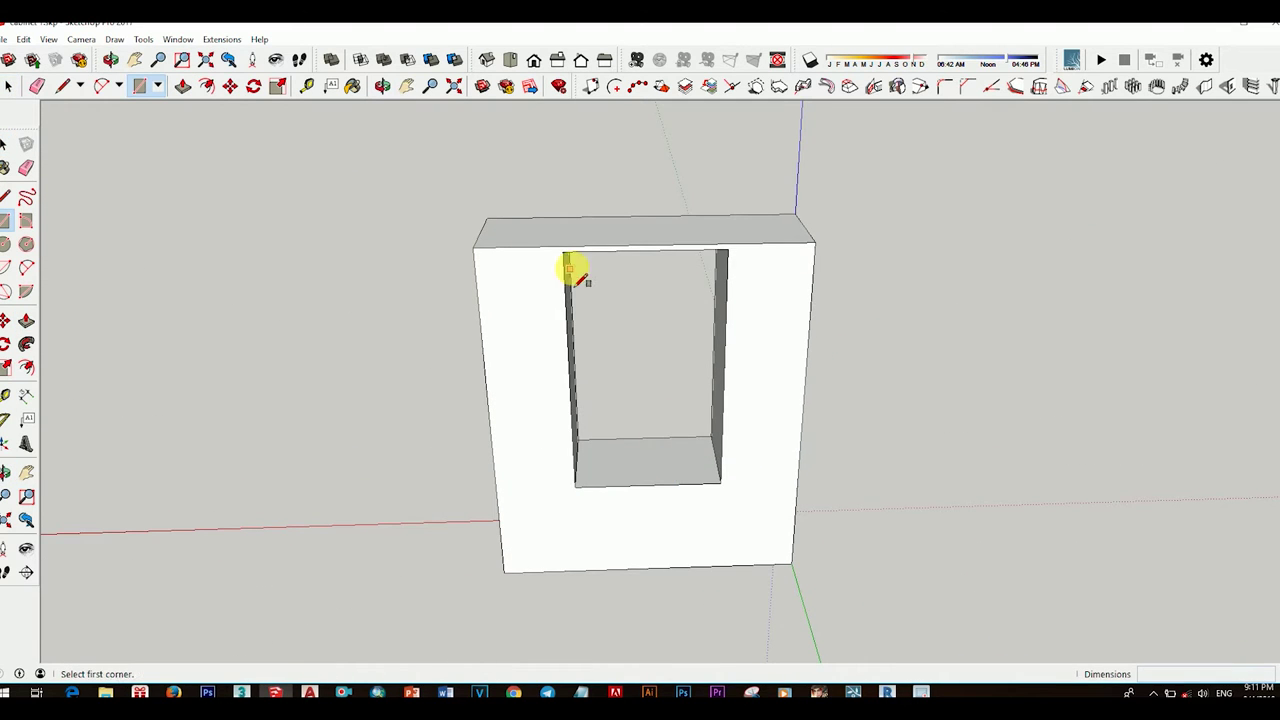
click(720, 485)
key(space)
mouse_move(871, 486)
middle_down()
mouse_move(560, 371)
mouse_move(709, 360)
middle_up()
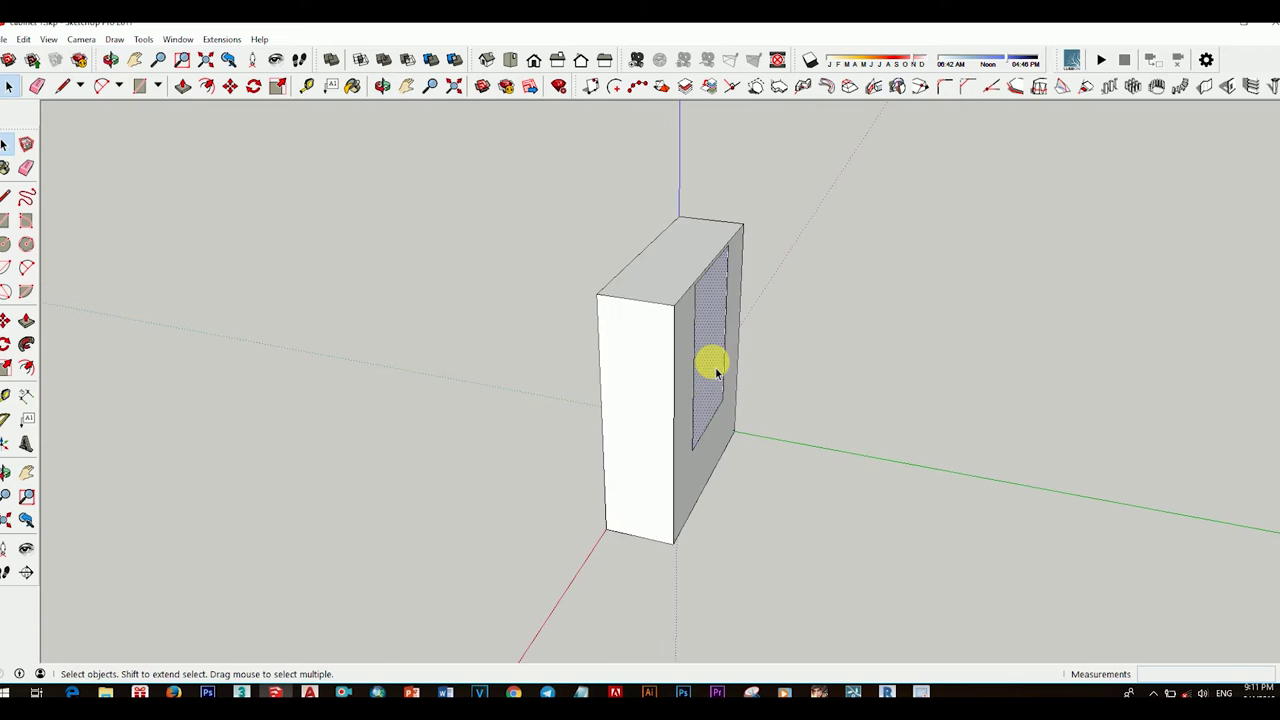
key(p)
click(709, 360)
key(Return)
scroll(563, 380, down, 3)
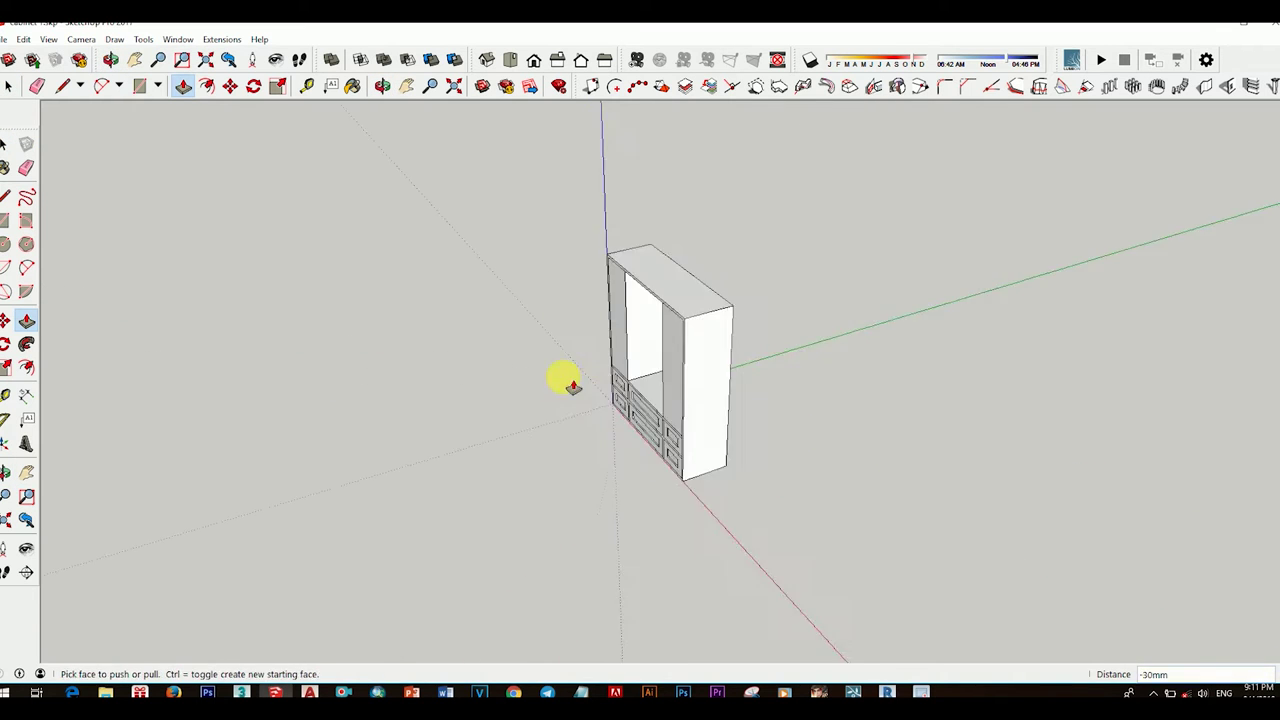
Step: Draw another rectangle on the back and delete the face behind the niche
middle_drag(563, 380, 663, 443)
key(r)
scroll(649, 373, up, 3)
click(559, 259)
click(710, 485)
scroll(710, 485, down, 3)
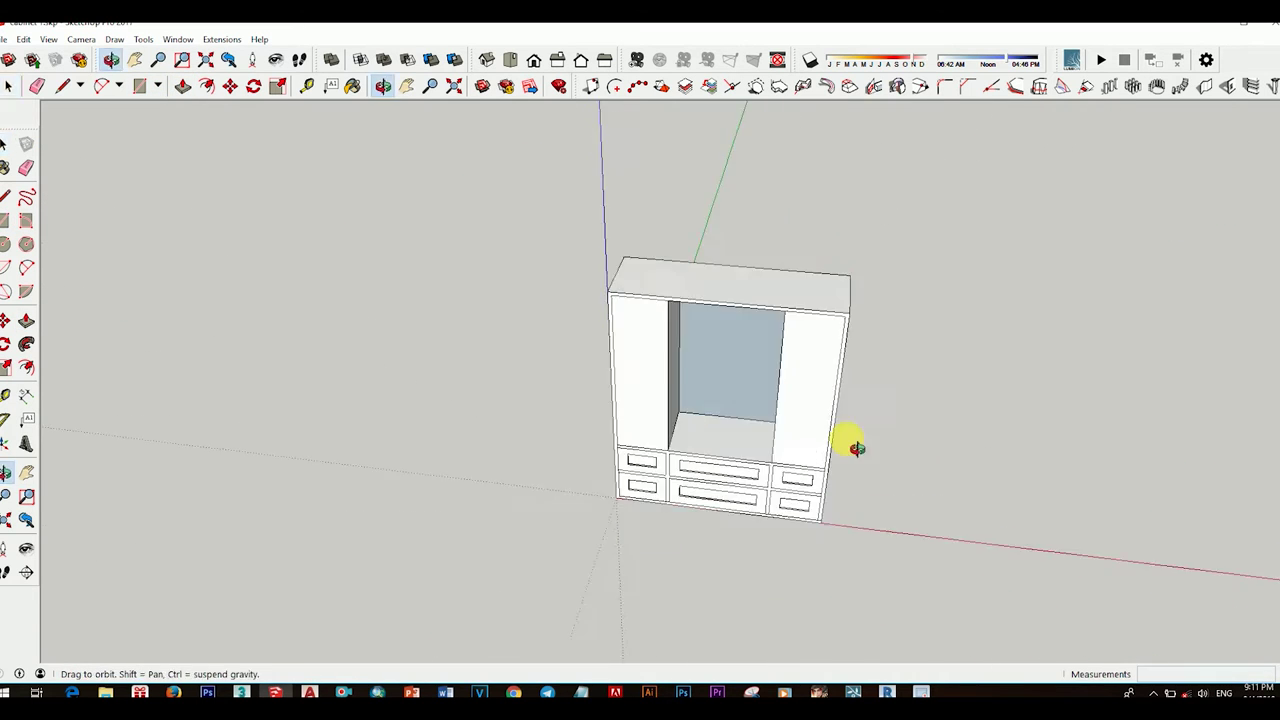
middle_drag(849, 437, 737, 250)
right_click(737, 250)
click(745, 283)
mouse_move(700, 357)
middle_down()
mouse_move(741, 443)
mouse_move(723, 380)
middle_up()
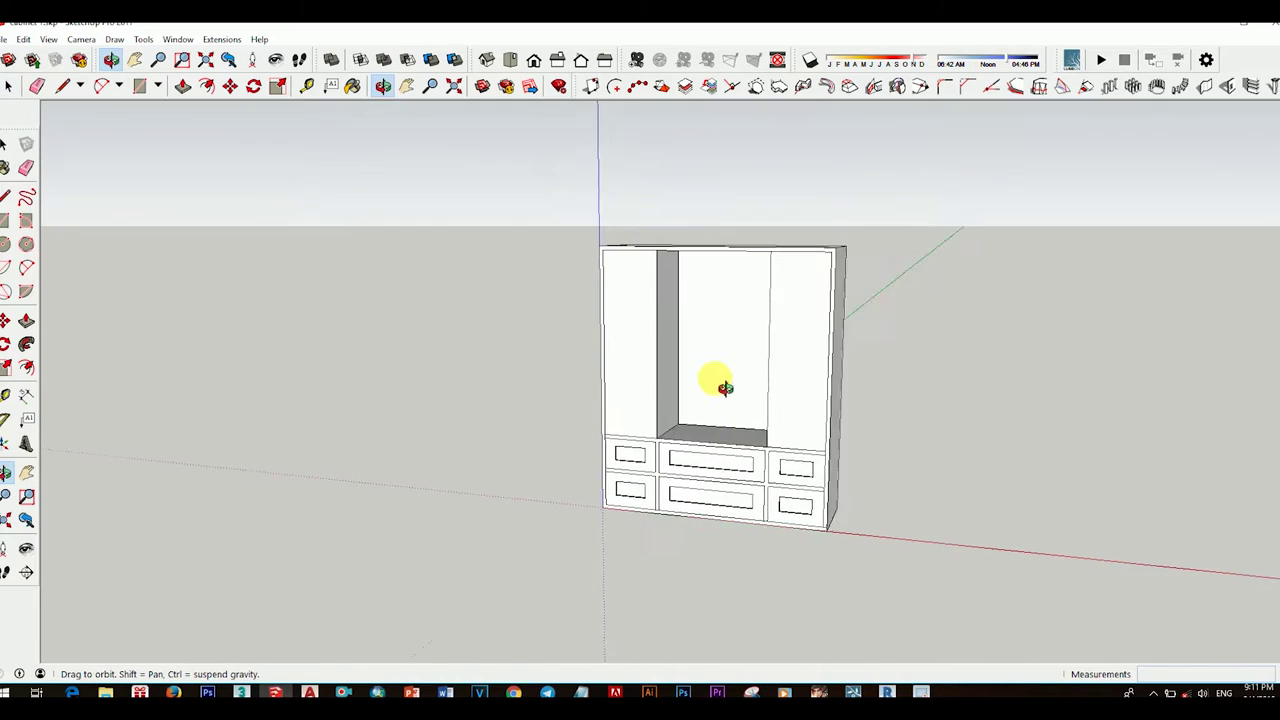
scroll(740, 410, up, 2)
middle_drag(763, 422, 674, 204)
Step: Copy the niche's top inner edge downward to mark a shelf line
click(674, 198)
key(m)
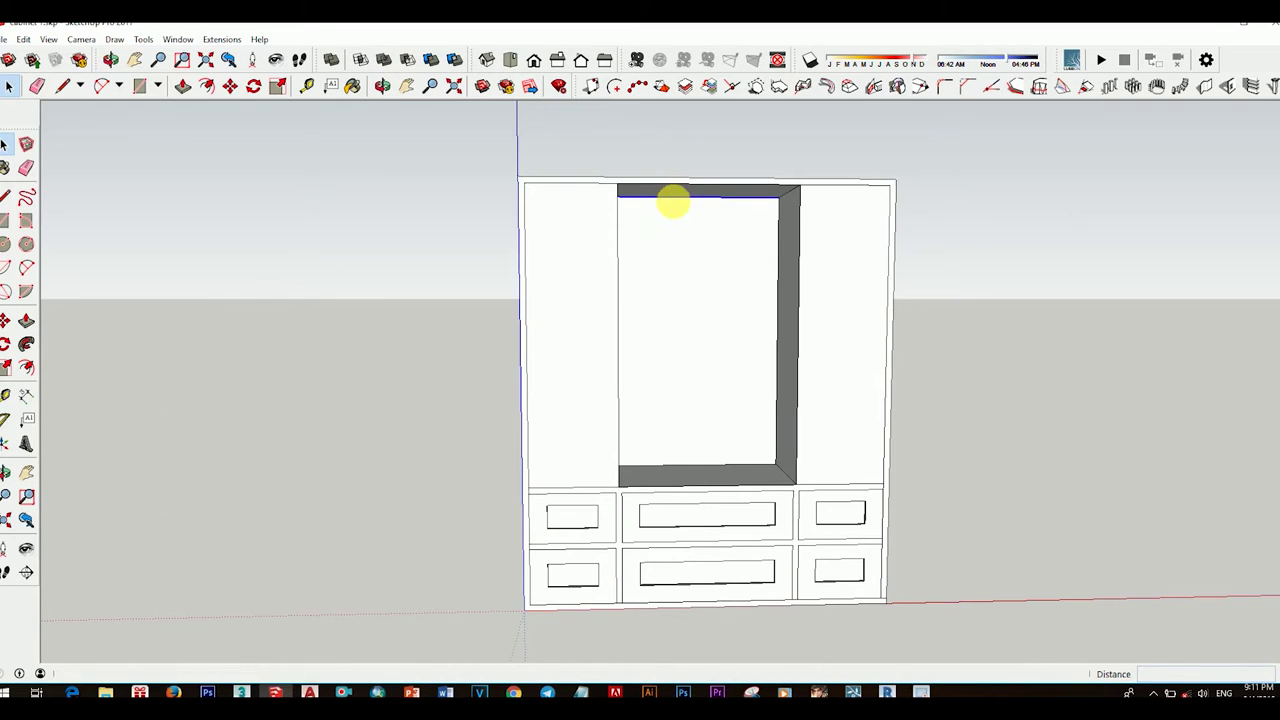
key(ctrl)
click(677, 198)
text(00)
key(Return)
mouse_move(766, 257)
middle_down()
mouse_move(697, 237)
mouse_move(694, 257)
middle_up()
key(Return)
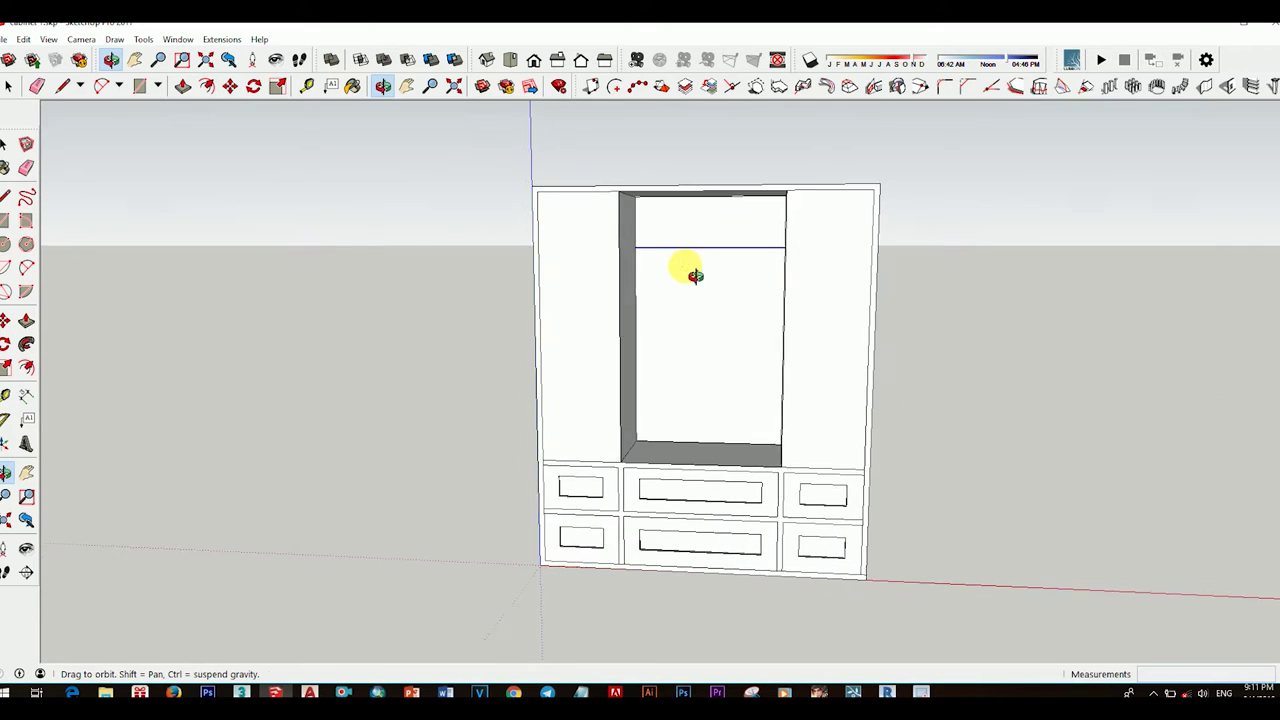
scroll(694, 257, up, 2)
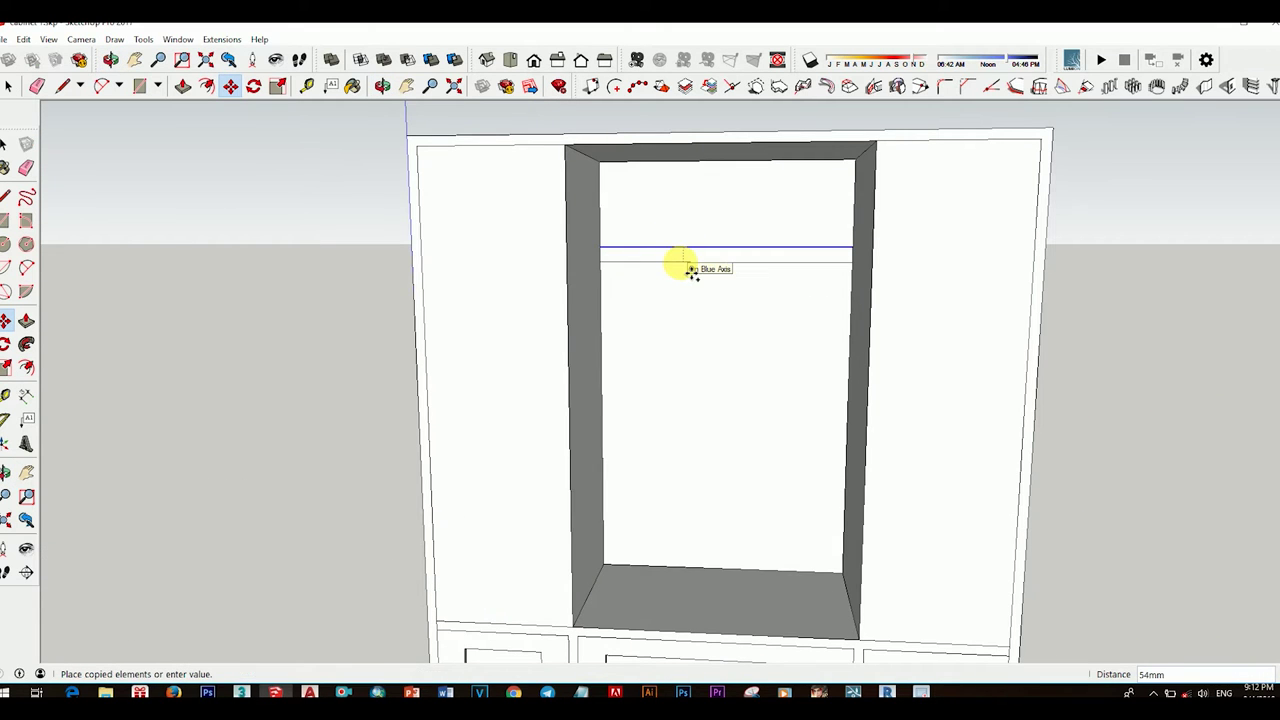
Step: Place the copied edge 20 below the niche top and push the strip into a shelf slab
key(Return)
key(space)
scroll(786, 248, up, 3)
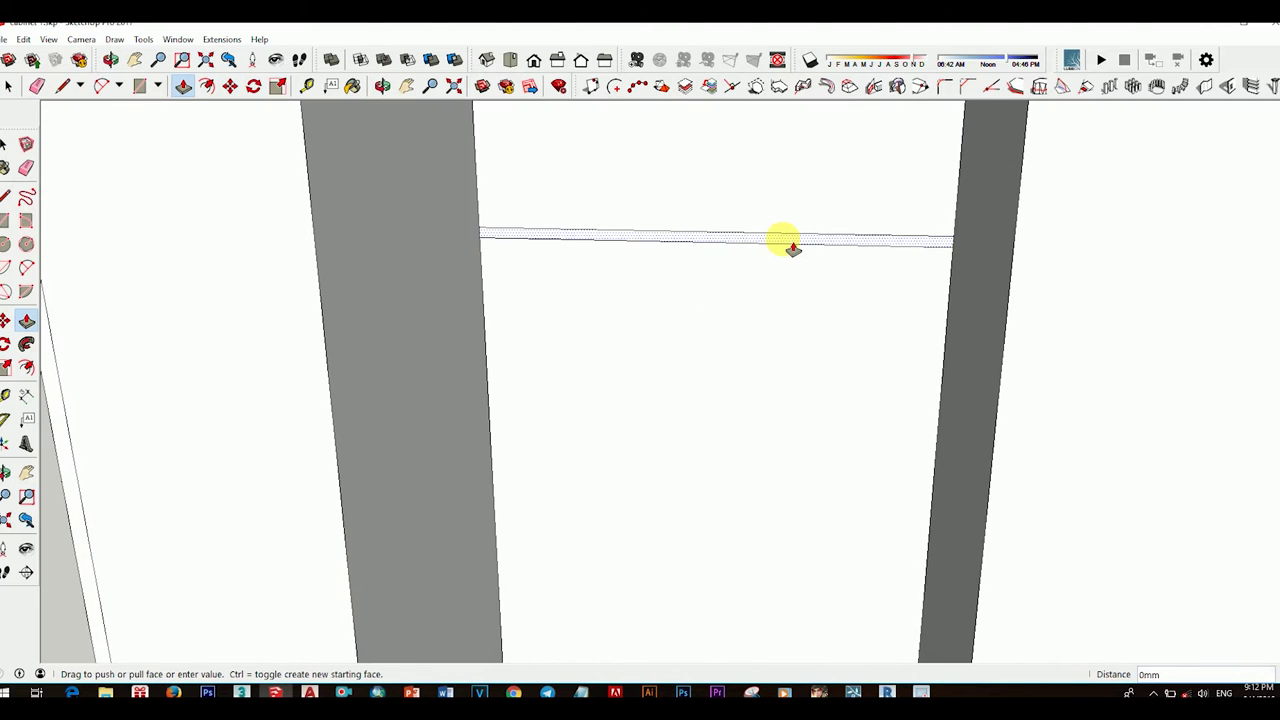
scroll(792, 248, down, 4)
click(871, 223)
scroll(860, 280, up, 4)
click(814, 286)
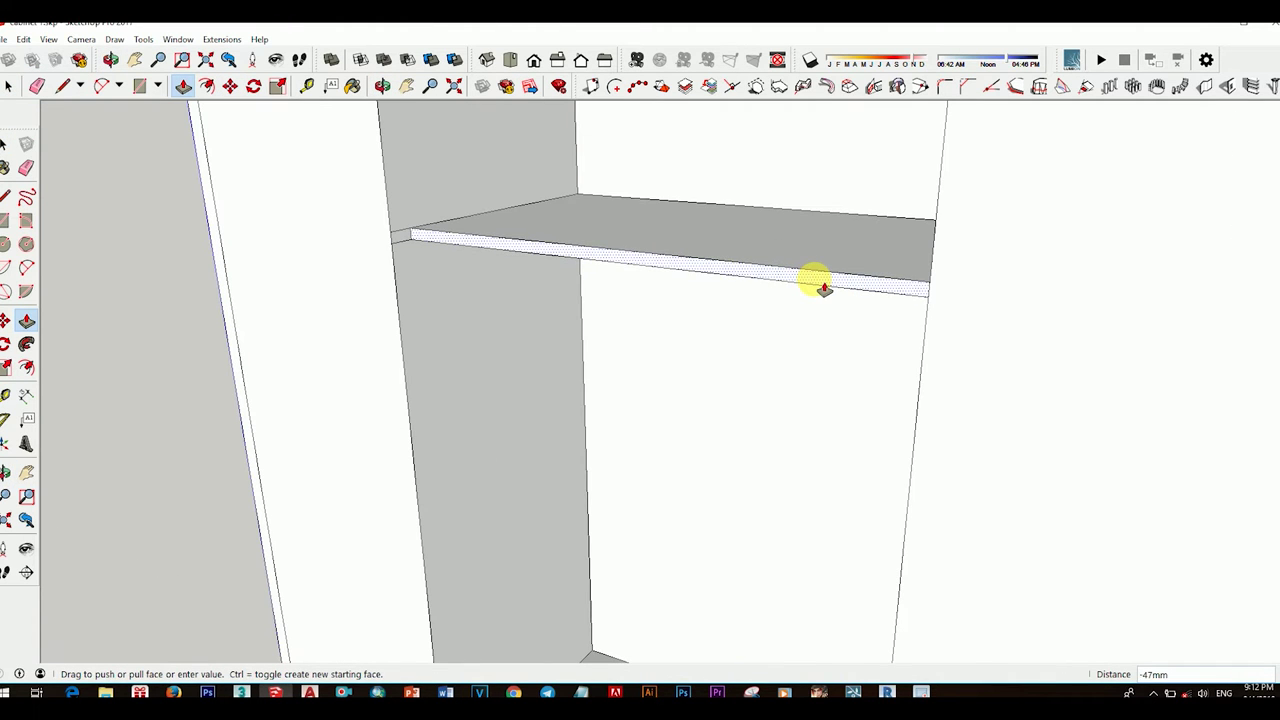
key(Return)
scroll(822, 288, down, 3)
scroll(508, 206, up, 3)
Step: Erase stray edges around the shelf and orbit to a frontal view
key(e)
scroll(594, 380, down, 4)
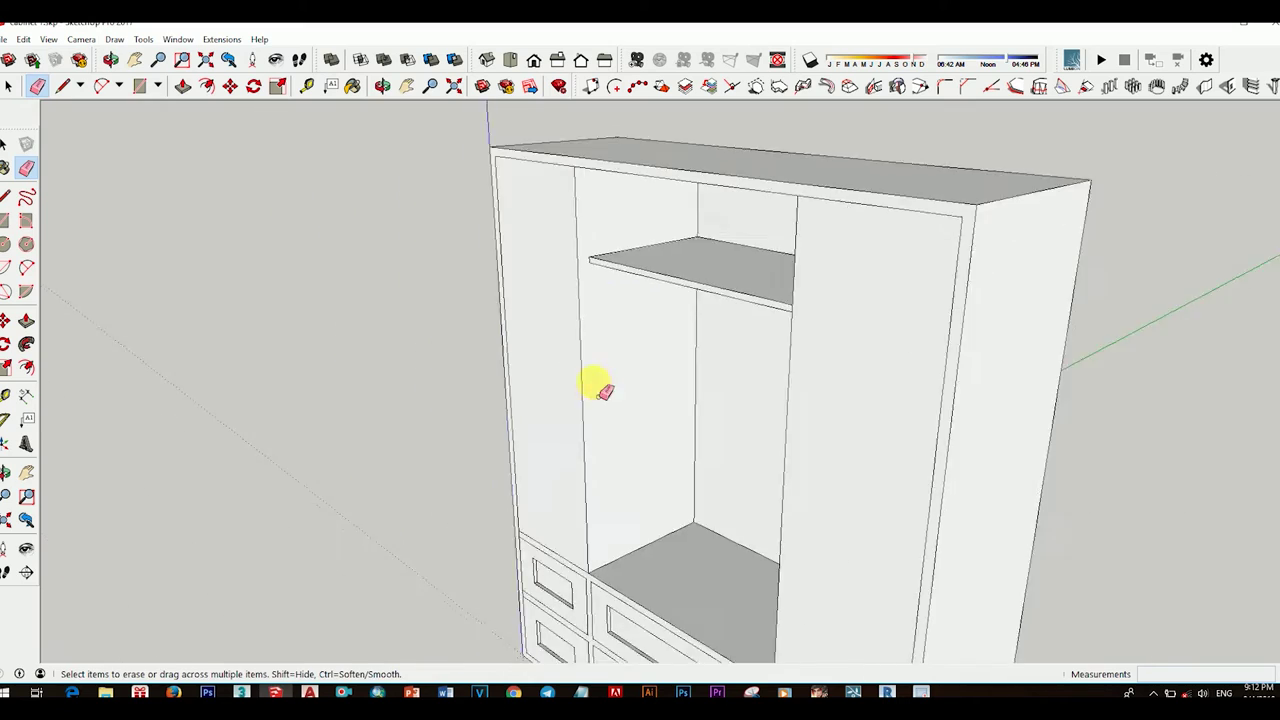
scroll(900, 232, up, 4)
scroll(890, 228, down, 5)
mouse_move(680, 409)
middle_down()
mouse_move(657, 351)
mouse_move(723, 394)
mouse_move(589, 344)
mouse_move(671, 300)
middle_up()
key(space)
scroll(623, 323, down, 2)
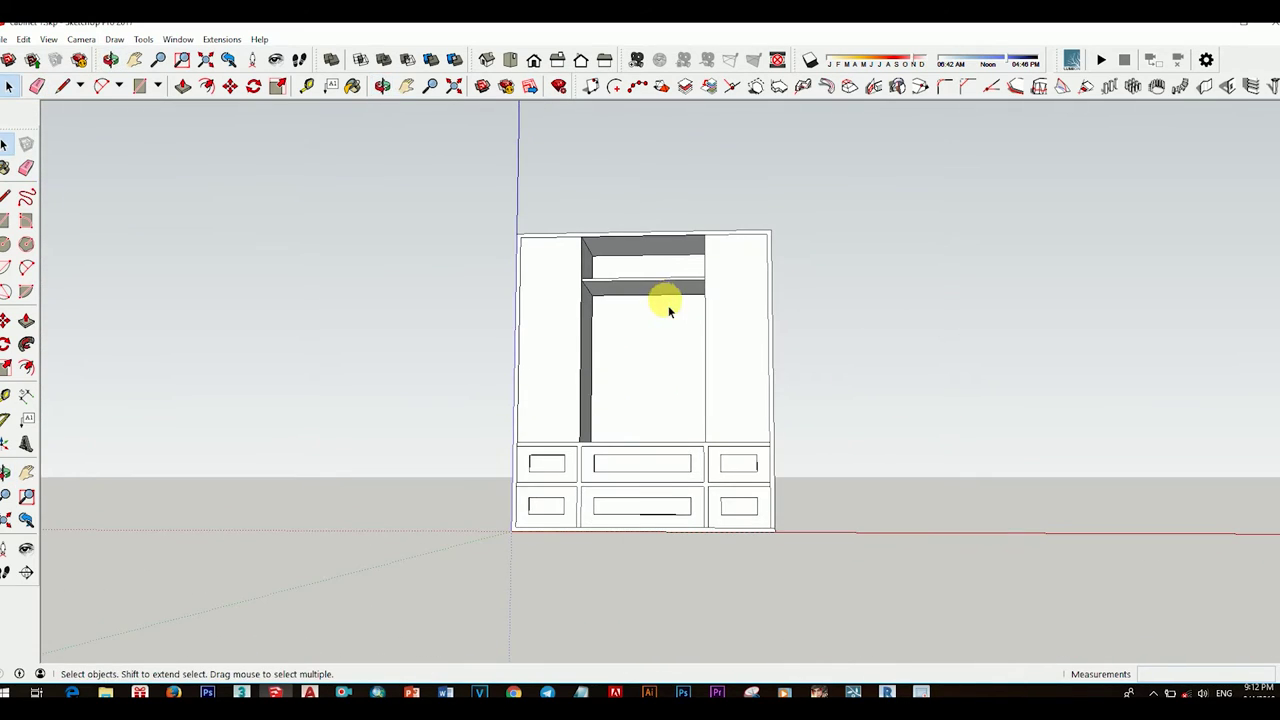
Step: Orbit to a slightly higher front view and start copying the vertical line, then cancel
scroll(682, 328, up, 2)
scroll(634, 286, down, 3)
scroll(651, 406, up, 3)
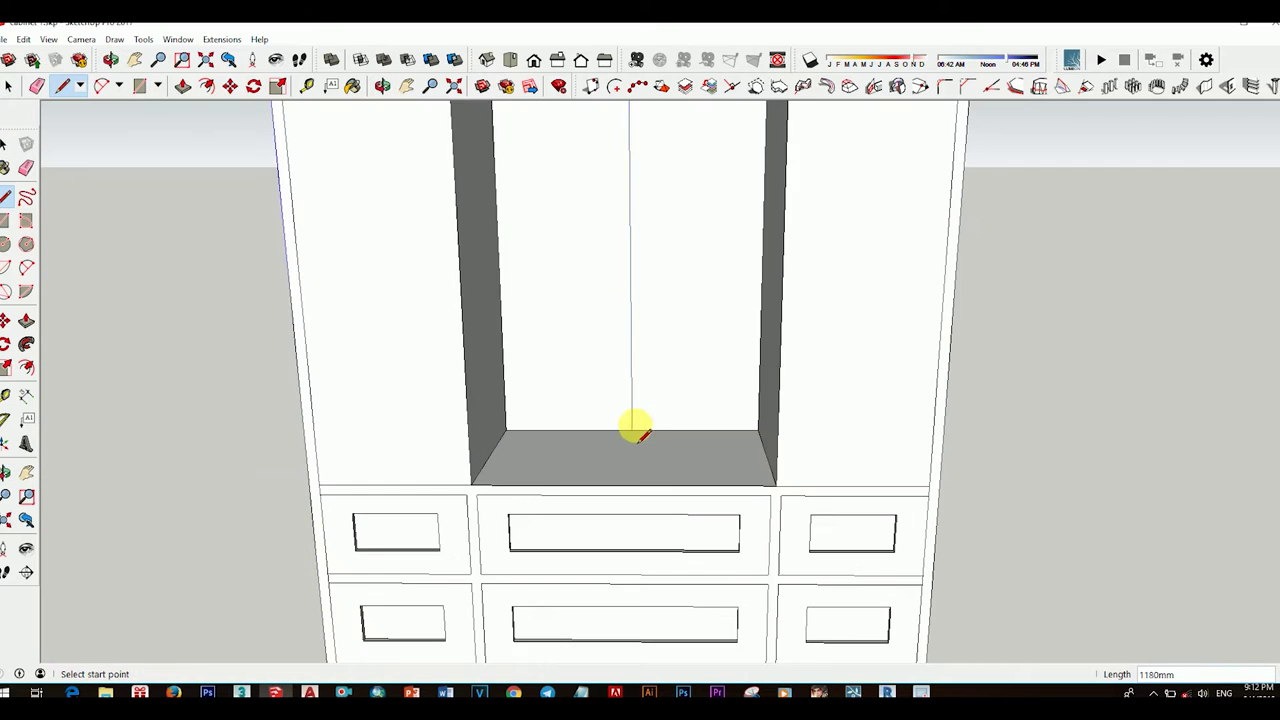
scroll(631, 429, down, 2)
middle_drag(631, 429, 652, 343)
key(space)
scroll(656, 339, up, 3)
scroll(657, 366, up, 3)
key(m)
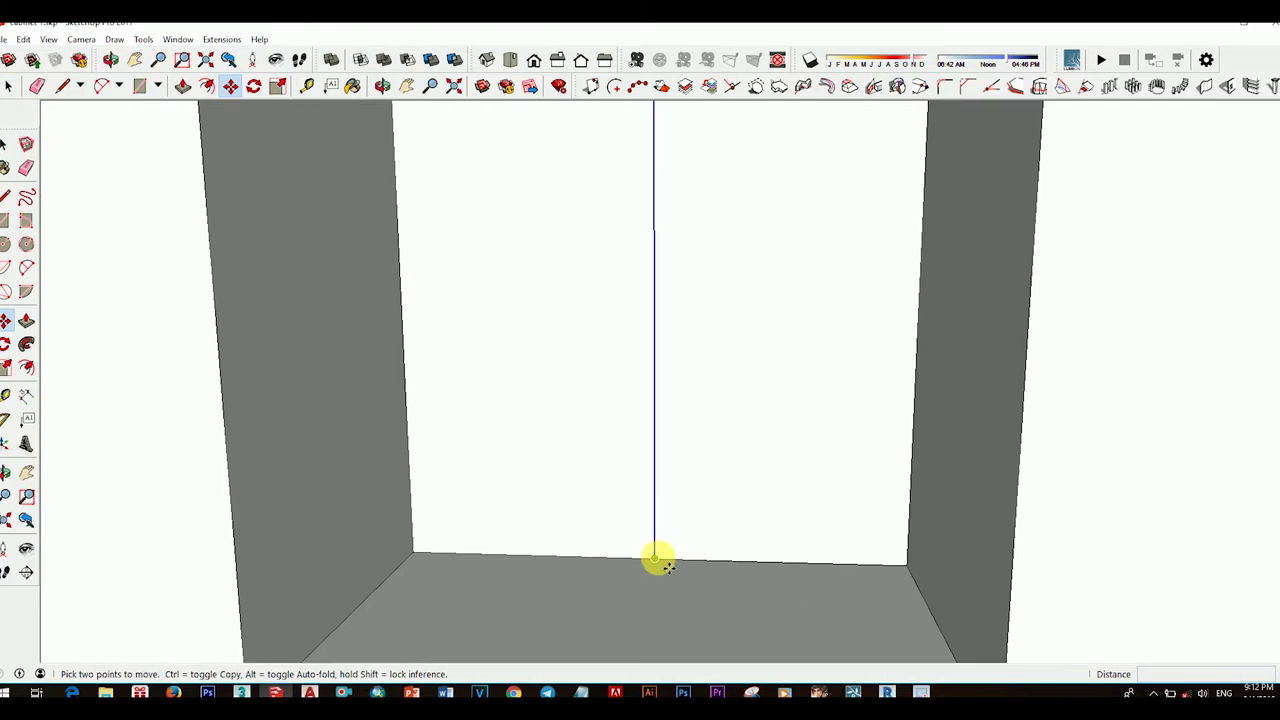
click(657, 557)
key(ctrl)
key(Escape)
scroll(709, 457, down, 3)
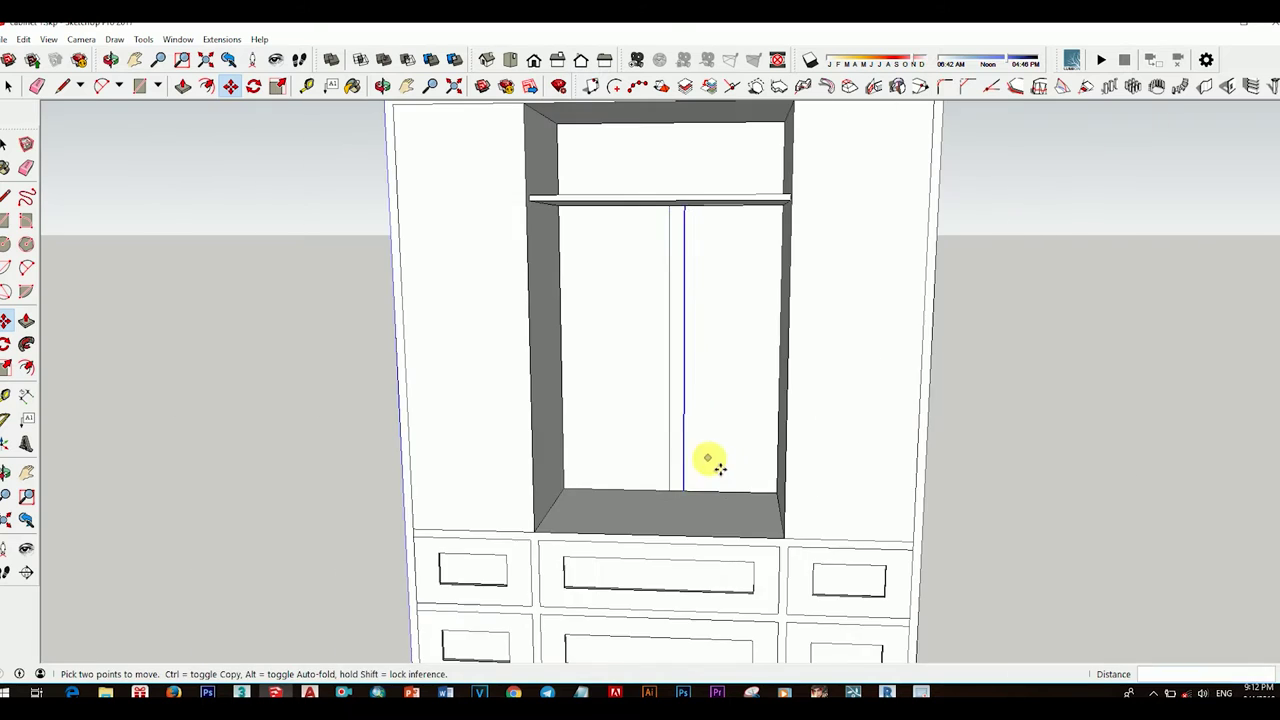
scroll(657, 506, up, 3)
Step: Copy the niche's vertical line with Move and Ctrl, placing it just beside the original
key(space)
click(657, 510)
key(ctrl)
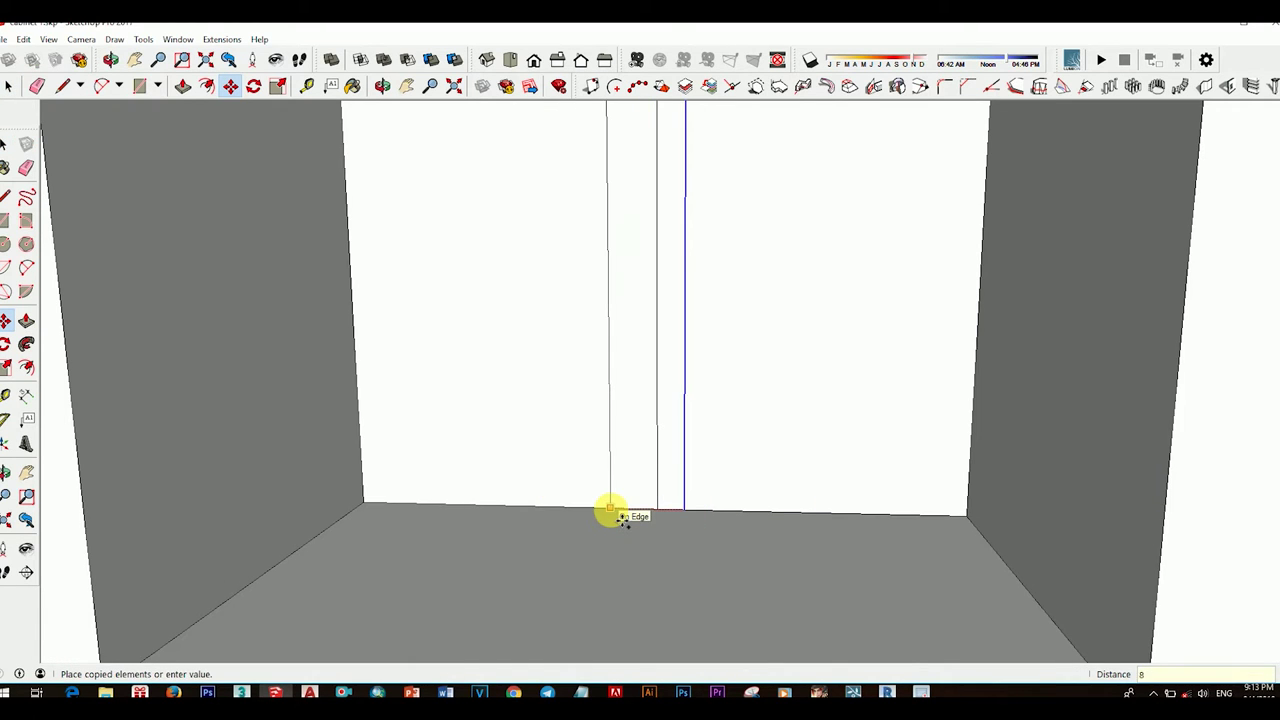
scroll(600, 470, down, 3)
scroll(674, 486, up, 1)
scroll(677, 506, up, 1)
scroll(668, 490, up, 1)
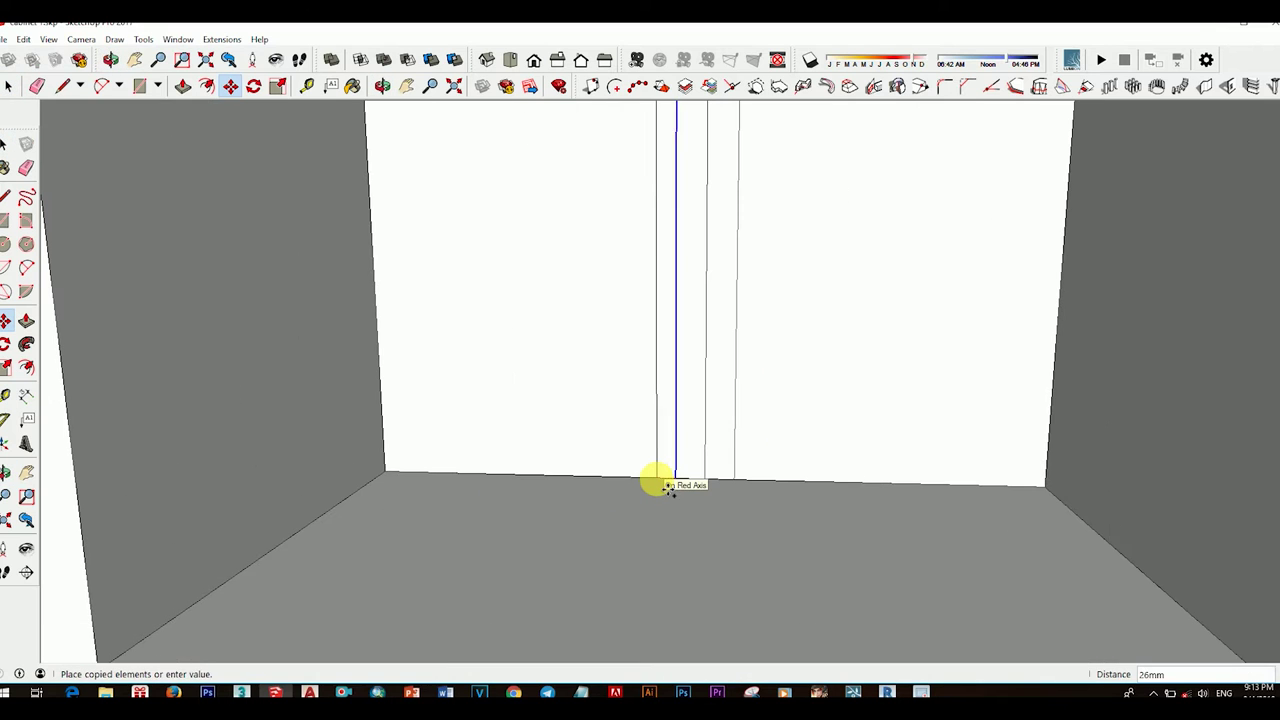
key(Return)
key(space)
scroll(690, 455, up, 1)
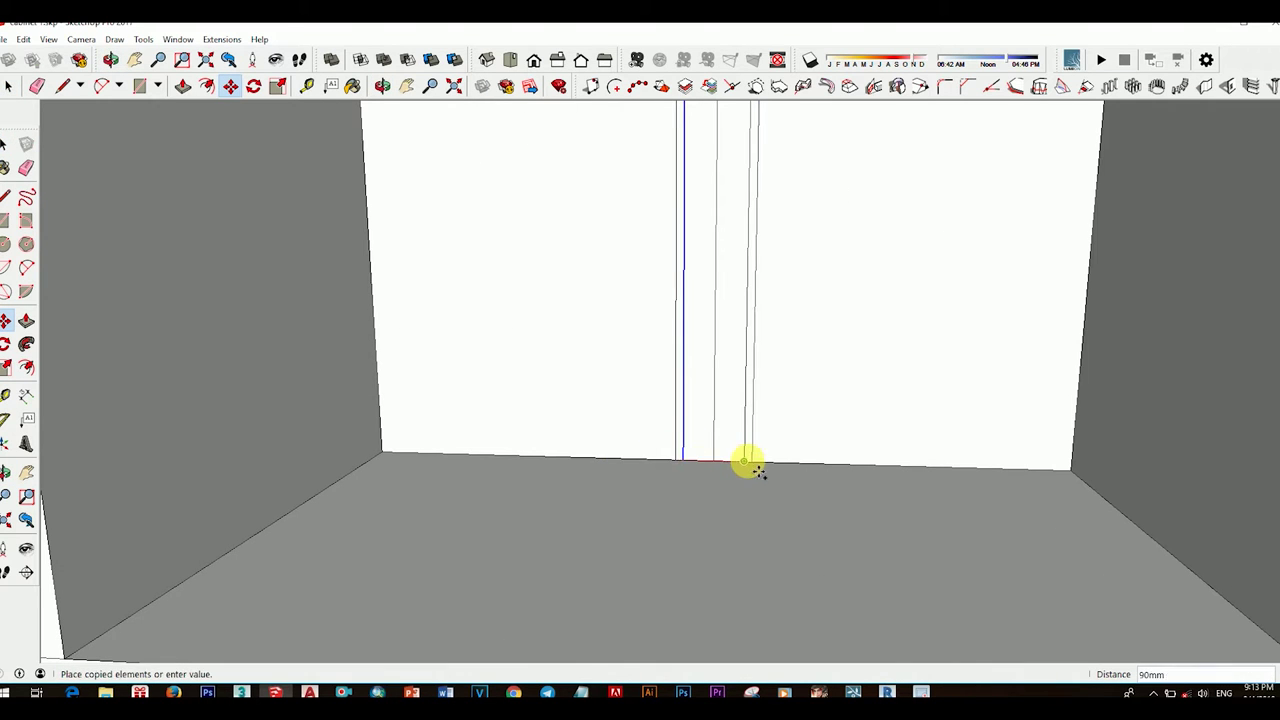
click(752, 467)
key(space)
Step: Push/Pull the narrow strip between the two lines outward into a thin divider panel
scroll(720, 428, down, 3)
scroll(708, 330, up, 4)
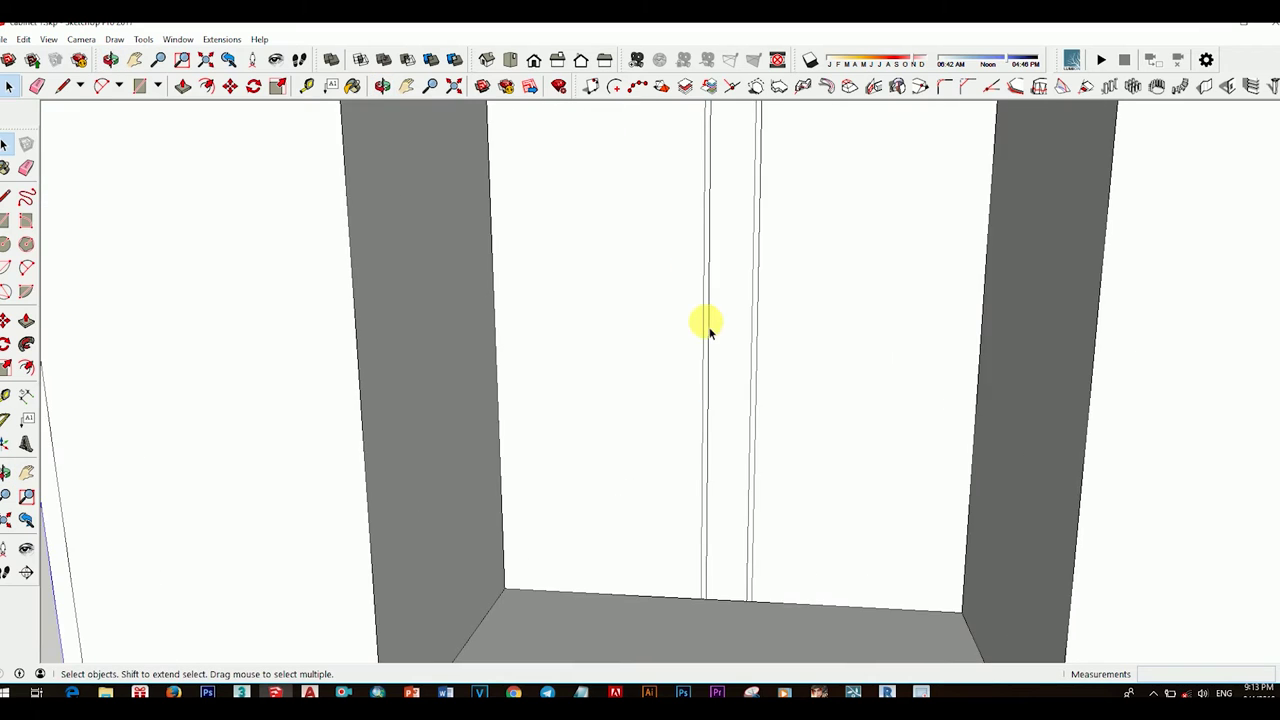
click(708, 330)
scroll(708, 330, up, 2)
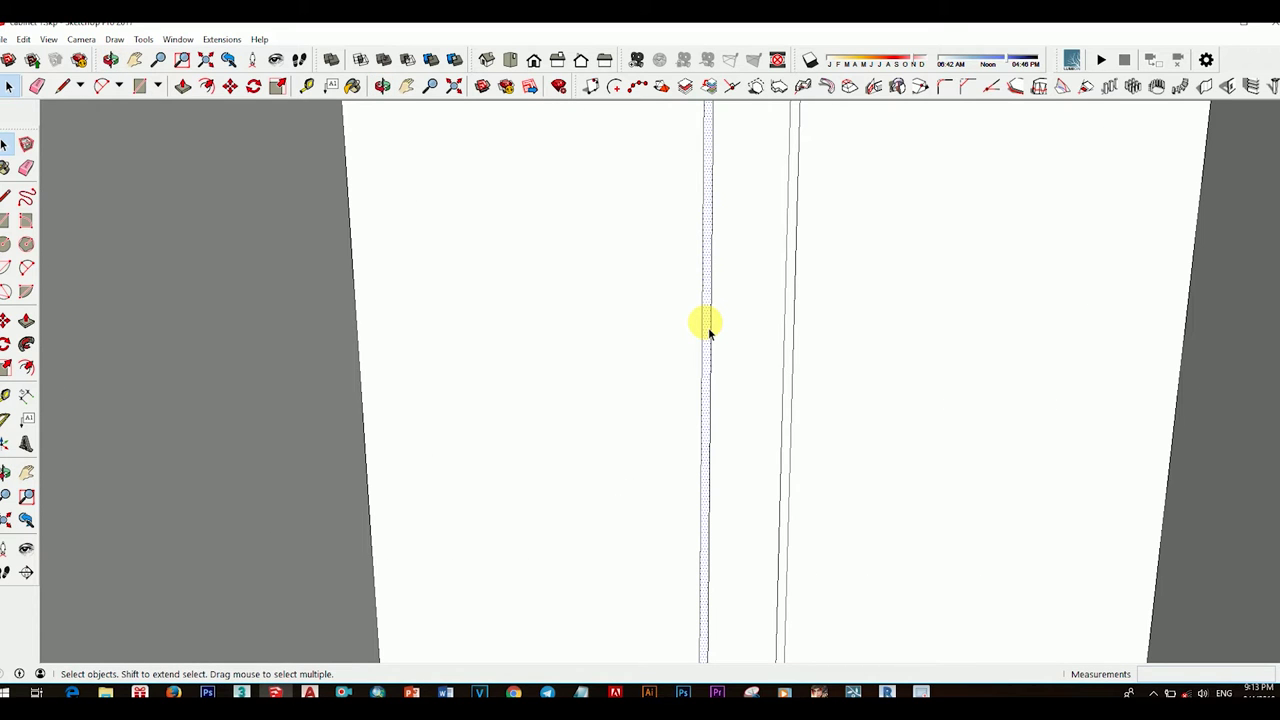
scroll(708, 330, down, 5)
scroll(737, 357, up, 3)
scroll(714, 366, up, 2)
key(p)
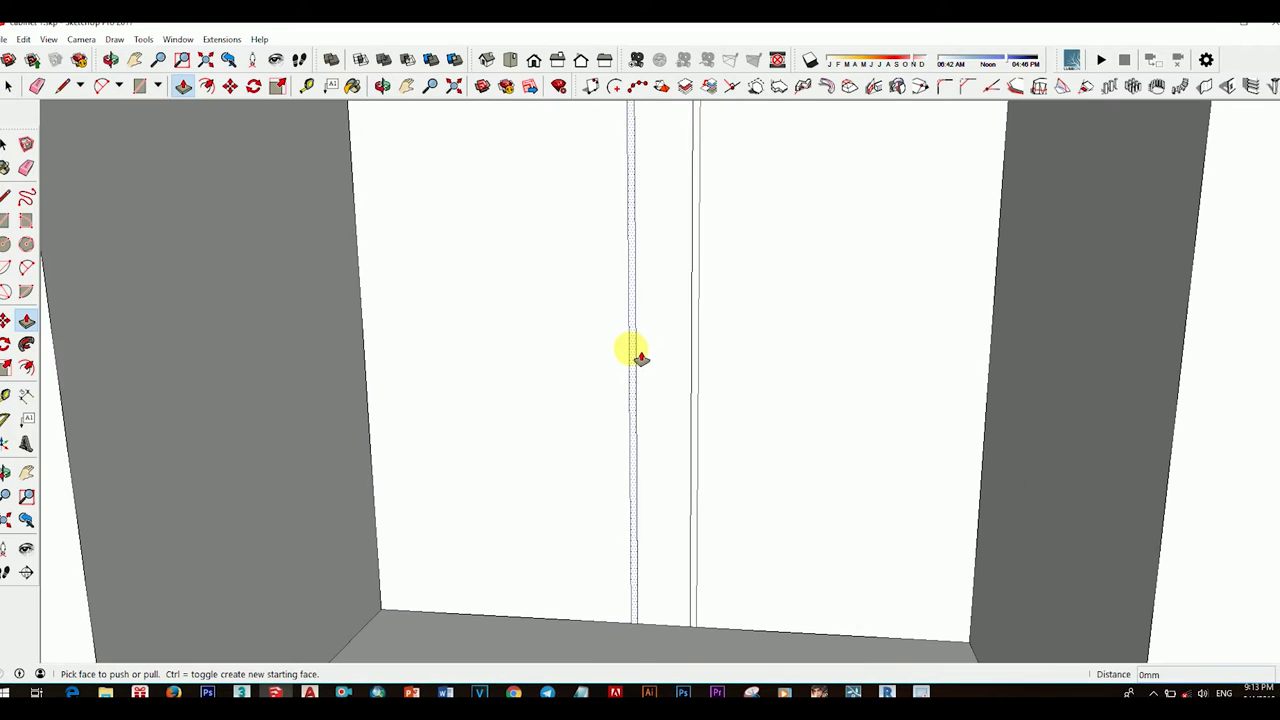
scroll(634, 352, down, 1)
ctrl+drag(663, 391, 874, 414)
key(space)
middle_drag(874, 414, 771, 509)
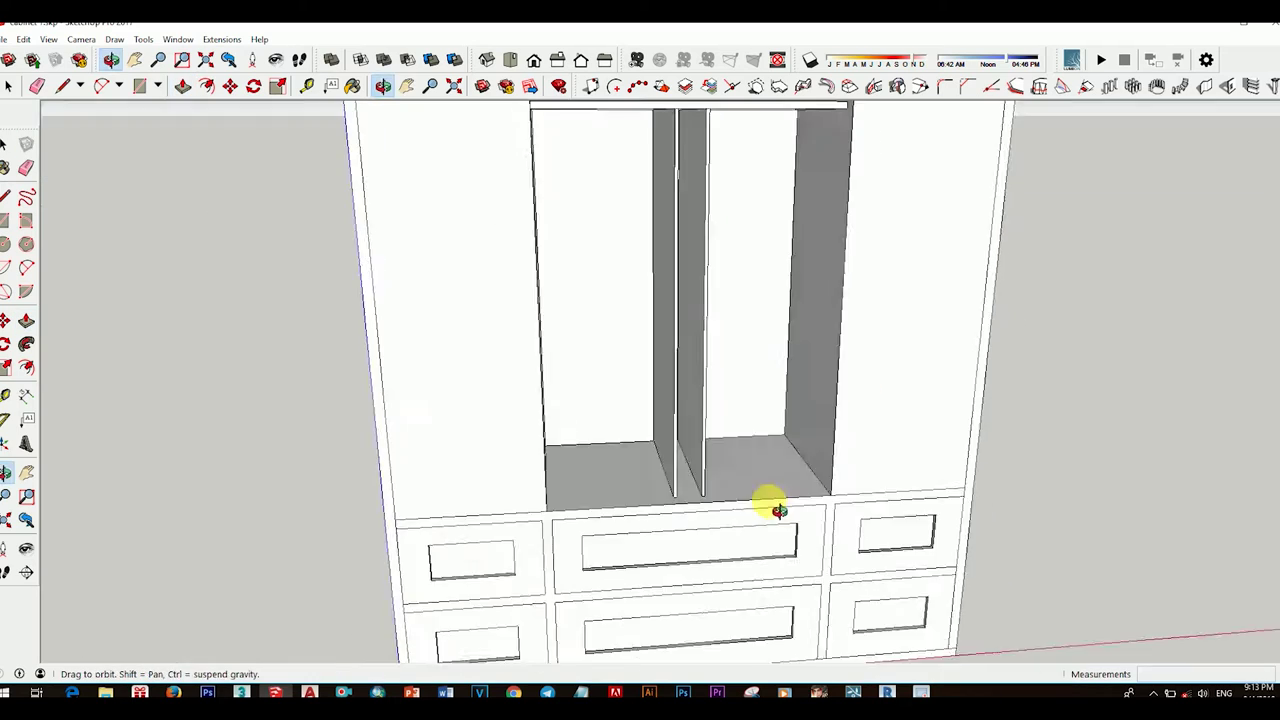
scroll(672, 468, up, 3)
scroll(672, 468, down, 2)
scroll(691, 514, down, 3)
Step: Draw 2-point arcs on the first divider panel's upper front corner
mouse_move(571, 277)
middle_down()
mouse_move(748, 193)
mouse_move(689, 157)
mouse_move(666, 266)
middle_up()
scroll(666, 266, up, 3)
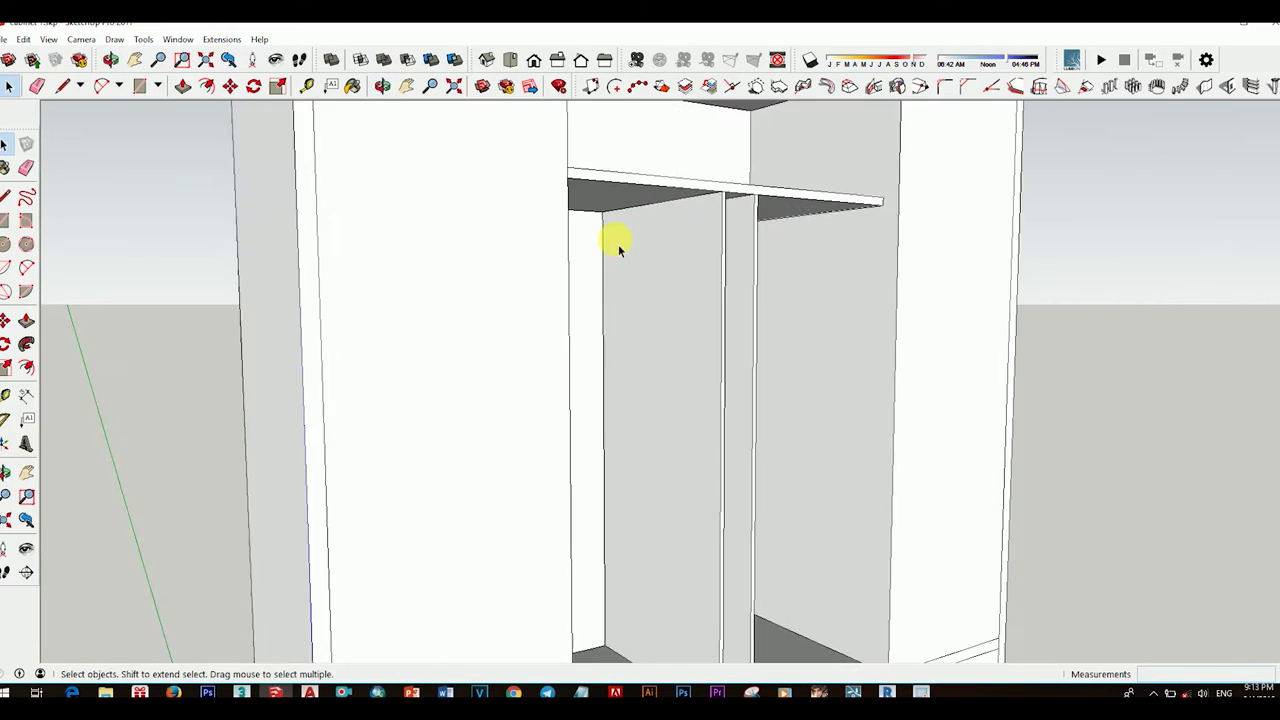
scroll(609, 243, up, 2)
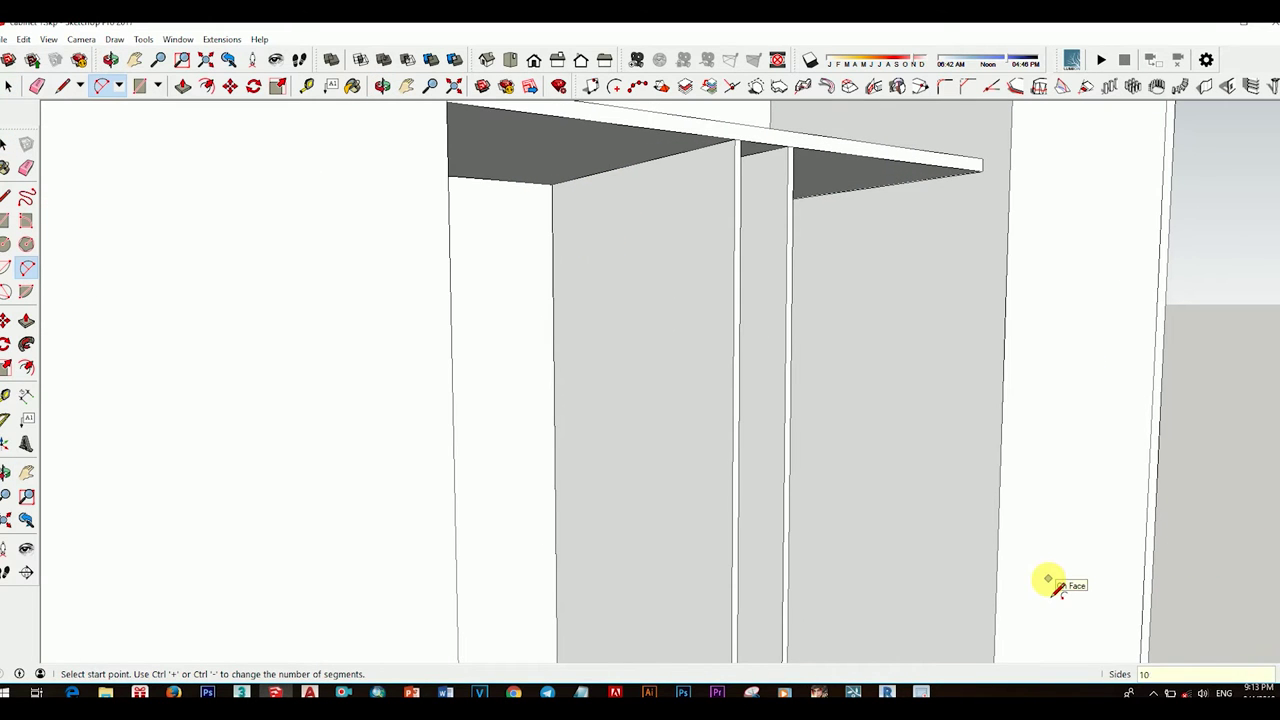
click(703, 214)
click(751, 386)
scroll(751, 386, down, 3)
scroll(686, 213, up, 5)
click(686, 213)
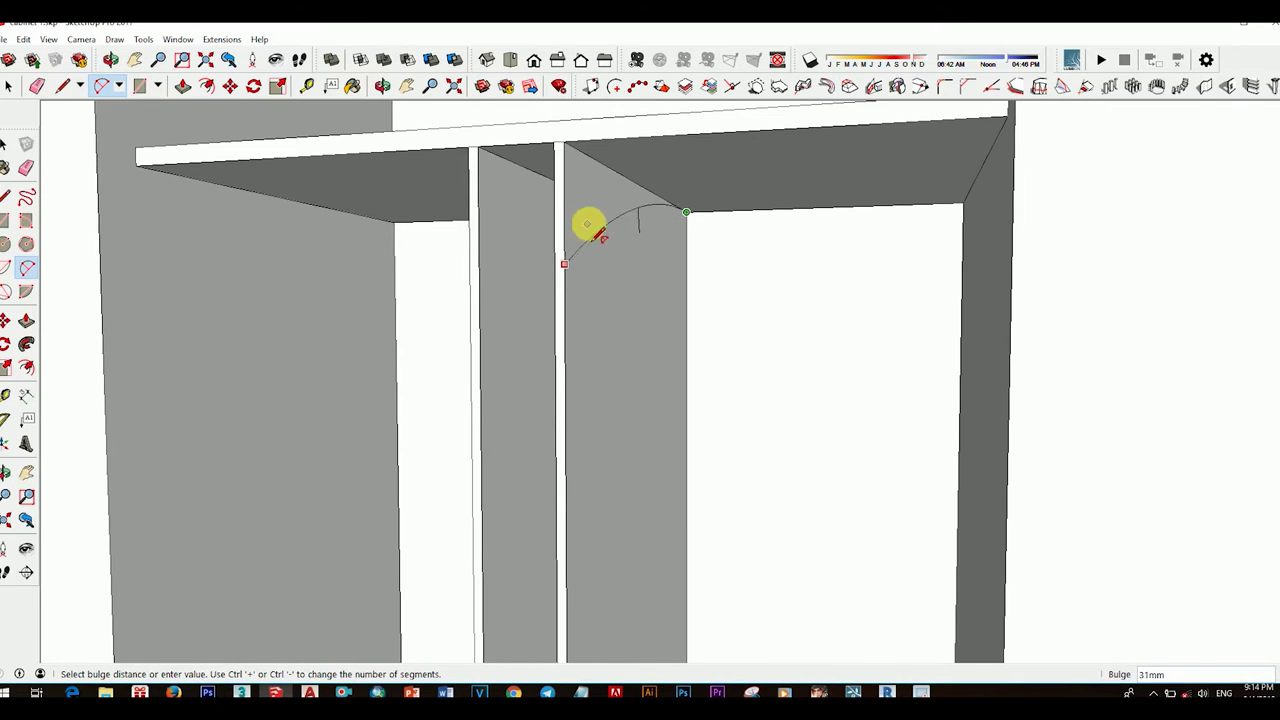
click(650, 230)
key(space)
Step: Push the first panel's corner faces outside the arcs back 10mm to cut the arch
key(p)
double_click(589, 206)
key(space)
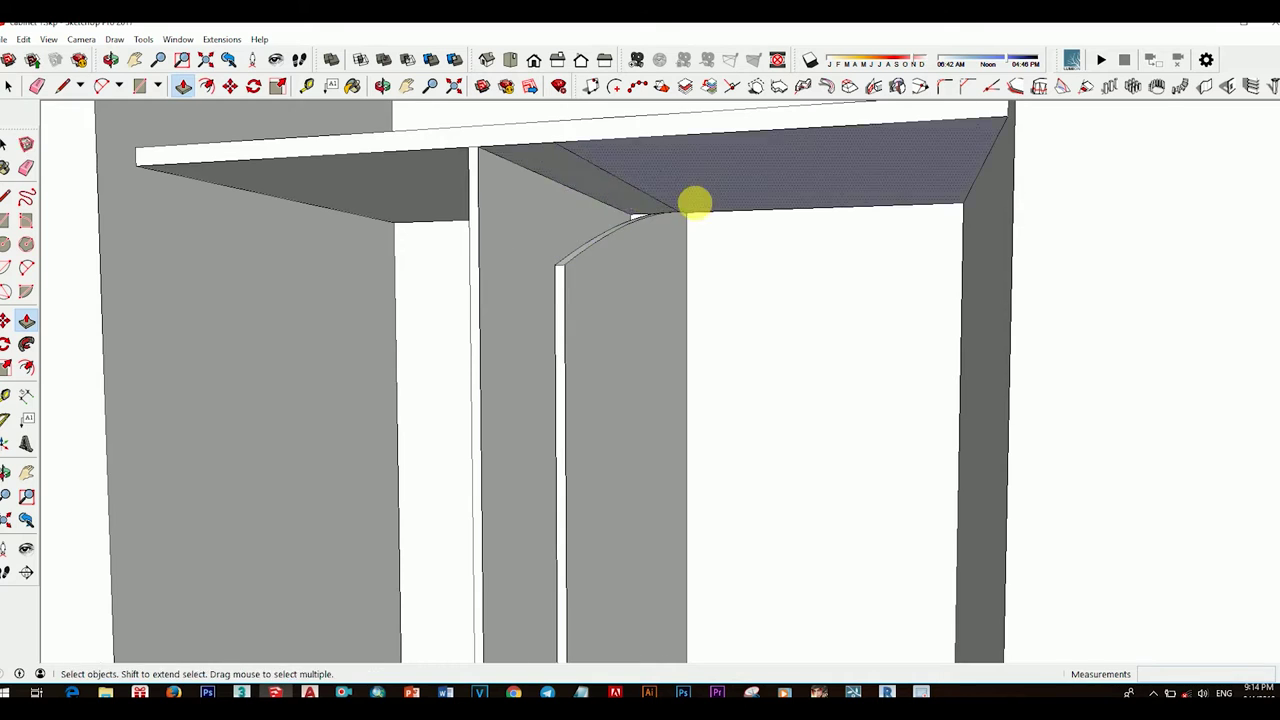
mouse_move(691, 196)
middle_down()
mouse_move(751, 228)
mouse_move(686, 209)
mouse_move(751, 294)
mouse_move(666, 290)
mouse_move(757, 294)
mouse_move(780, 250)
middle_up()
key(p)
double_click(686, 209)
key(space)
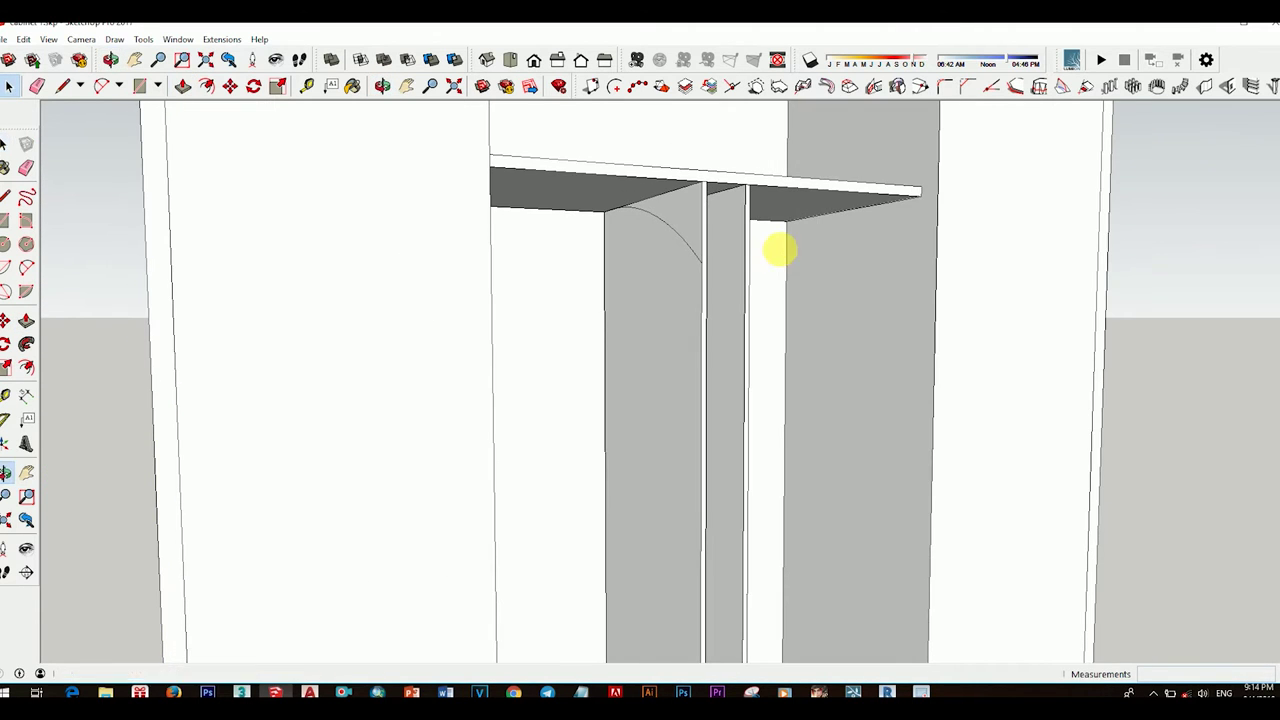
Step: Draw a matching arc on the other panel's upper corner beneath the shelf
click(701, 262)
scroll(717, 277, up, 1)
scroll(620, 94, up, 2)
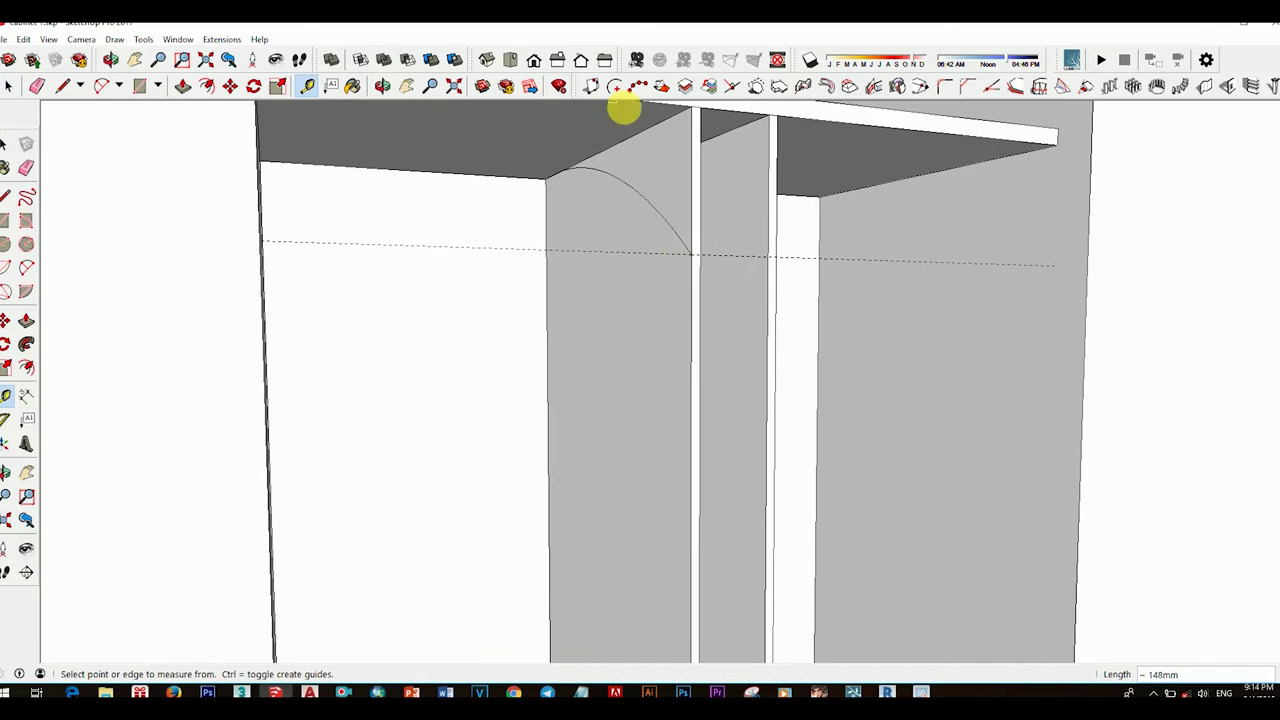
scroll(686, 283, down, 2)
scroll(624, 226, up, 3)
scroll(624, 226, down, 4)
middle_drag(823, 337, 664, 337)
key(space)
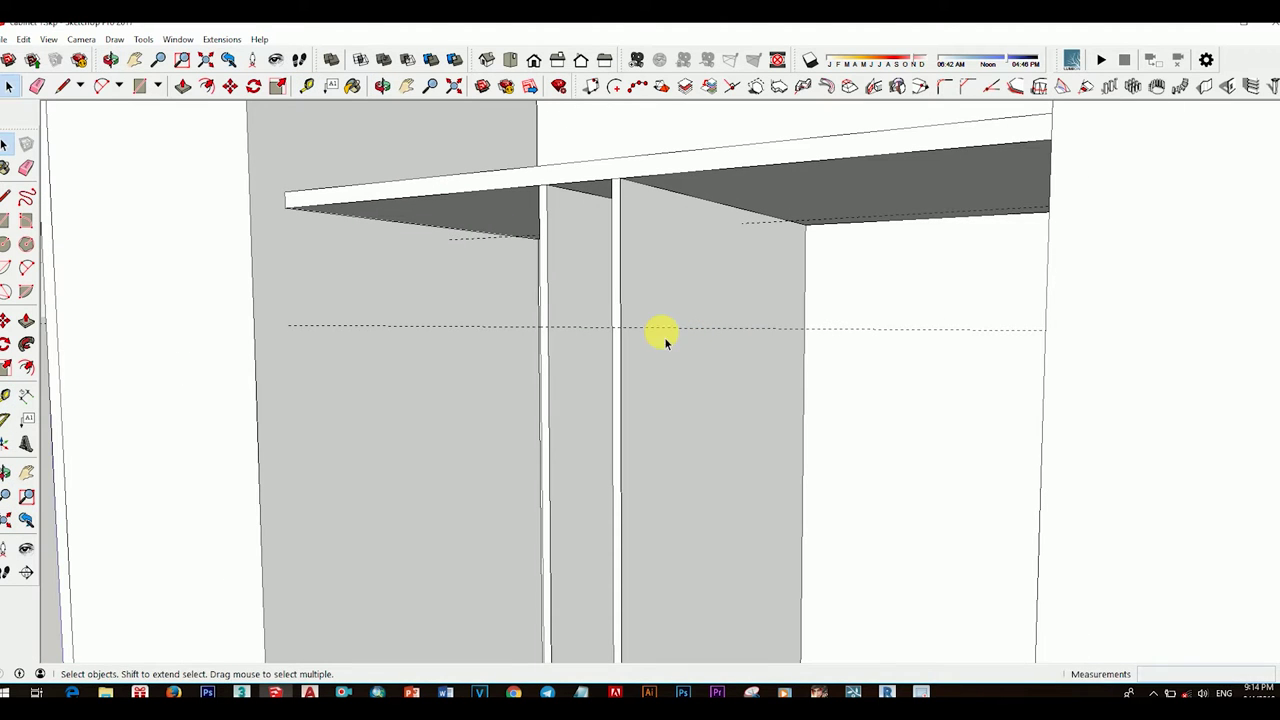
click(750, 238)
click(749, 383)
Step: Push the second corner face back 10mm, completing the arched dividers under the shelf
mouse_move(749, 383)
middle_down()
mouse_move(743, 334)
mouse_move(763, 309)
middle_up()
scroll(743, 340, up, 2)
key(p)
double_click(738, 330)
scroll(554, 266, down, 3)
middle_drag(554, 266, 697, 331)
scroll(774, 390, up, 3)
key(space)
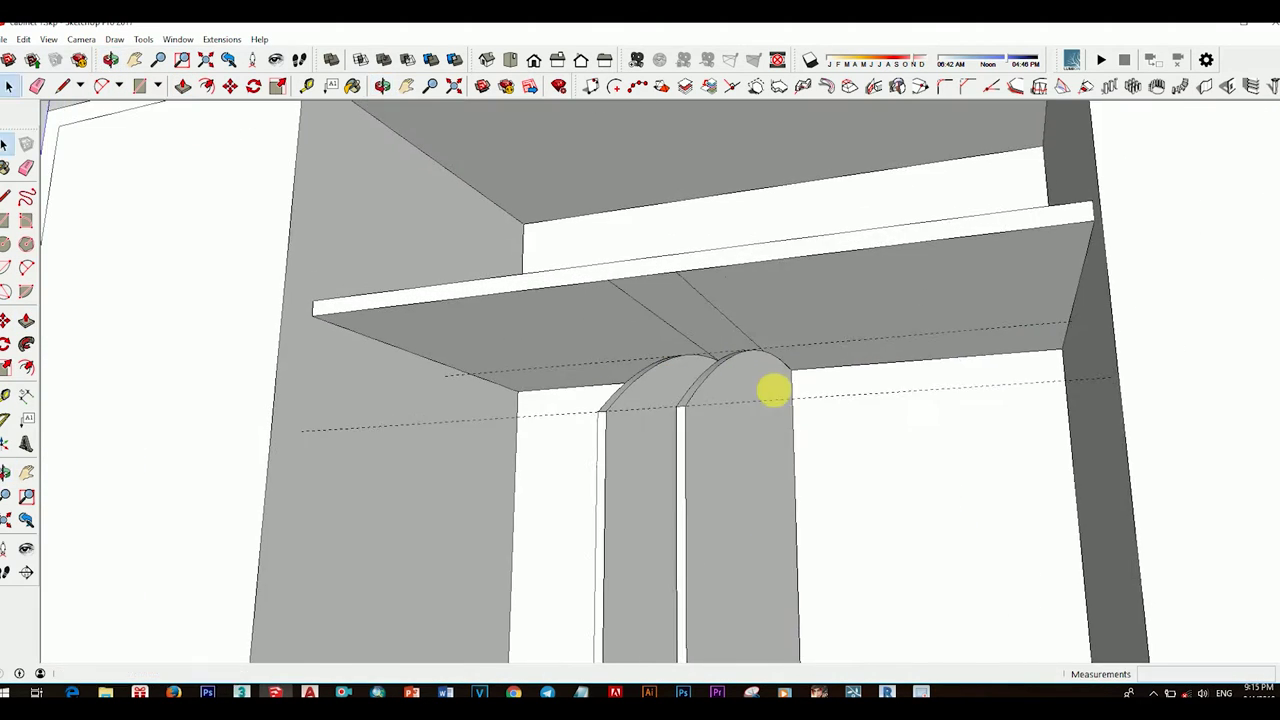
mouse_move(774, 390)
middle_down()
mouse_move(851, 360)
mouse_move(743, 380)
middle_up()
scroll(851, 360, down, 5)
scroll(847, 483, down, 2)
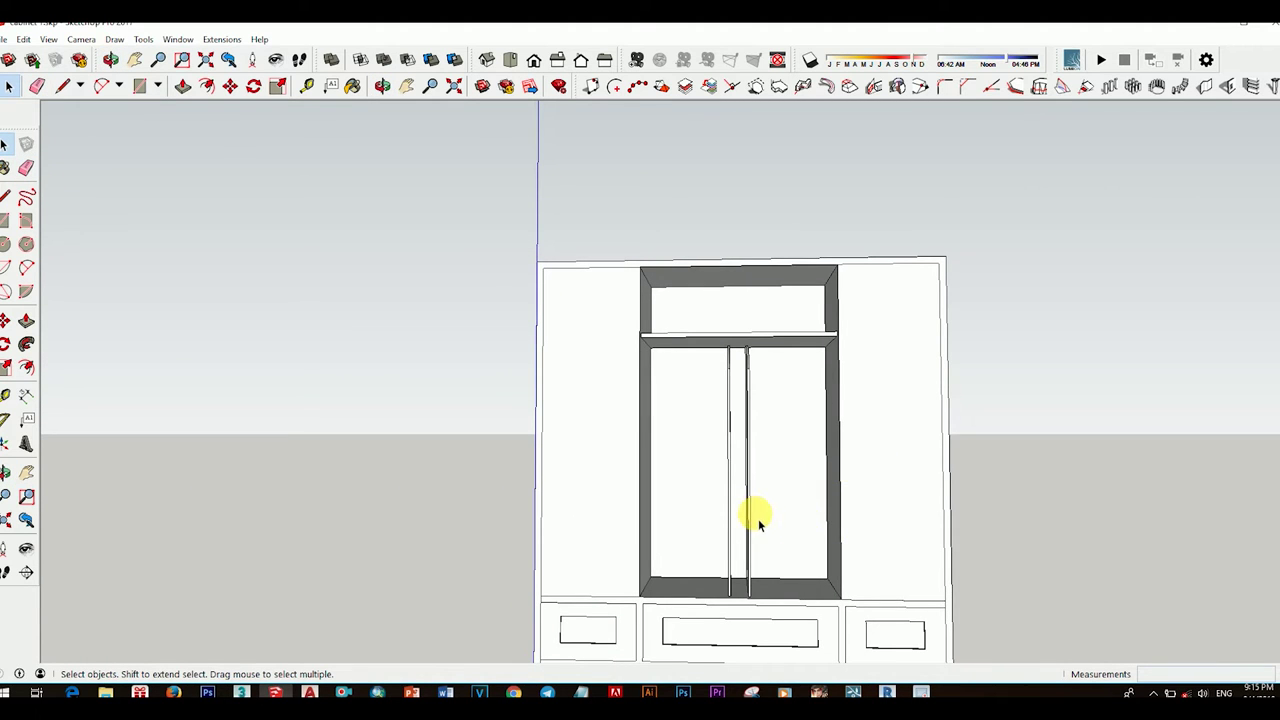
Step: Orbit out to a front view and select the whole cabinet for painting
mouse_move(754, 517)
middle_down()
mouse_move(750, 552)
mouse_move(1057, 623)
mouse_move(571, 514)
middle_up()
scroll(720, 471, up, 3)
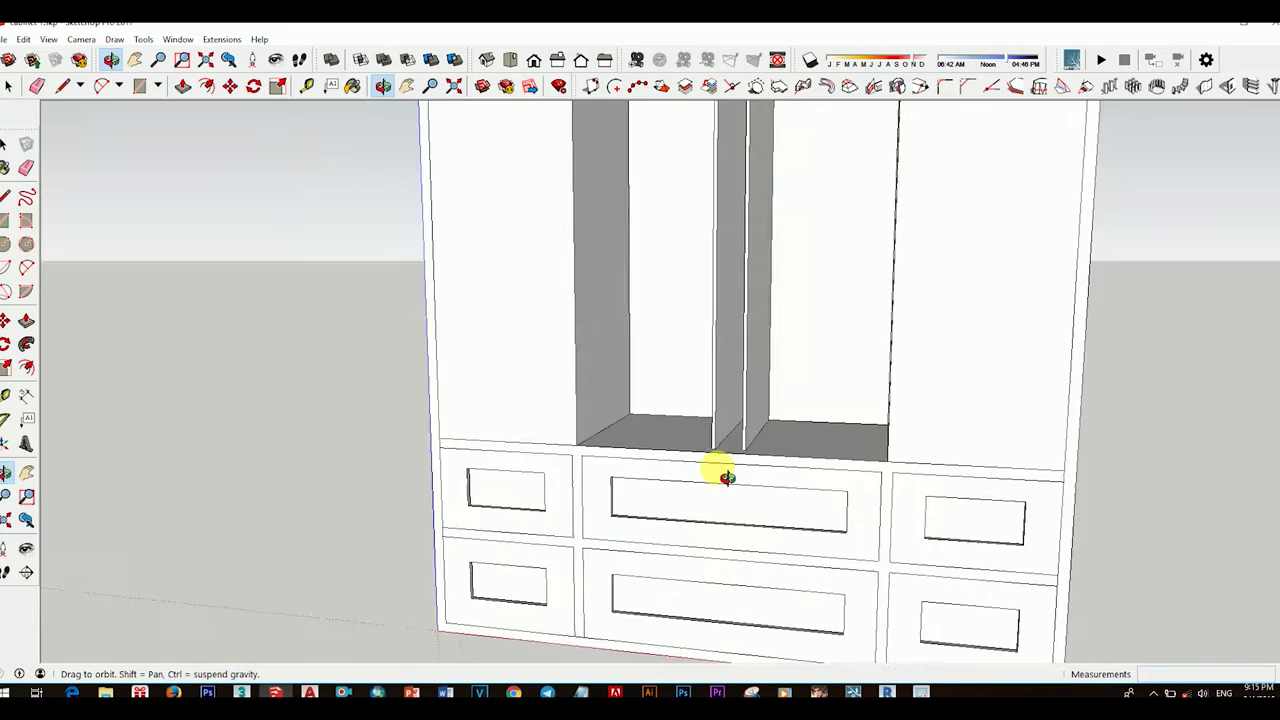
scroll(712, 492, up, 2)
scroll(712, 492, down, 4)
middle_drag(712, 492, 766, 476)
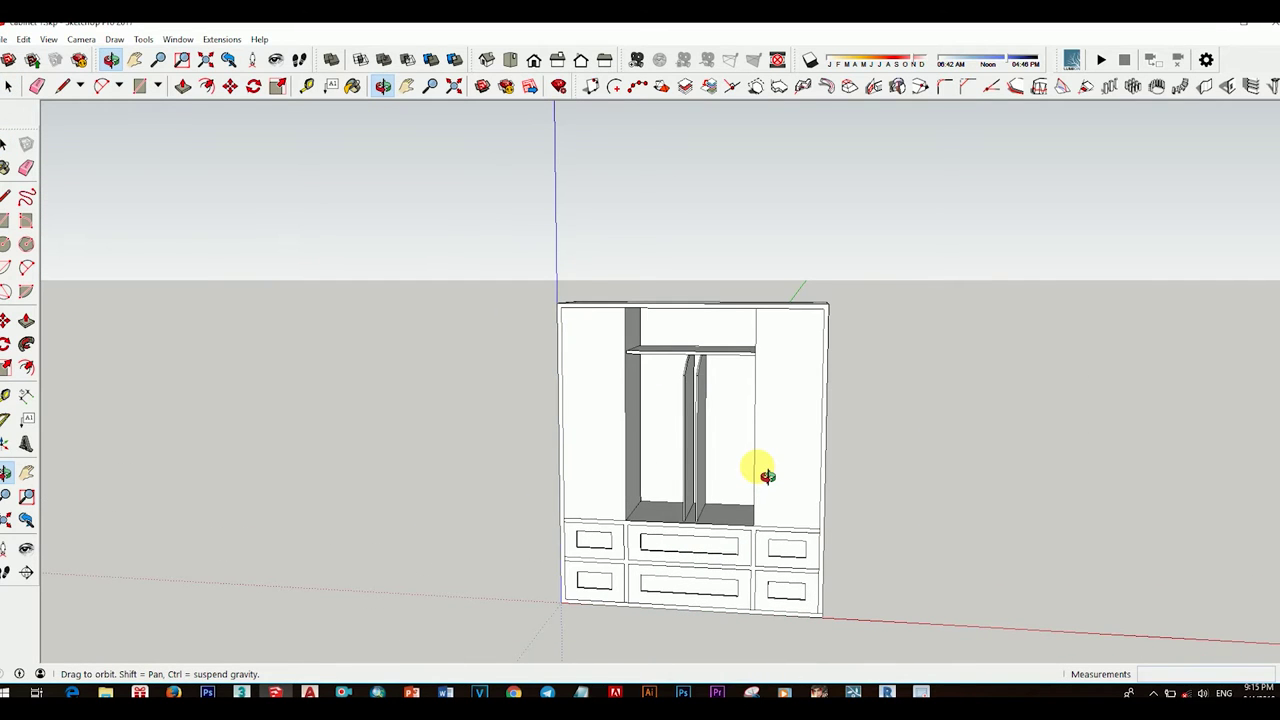
scroll(766, 476, down, 3)
click(757, 423)
key(b)
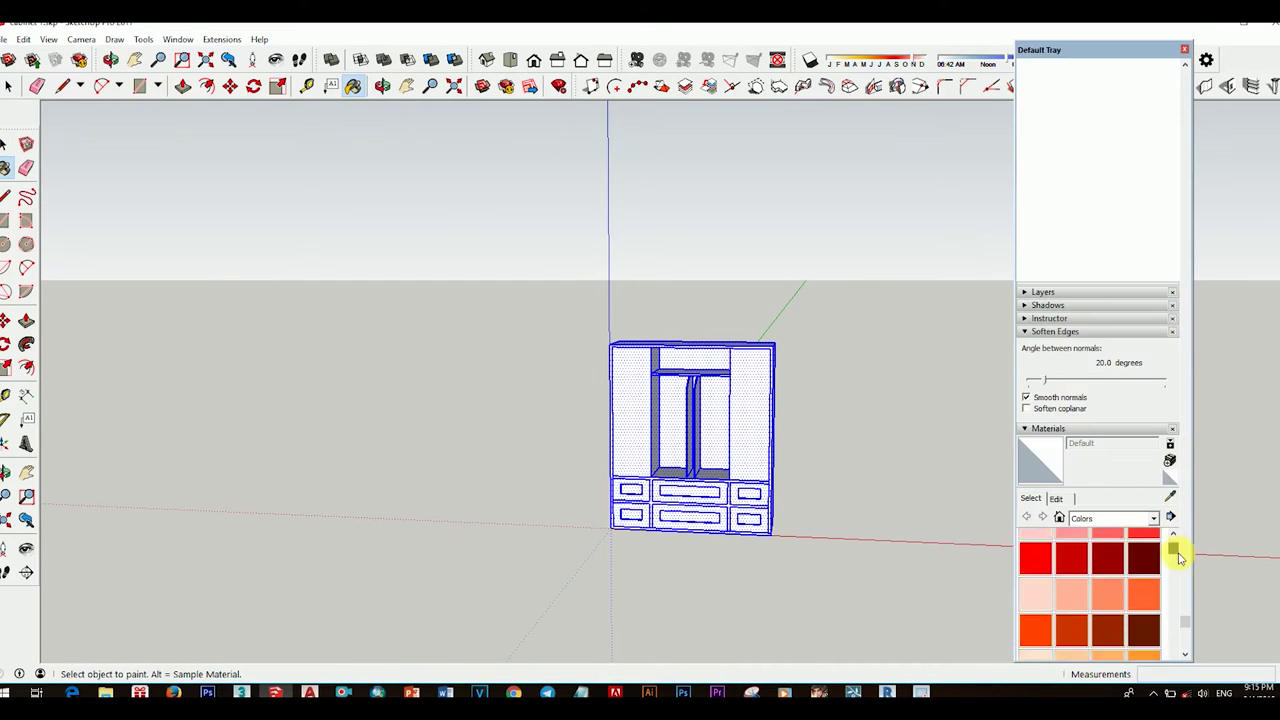
Step: Choose light grey Color M02 from the Colors library and view the cabinet from an angle
drag(1178, 555, 1188, 650)
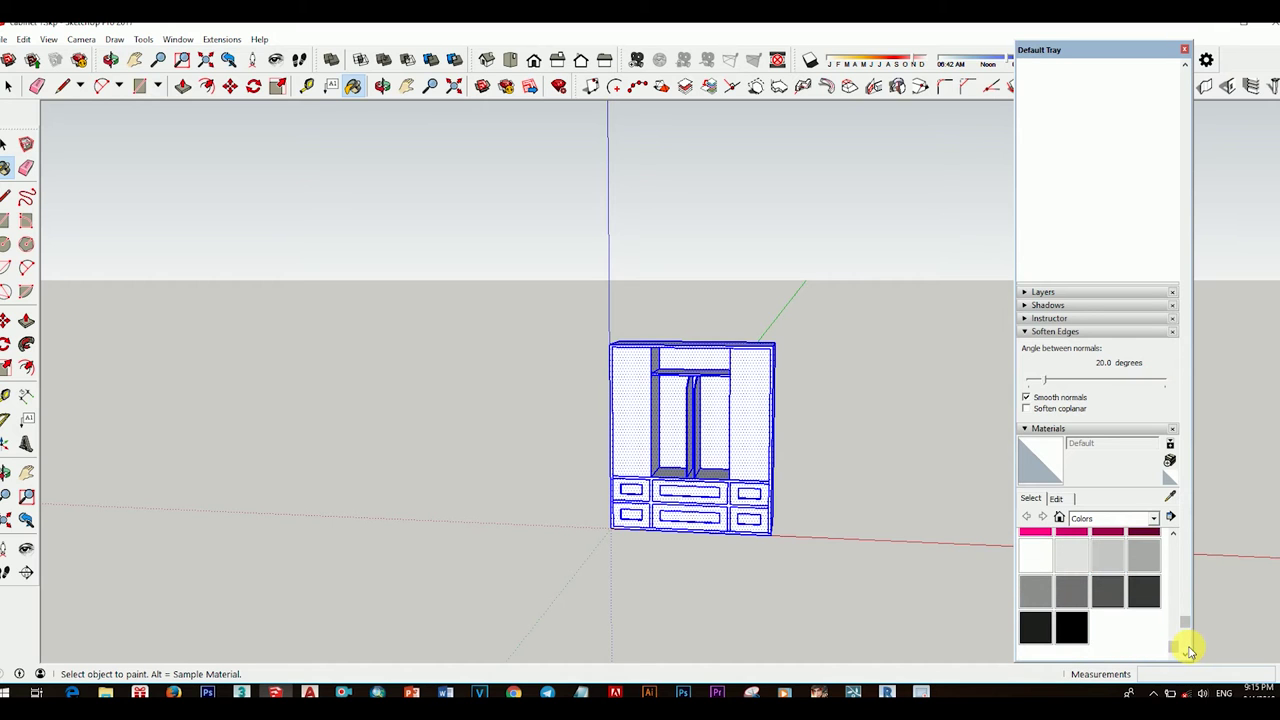
scroll(750, 465, up, 3)
scroll(750, 470, down, 3)
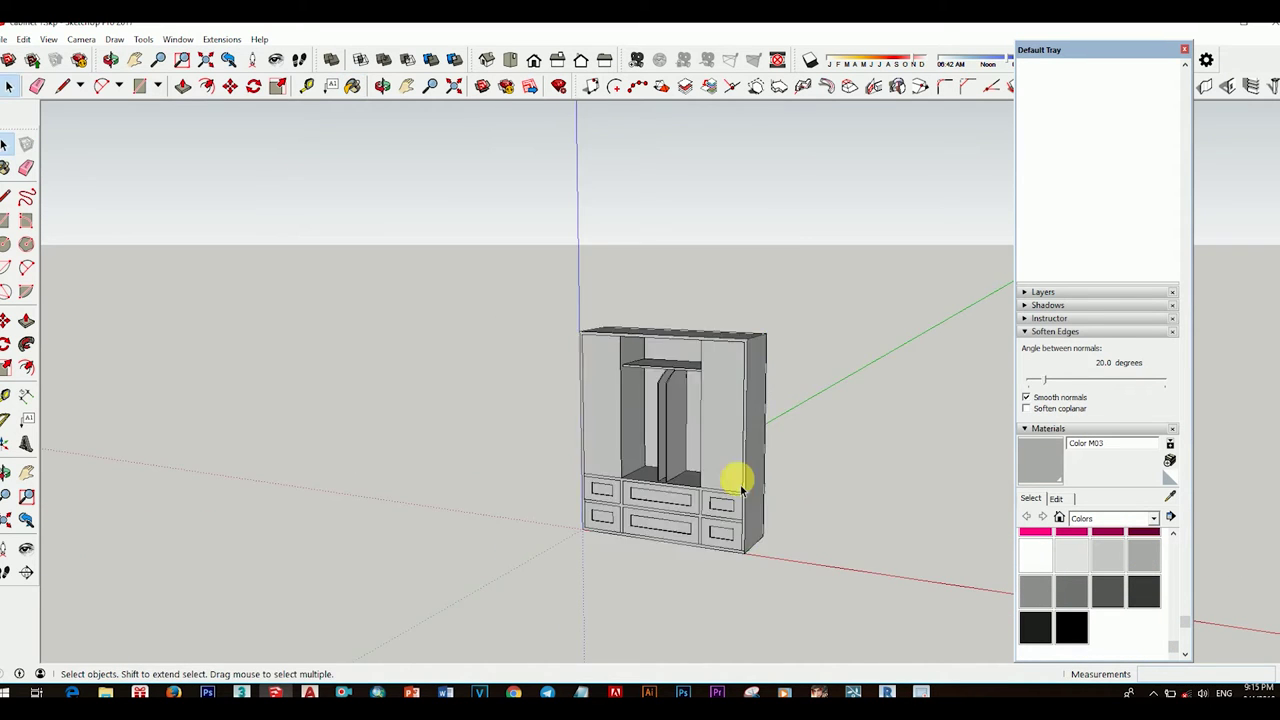
mouse_move(737, 480)
middle_down()
mouse_move(627, 382)
mouse_move(614, 463)
middle_up()
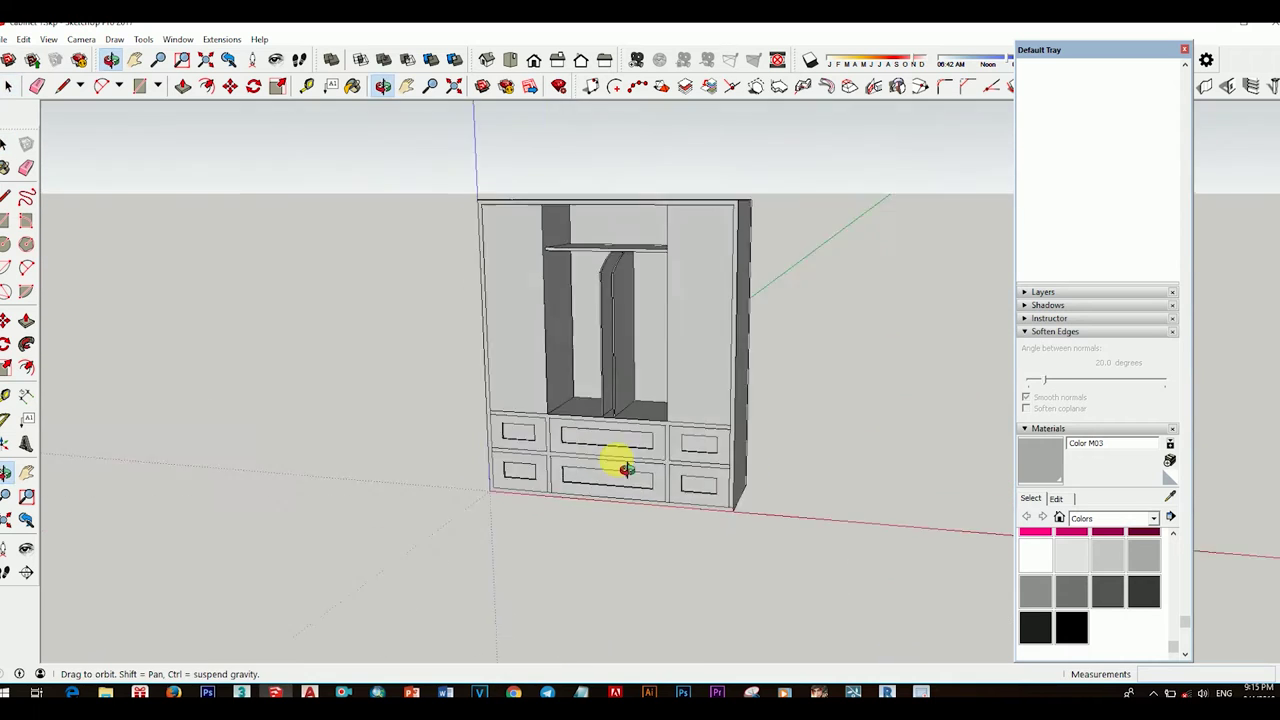
scroll(1127, 596, up, 3)
scroll(1120, 592, up, 3)
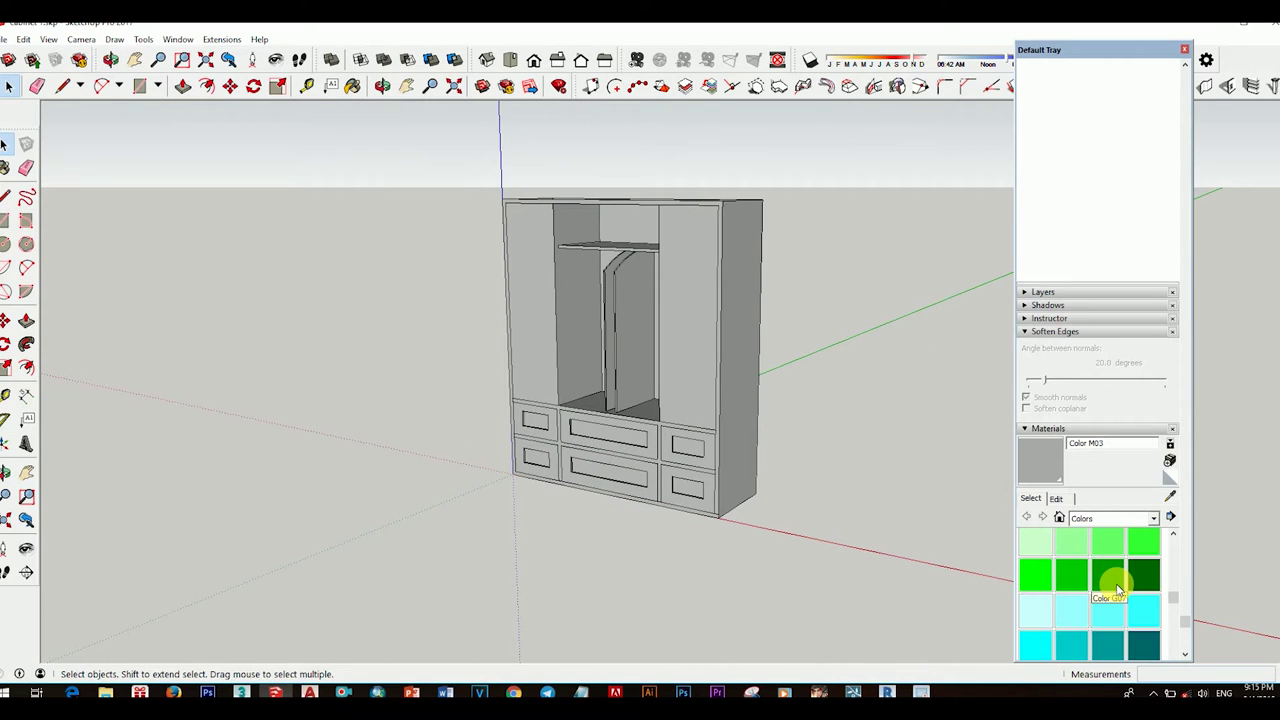
scroll(1118, 590, up, 3)
scroll(1116, 586, up, 3)
scroll(1116, 586, up, 3)
scroll(1118, 591, down, 3)
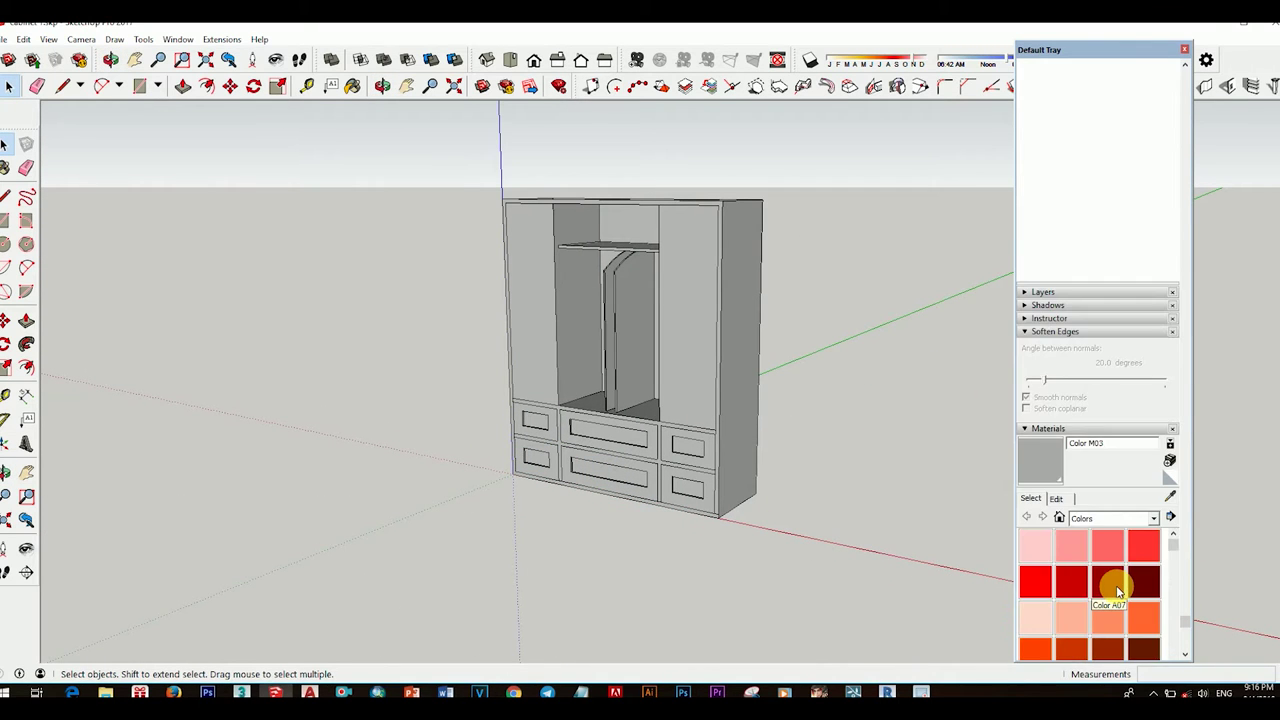
scroll(1121, 590, down, 3)
scroll(1100, 585, down, 3)
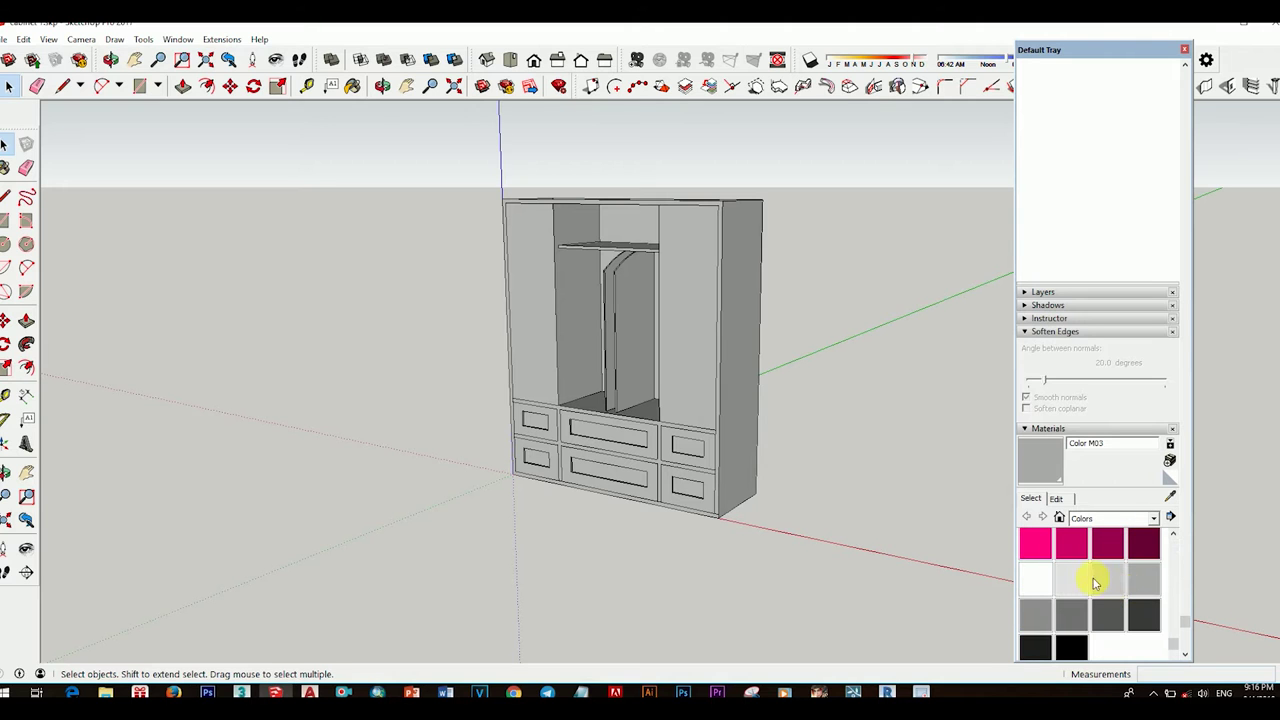
scroll(708, 370, down, 3)
middle_drag(606, 423, 802, 484)
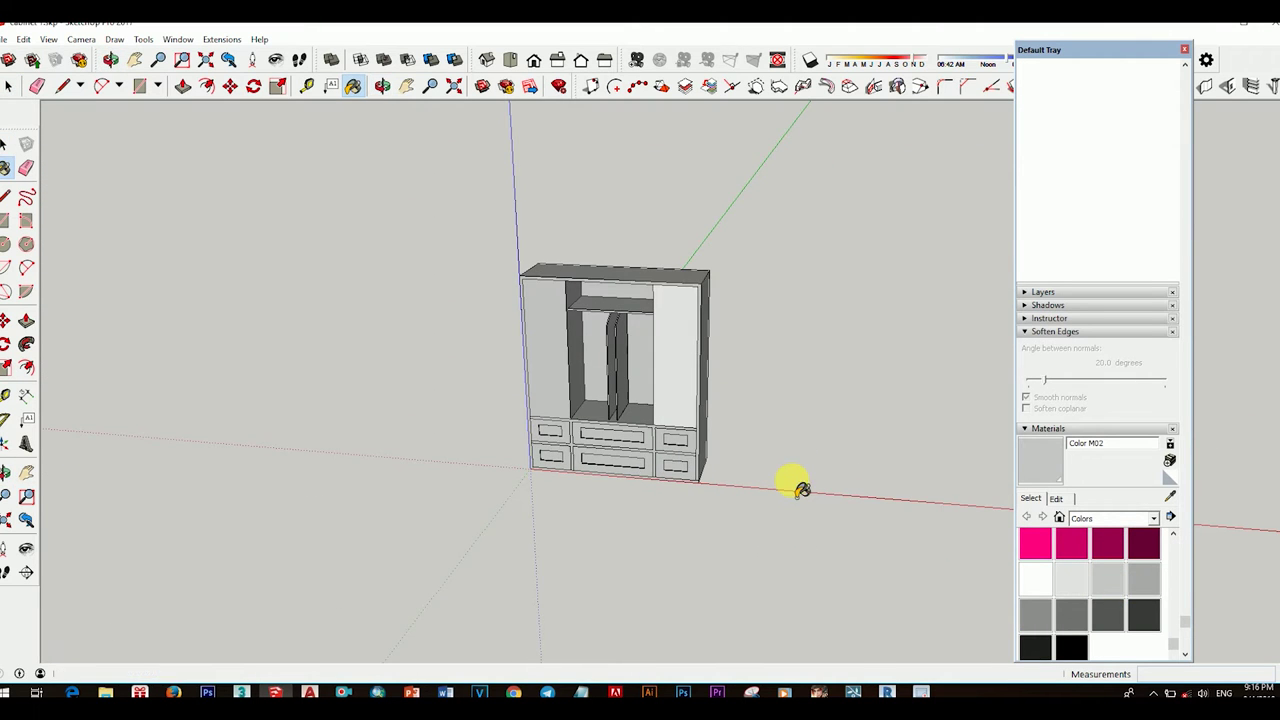
scroll(808, 418, up, 3)
mouse_move(666, 434)
middle_down()
mouse_move(655, 395)
mouse_move(780, 423)
mouse_move(851, 457)
middle_up()
Step: Draw a horizontal edge across the bottom of the left niche compartment
scroll(900, 400, up, 5)
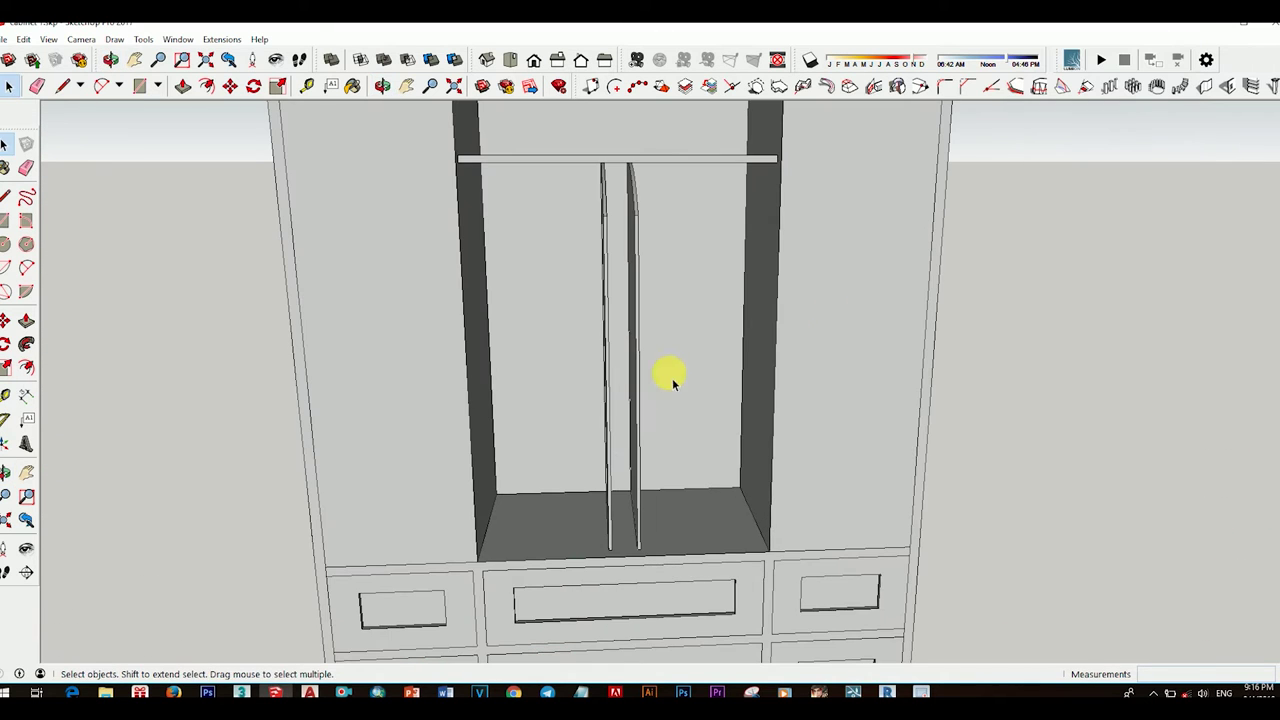
scroll(678, 400, down, 3)
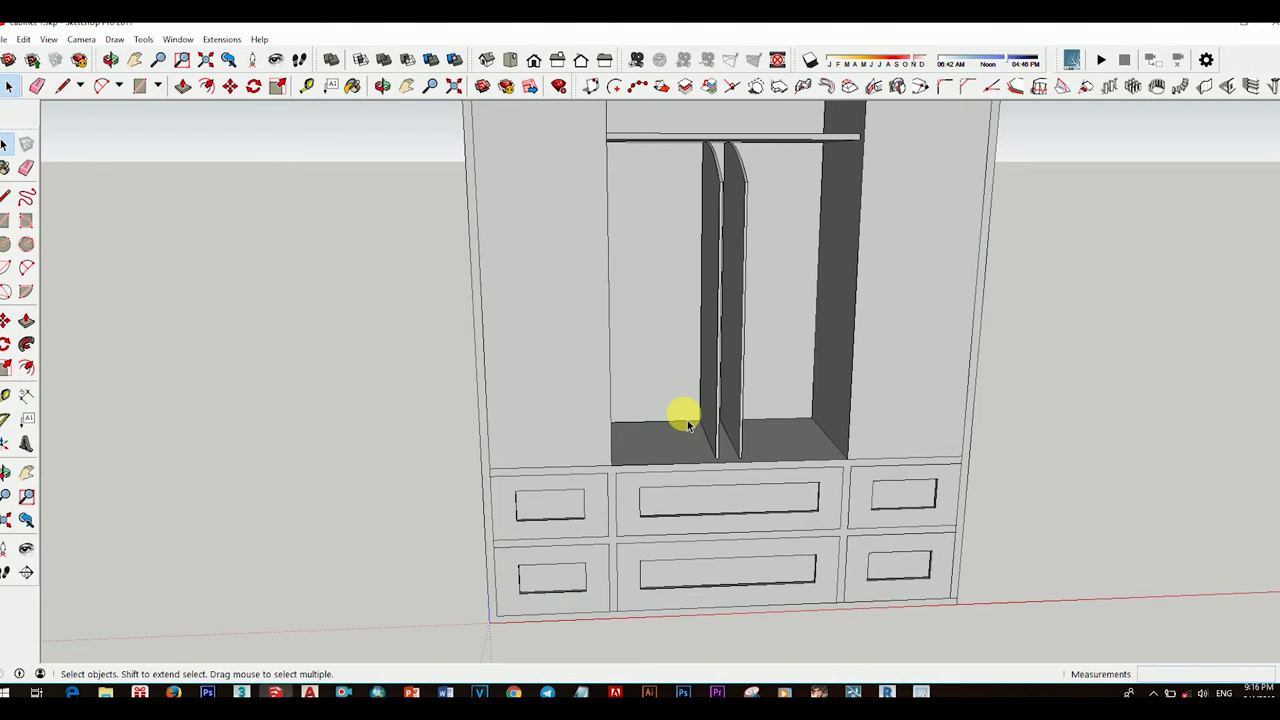
scroll(680, 460, up, 3)
middle_drag(666, 517, 723, 537)
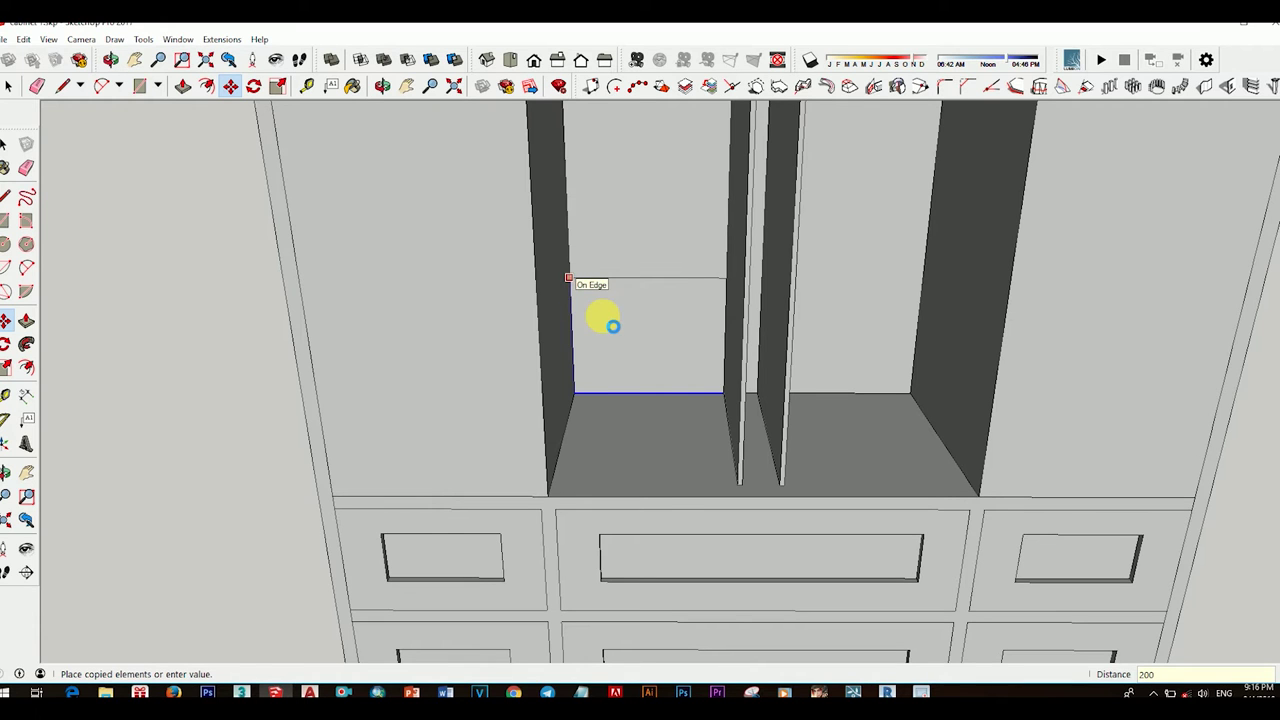
scroll(612, 326, down, 3)
middle_drag(663, 354, 669, 466)
scroll(669, 466, up, 3)
key(space)
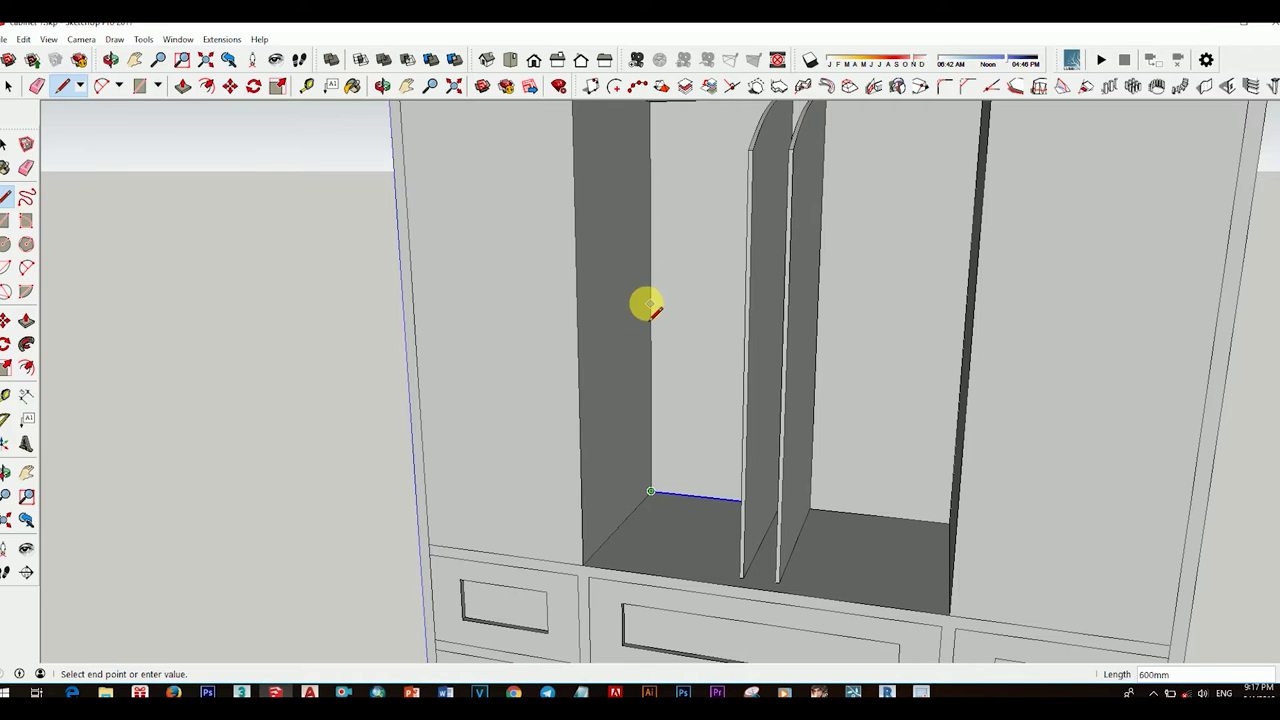
click(651, 432)
middle_drag(651, 432, 711, 423)
click(711, 423)
scroll(691, 443, up, 3)
key(space)
click(676, 432)
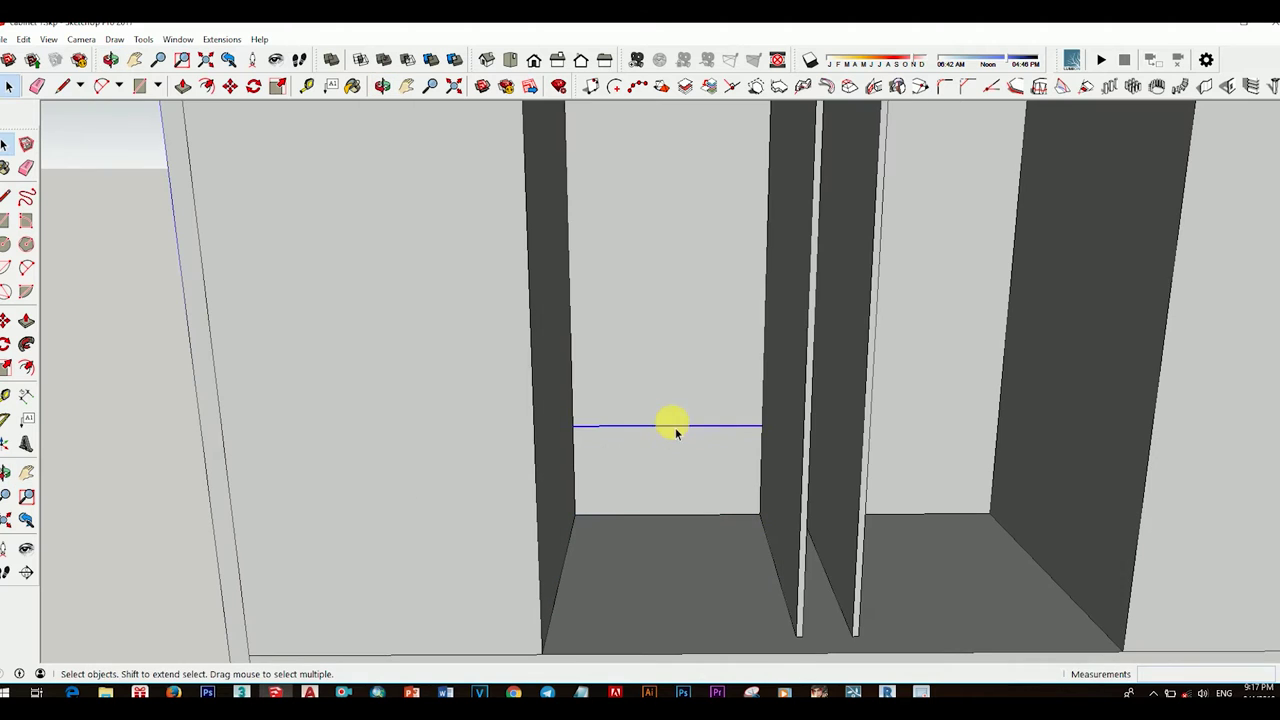
scroll(760, 378, down, 3)
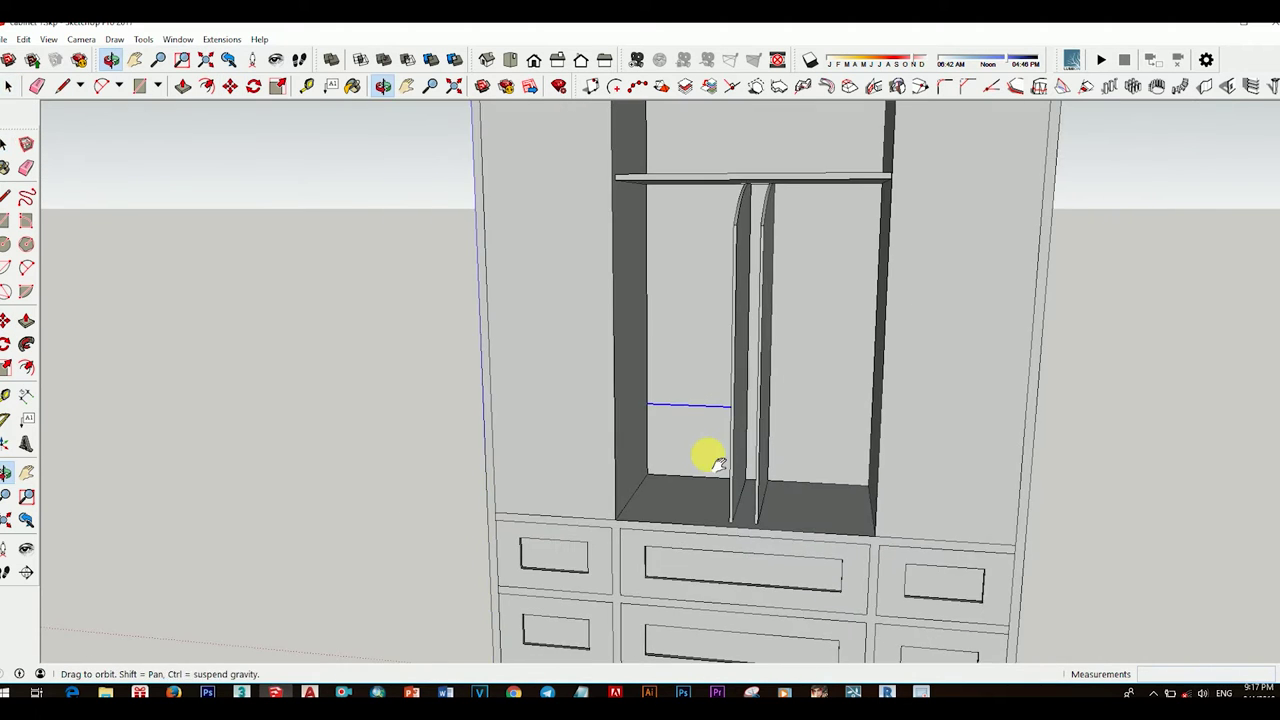
scroll(706, 449, up, 2)
Step: Close the face with a line and pull it out into a drawer box
key(l)
scroll(571, 423, up, 1)
click(478, 430)
click(712, 431)
scroll(654, 451, down, 3)
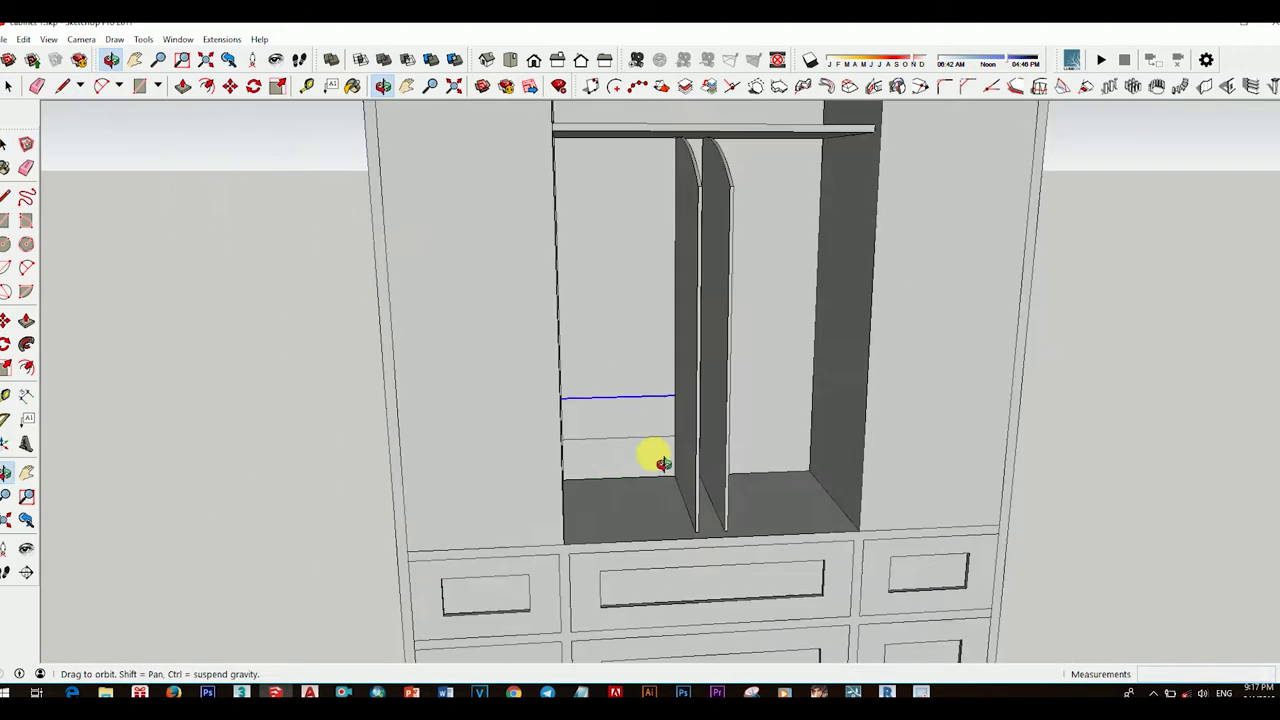
scroll(643, 457, up, 3)
key(p)
drag(643, 457, 726, 414)
mouse_move(726, 414)
middle_down()
mouse_move(617, 317)
mouse_move(668, 497)
mouse_move(480, 506)
mouse_move(994, 594)
mouse_move(663, 531)
mouse_move(584, 494)
mouse_move(846, 537)
middle_up()
key(space)
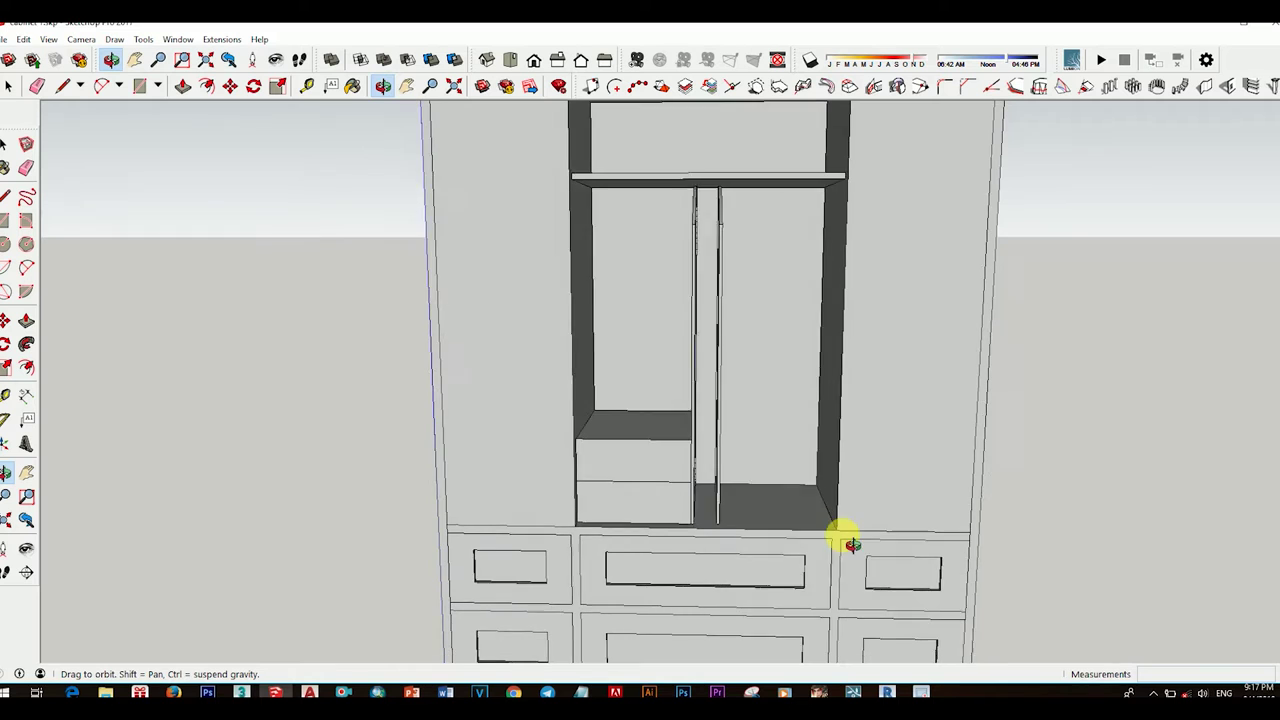
Step: Copy the drawer box with Move and Ctrl into the right compartment
key(space)
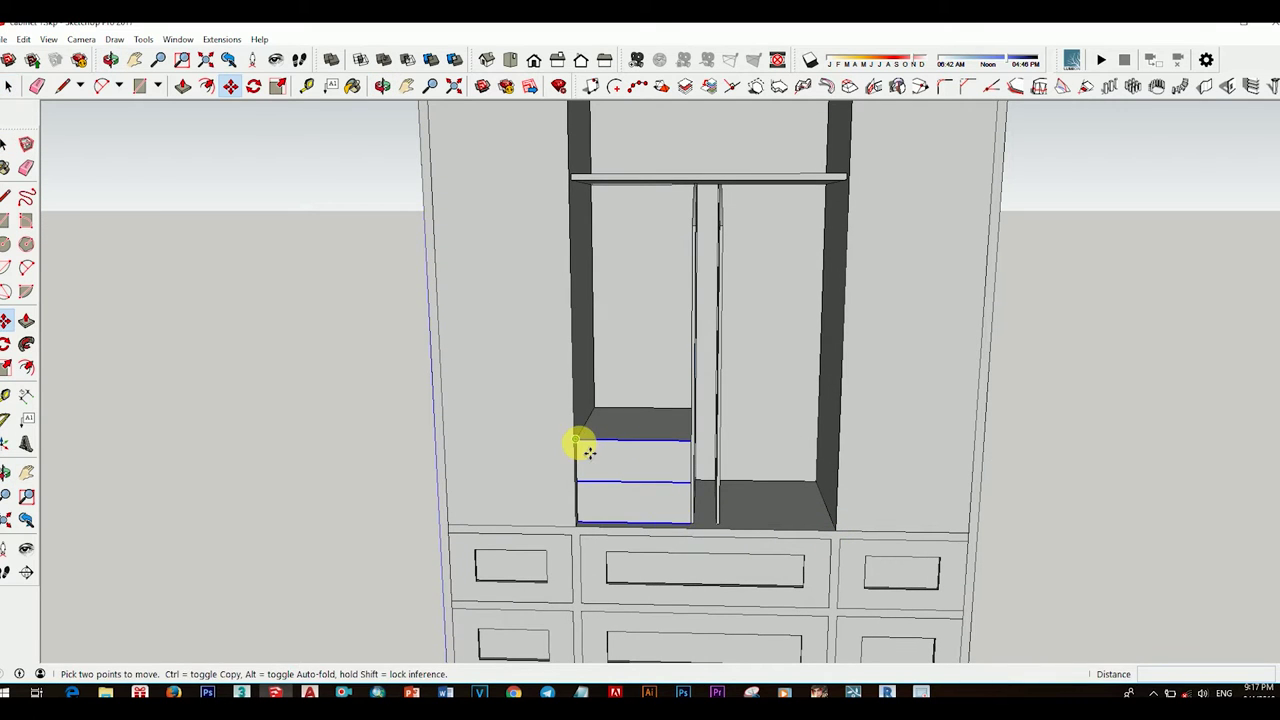
middle_drag(700, 449, 757, 457)
scroll(654, 509, up, 3)
scroll(738, 585, up, 2)
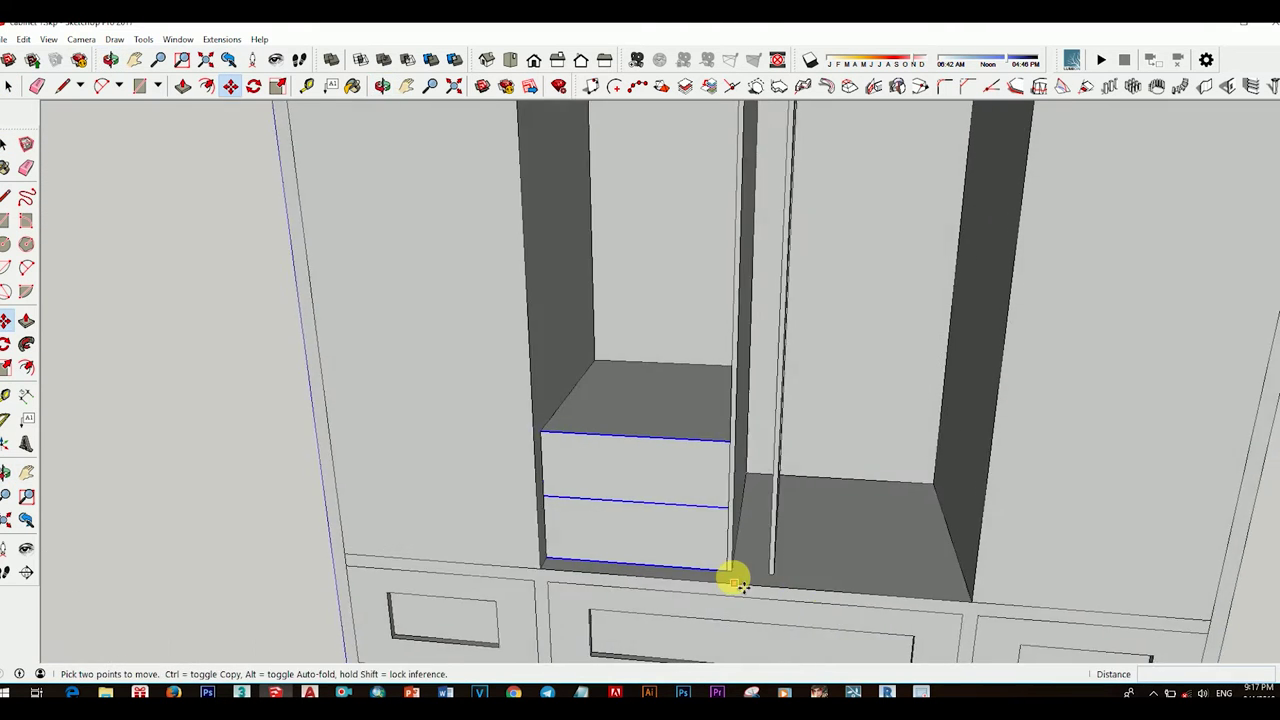
click(733, 583)
key(ctrl)
click(1029, 434)
key(space)
click(1168, 378)
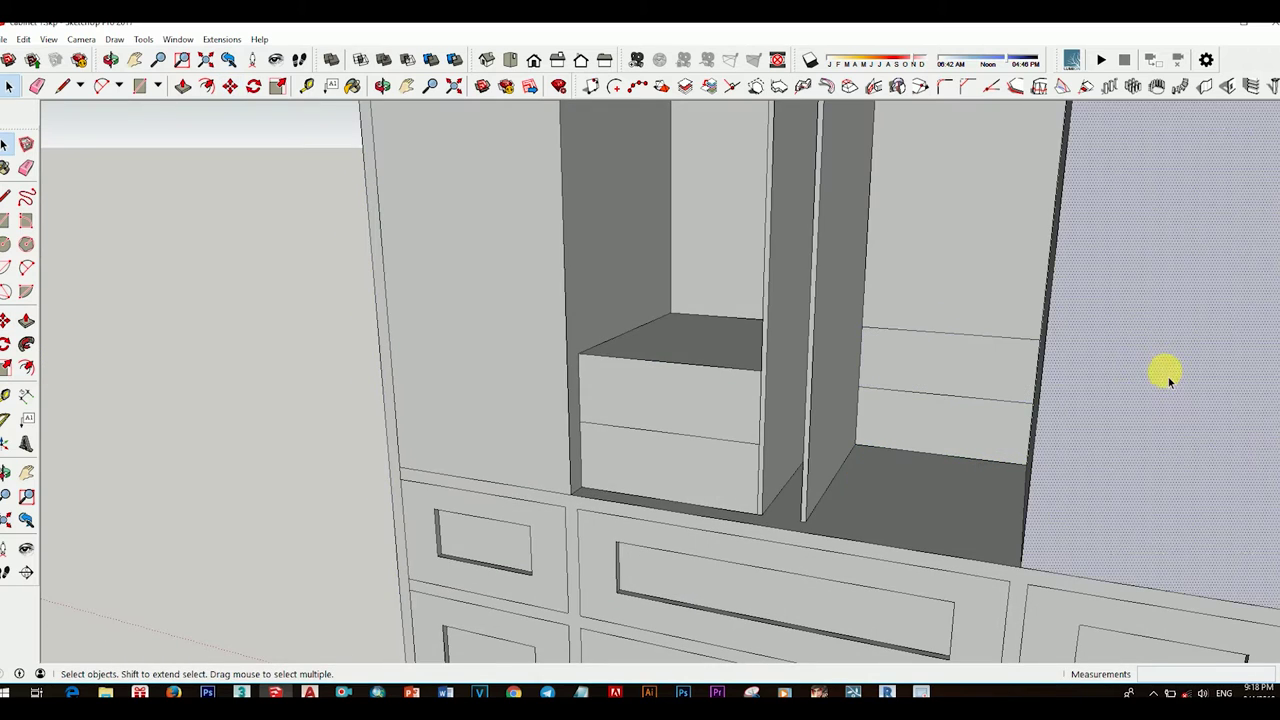
scroll(1168, 378, down, 5)
scroll(889, 480, up, 5)
Step: Divide the right drawer unit's top edge and draw a vertical edge down its front
key(p)
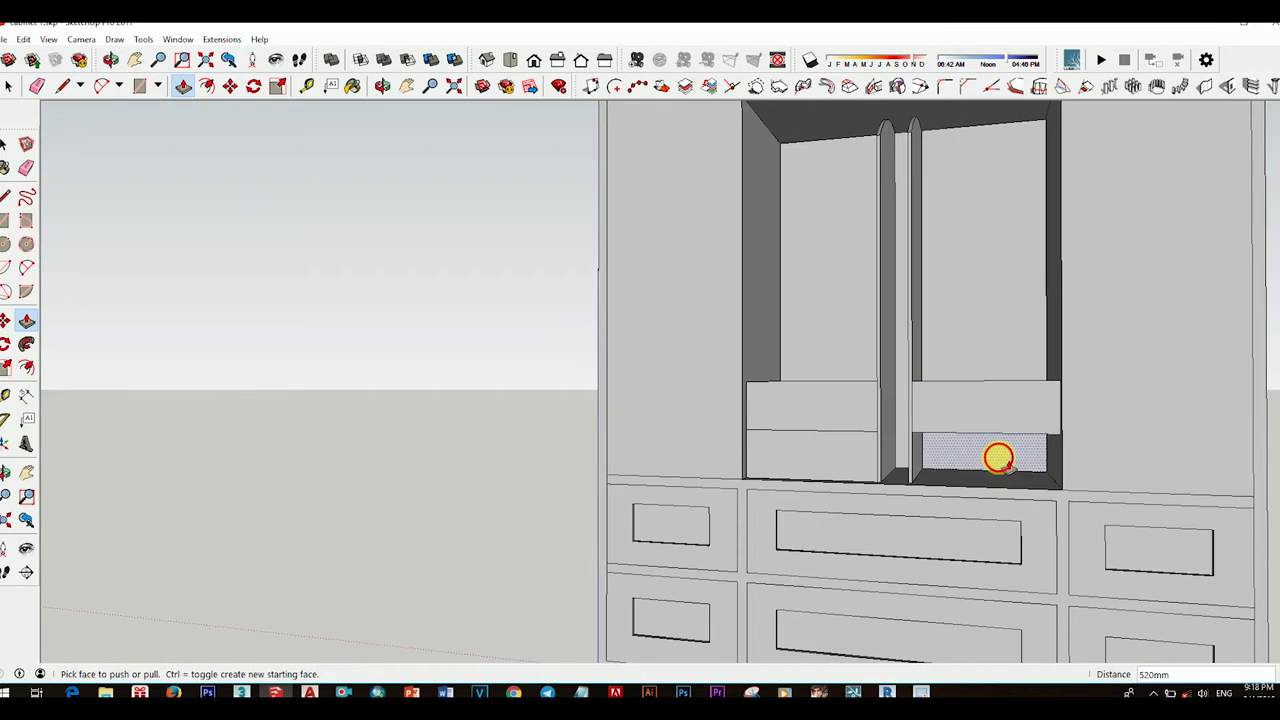
scroll(998, 458, down, 5)
middle_drag(857, 434, 691, 334)
scroll(820, 374, down, 2)
scroll(797, 363, up, 5)
key(space)
right_click(797, 362)
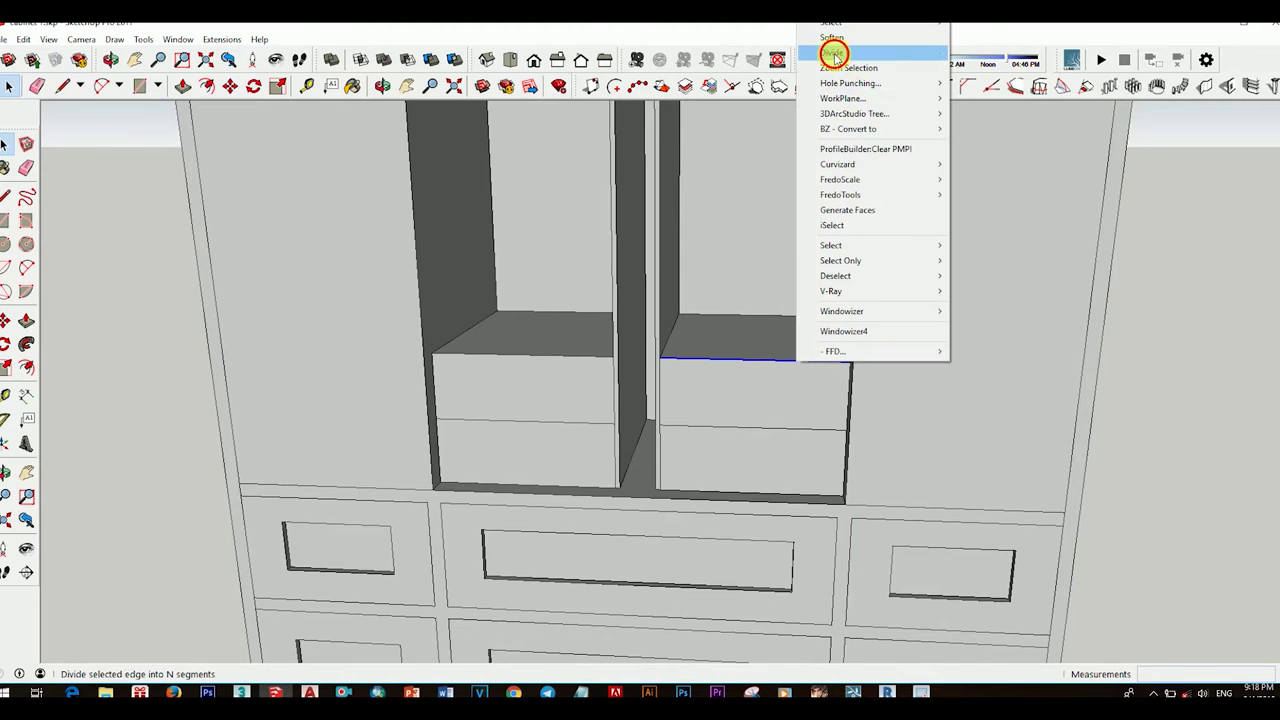
click(834, 53)
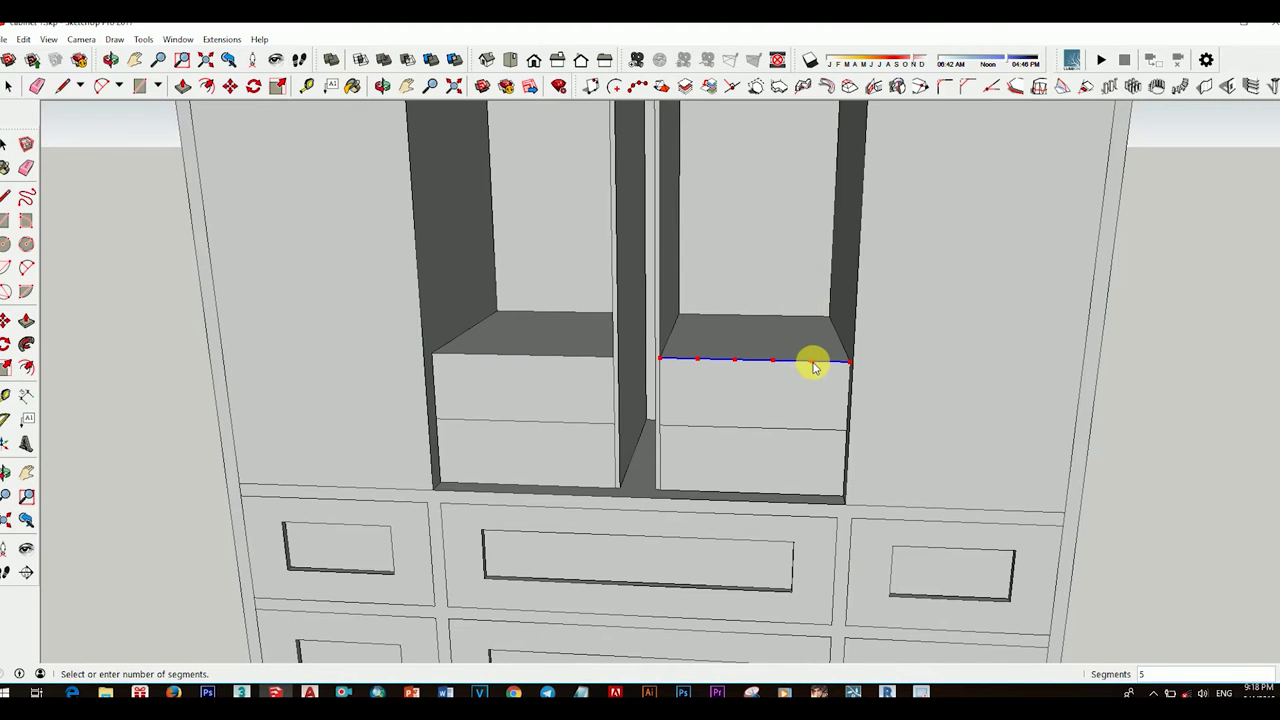
click(783, 495)
scroll(760, 485, down, 5)
scroll(740, 450, up, 3)
scroll(723, 430, down, 5)
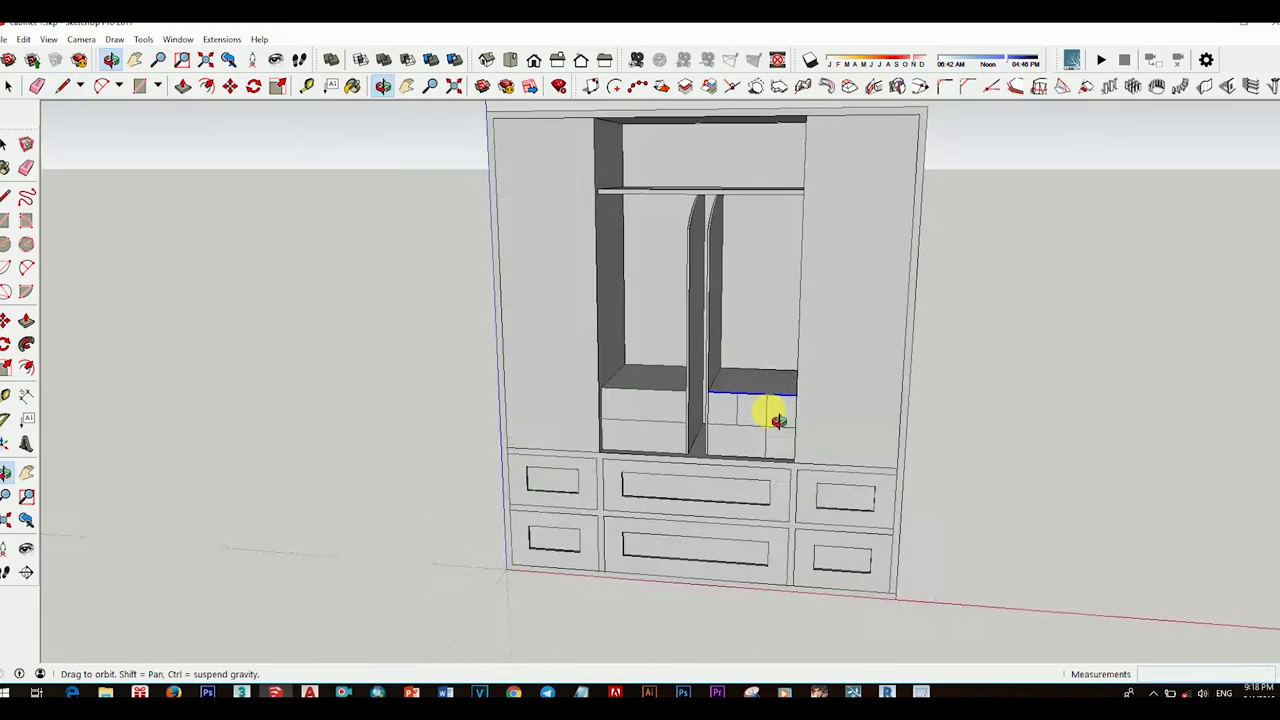
scroll(766, 414, up, 2)
middle_drag(766, 414, 778, 420)
scroll(766, 398, up, 2)
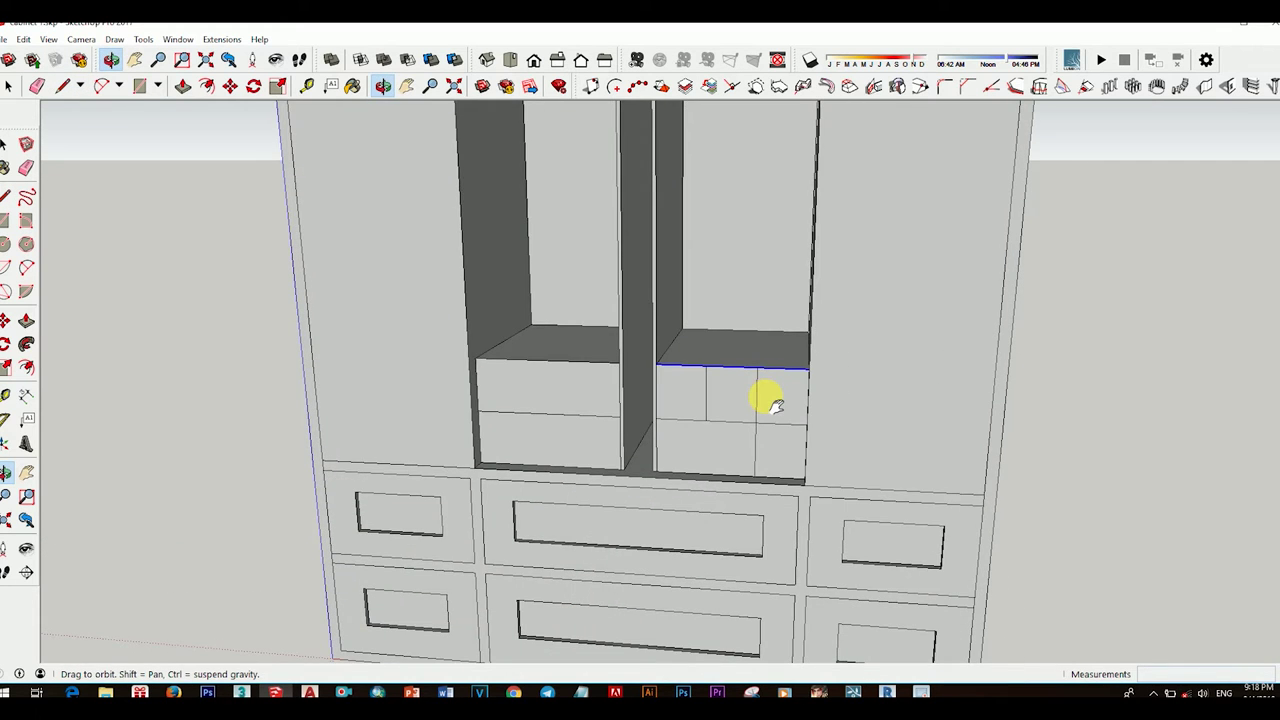
Step: Push/pull the left drawer unit's top face, entering 0
key(space)
scroll(770, 396, up, 2)
click(655, 396)
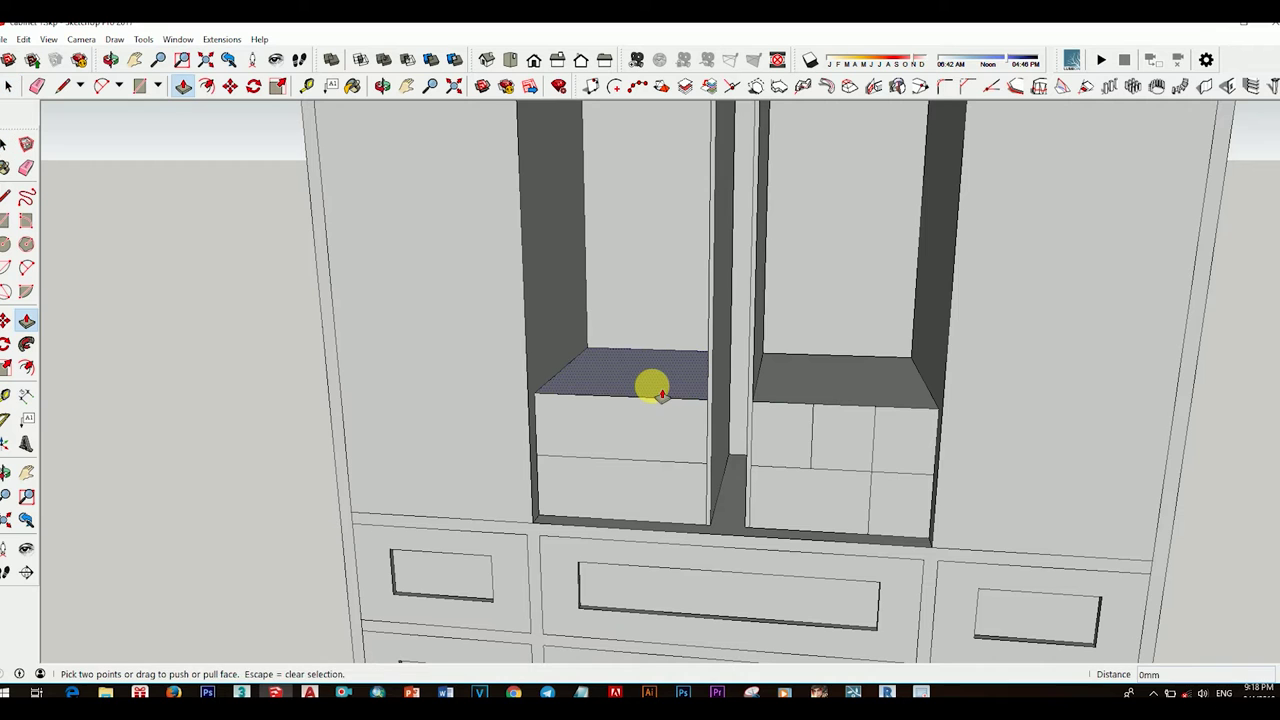
text(0)
key(Return)
scroll(814, 349, down, 3)
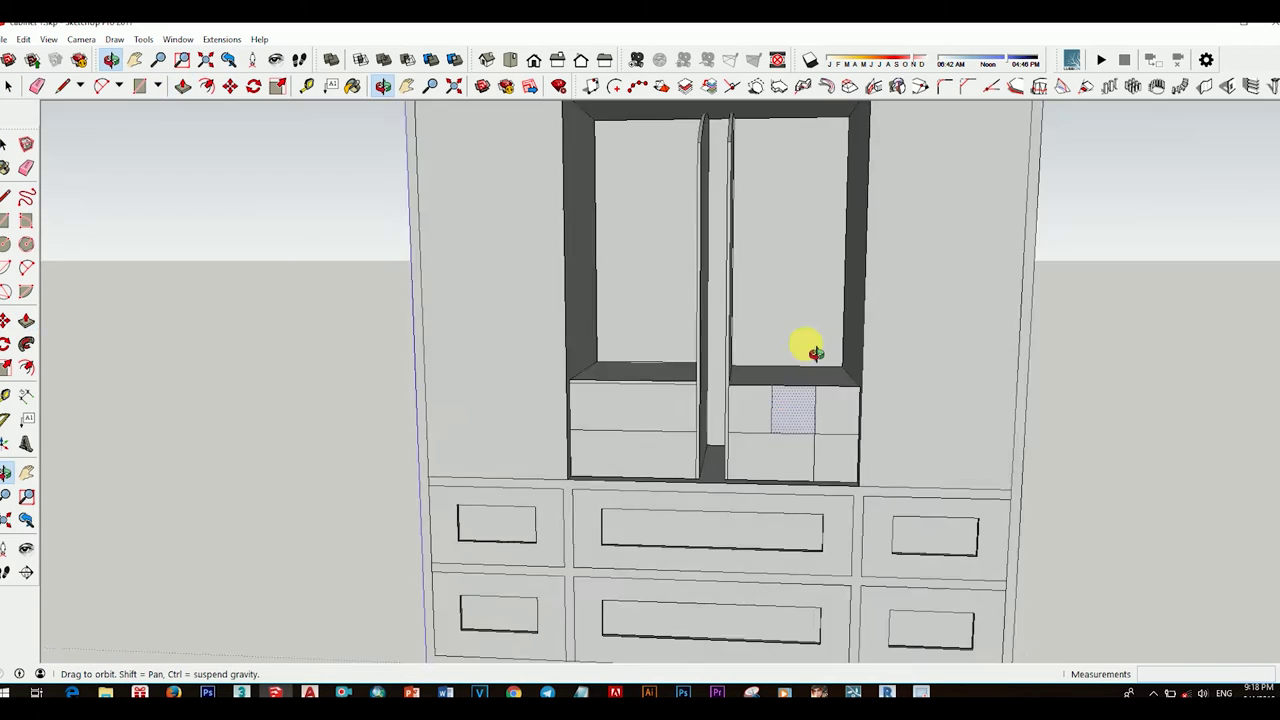
scroll(714, 400, up, 3)
scroll(788, 392, up, 2)
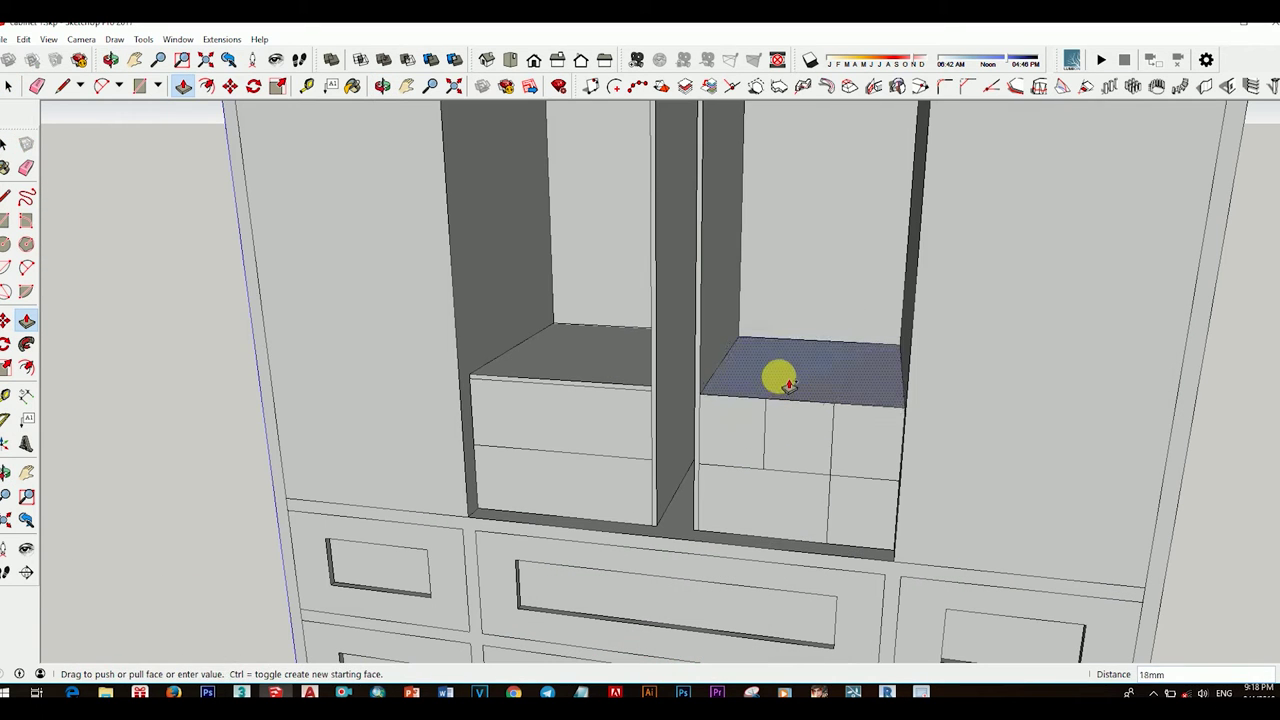
text(1)
Step: Erase the unwanted edges on the right drawer unit
key(space)
scroll(823, 406, up, 3)
mouse_move(851, 429)
middle_down()
mouse_move(737, 406)
mouse_move(678, 433)
middle_up()
key(e)
scroll(681, 418, down, 5)
scroll(736, 440, up, 3)
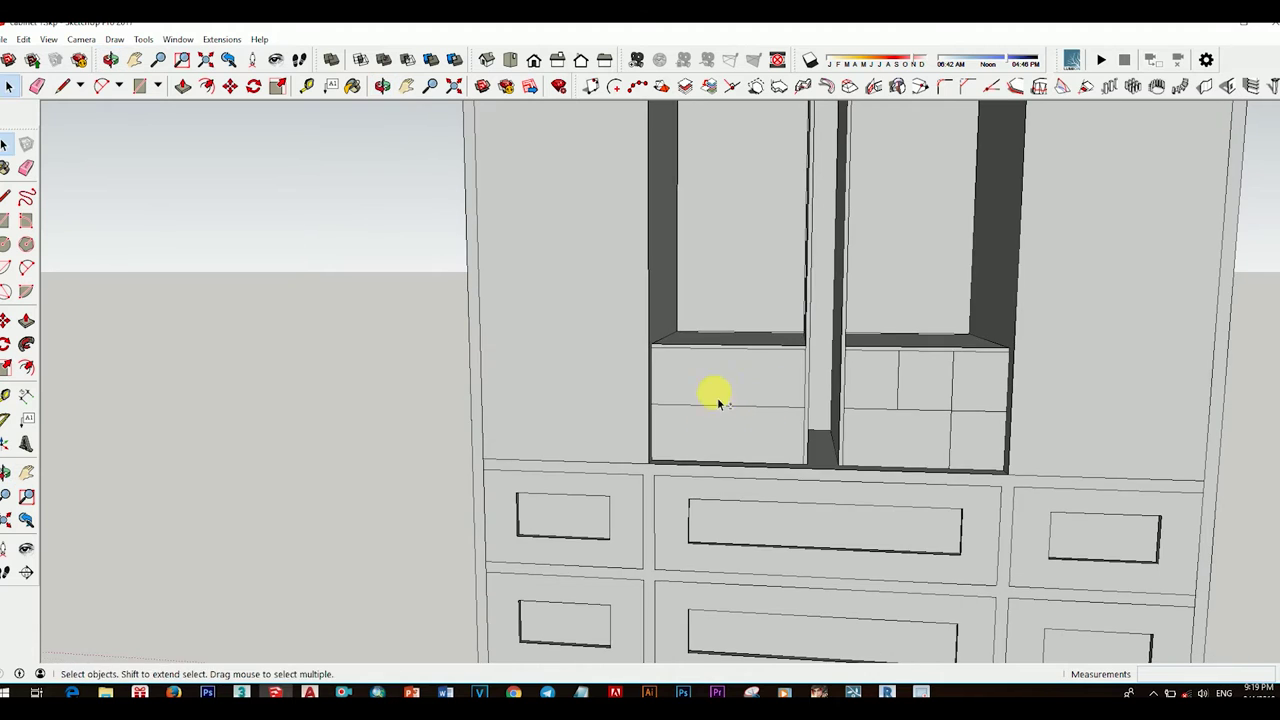
mouse_move(714, 394)
middle_down()
mouse_move(597, 431)
mouse_move(670, 450)
mouse_move(766, 394)
mouse_move(771, 463)
mouse_move(680, 400)
mouse_move(810, 403)
middle_up()
Step: Recess a drawer face by 5 with Push/Pull
key(p)
key(Return)
scroll(882, 479, down, 3)
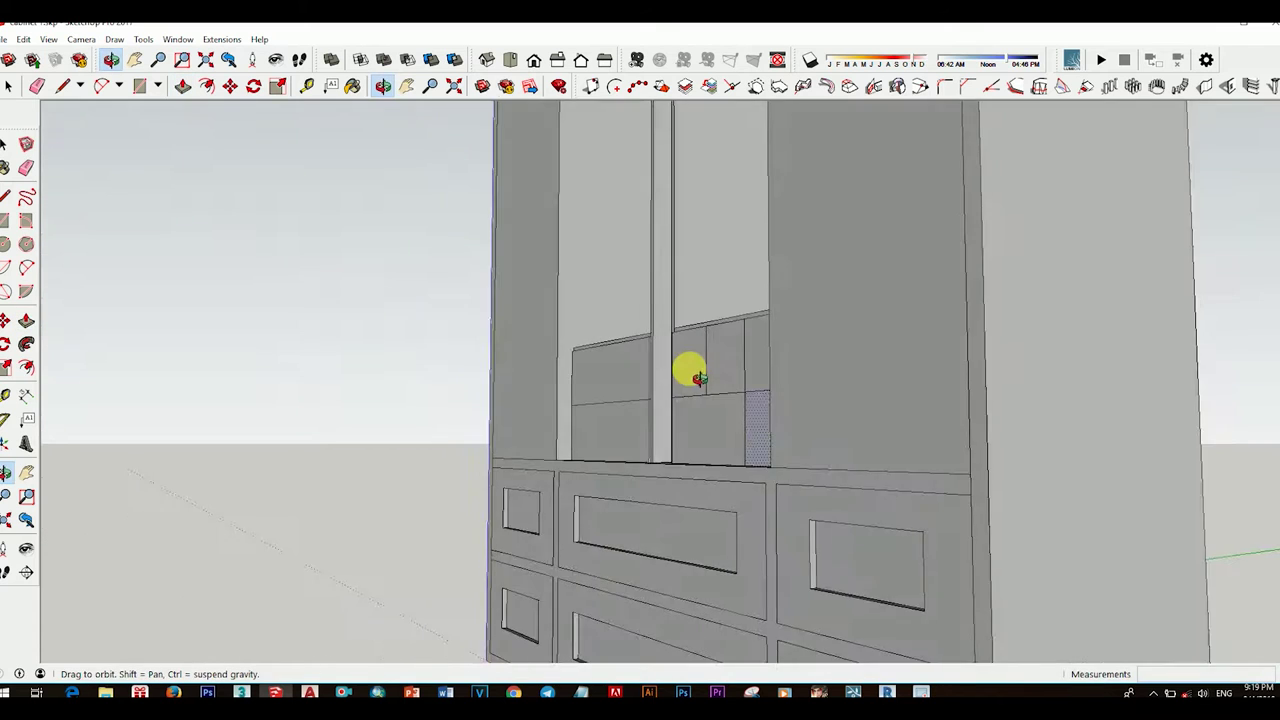
middle_drag(686, 366, 851, 449)
scroll(811, 380, up, 5)
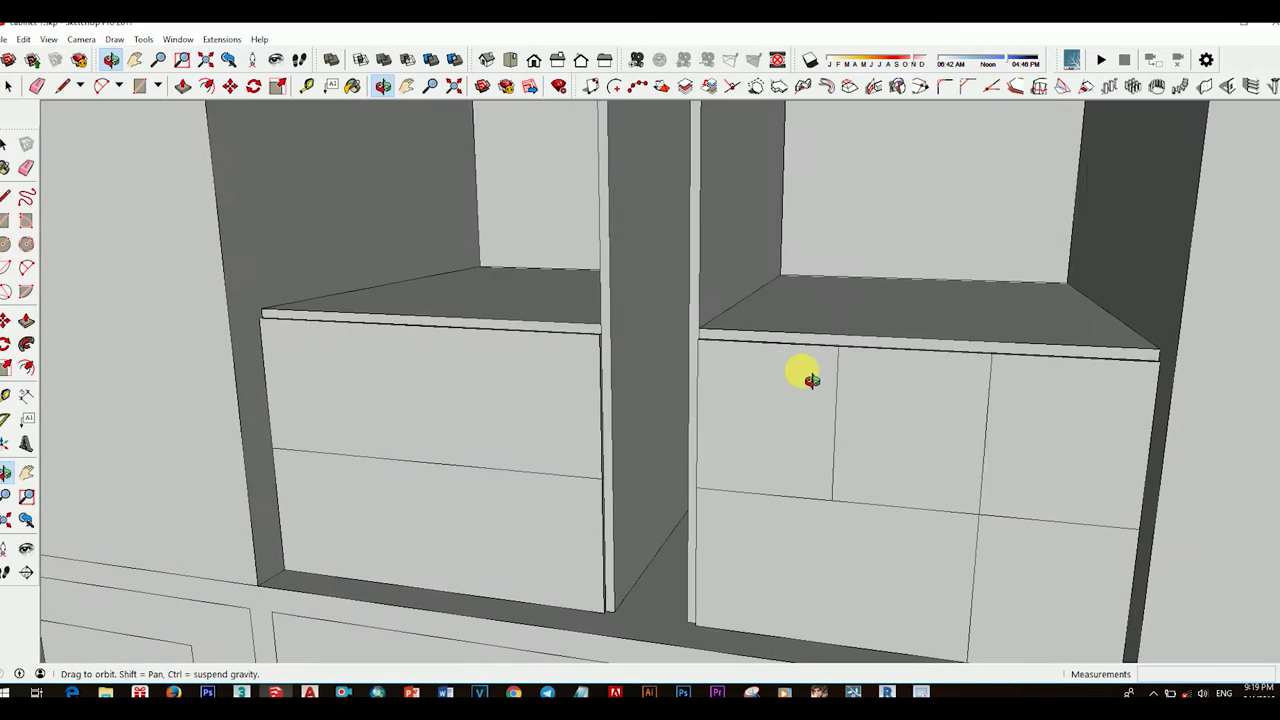
Step: Draw a two-point arc handle notch on the top drawer front
middle_drag(811, 380, 800, 371)
key(c)
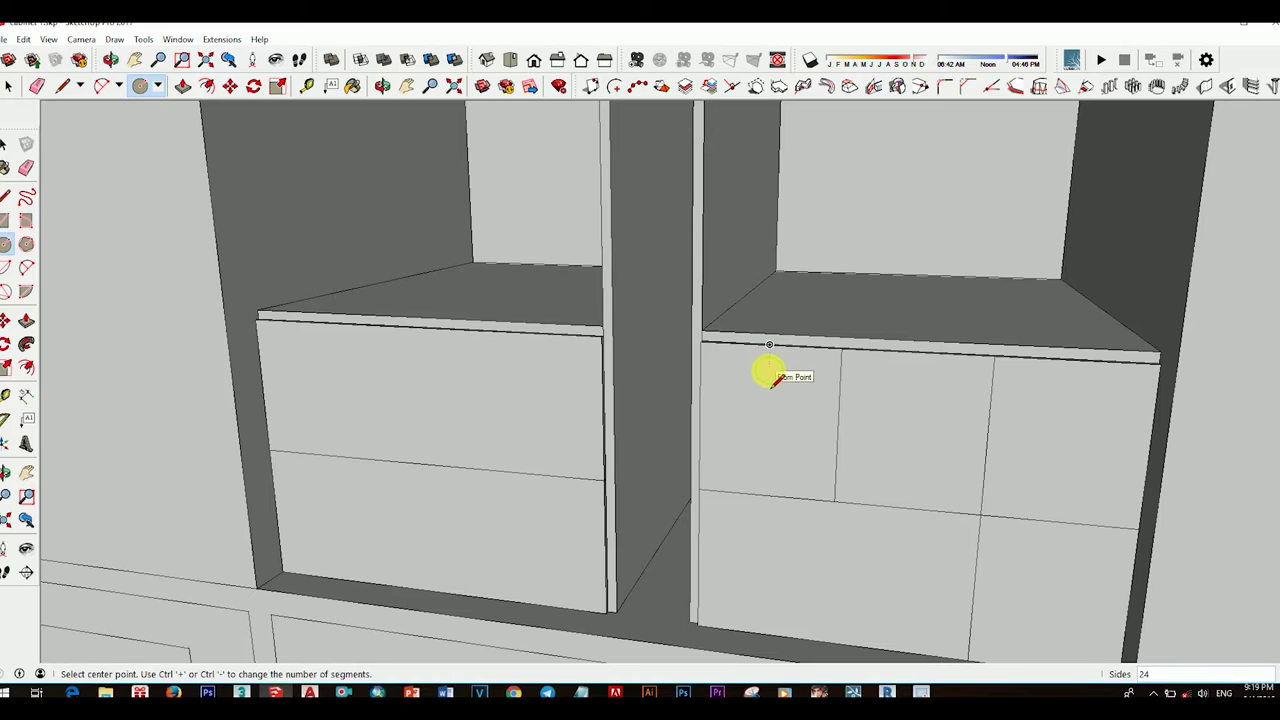
key(a)
scroll(745, 345, up, 2)
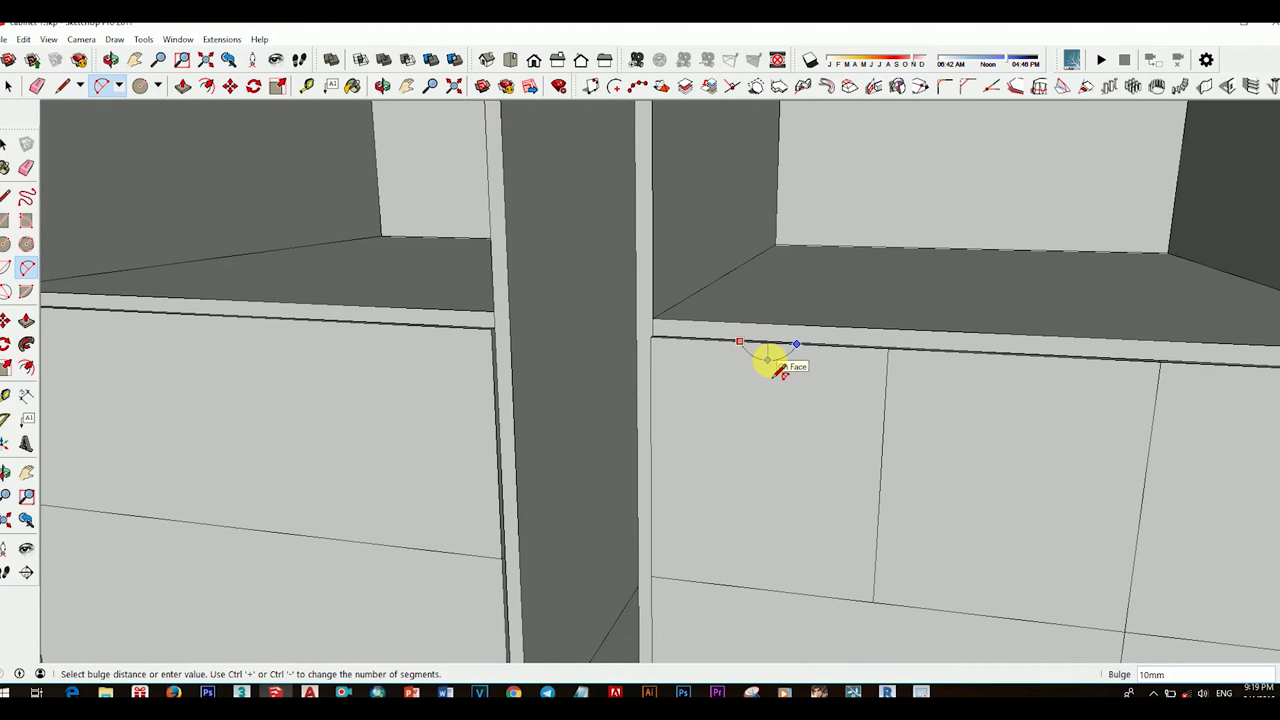
click(779, 372)
scroll(775, 375, up, 3)
key(space)
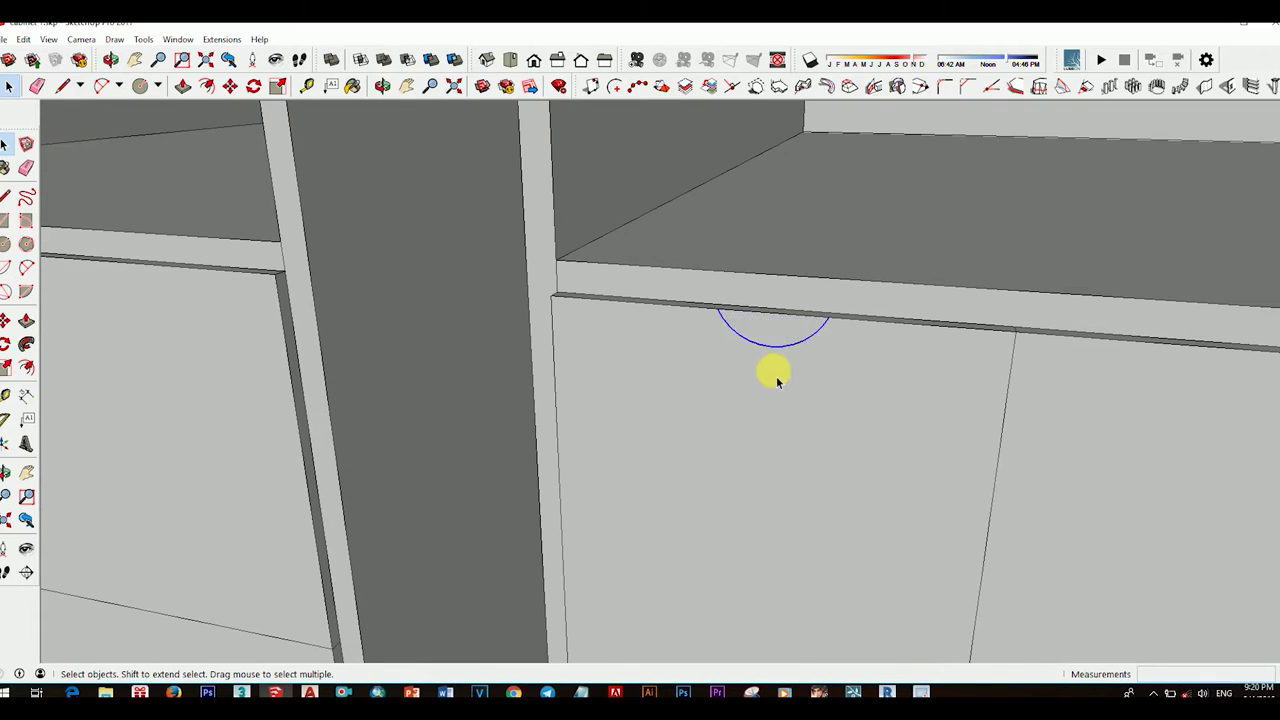
scroll(778, 380, down, 2)
Step: Copy the arc notch onto the lower drawer front
click(931, 336)
key(ctrl)
scroll(940, 340, down, 1)
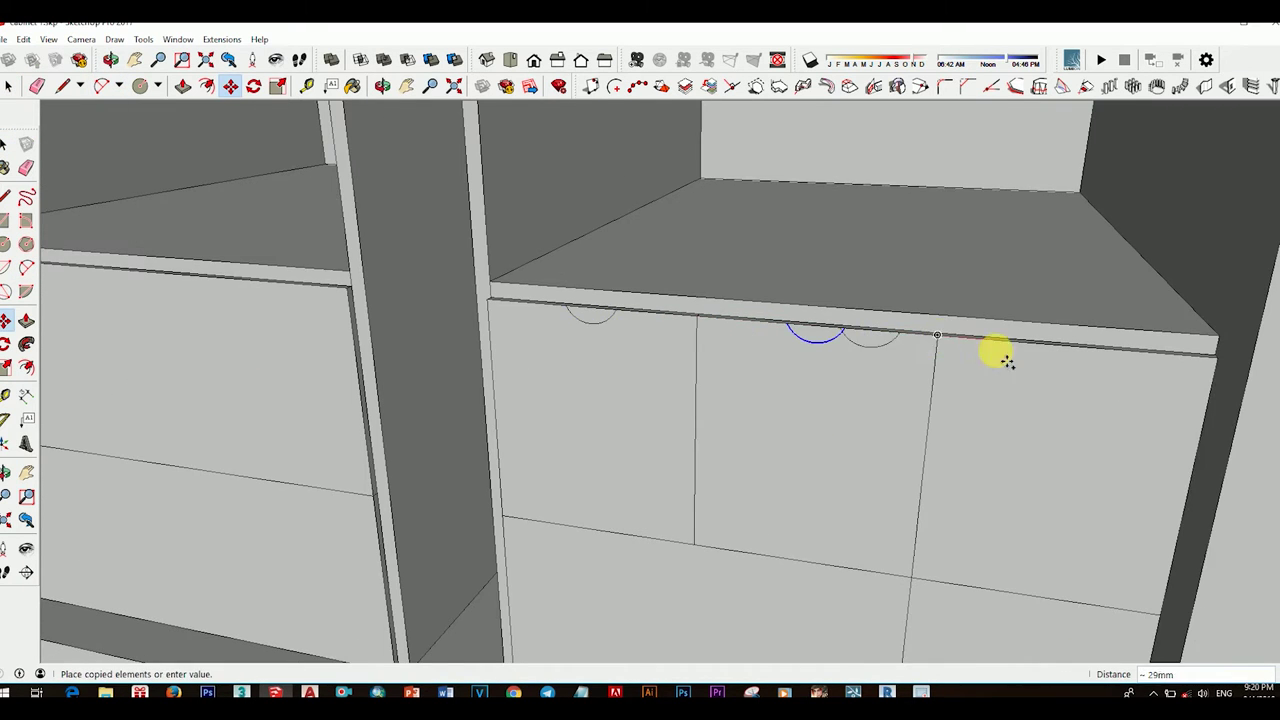
scroll(971, 316, down, 2)
scroll(928, 300, down, 1)
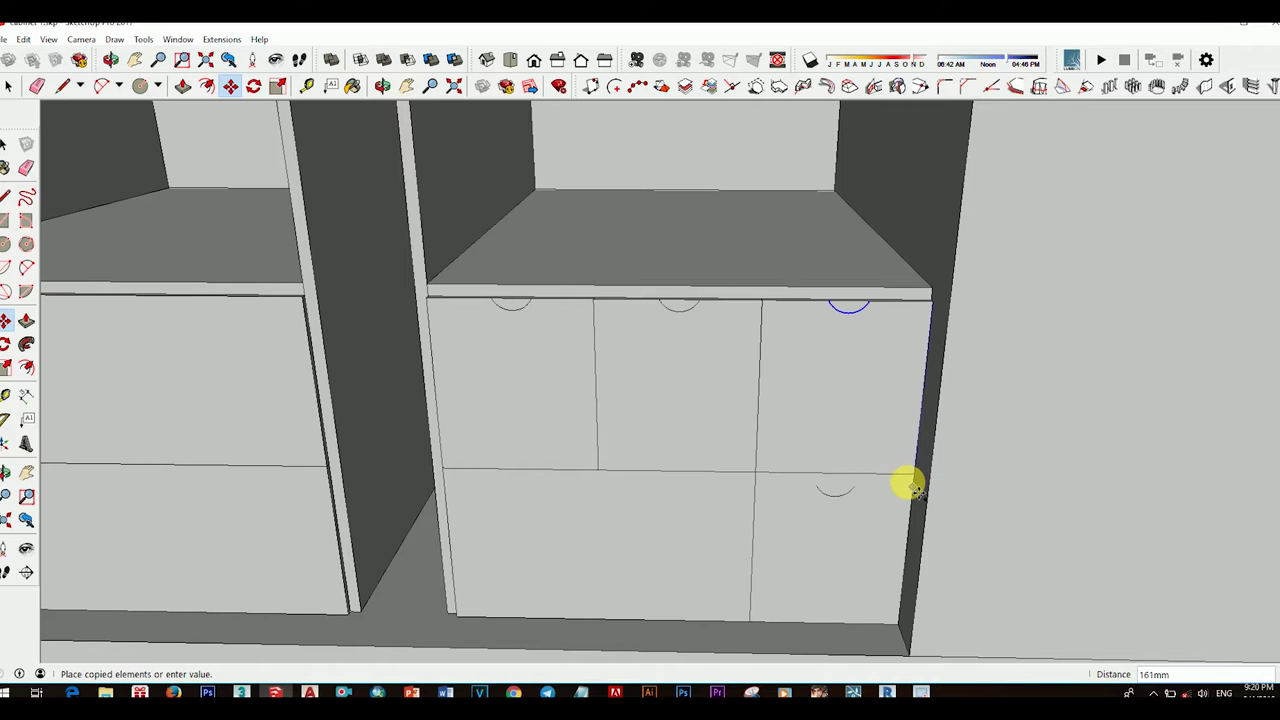
click(634, 497)
scroll(677, 520, down, 3)
scroll(677, 520, up, 2)
scroll(677, 430, up, 2)
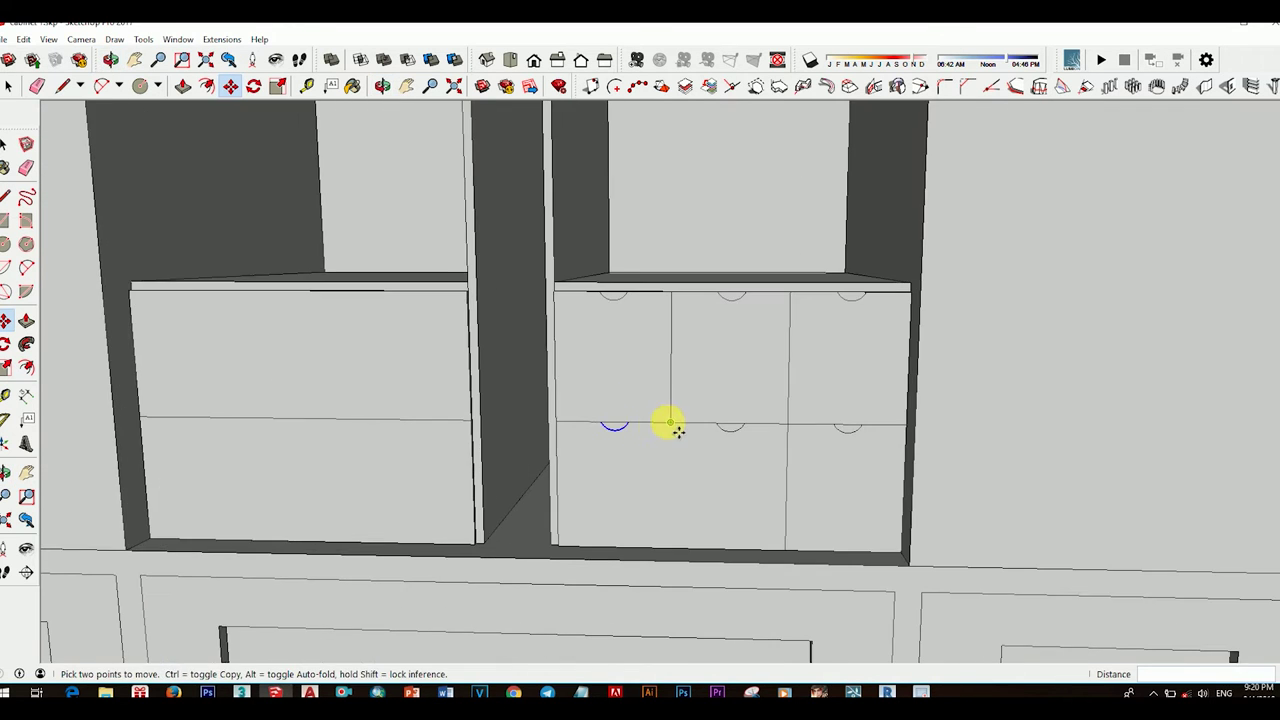
Step: Copy the handle notch onto the two left drawer fronts, spaced 150mm
click(670, 424)
shift+middle_drag(262, 305, 460, 362)
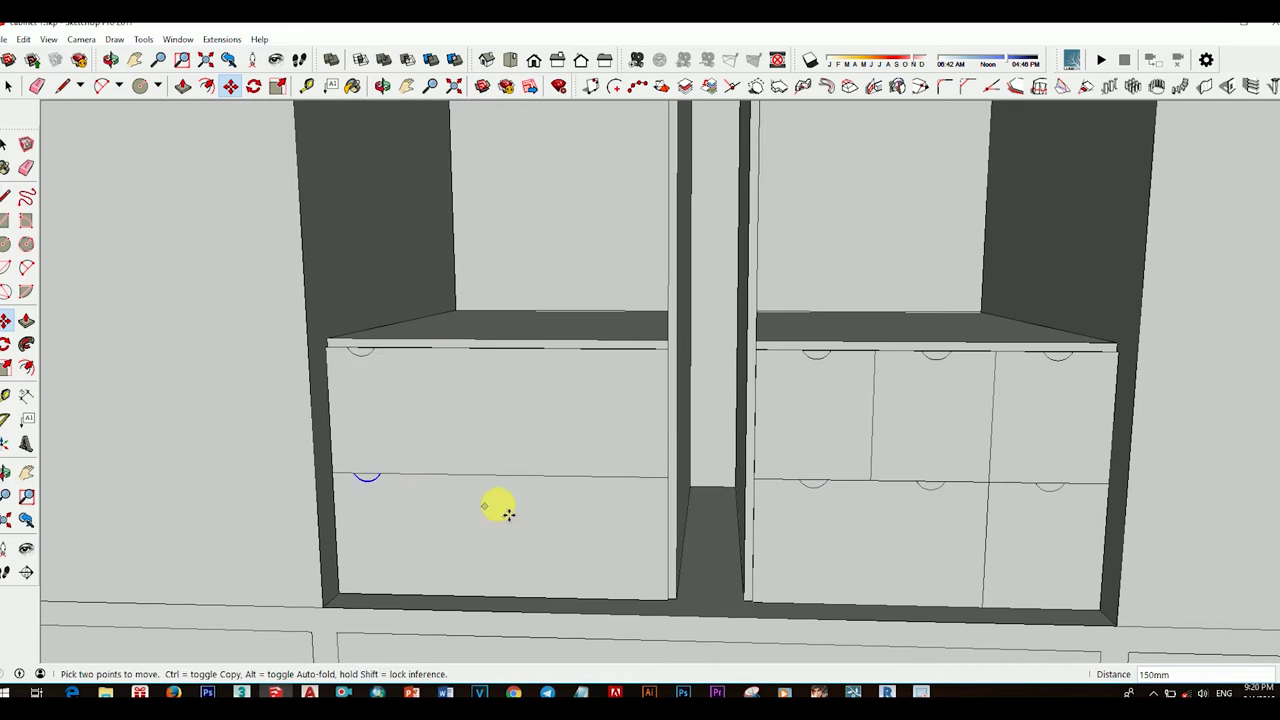
scroll(603, 517, down, 3)
scroll(531, 491, up, 4)
key(space)
key(m)
key(space)
scroll(560, 436, up, 2)
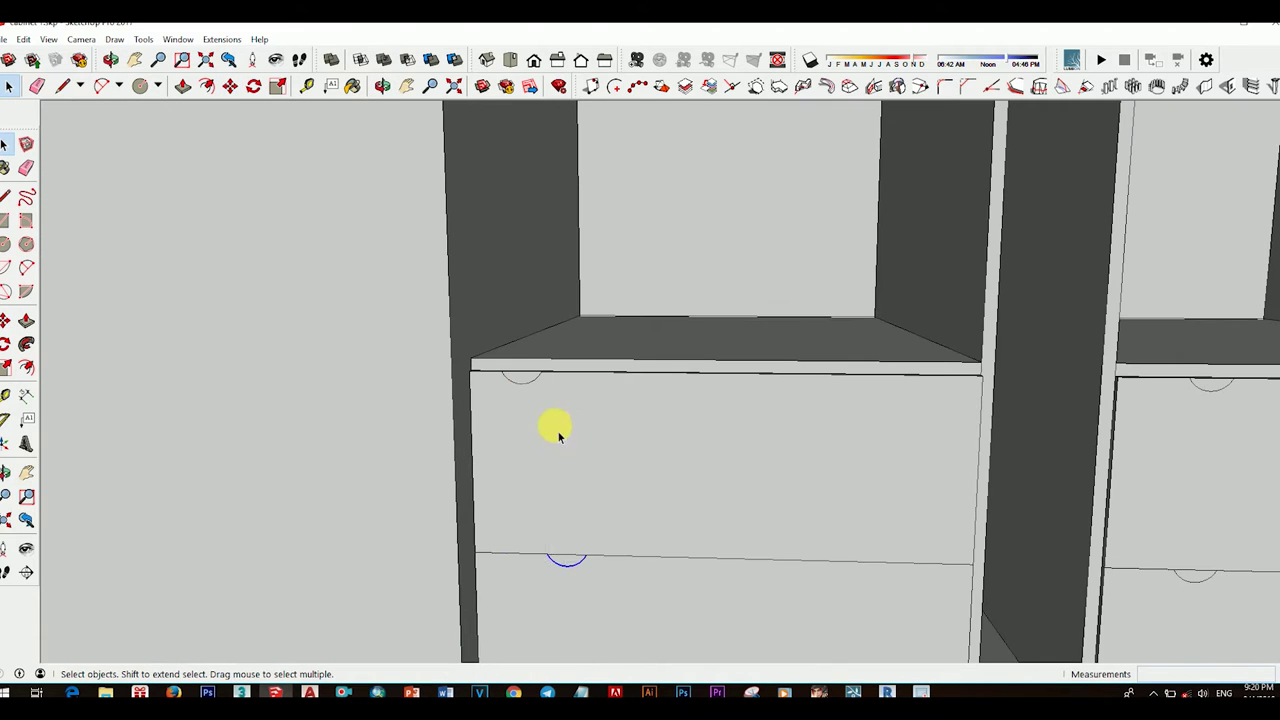
Step: Push the left lower drawer front back 5mm
scroll(640, 455, down, 3)
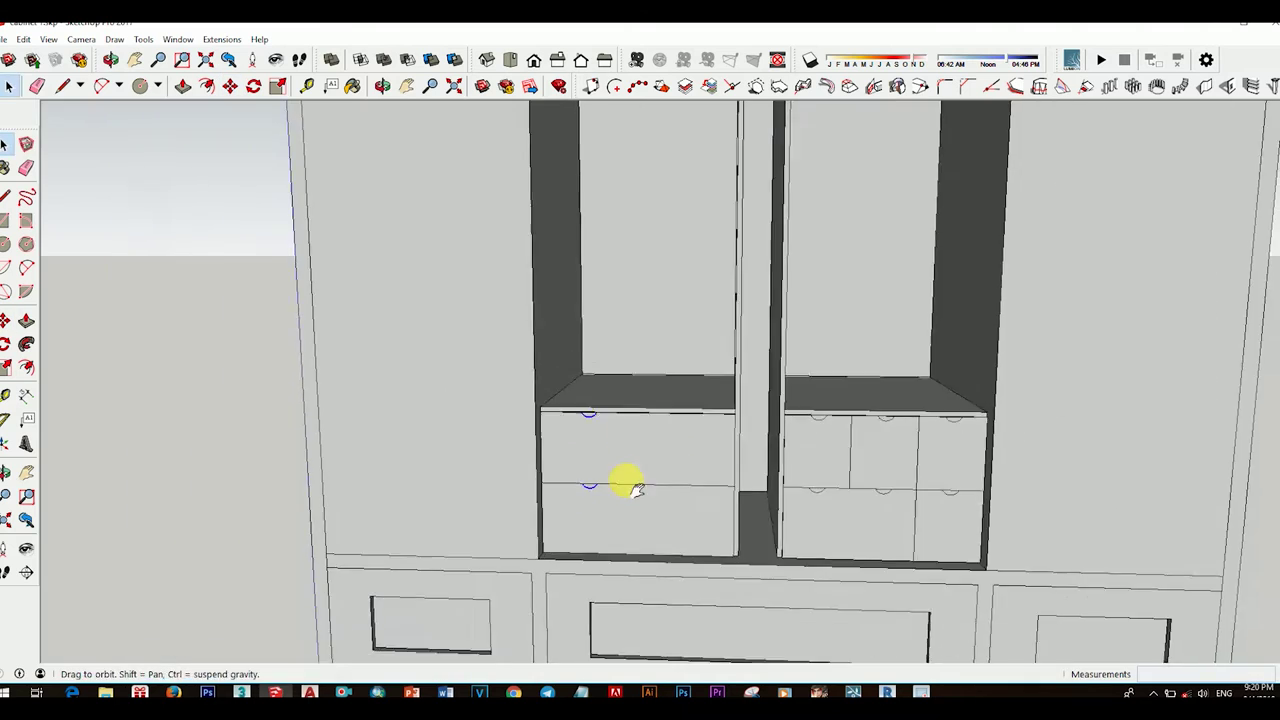
key(space)
scroll(586, 443, up, 2)
right_click(590, 414)
key(Escape)
scroll(646, 430, down, 2)
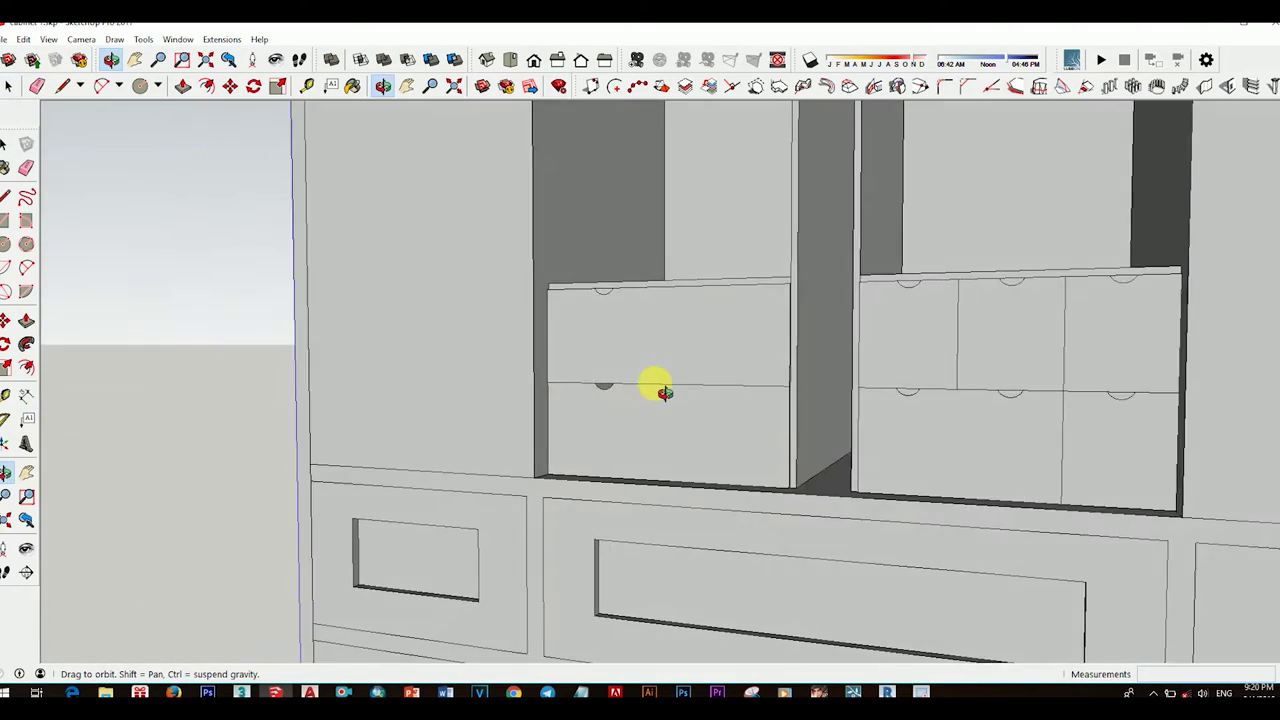
scroll(591, 289, up, 3)
right_click(514, 207)
key(Escape)
scroll(792, 310, down, 3)
scroll(792, 310, up, 2)
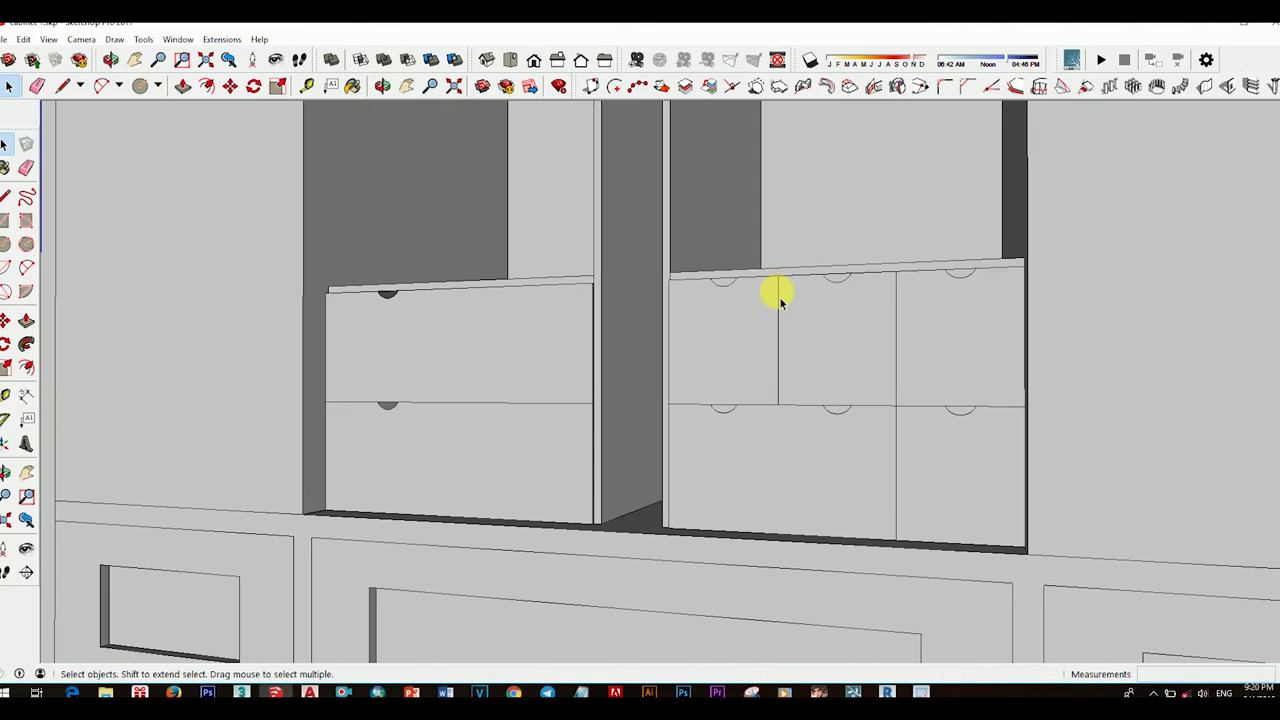
middle_drag(771, 286, 749, 349)
scroll(749, 349, up, 3)
click(558, 393)
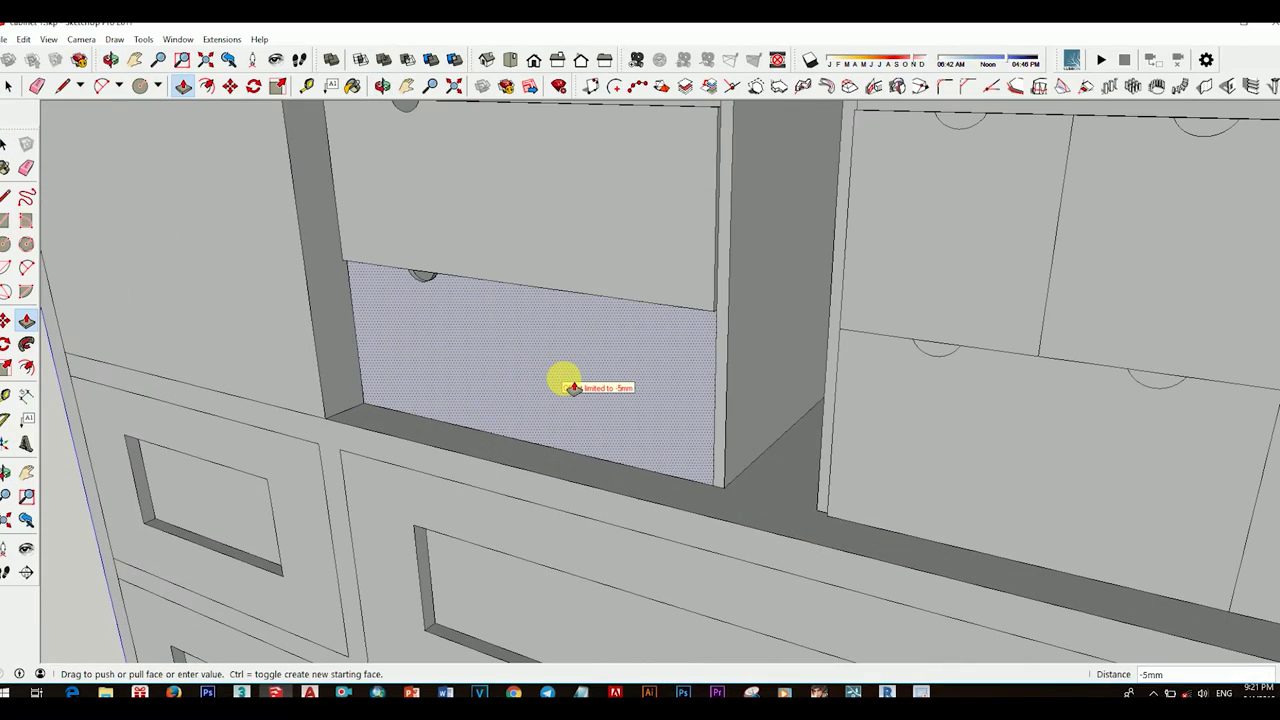
scroll(571, 380, down, 2)
click(571, 380)
mouse_move(571, 380)
middle_down()
mouse_move(666, 403)
mouse_move(669, 426)
mouse_move(594, 468)
mouse_move(571, 417)
mouse_move(737, 509)
mouse_move(582, 534)
mouse_move(571, 534)
mouse_move(640, 514)
mouse_move(569, 514)
middle_up()
scroll(623, 449, up, 2)
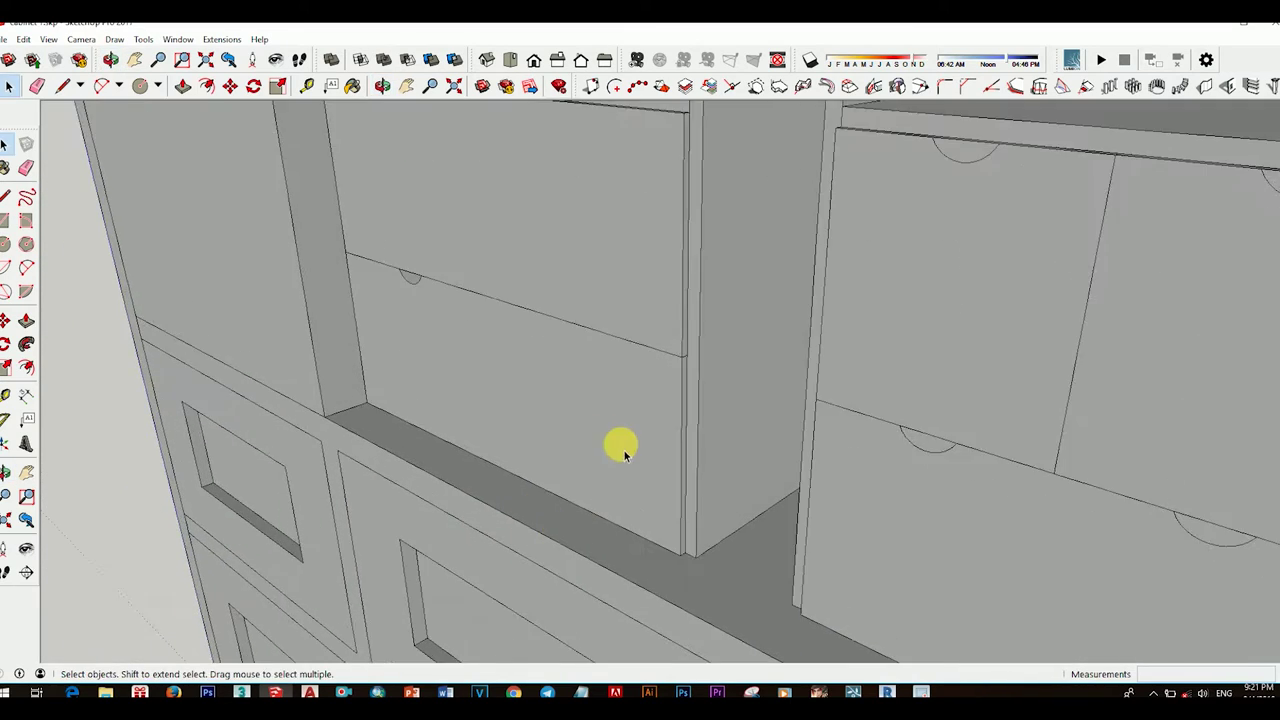
scroll(623, 449, down, 2)
Step: Pull the lower drawer front forward 5mm
click(611, 440)
key(p)
scroll(599, 440, up, 2)
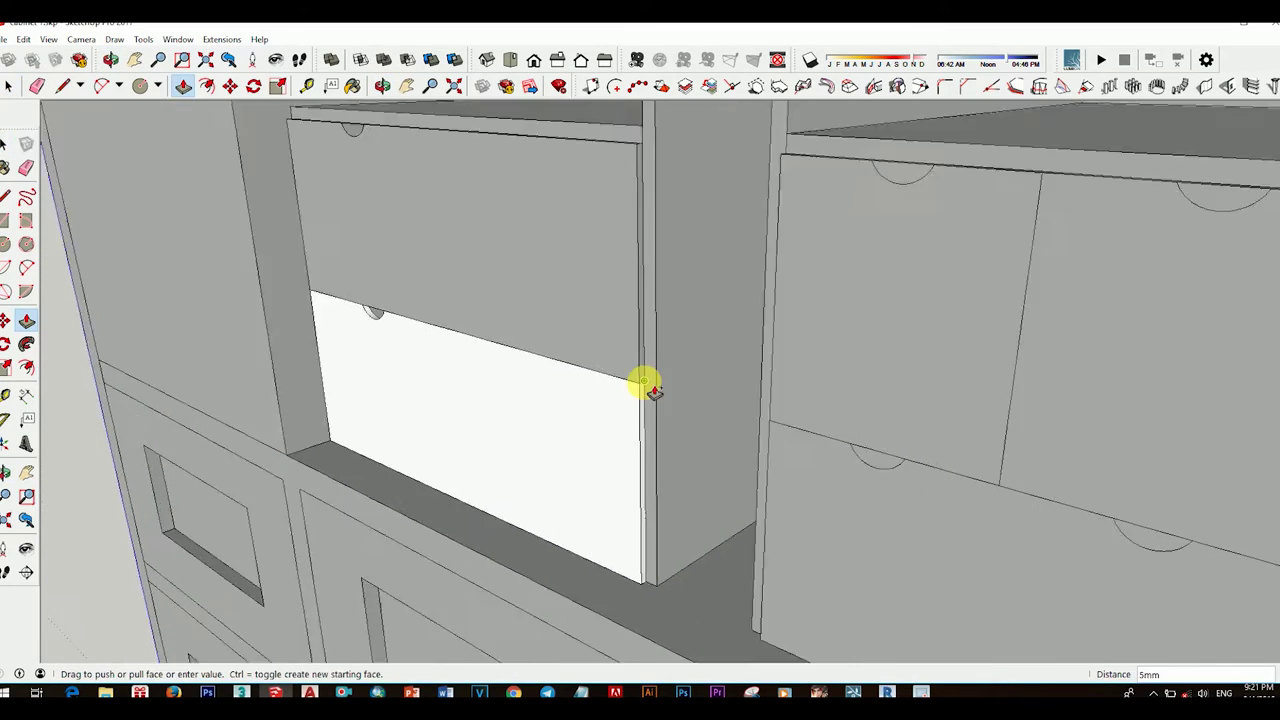
scroll(650, 420, up, 3)
mouse_move(651, 465)
middle_down()
mouse_move(460, 355)
mouse_move(514, 306)
middle_up()
scroll(514, 306, down, 2)
key(space)
scroll(542, 325, down, 2)
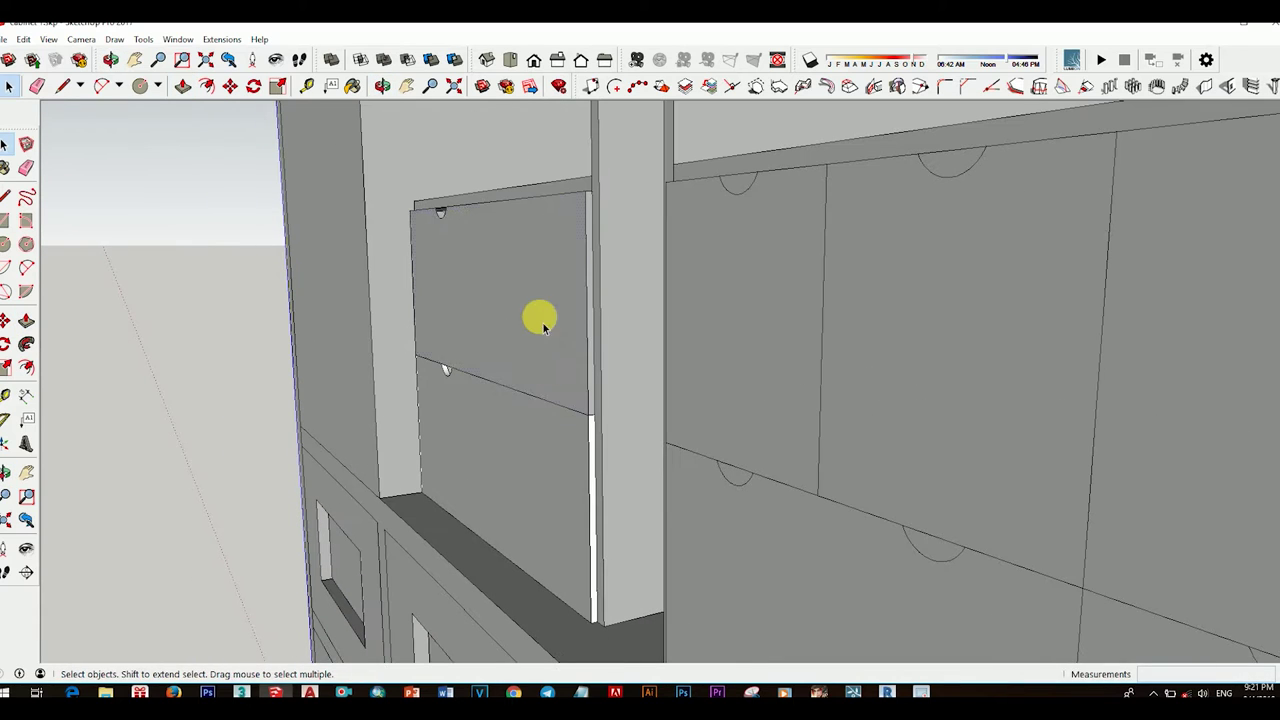
key(space)
scroll(591, 346, down, 2)
scroll(694, 417, down, 2)
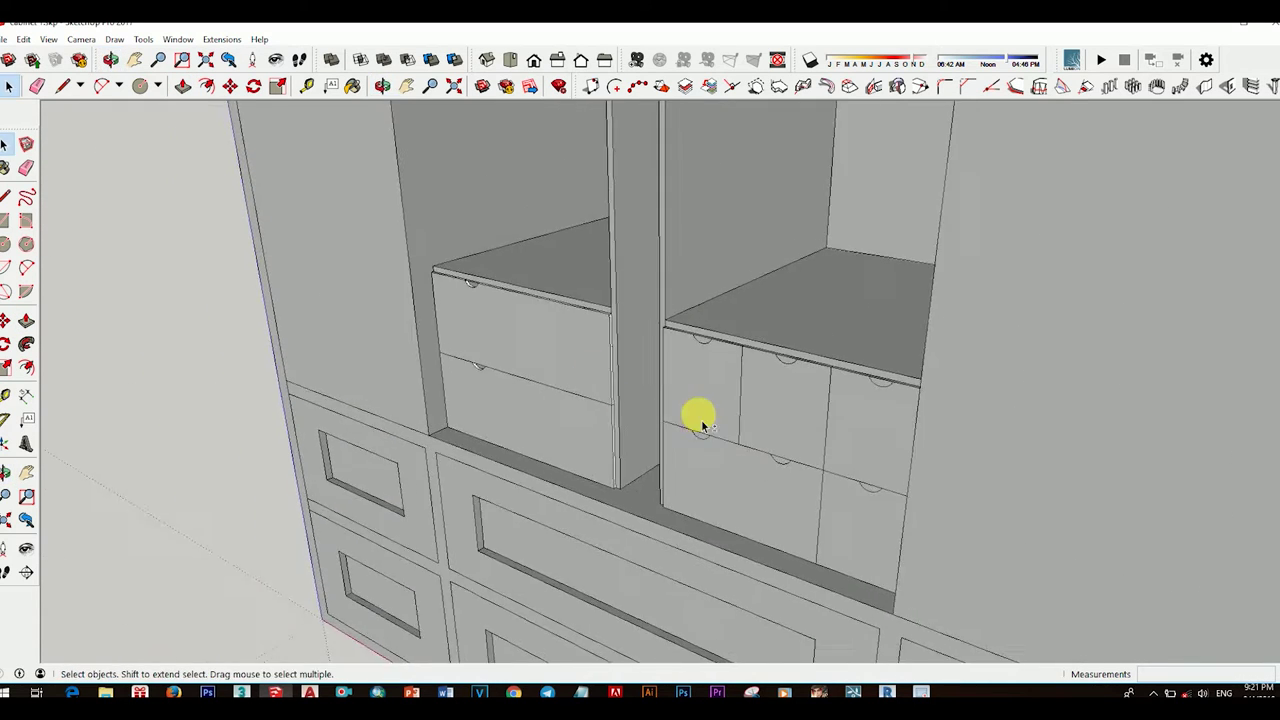
scroll(694, 417, up, 5)
middle_drag(694, 417, 549, 396)
scroll(549, 396, up, 3)
scroll(512, 390, down, 3)
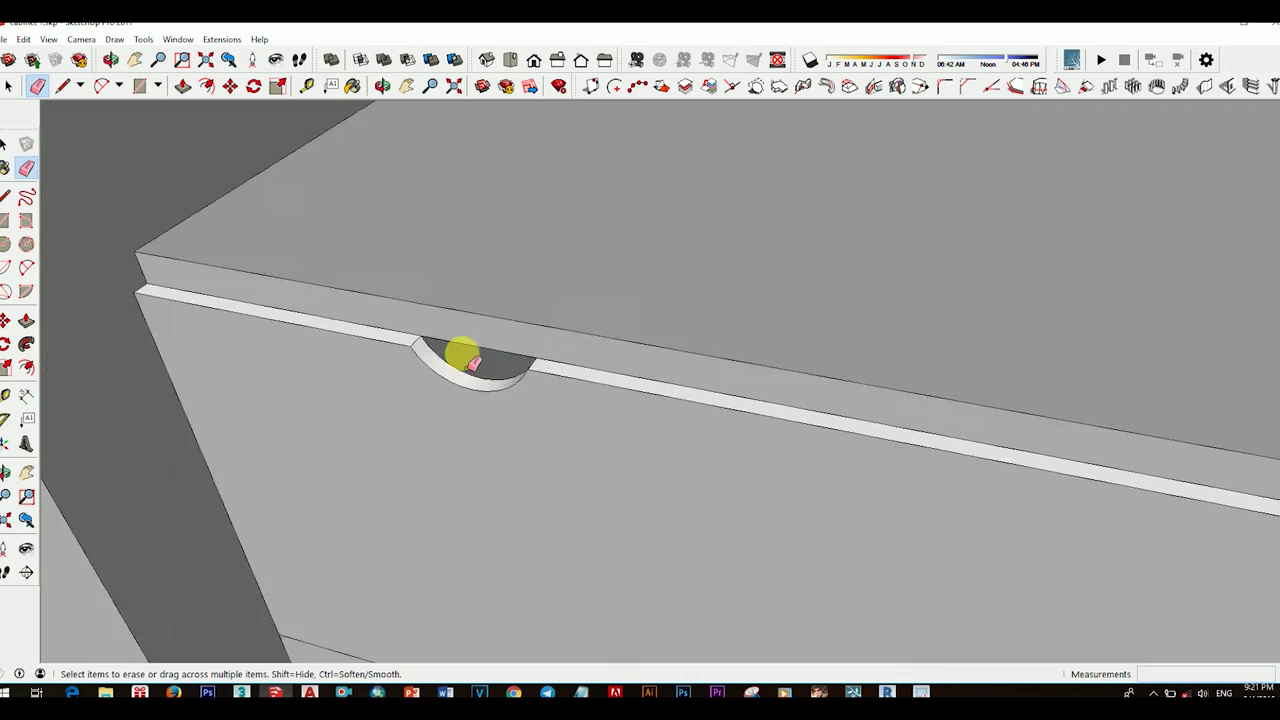
mouse_move(457, 351)
middle_down()
mouse_move(591, 397)
mouse_move(537, 471)
mouse_move(655, 489)
mouse_move(619, 520)
middle_up()
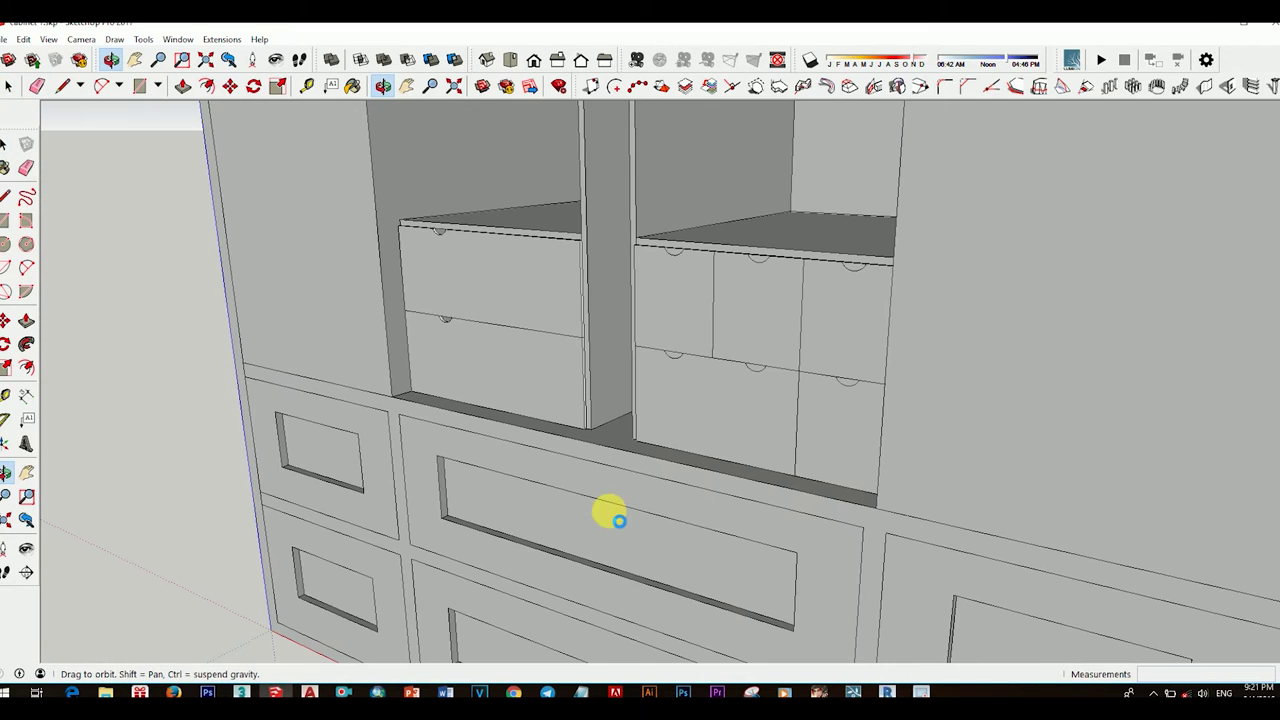
Step: Push a small drawer front in the right cubby in by 5mm
middle_drag(733, 393, 666, 363)
scroll(666, 363, up, 2)
right_click(663, 230)
key(Escape)
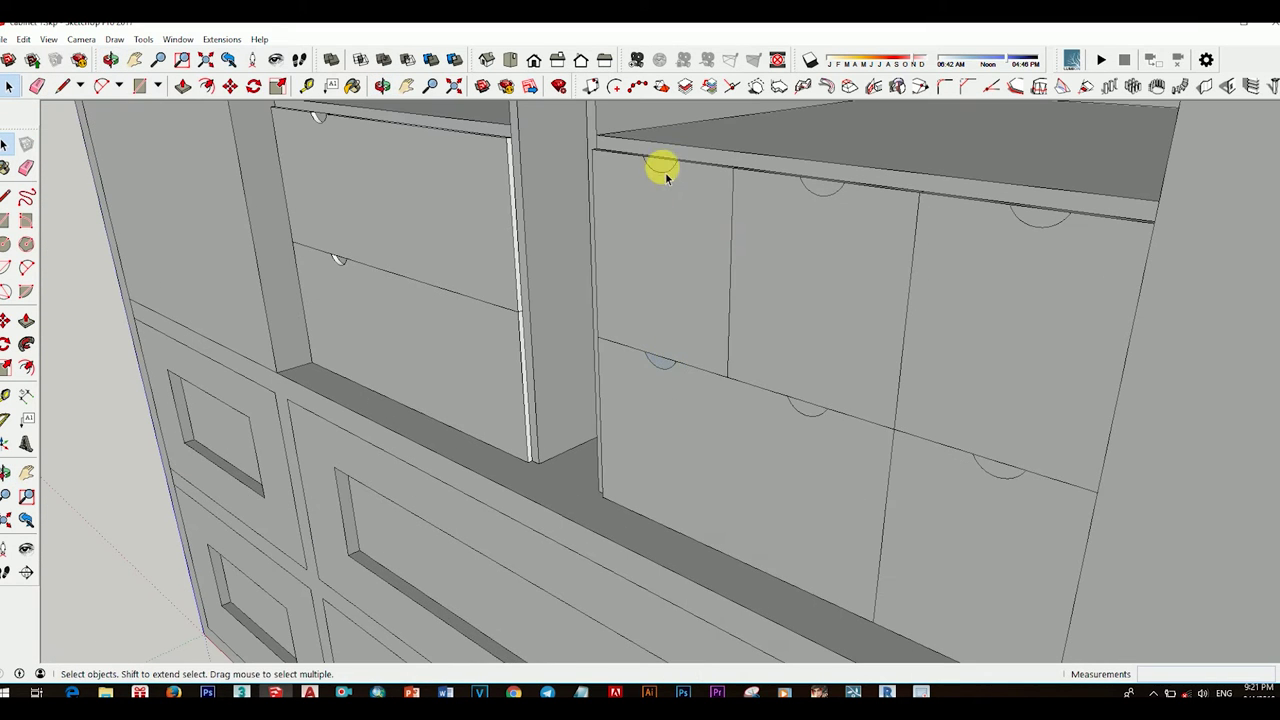
right_click(818, 197)
middle_drag(894, 286, 951, 294)
right_click(951, 294)
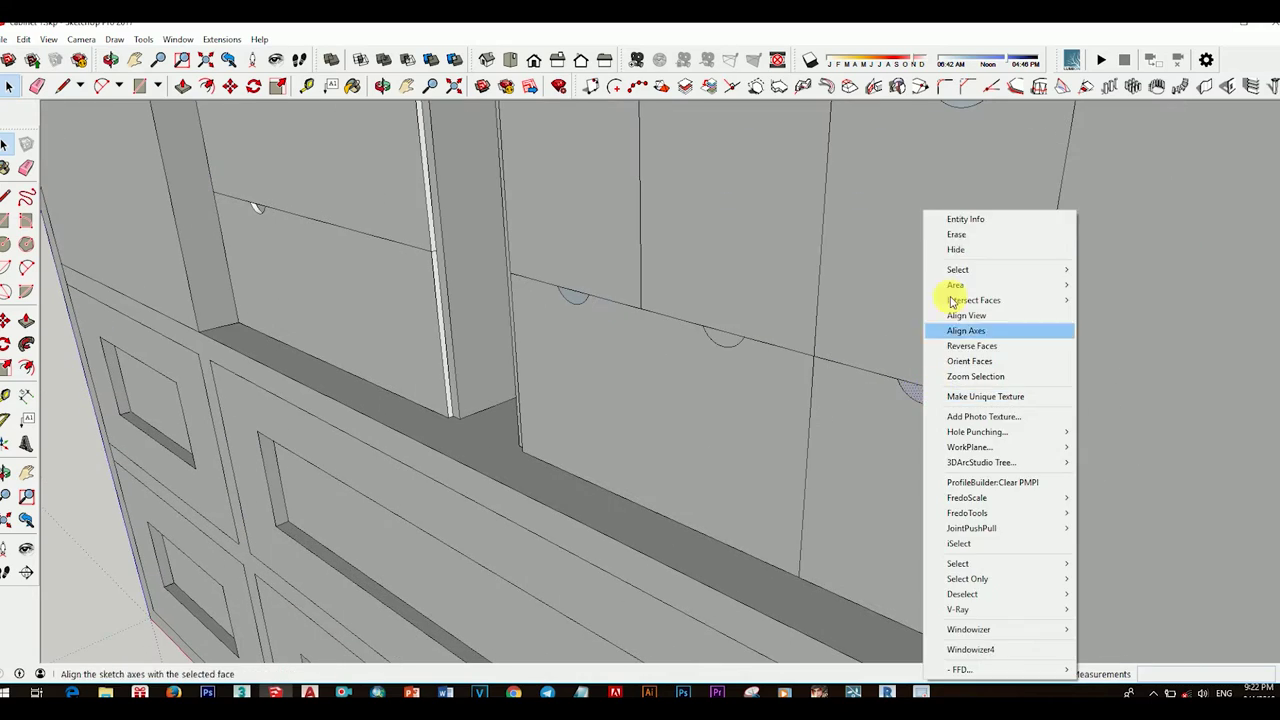
key(Escape)
right_click(717, 345)
key(Escape)
mouse_move(766, 329)
middle_down()
mouse_move(714, 449)
mouse_move(894, 366)
mouse_move(595, 281)
mouse_move(940, 414)
mouse_move(957, 337)
mouse_move(828, 372)
middle_up()
click(871, 360)
scroll(828, 372, down, 3)
key(space)
scroll(866, 346, up, 3)
key(p)
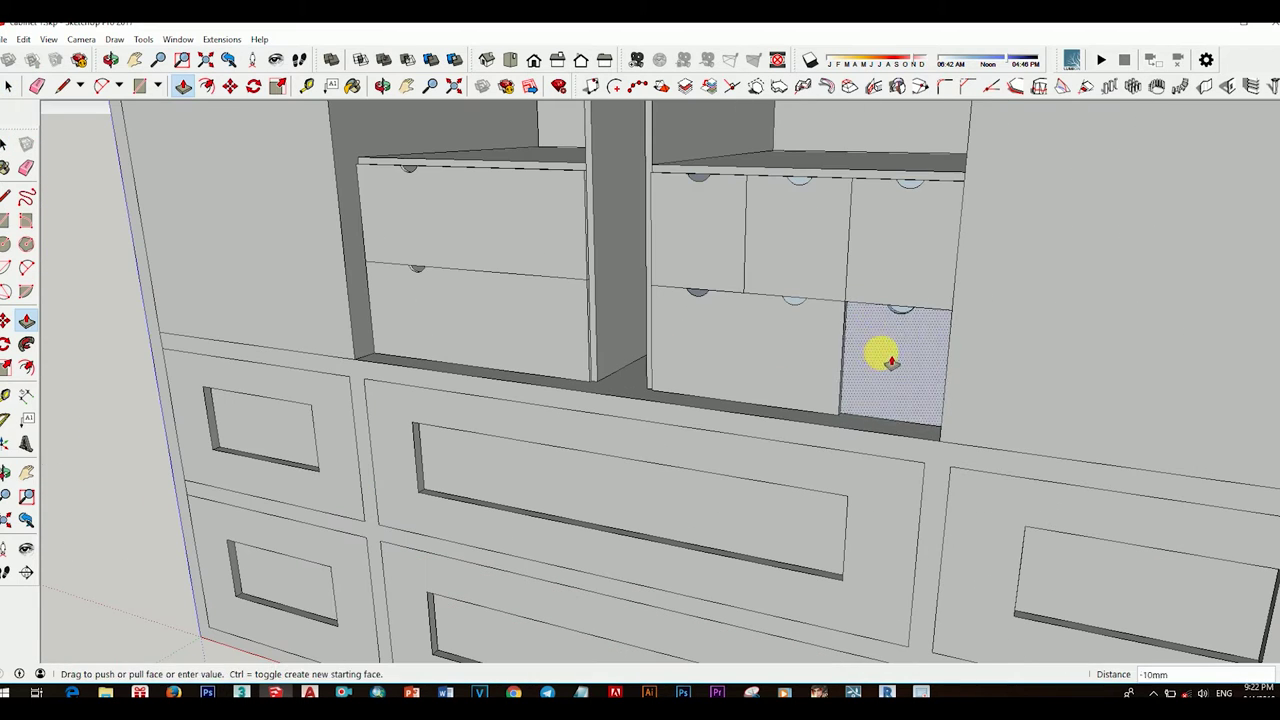
click(886, 354)
key(Return)
scroll(813, 354, up, 3)
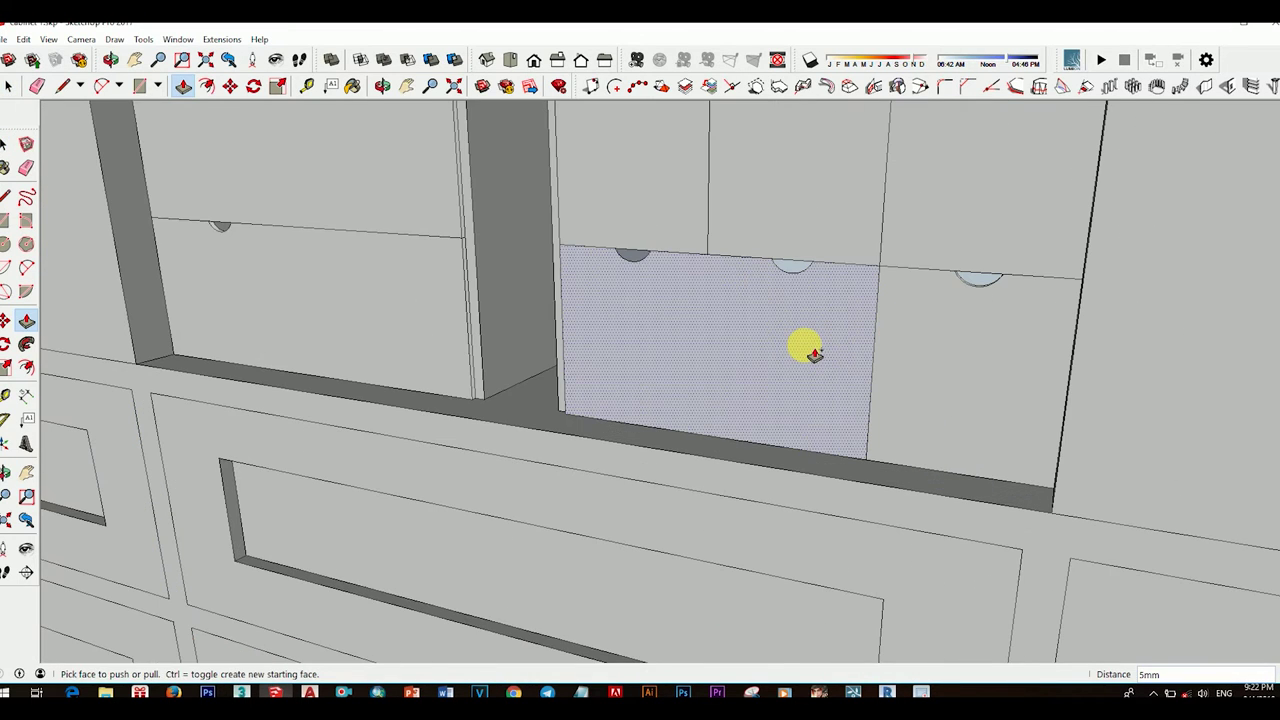
Step: Offset another right-cubby drawer front by the same 5mm
mouse_move(851, 277)
middle_down()
mouse_move(794, 274)
mouse_move(778, 302)
middle_up()
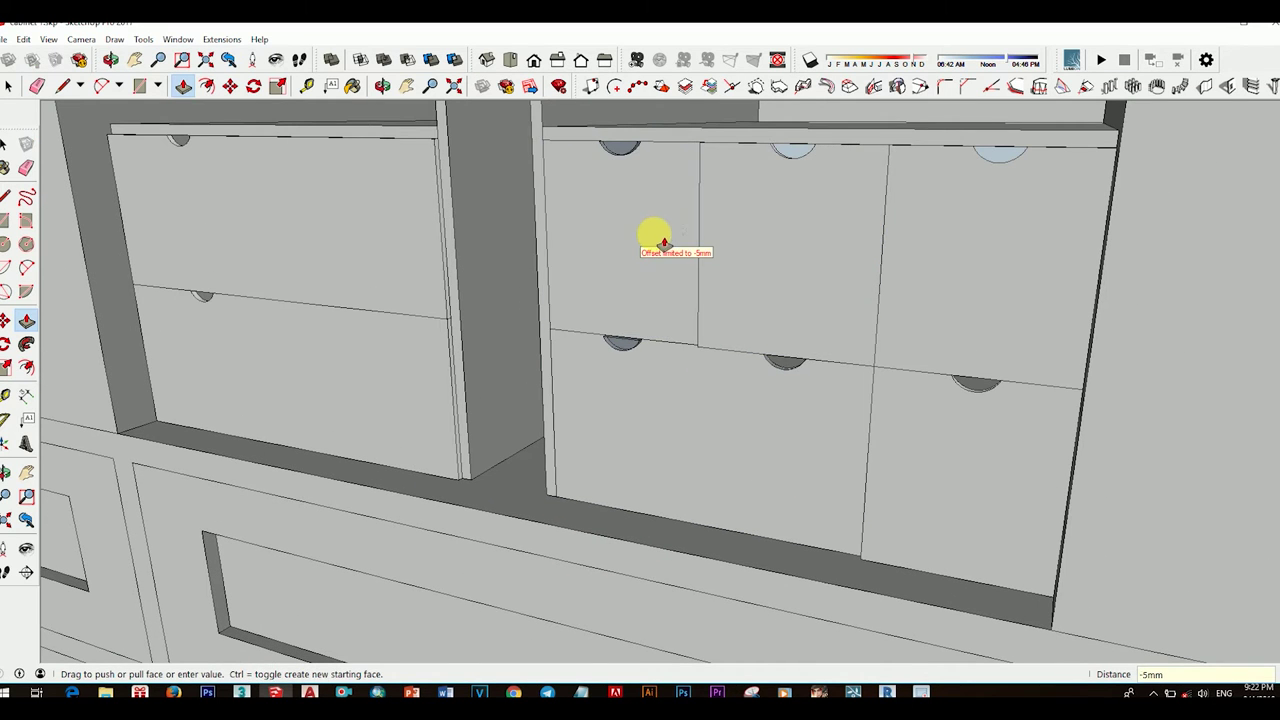
scroll(671, 254, down, 3)
scroll(760, 274, up, 4)
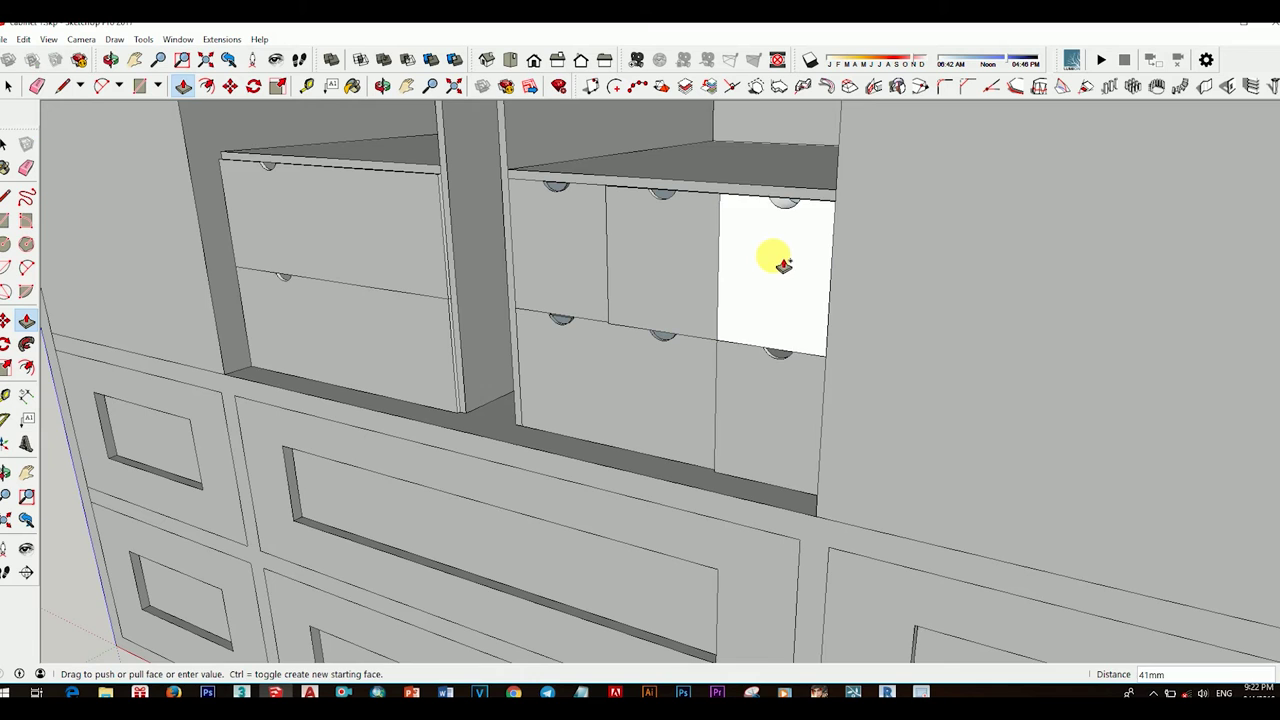
click(779, 268)
scroll(777, 300, down, 3)
key(space)
scroll(700, 309, down, 3)
scroll(677, 366, up, 1)
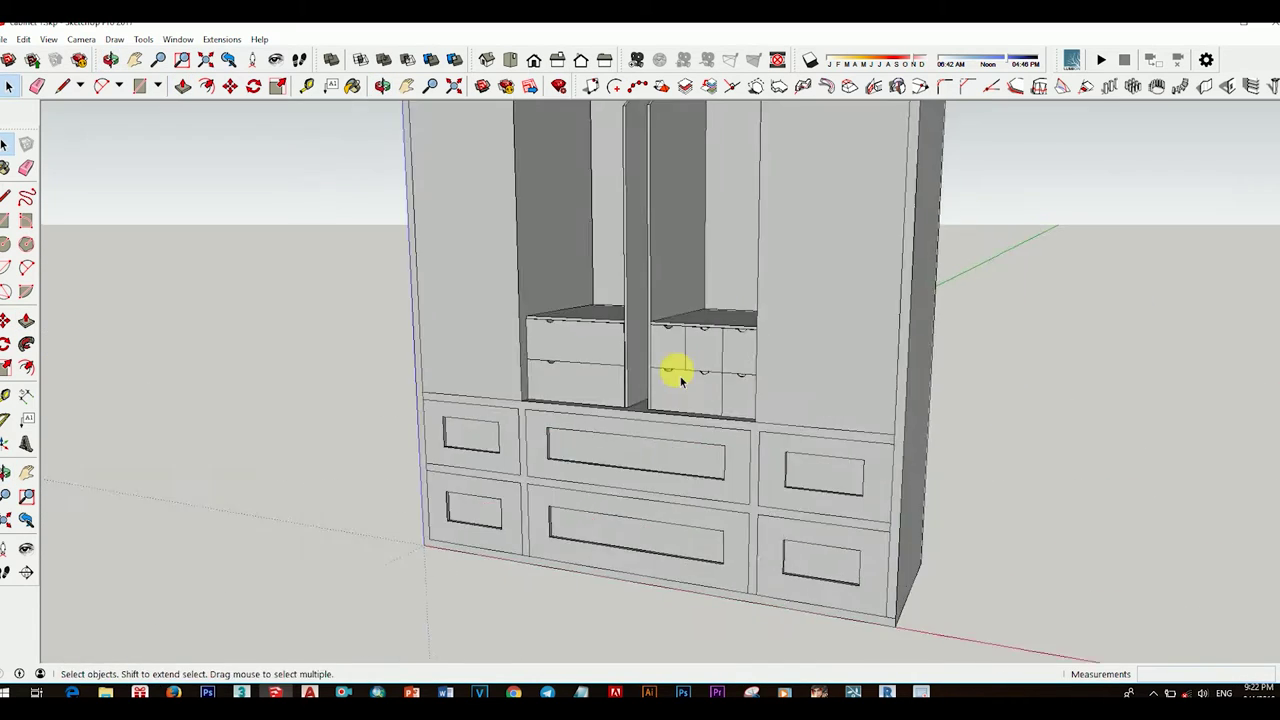
scroll(738, 388, up, 1)
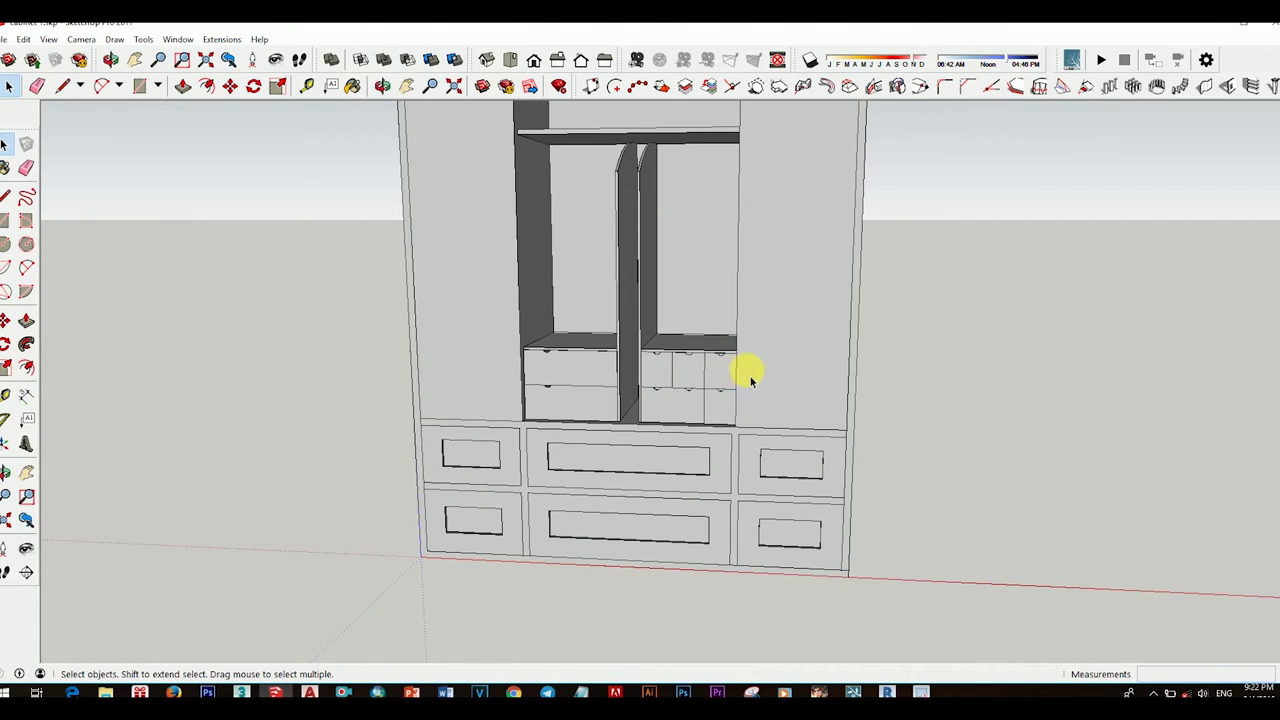
scroll(750, 380, up, 2)
middle_drag(591, 343, 751, 394)
scroll(700, 375, up, 3)
mouse_move(663, 357)
middle_down()
mouse_move(754, 400)
mouse_move(709, 400)
middle_up()
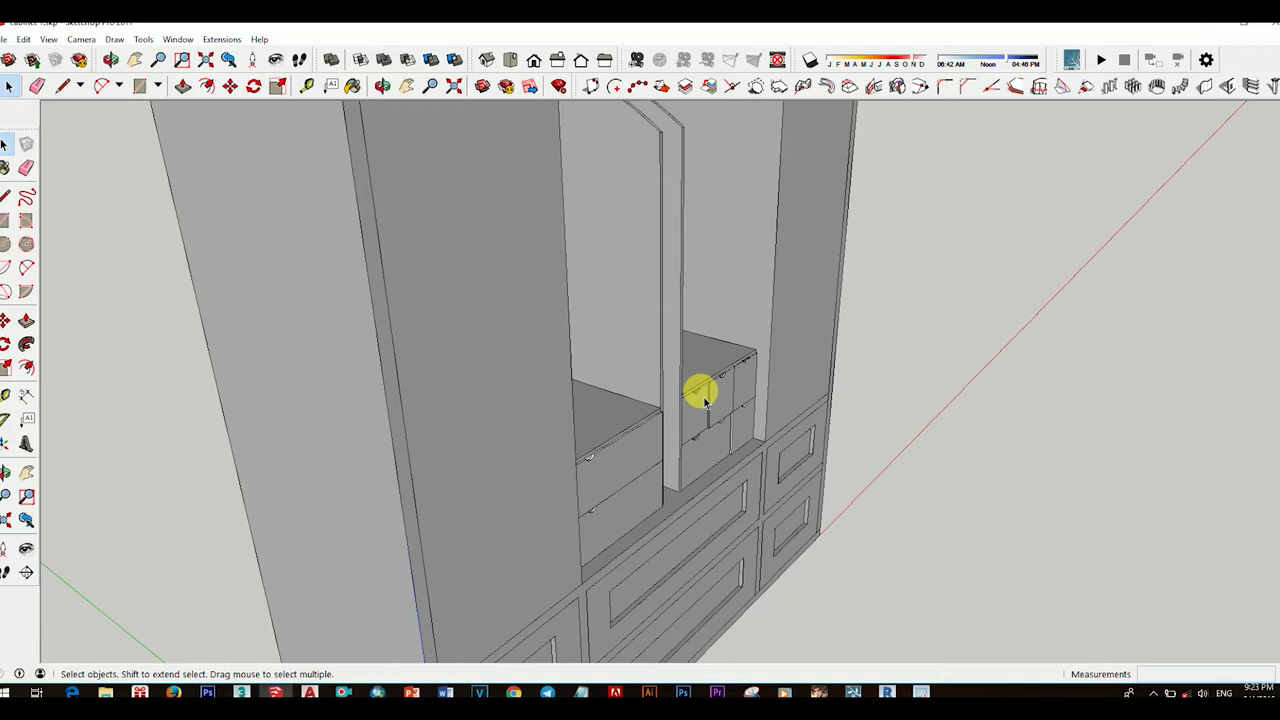
mouse_move(700, 380)
middle_down()
mouse_move(431, 354)
mouse_move(565, 370)
middle_up()
click(572, 372)
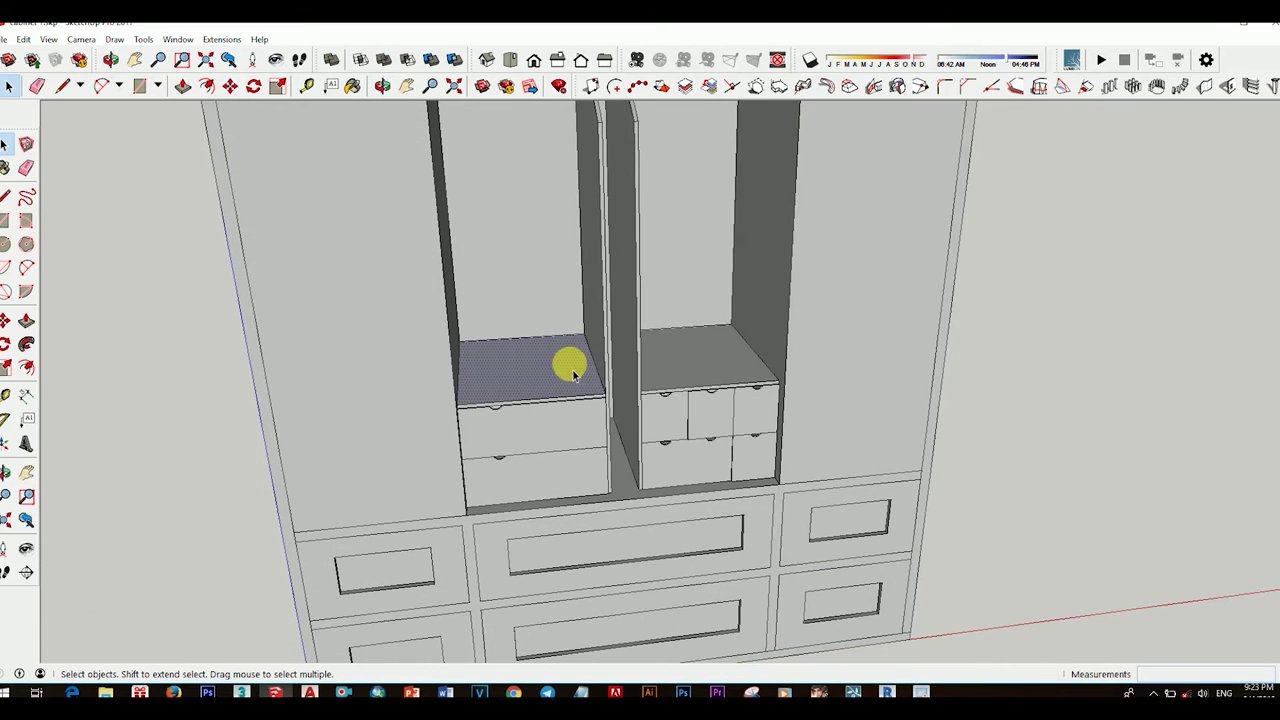
middle_drag(709, 381, 909, 354)
scroll(909, 354, down, 3)
scroll(660, 300, up, 4)
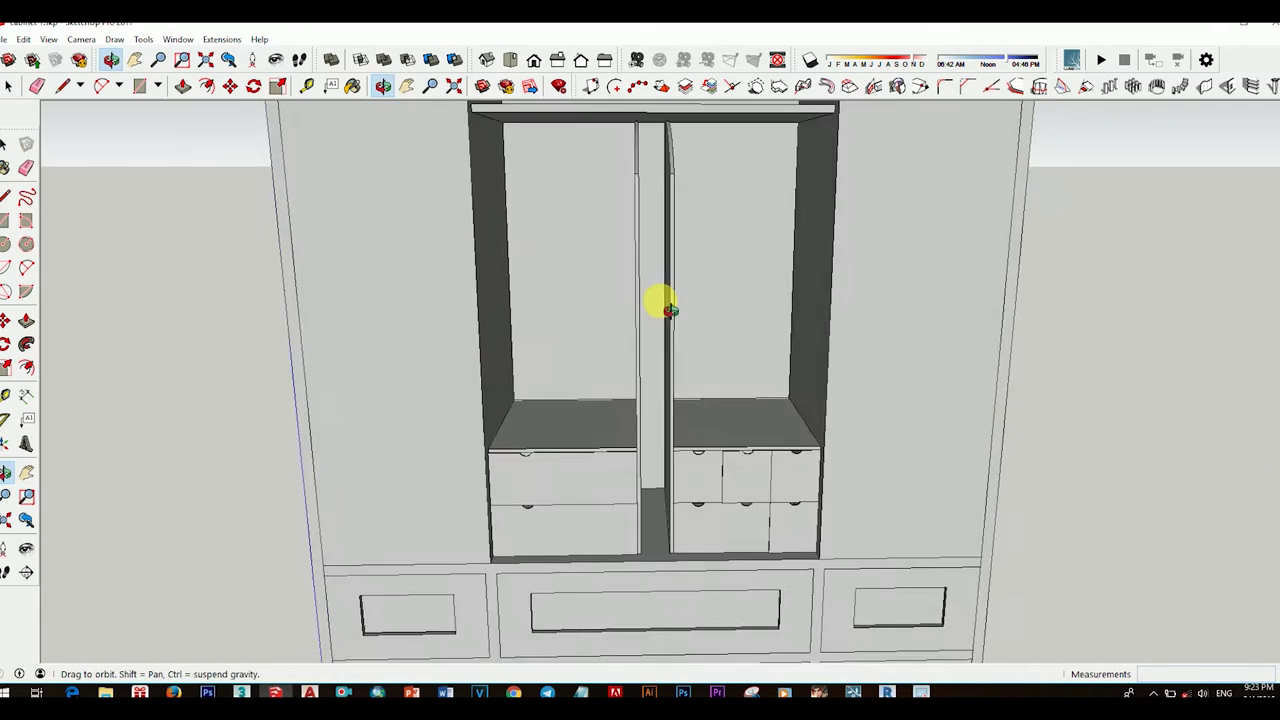
mouse_move(660, 300)
middle_down()
mouse_move(719, 309)
mouse_move(629, 271)
middle_up()
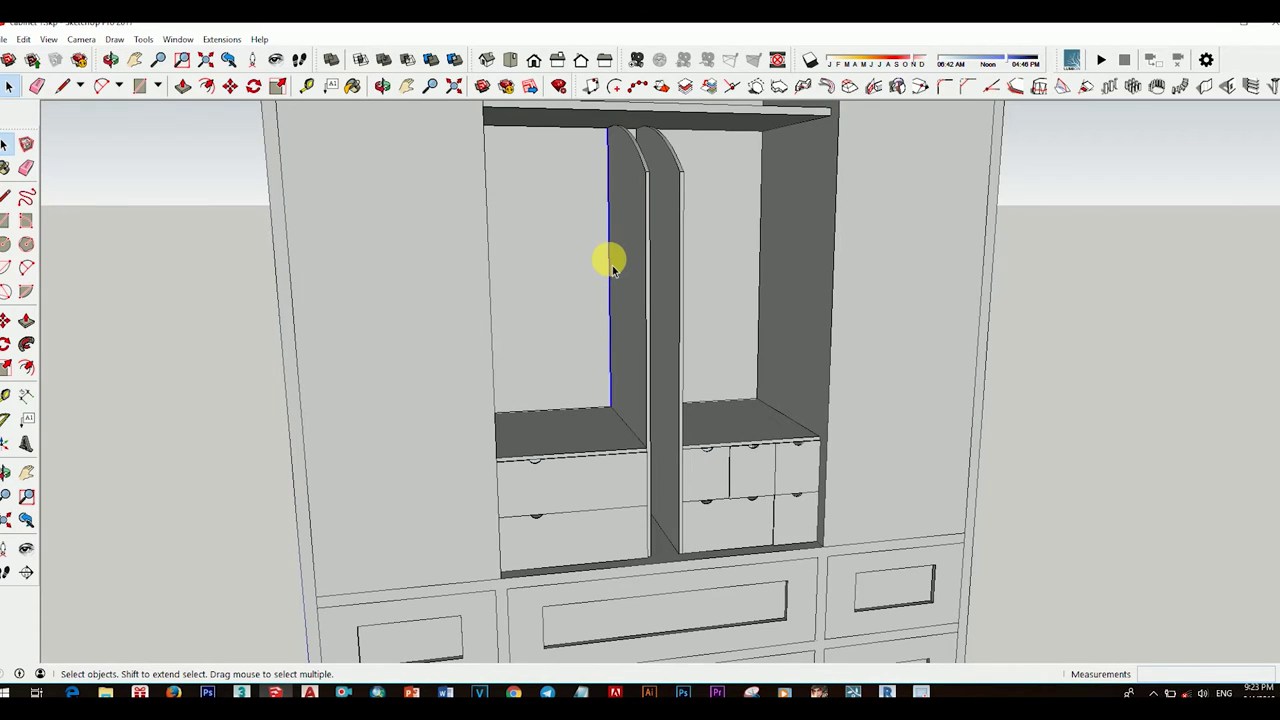
Step: Divide the selected inner edge into equal segments and copy the shelves upward
right_click(612, 265)
click(649, 338)
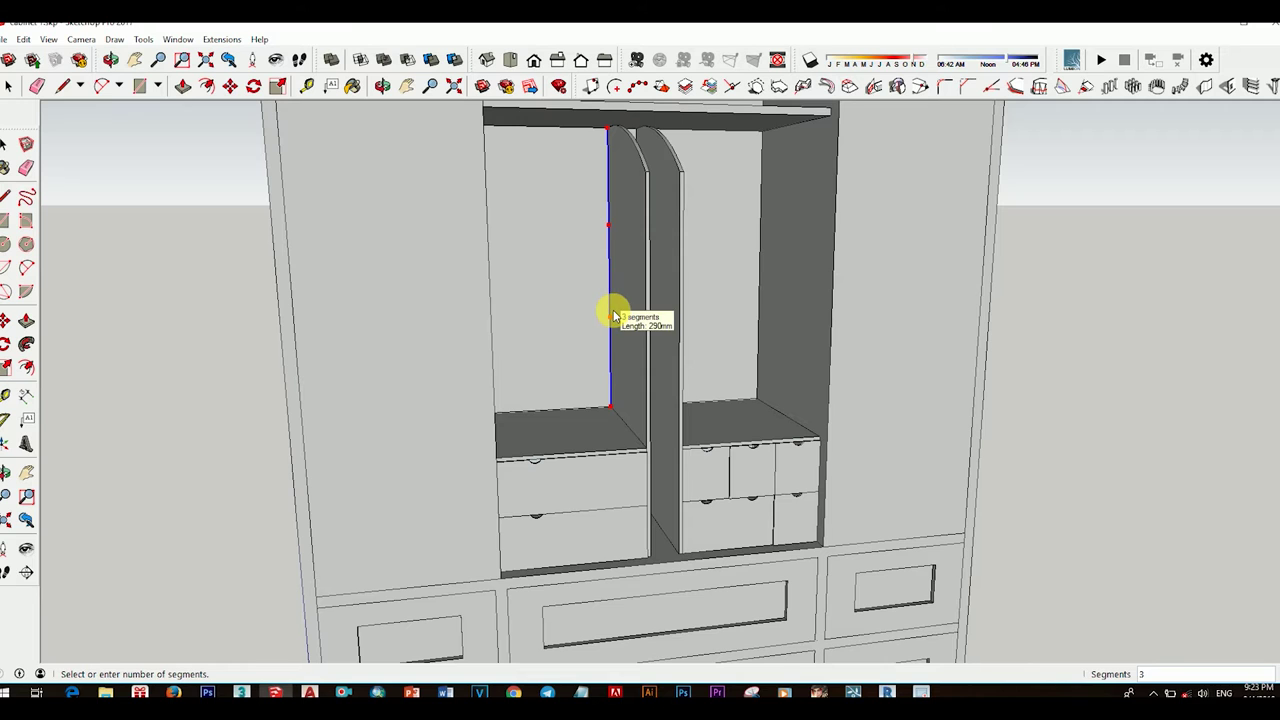
click(614, 338)
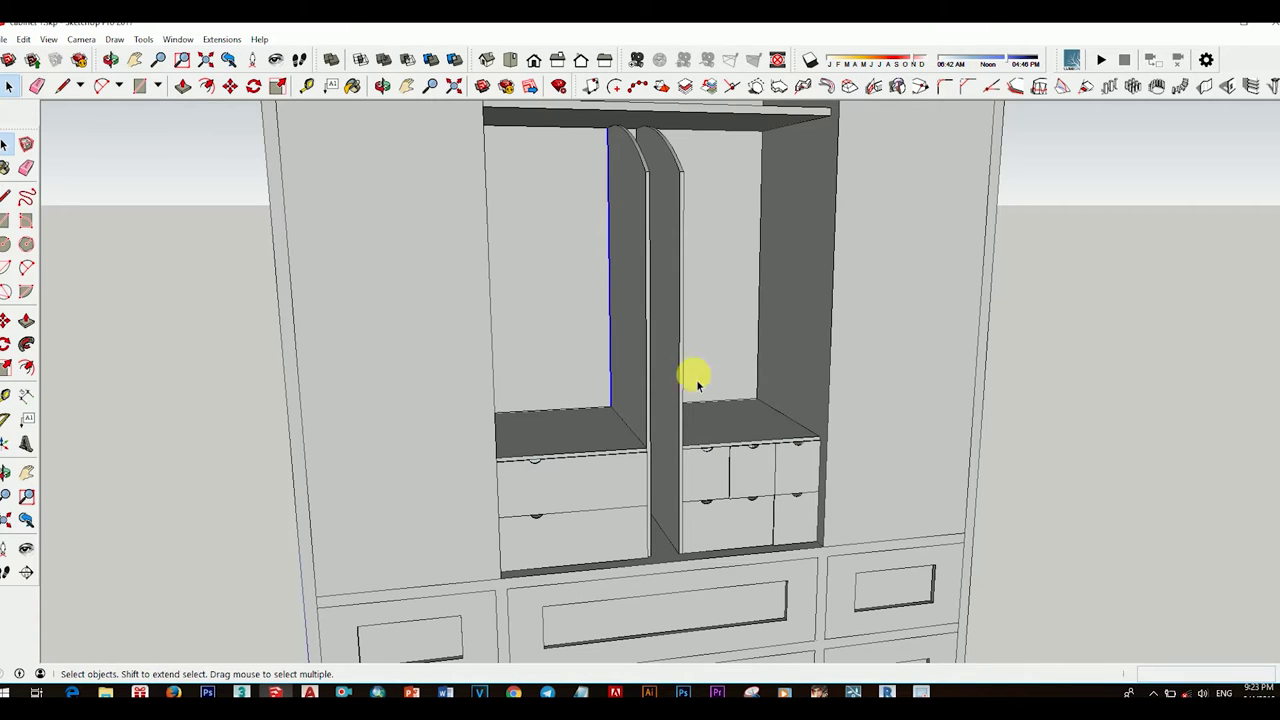
middle_drag(612, 440, 610, 449)
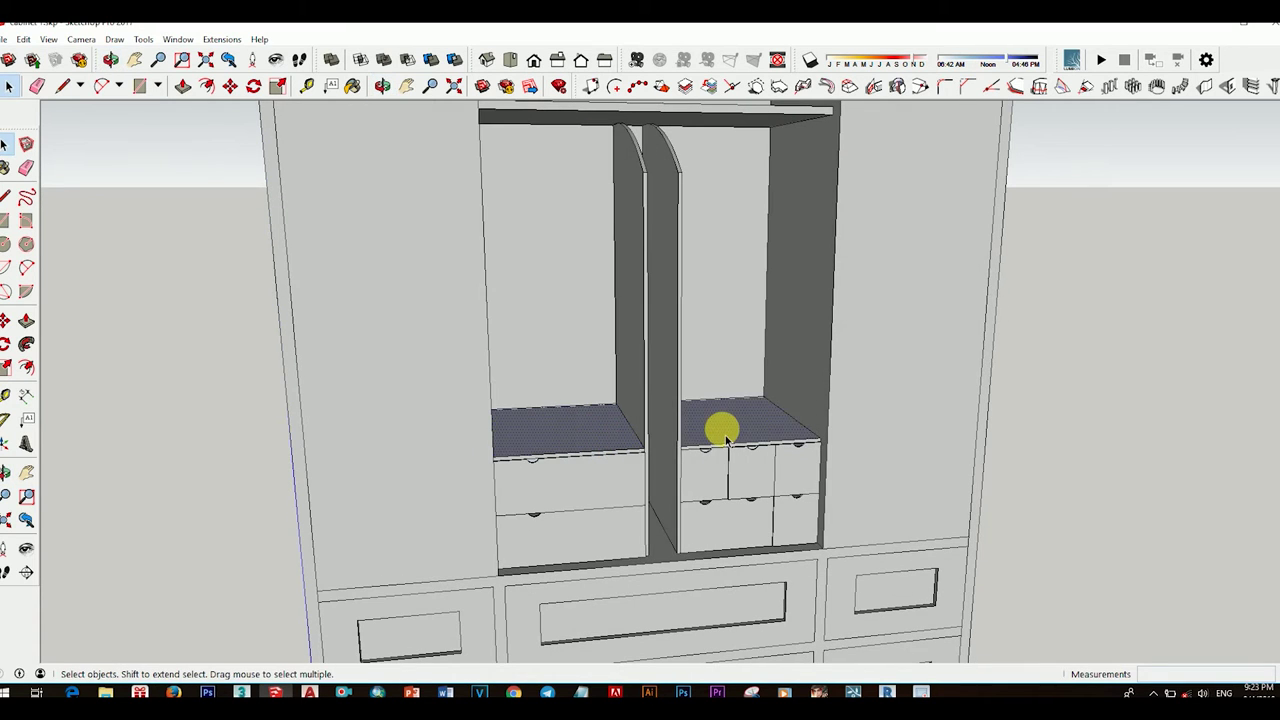
click(608, 419)
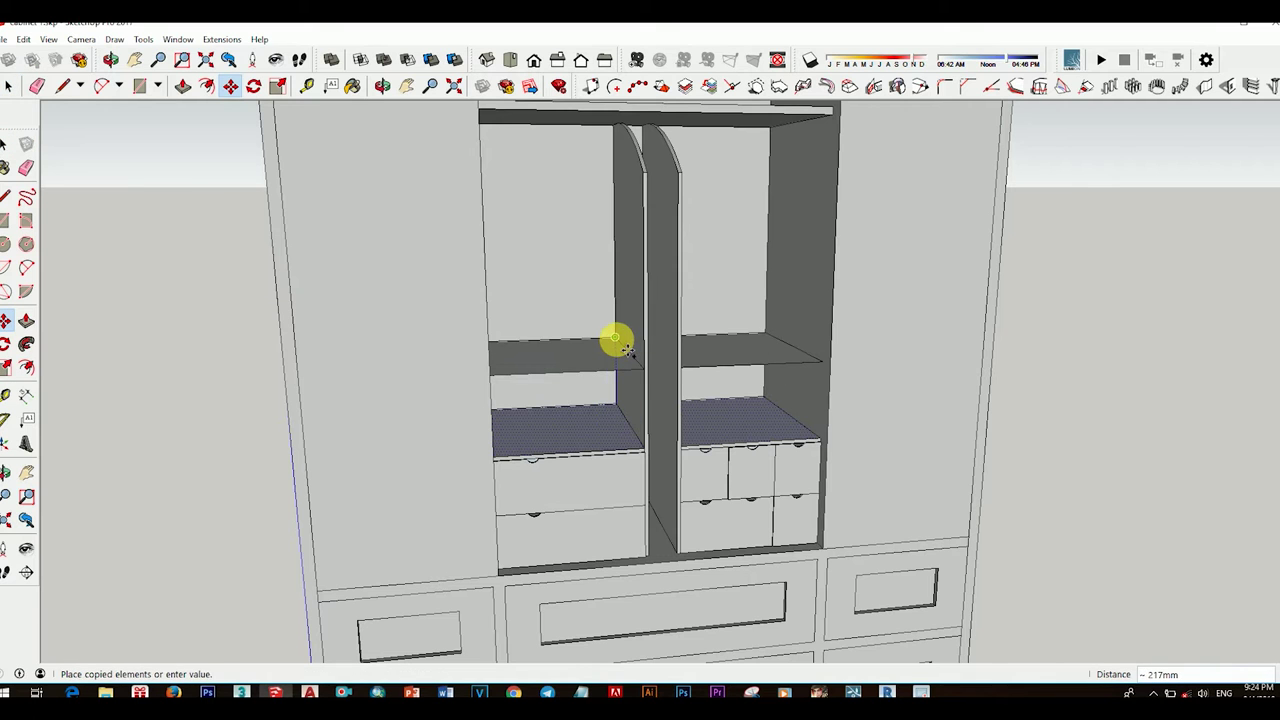
click(614, 338)
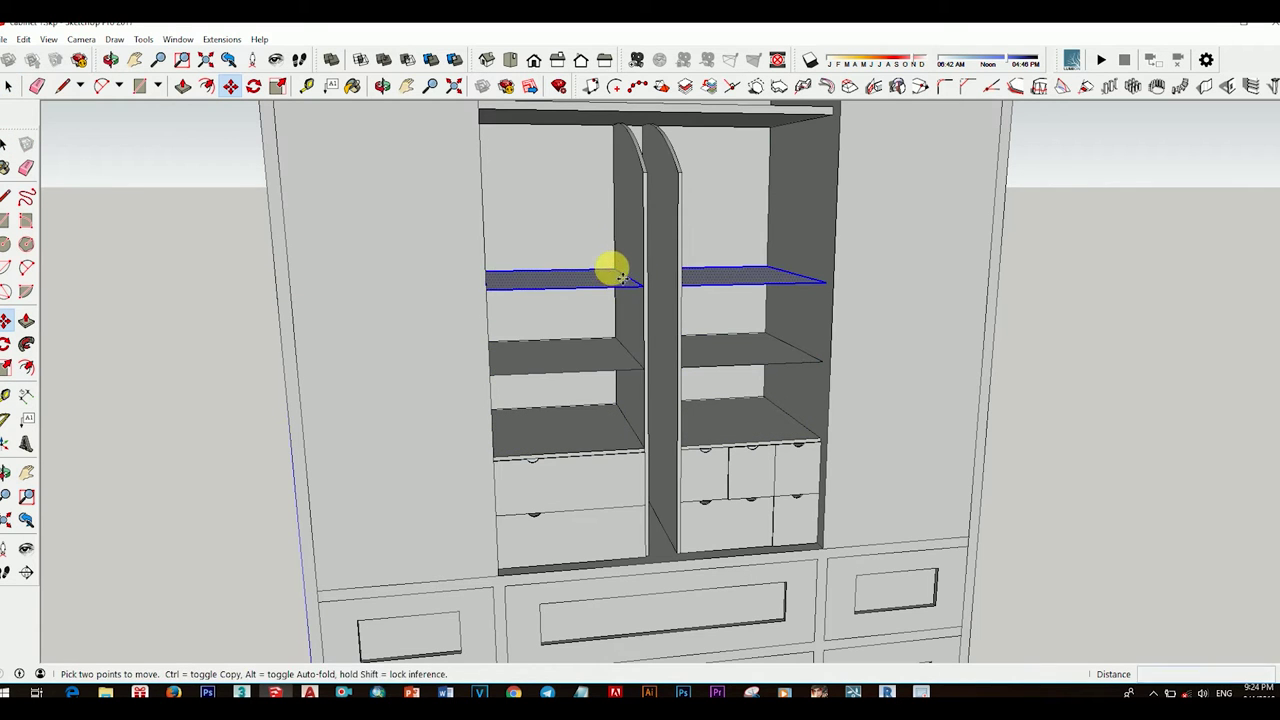
Step: Extend the shelf's front face outward by 10 mm with Push/Pull
scroll(609, 200, down, 3)
mouse_move(609, 337)
middle_down()
mouse_move(580, 257)
mouse_move(605, 365)
middle_up()
scroll(605, 365, up, 2)
key(space)
key(p)
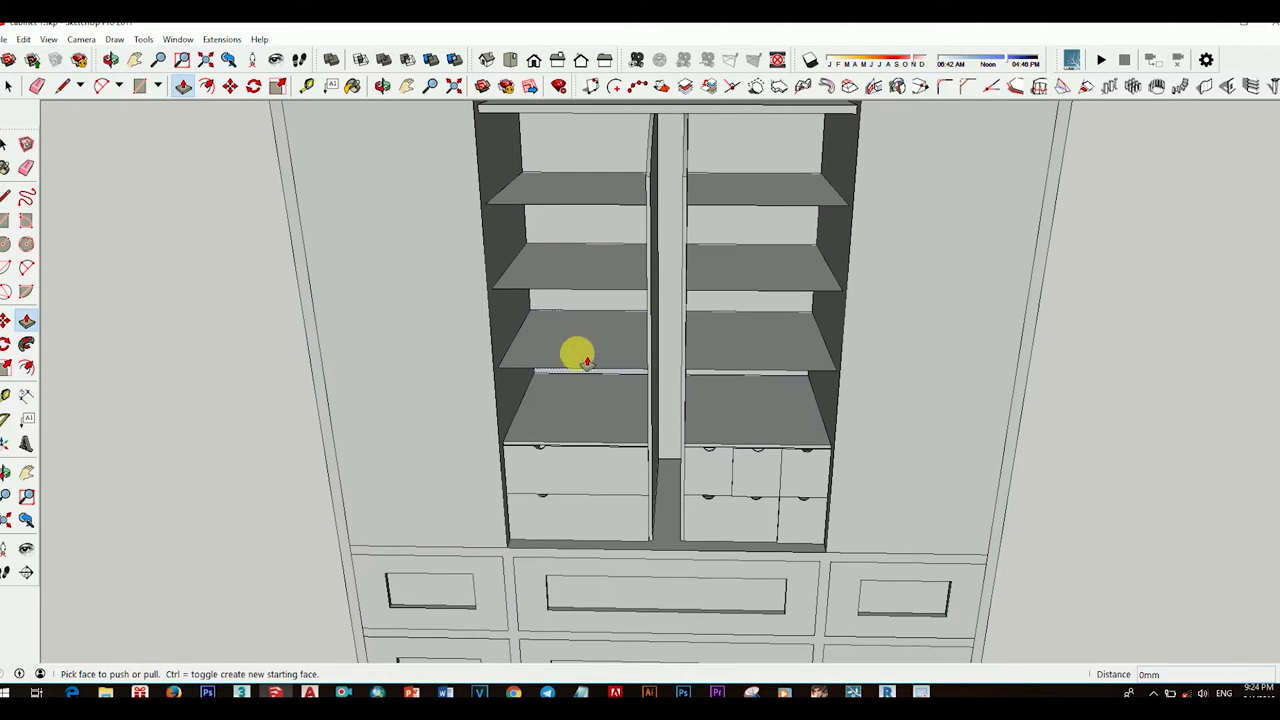
drag(571, 354, 588, 365)
key(Return)
scroll(620, 390, down, 1)
scroll(657, 425, up, 5)
Step: Orbit to view the left compartment wall above the shelf
key(space)
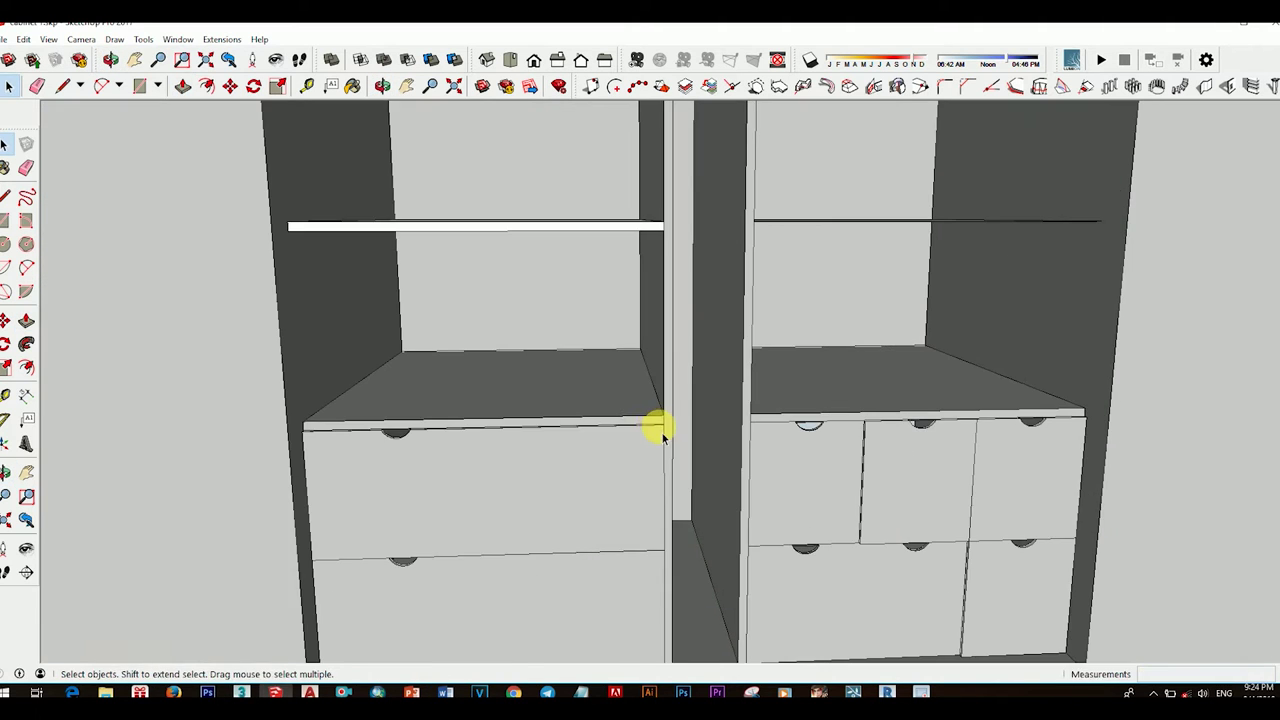
key(l)
scroll(627, 413, down, 4)
key(p)
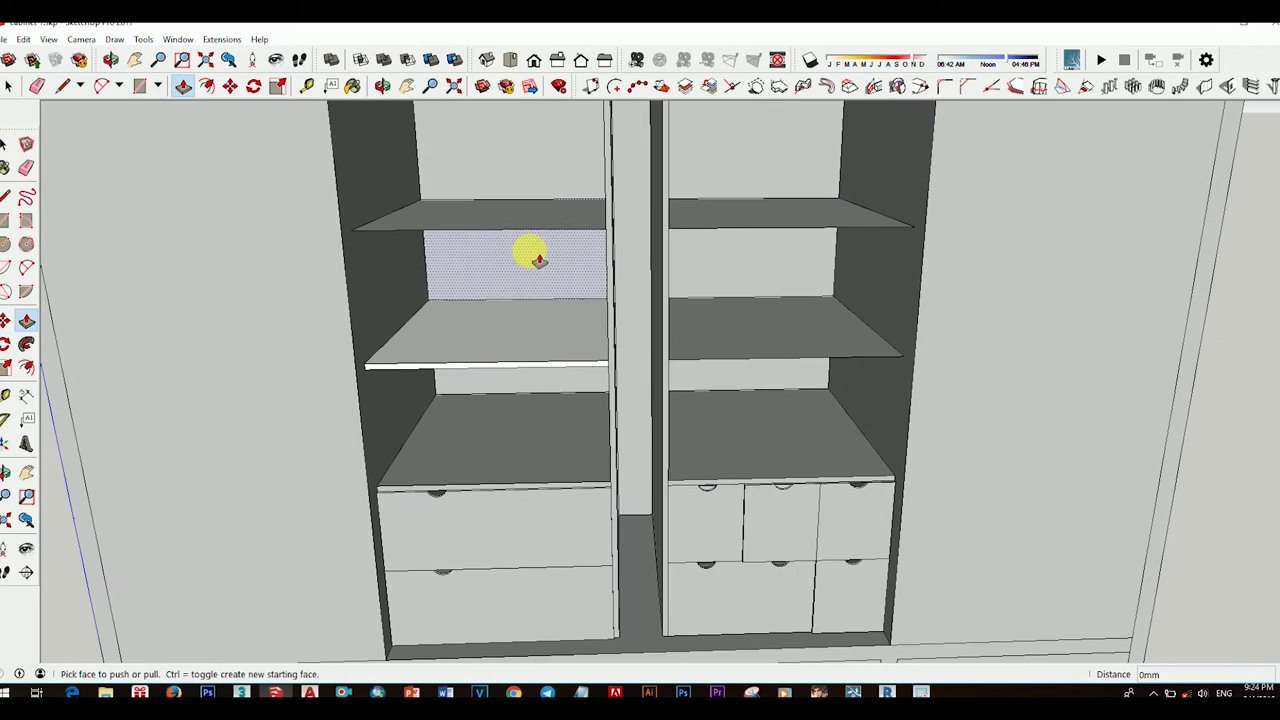
scroll(560, 240, down, 1)
scroll(561, 240, down, 3)
scroll(646, 320, down, 2)
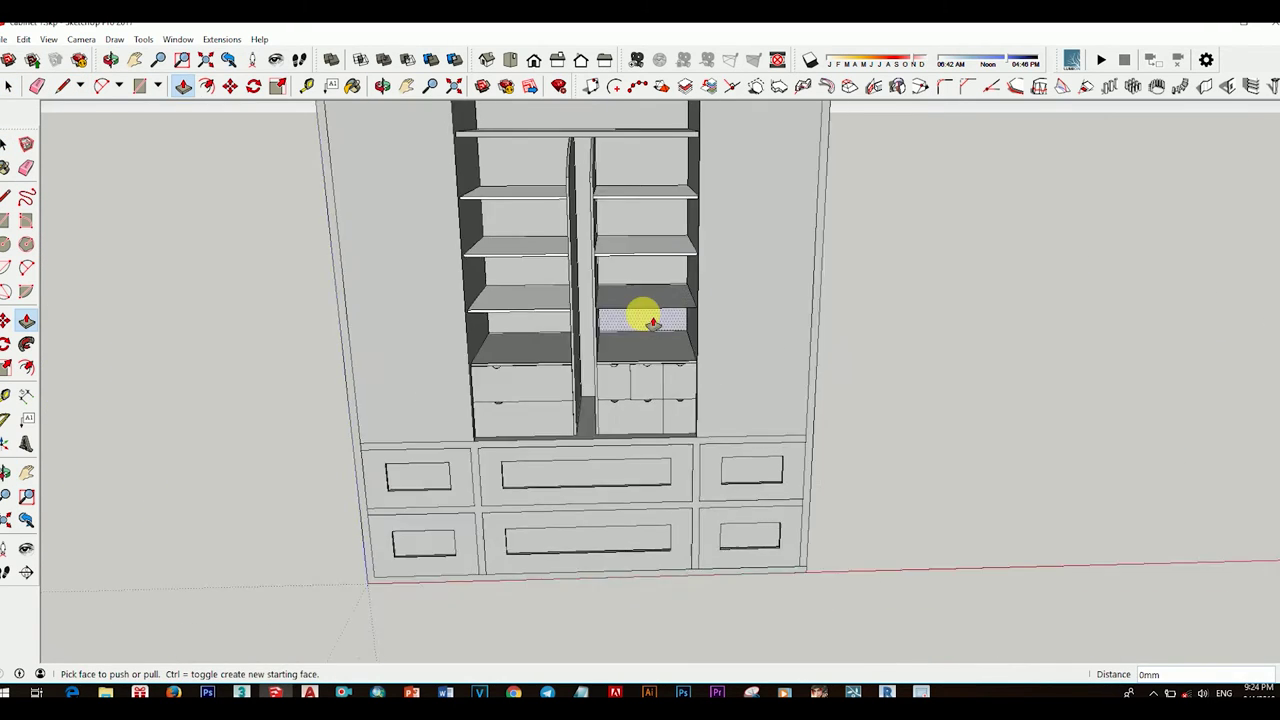
mouse_move(646, 320)
middle_down()
mouse_move(571, 209)
mouse_move(661, 323)
mouse_move(449, 329)
middle_up()
scroll(557, 371, up, 2)
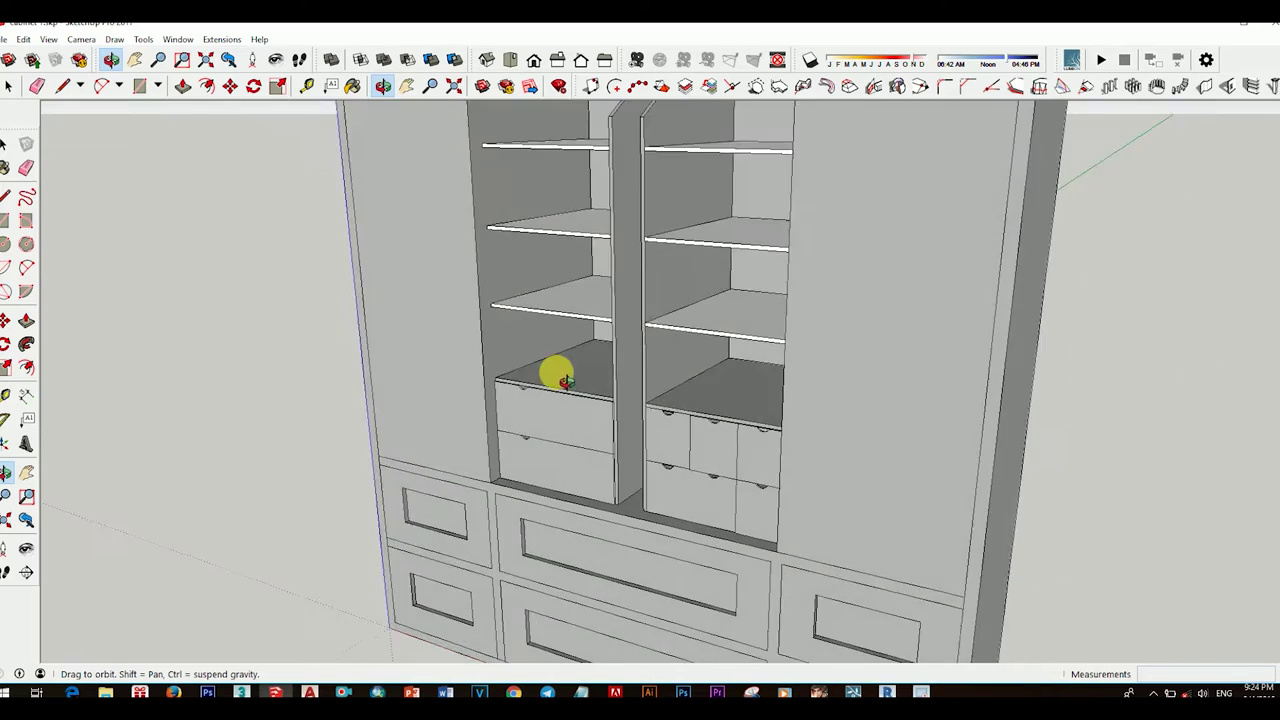
scroll(549, 385, up, 1)
scroll(510, 265, up, 3)
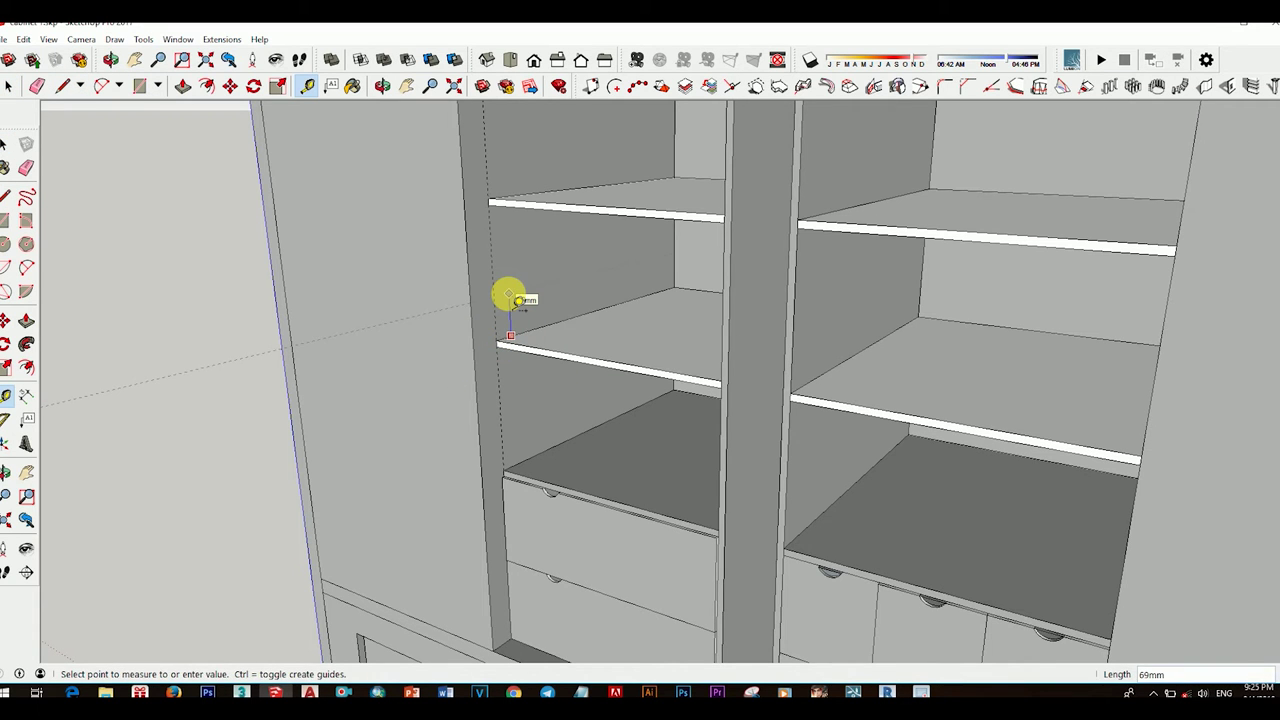
Step: Draw a small circle on the left compartment wall at the guide
scroll(510, 300, down, 2)
key(space)
scroll(510, 348, up, 4)
scroll(493, 398, up, 1)
key(c)
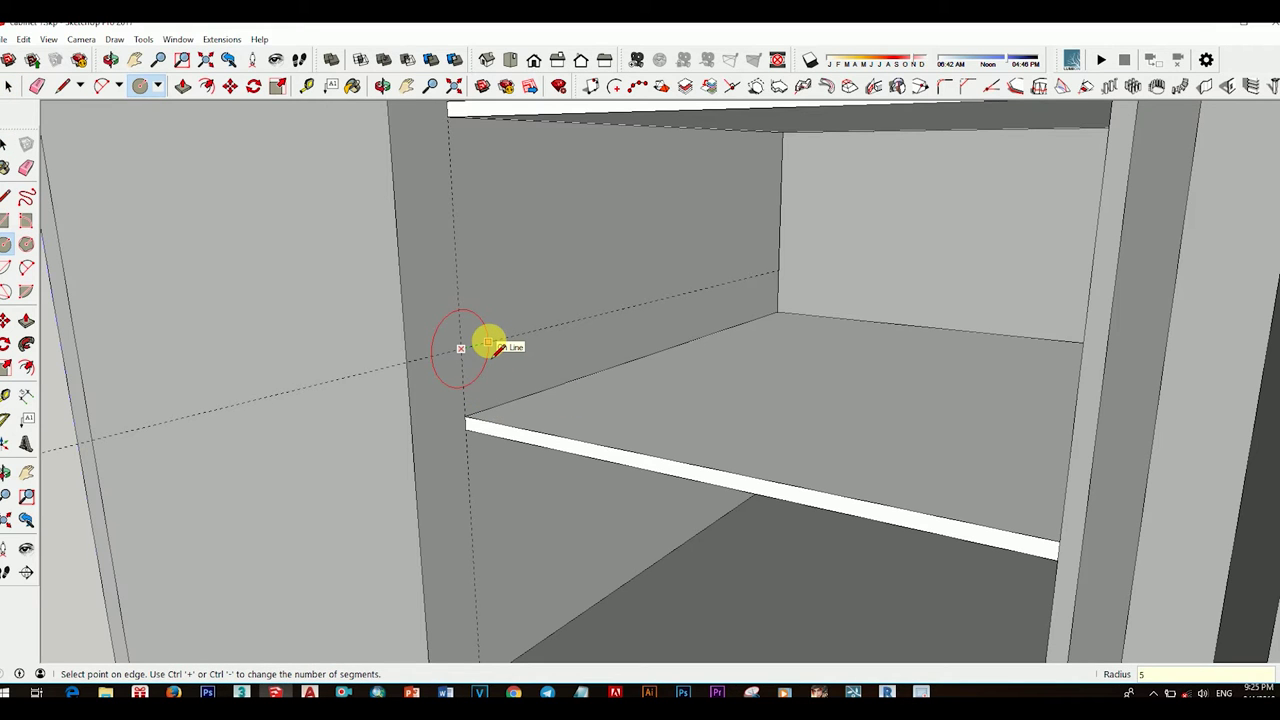
key(space)
scroll(515, 380, up, 1)
mouse_move(474, 380)
middle_down()
mouse_move(480, 343)
mouse_move(548, 405)
middle_up()
scroll(541, 399, down, 2)
Step: Copy the small circle onto the divider using Move with Ctrl
key(m)
scroll(470, 391, up, 1)
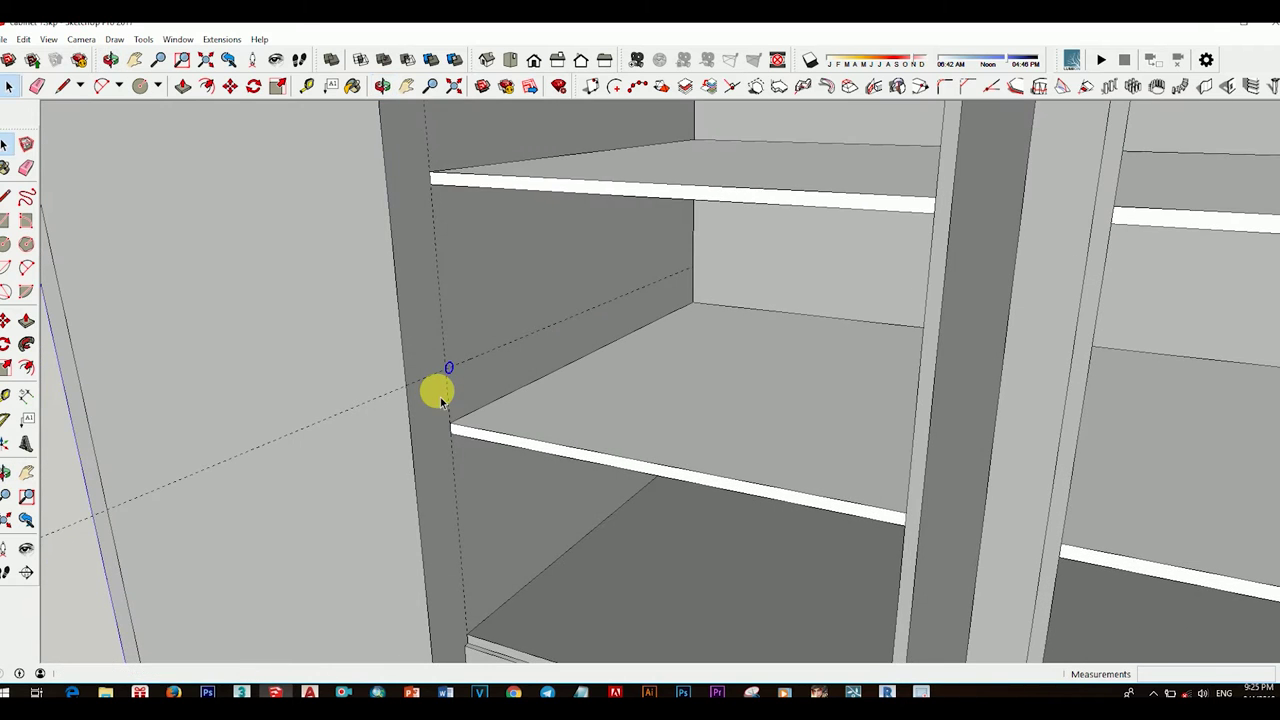
scroll(436, 455, up, 2)
click(442, 403)
key(ctrl)
scroll(394, 234, down, 2)
scroll(400, 134, down, 1)
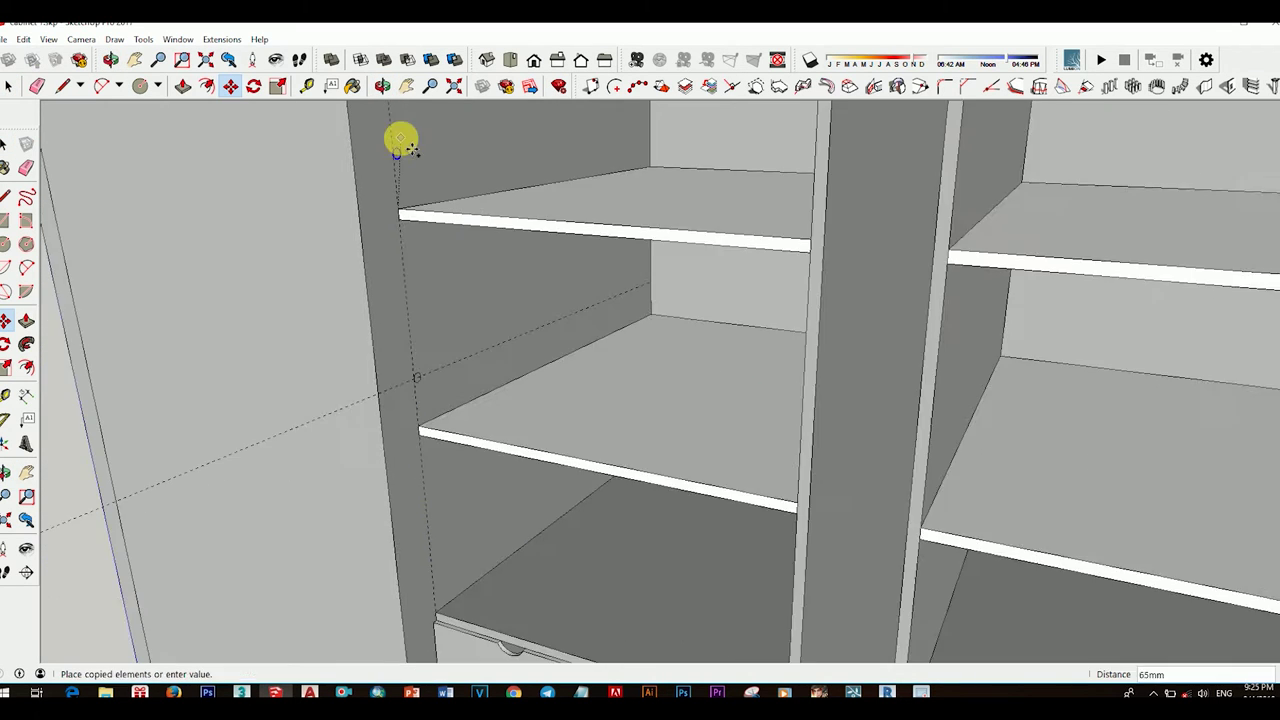
scroll(374, 177, up, 1)
scroll(370, 180, up, 1)
scroll(369, 180, down, 2)
scroll(470, 275, up, 2)
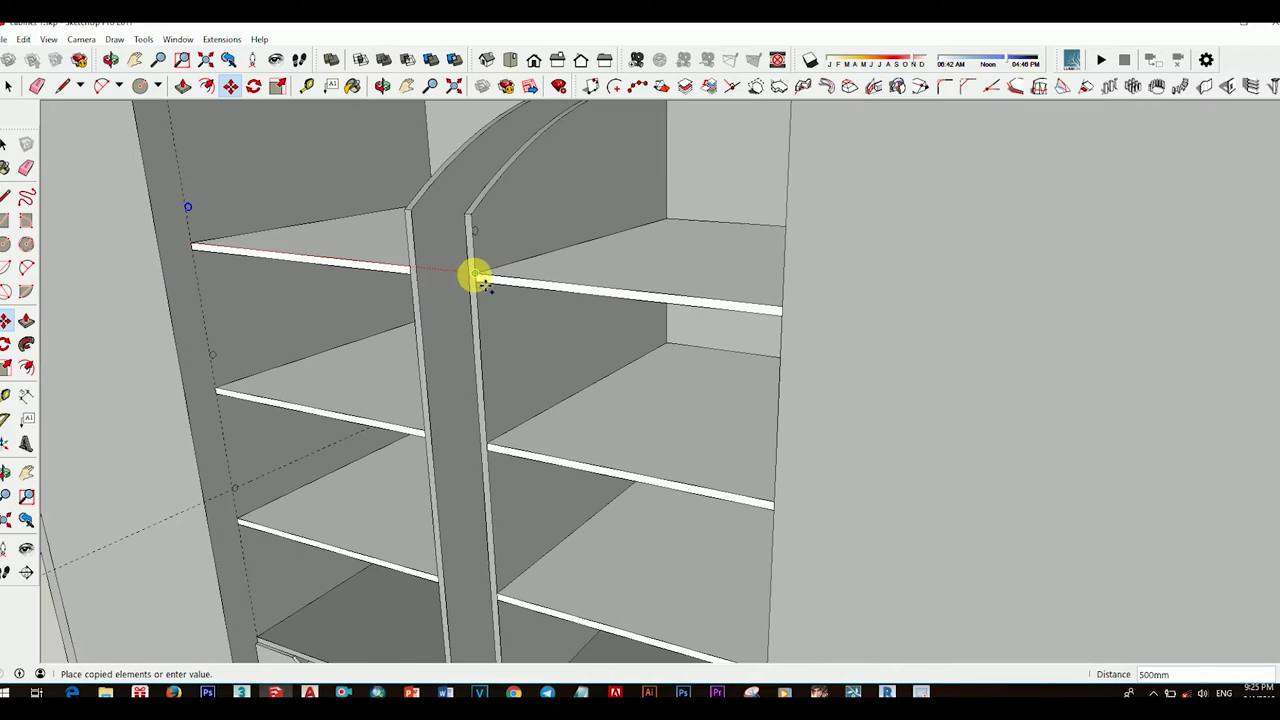
click(481, 279)
scroll(470, 300, down, 1)
scroll(452, 337, up, 1)
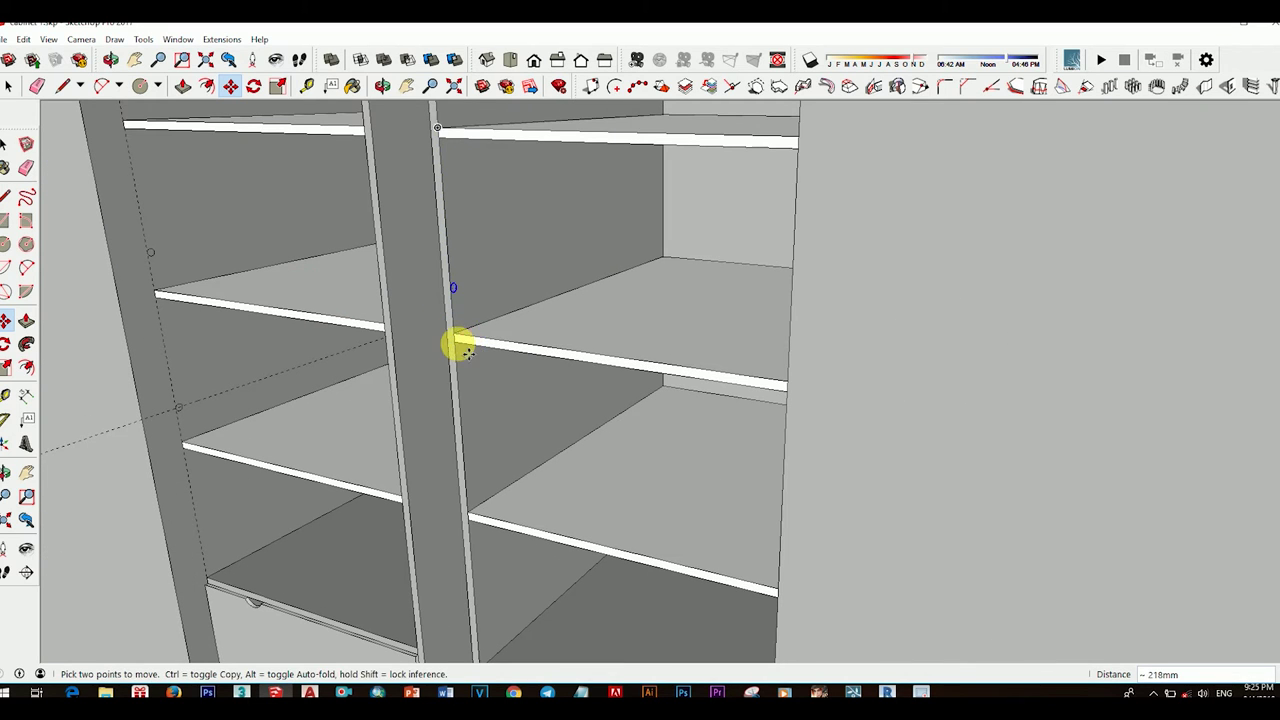
Step: Place another circle copy lower on the divider
scroll(496, 455, down, 1)
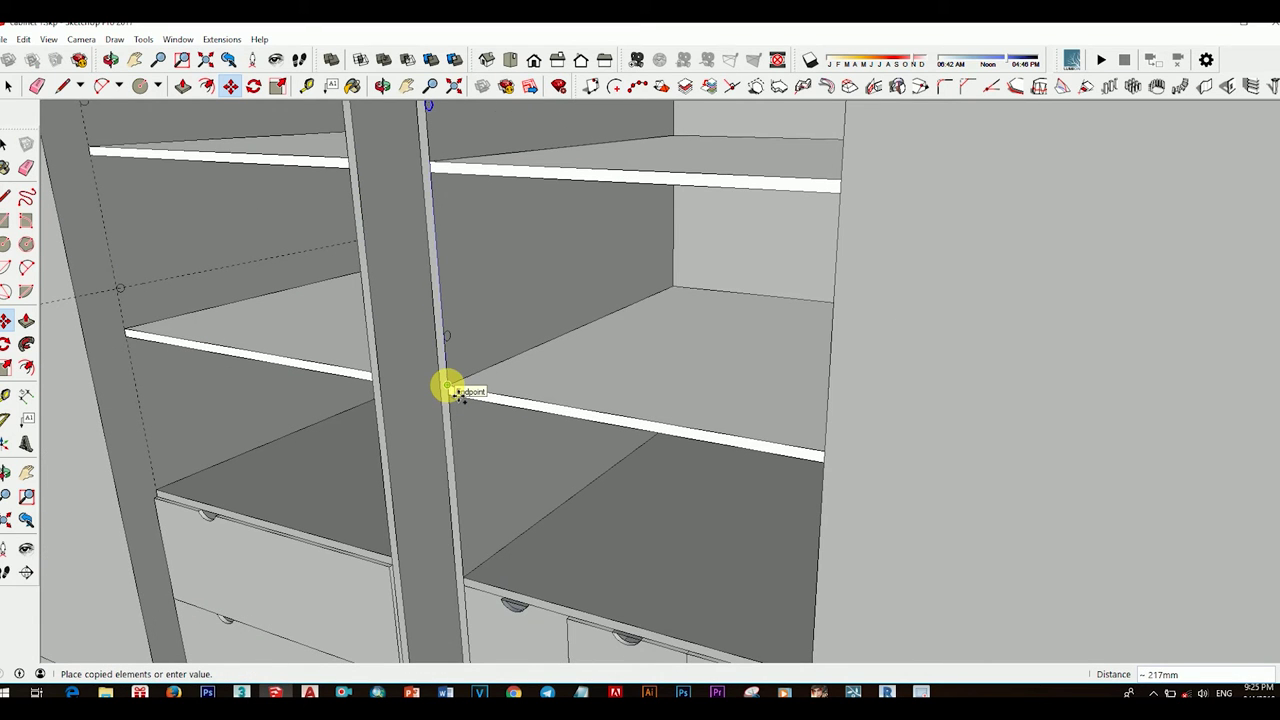
scroll(445, 388, up, 1)
click(445, 388)
scroll(486, 457, down, 1)
scroll(474, 469, up, 1)
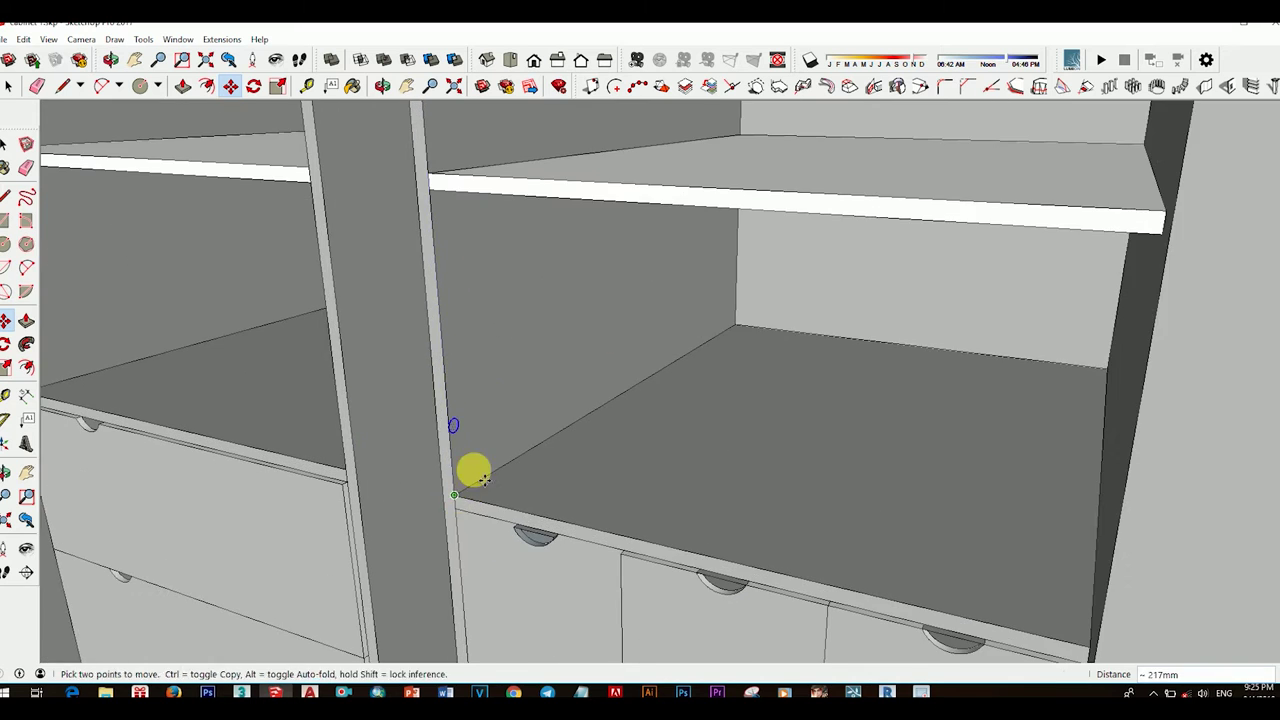
scroll(640, 400, down, 1)
key(space)
scroll(226, 454, down, 1)
scroll(395, 335, up, 1)
scroll(395, 335, up, 2)
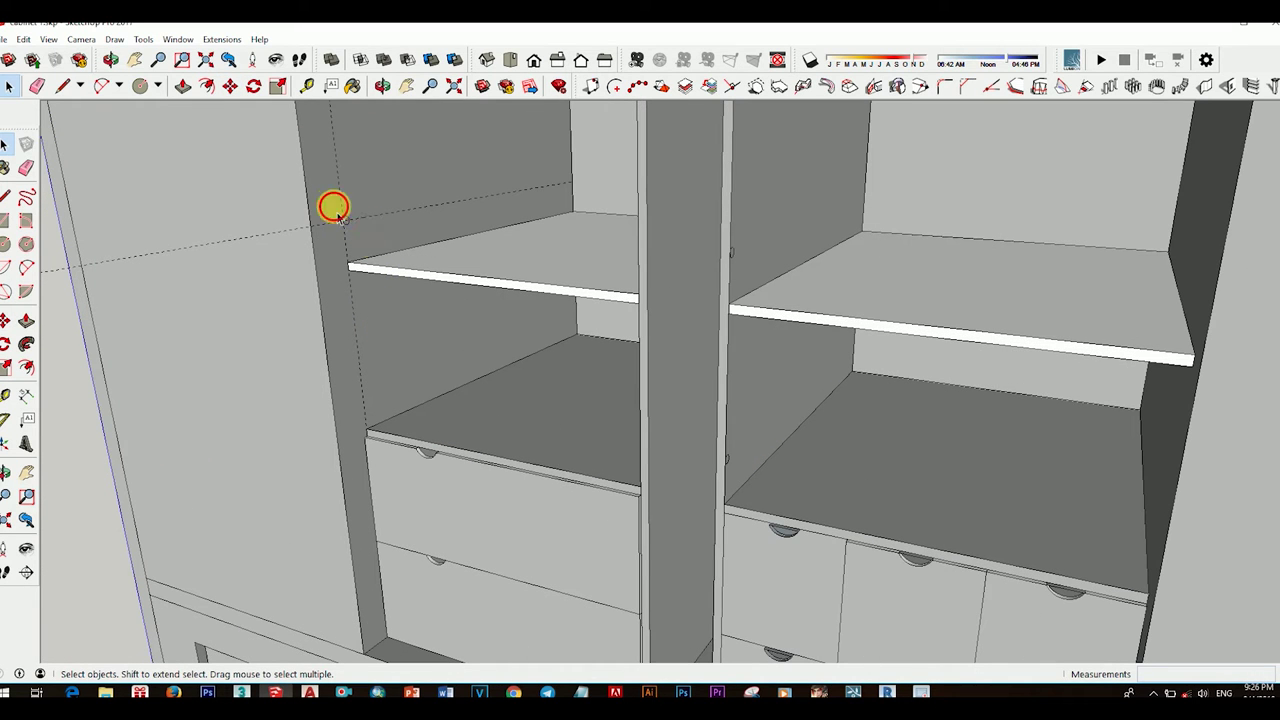
key(space)
scroll(430, 420, down, 2)
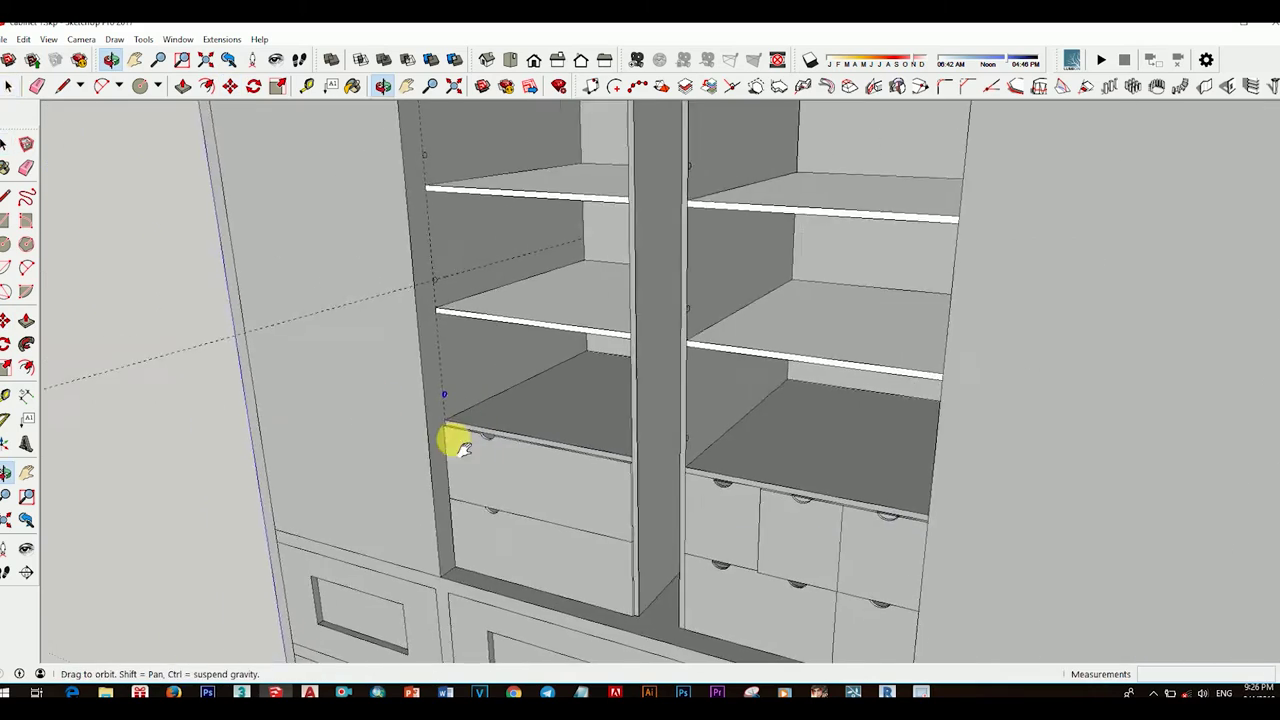
scroll(400, 410, down, 1)
Step: Zoom in and out to inspect the small circles on the compartment walls
key(p)
scroll(480, 390, up, 3)
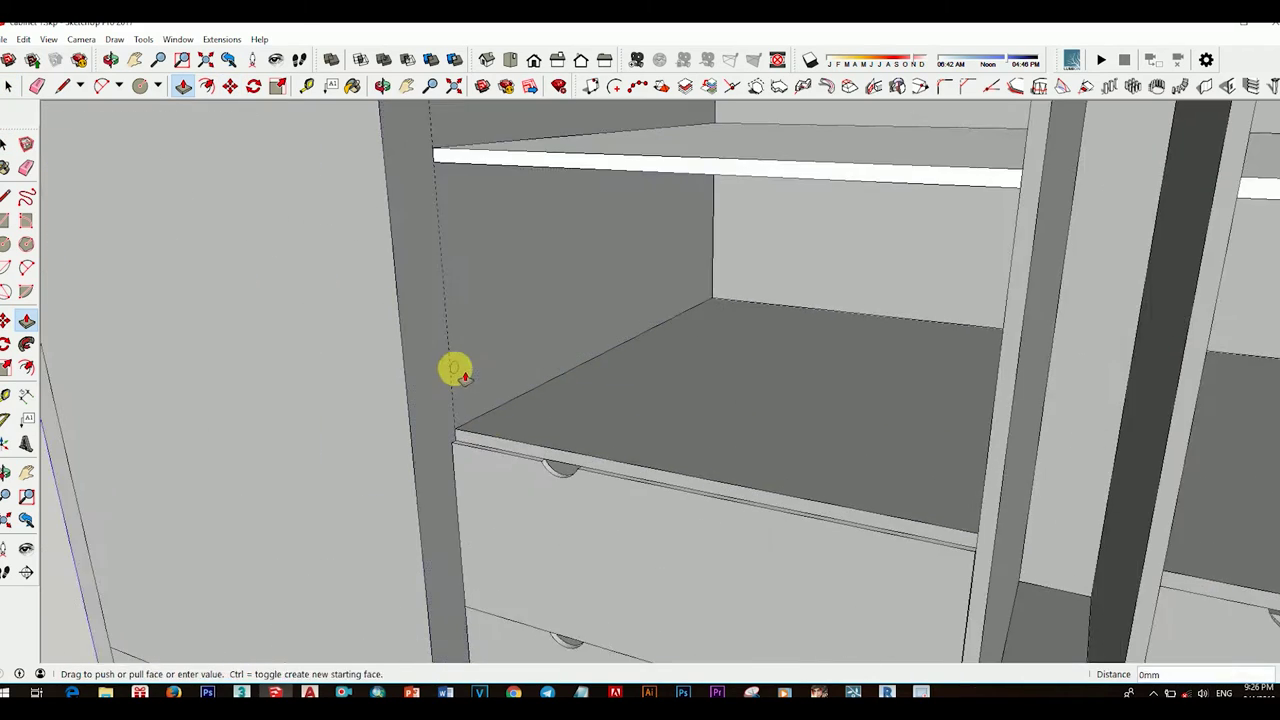
scroll(600, 390, down, 1)
scroll(560, 350, down, 1)
scroll(428, 296, up, 1)
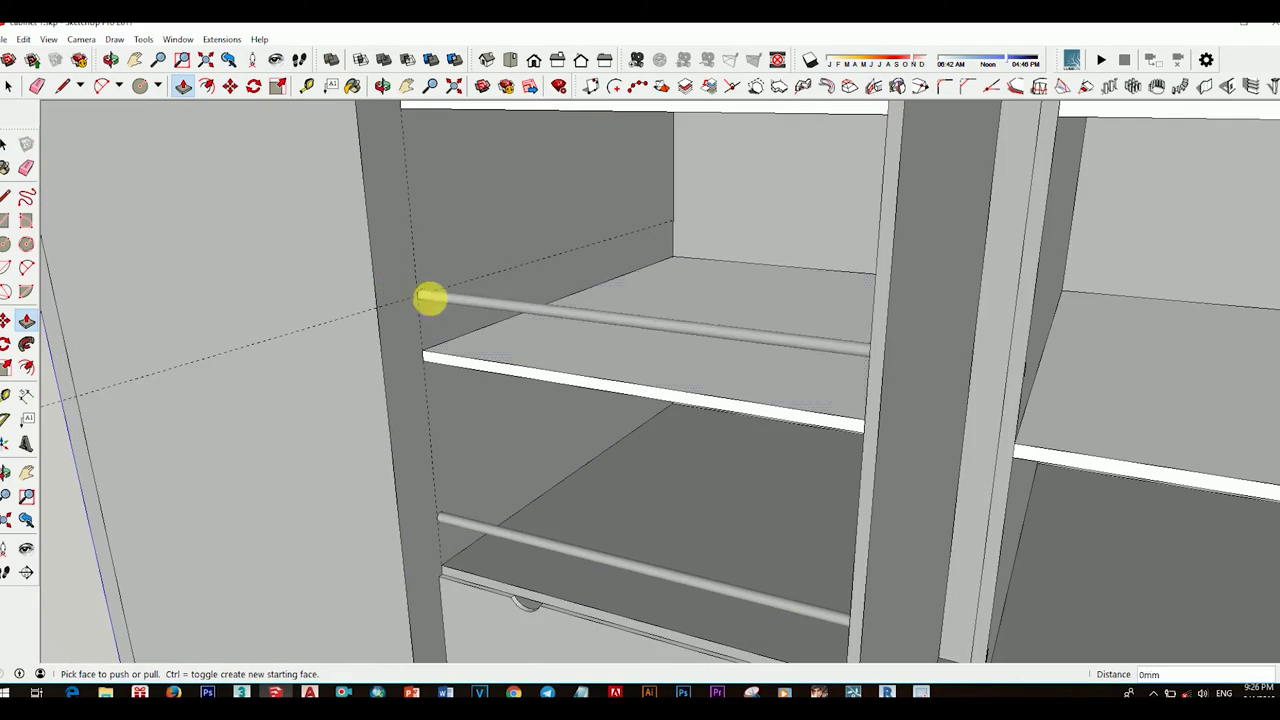
scroll(450, 255, down, 1)
scroll(508, 266, up, 1)
scroll(457, 277, down, 2)
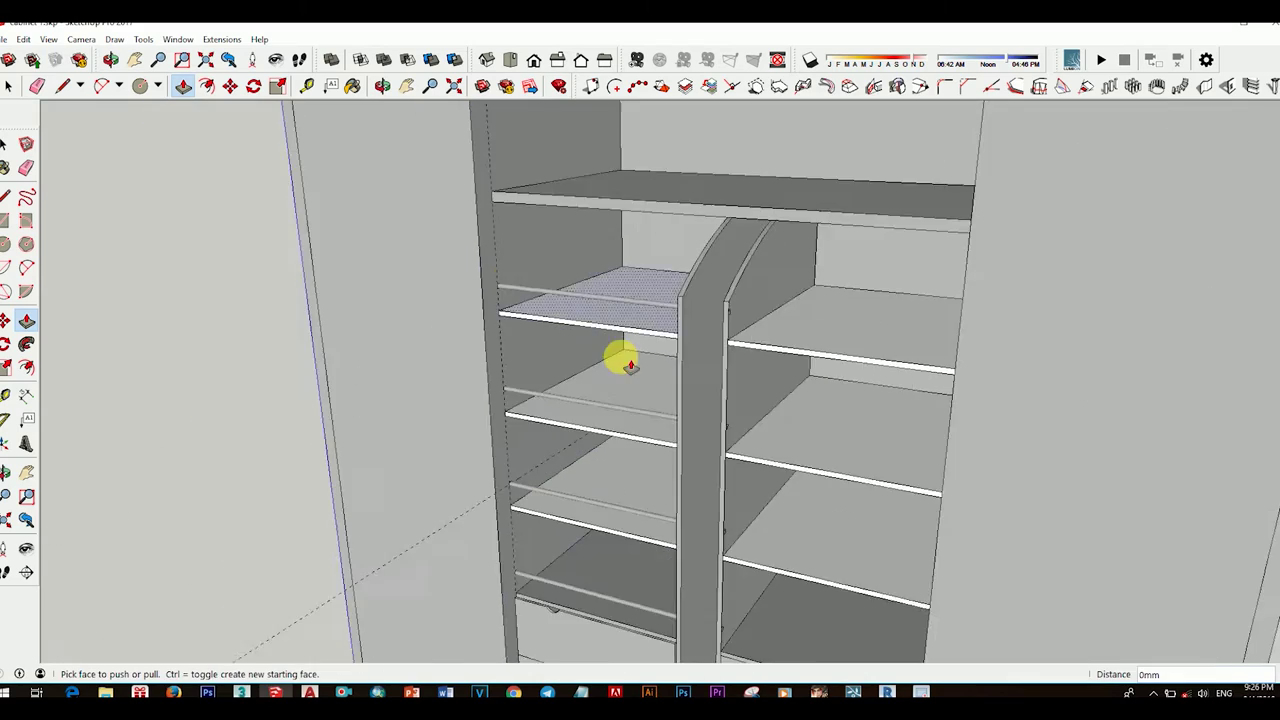
scroll(614, 357, up, 2)
scroll(596, 215, up, 2)
scroll(600, 260, down, 3)
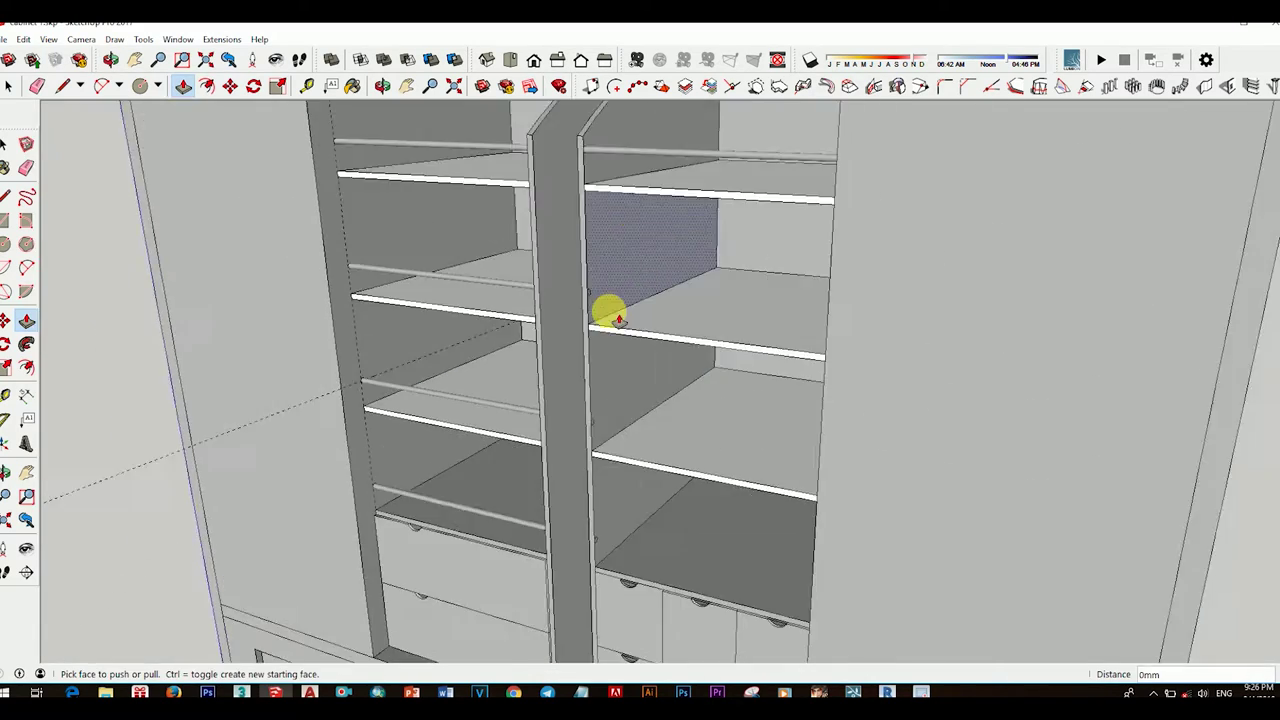
scroll(596, 288, up, 2)
scroll(600, 278, down, 1)
scroll(590, 276, up, 2)
scroll(574, 290, down, 3)
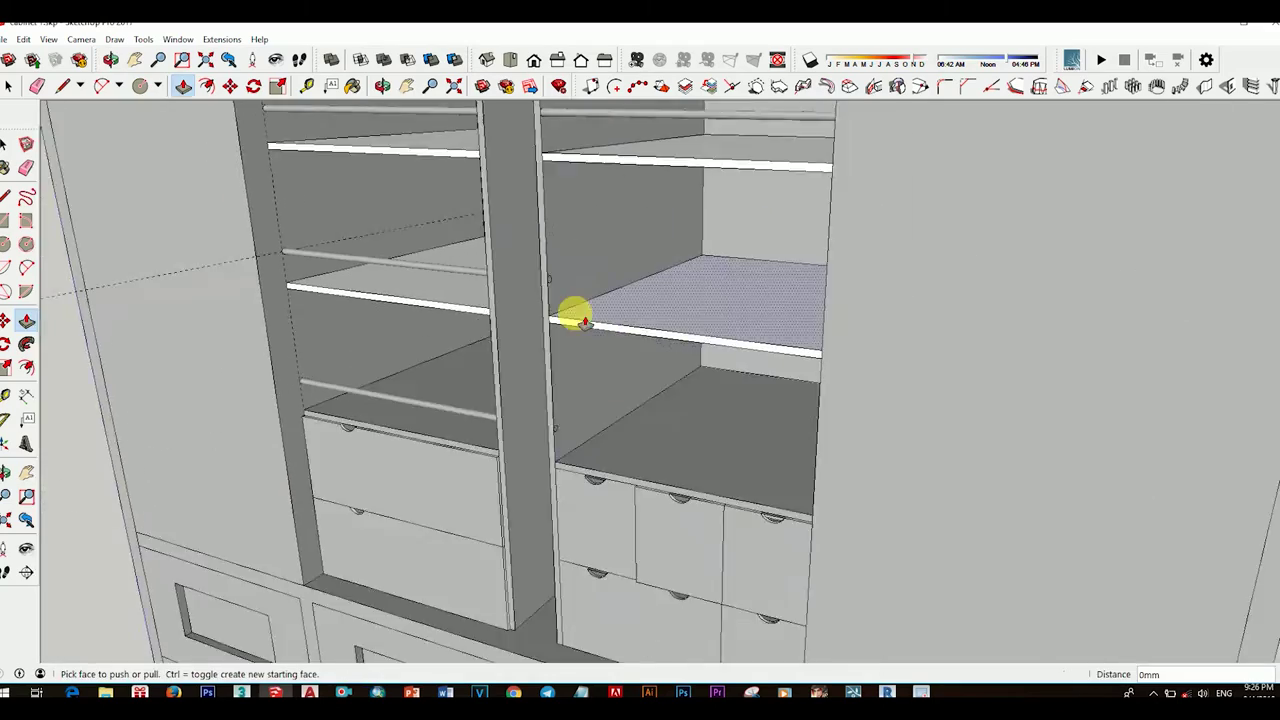
scroll(560, 298, up, 3)
scroll(680, 360, down, 2)
scroll(600, 409, up, 2)
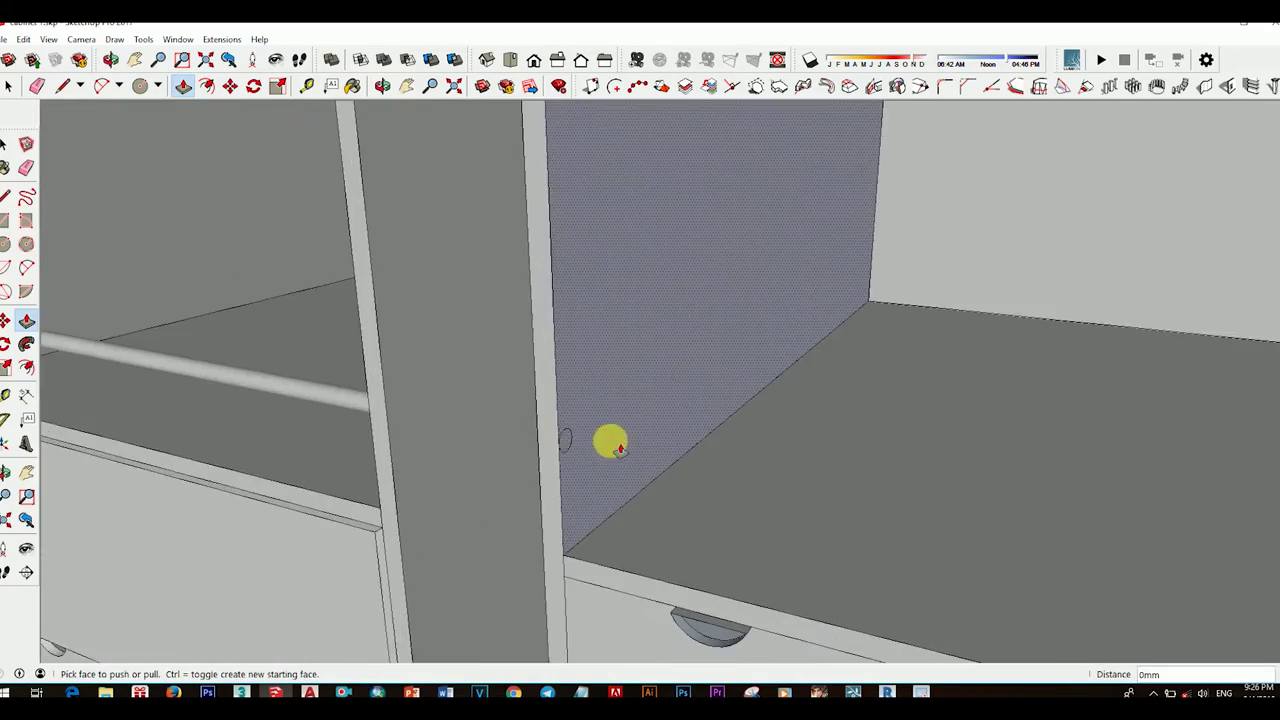
Step: Select the small circle on the right compartment wall
key(space)
scroll(590, 420, down, 1)
scroll(563, 397, up, 3)
scroll(561, 409, down, 2)
scroll(587, 401, down, 2)
click(572, 378)
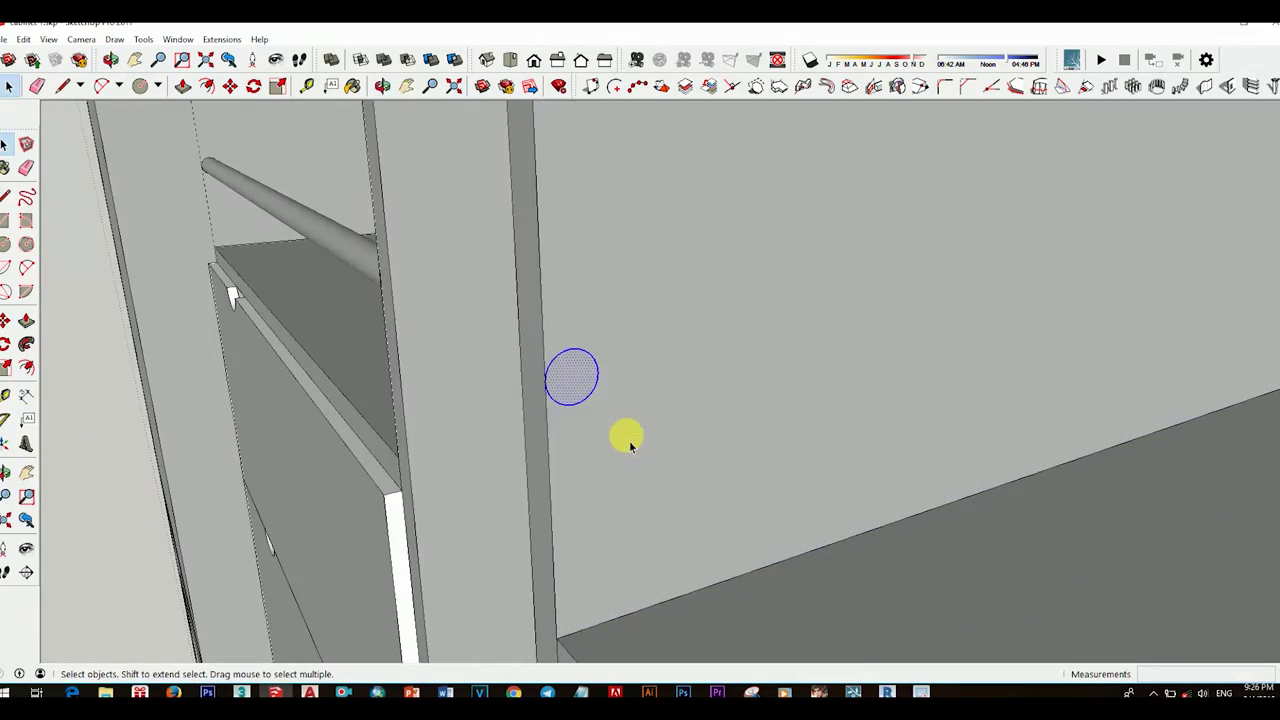
key(m)
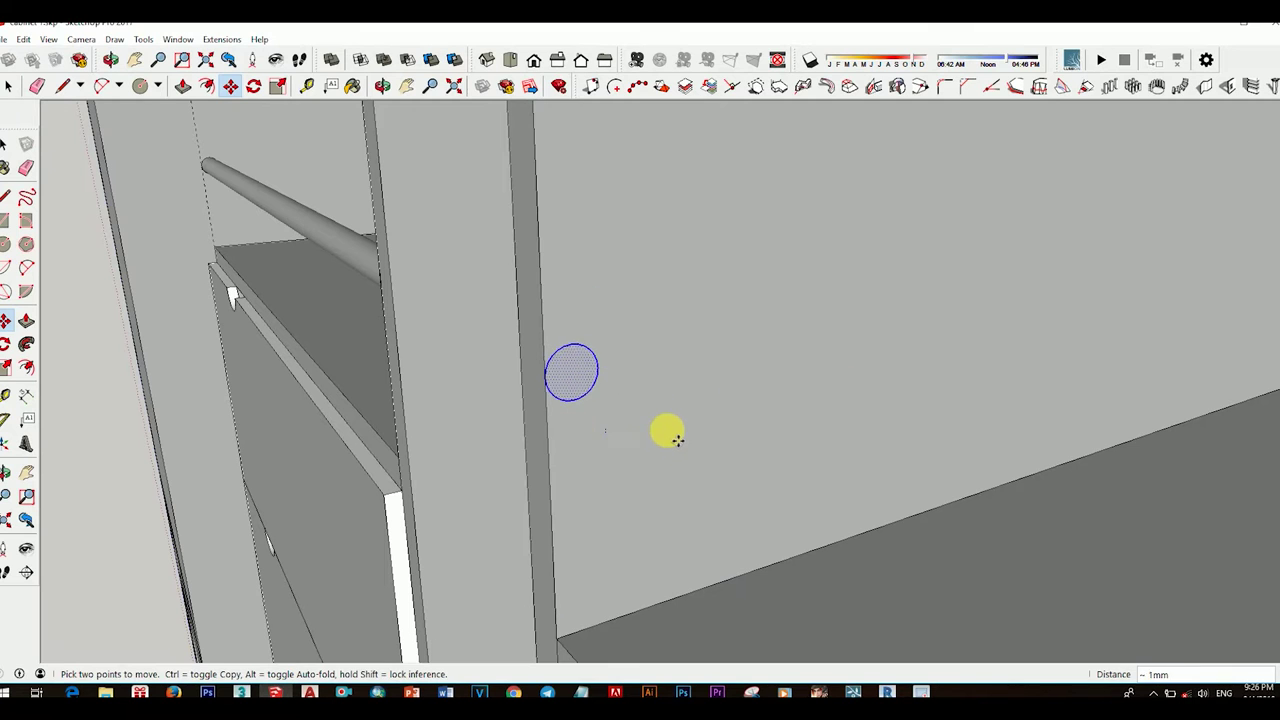
key(space)
Step: Pull the circle across the compartment to form a round hanging rod
click(575, 390)
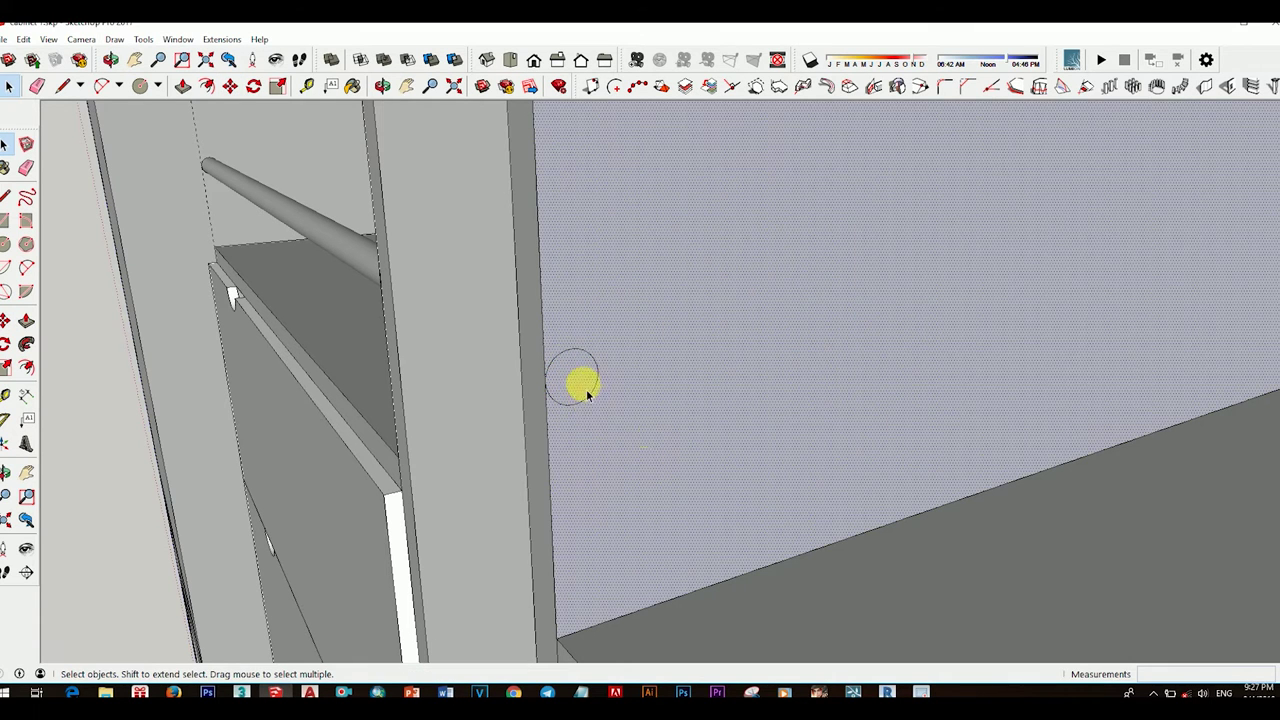
key(p)
click(577, 380)
scroll(686, 423, down, 3)
scroll(904, 418, up, 2)
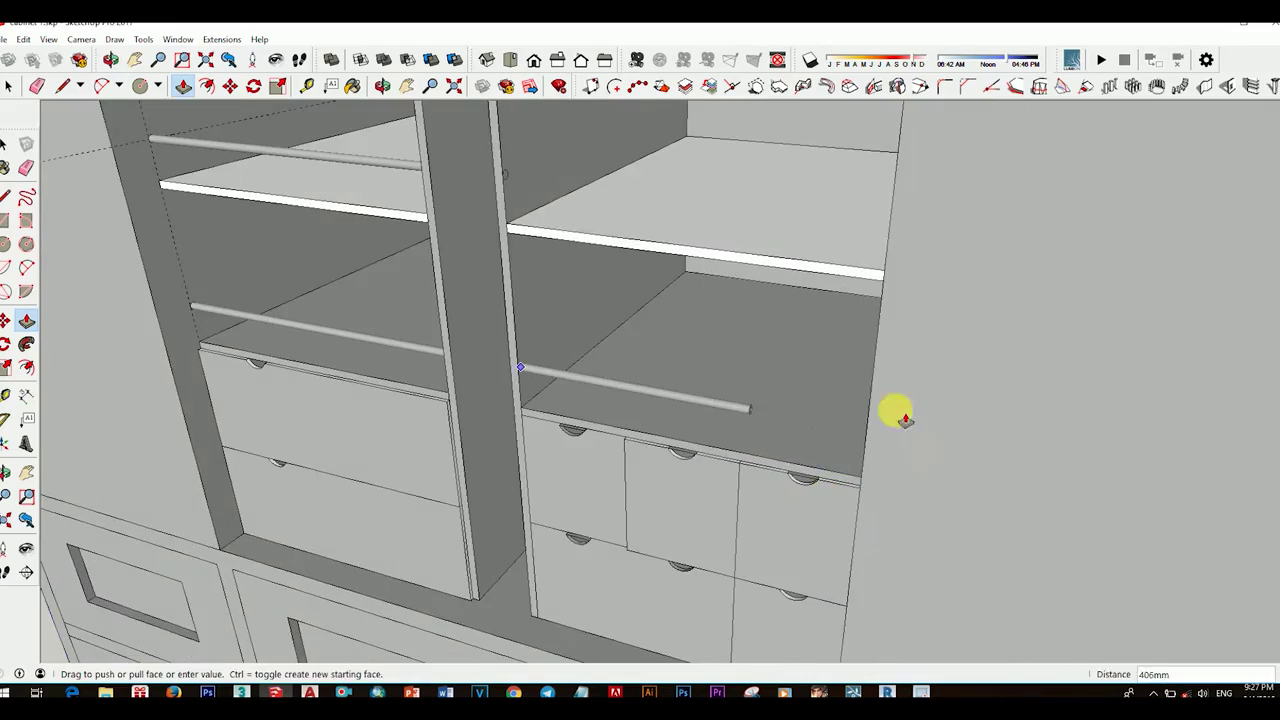
key(space)
scroll(780, 370, down, 3)
scroll(487, 320, up, 5)
scroll(657, 377, down, 2)
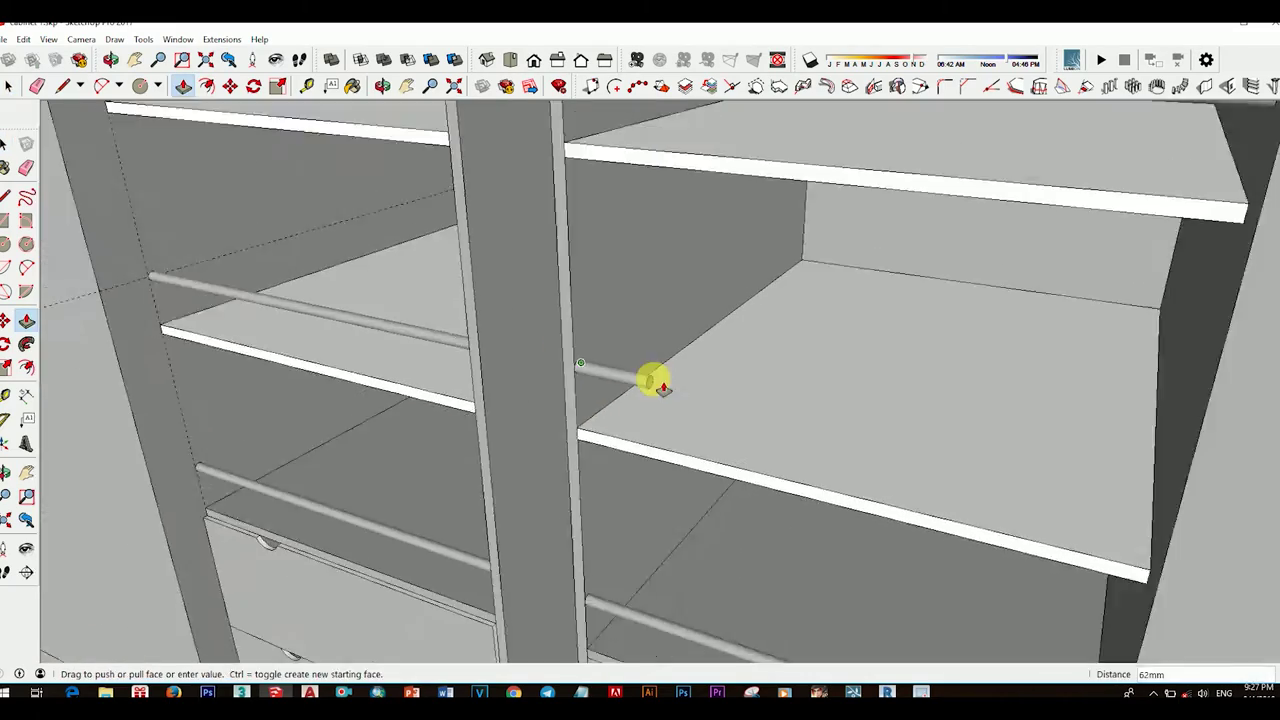
scroll(774, 371, down, 2)
scroll(709, 366, down, 3)
scroll(727, 357, up, 2)
Step: Paint the selected shelving unit with Wood Cherry Original
scroll(726, 357, down, 3)
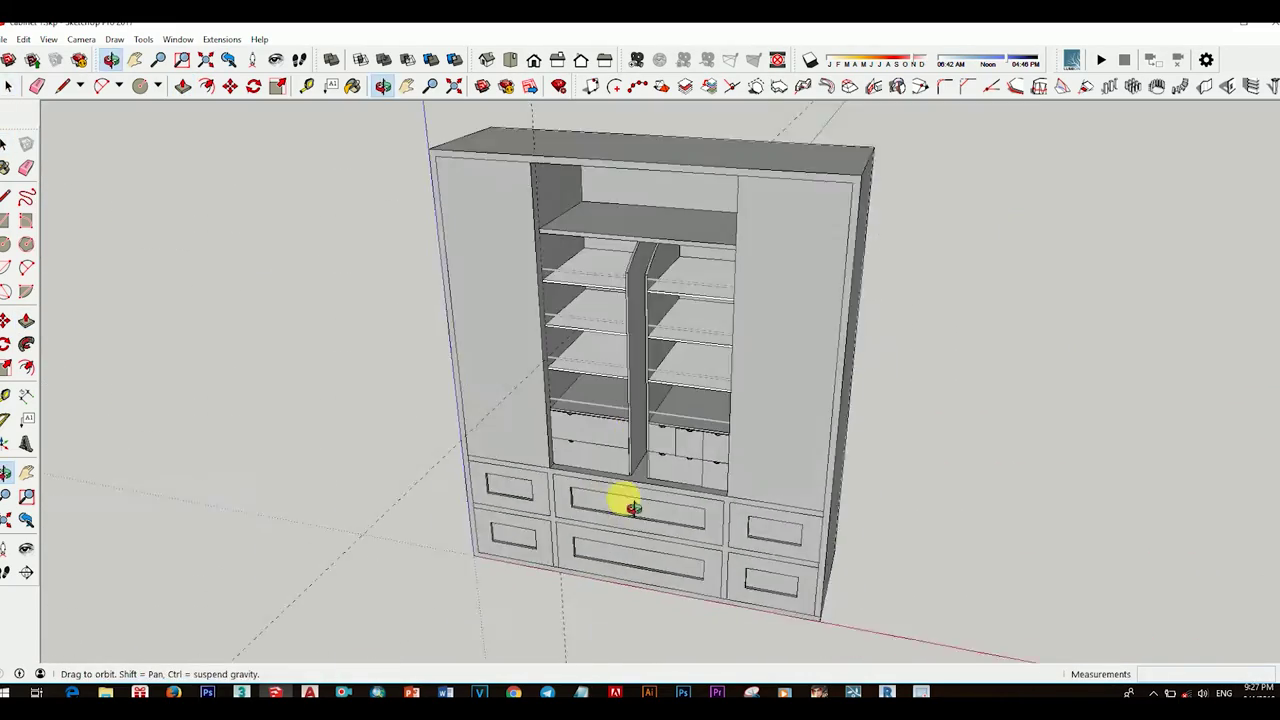
mouse_move(623, 508)
middle_down()
mouse_move(700, 486)
mouse_move(700, 567)
middle_up()
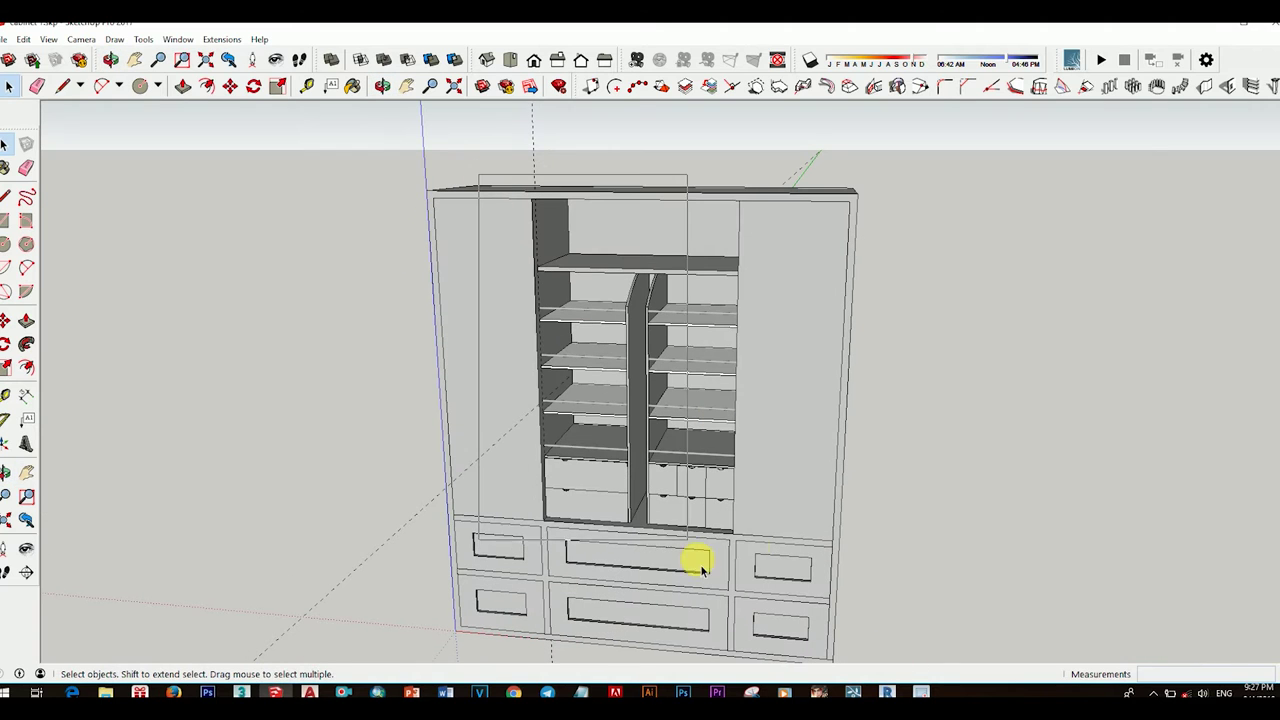
click(771, 548)
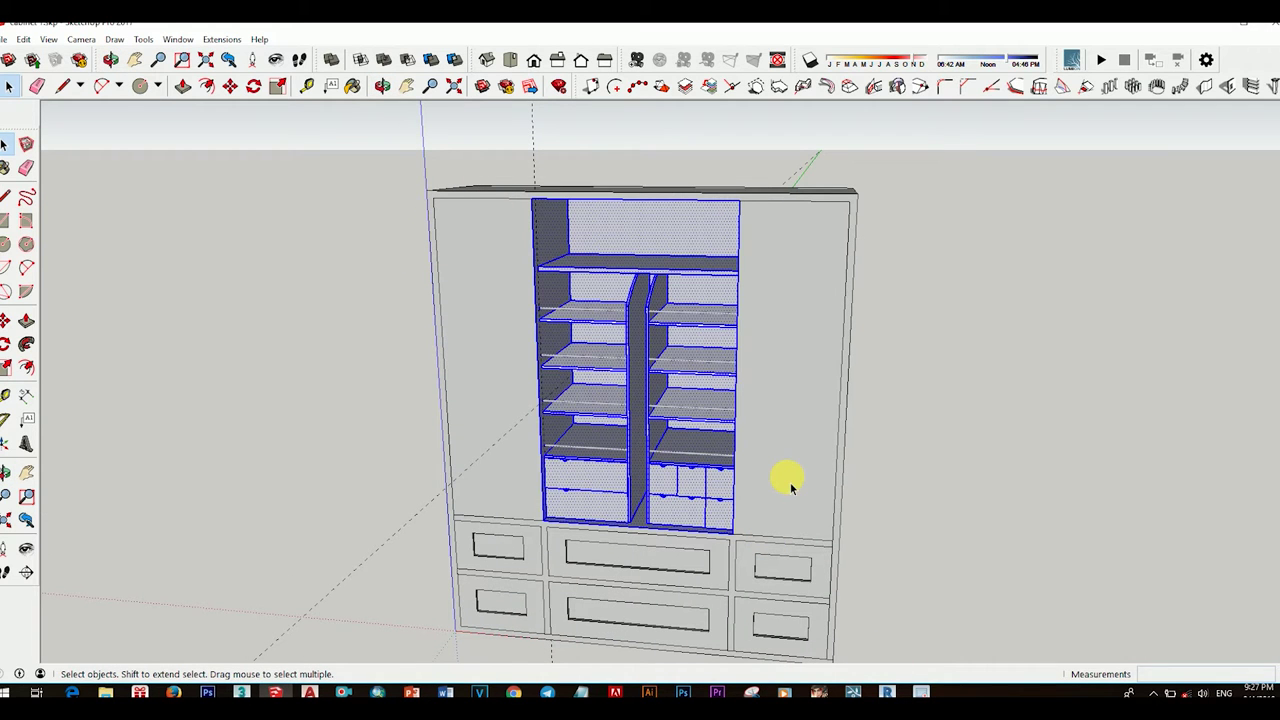
key(b)
click(1156, 501)
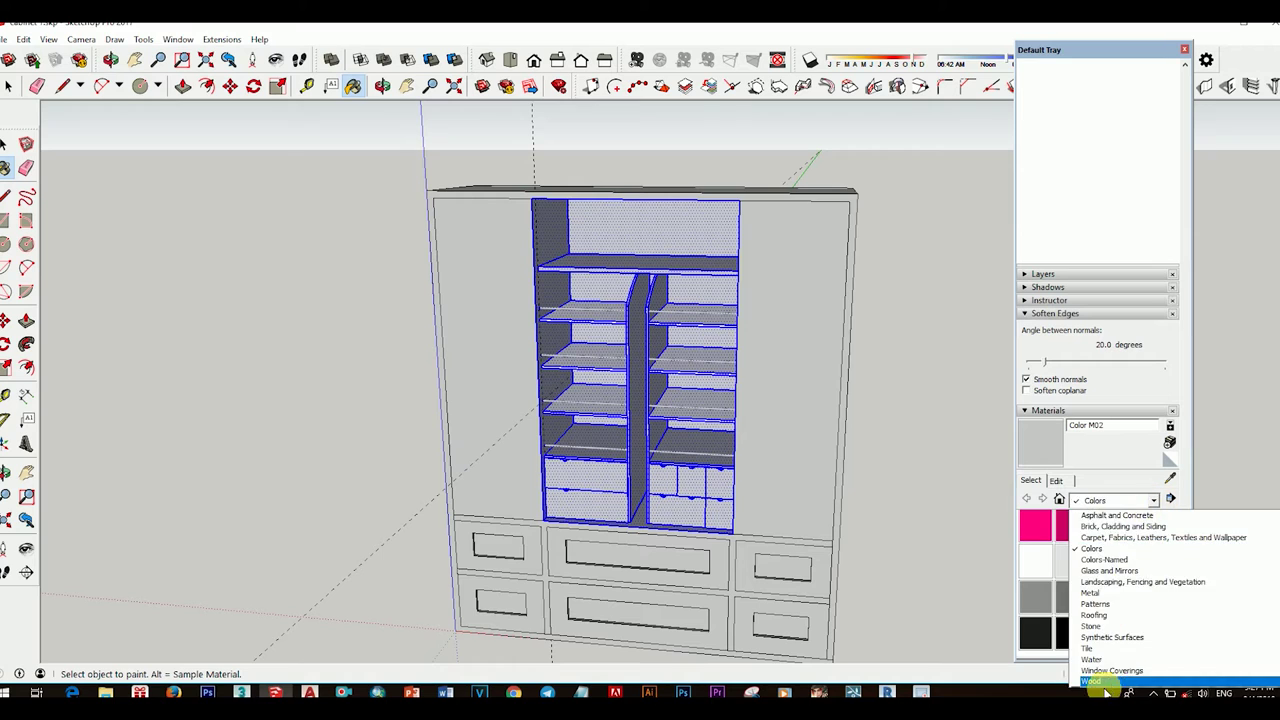
click(1110, 680)
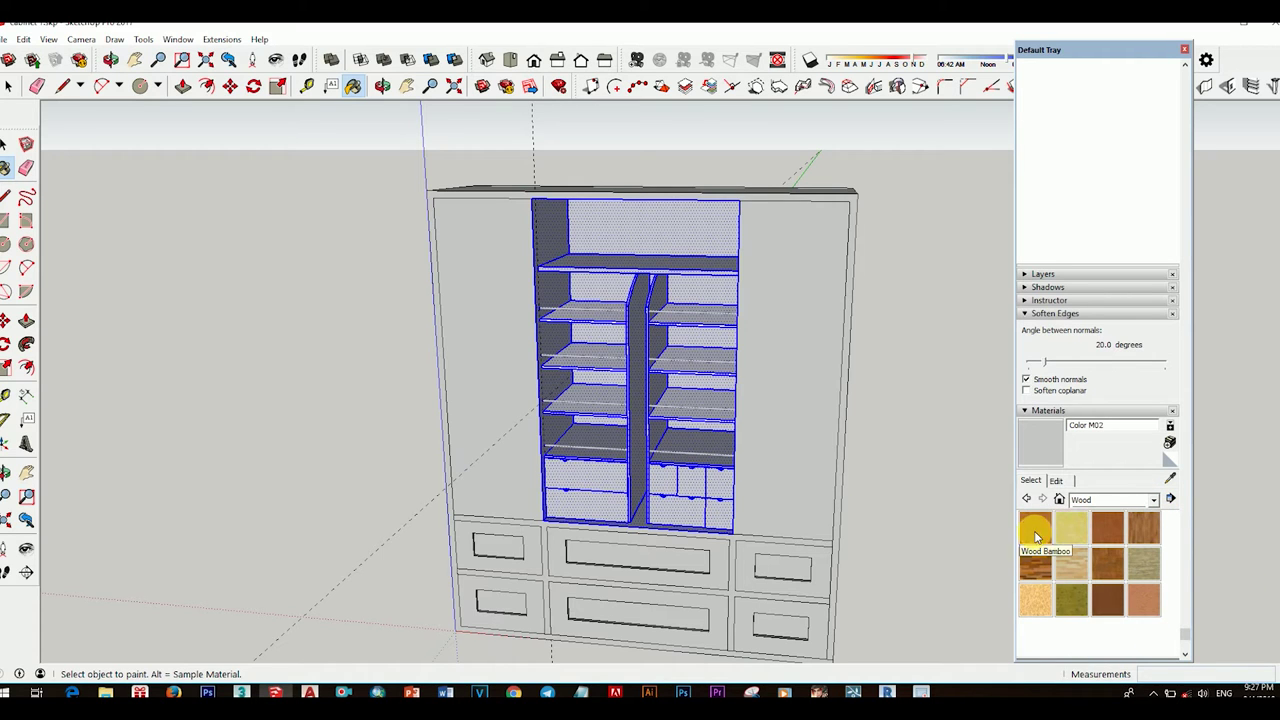
click(698, 430)
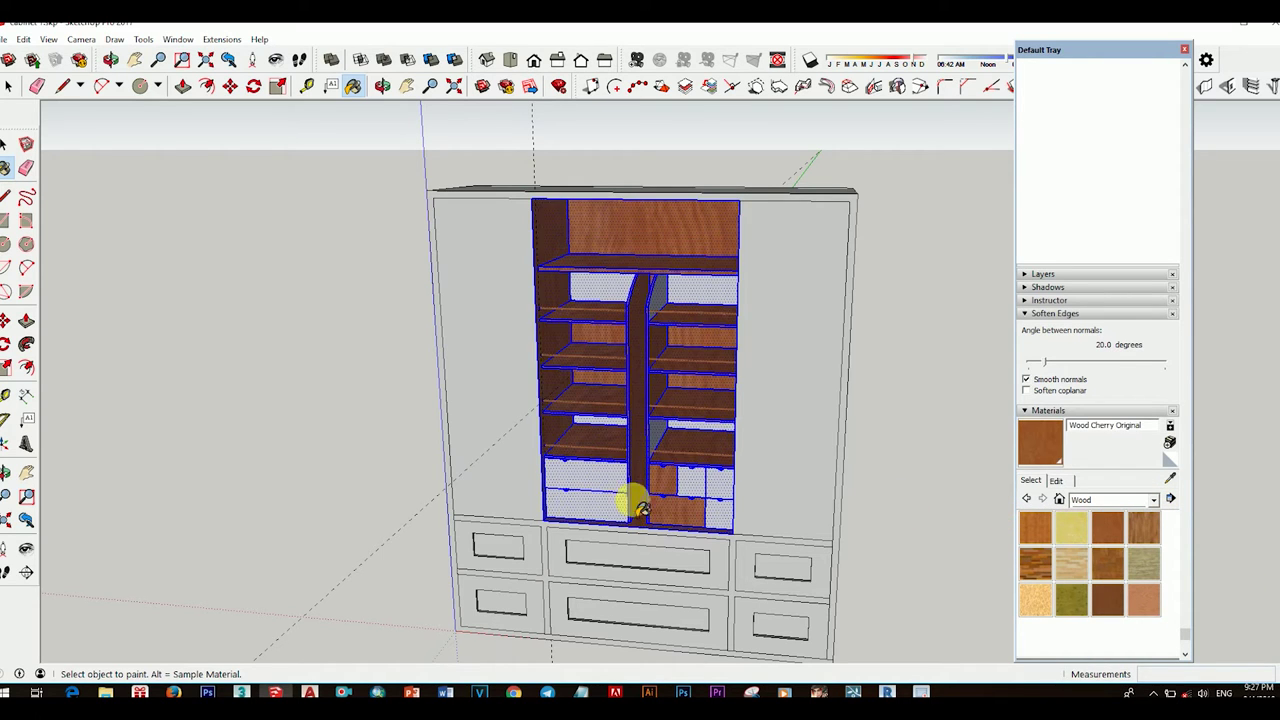
click(634, 506)
Step: Orbit around the cabinet to check the cherry finish from the front
mouse_move(700, 517)
middle_down()
mouse_move(534, 374)
mouse_move(693, 425)
mouse_move(600, 406)
middle_up()
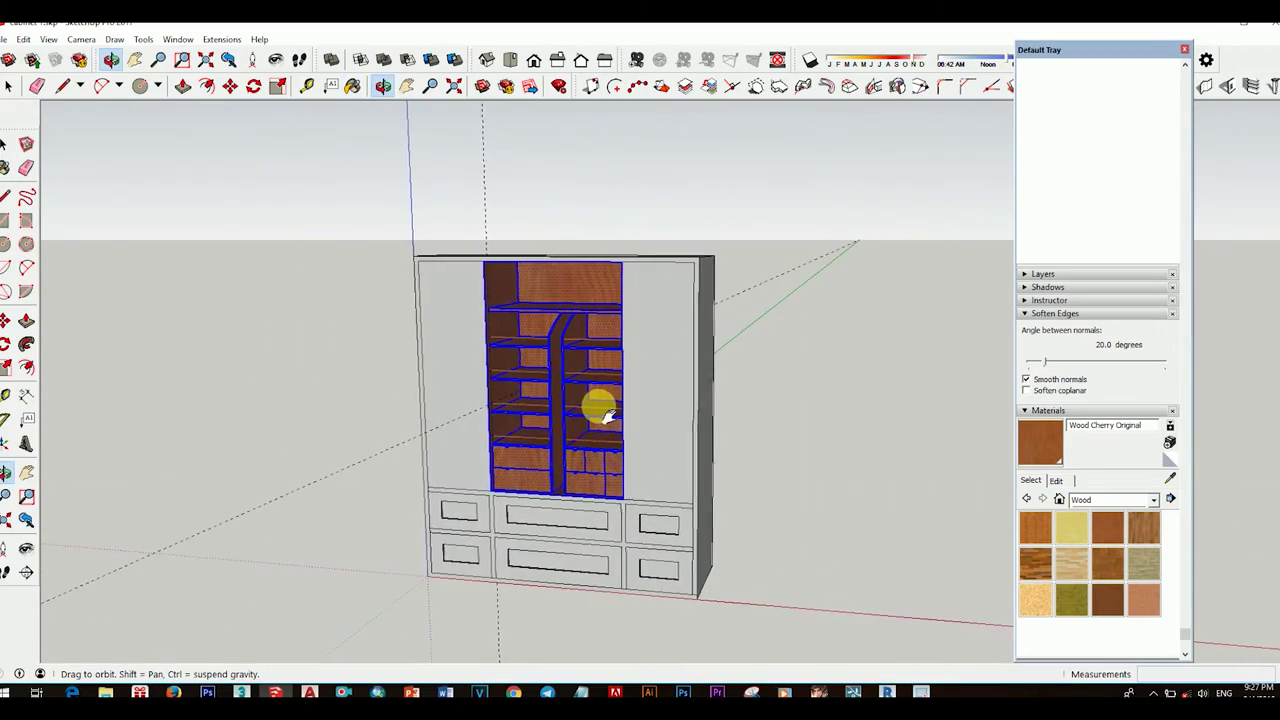
scroll(563, 517, up, 3)
key(space)
mouse_move(600, 457)
middle_down()
mouse_move(578, 435)
mouse_move(665, 418)
mouse_move(571, 423)
mouse_move(589, 449)
mouse_move(623, 451)
mouse_move(628, 495)
mouse_move(551, 414)
middle_up()
scroll(600, 430, down, 3)
scroll(597, 437, up, 3)
scroll(551, 451, down, 2)
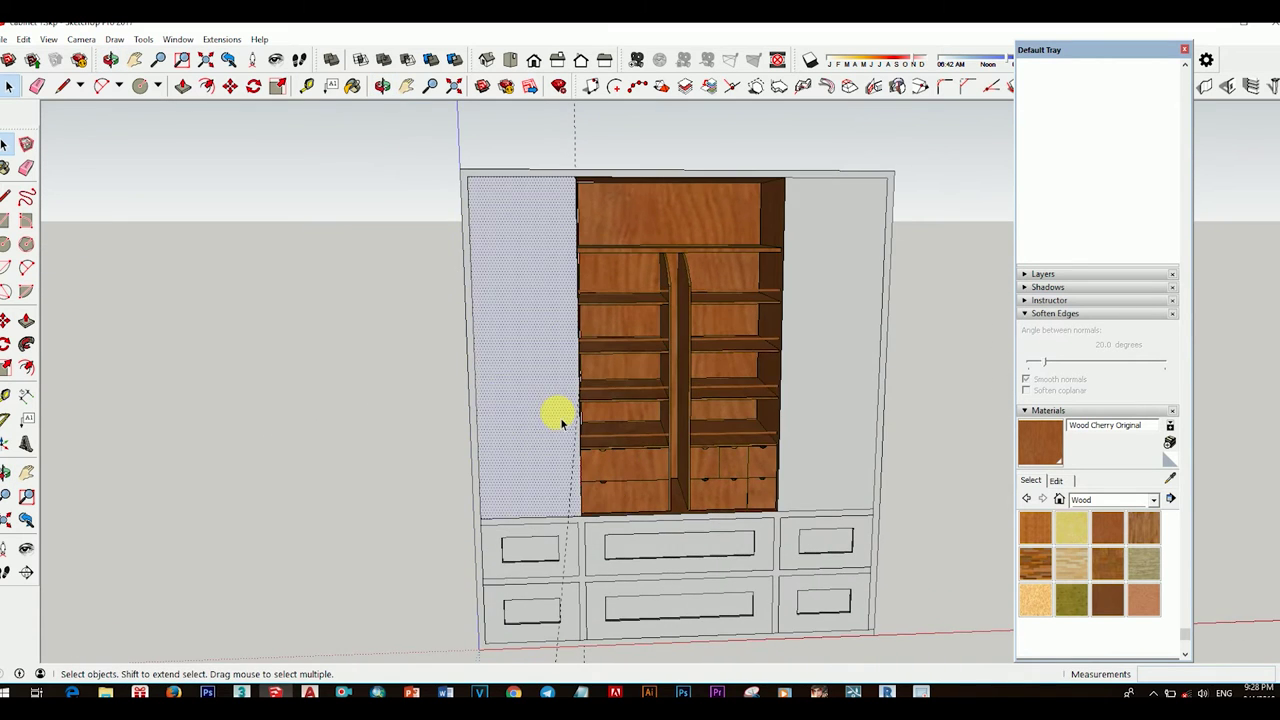
Step: Offset the door face outline inward to form an inner panel rectangle
scroll(760, 440, down, 2)
scroll(716, 353, up, 2)
mouse_move(716, 353)
middle_down()
mouse_move(657, 400)
mouse_move(710, 400)
middle_up()
scroll(694, 371, up, 2)
scroll(694, 371, down, 2)
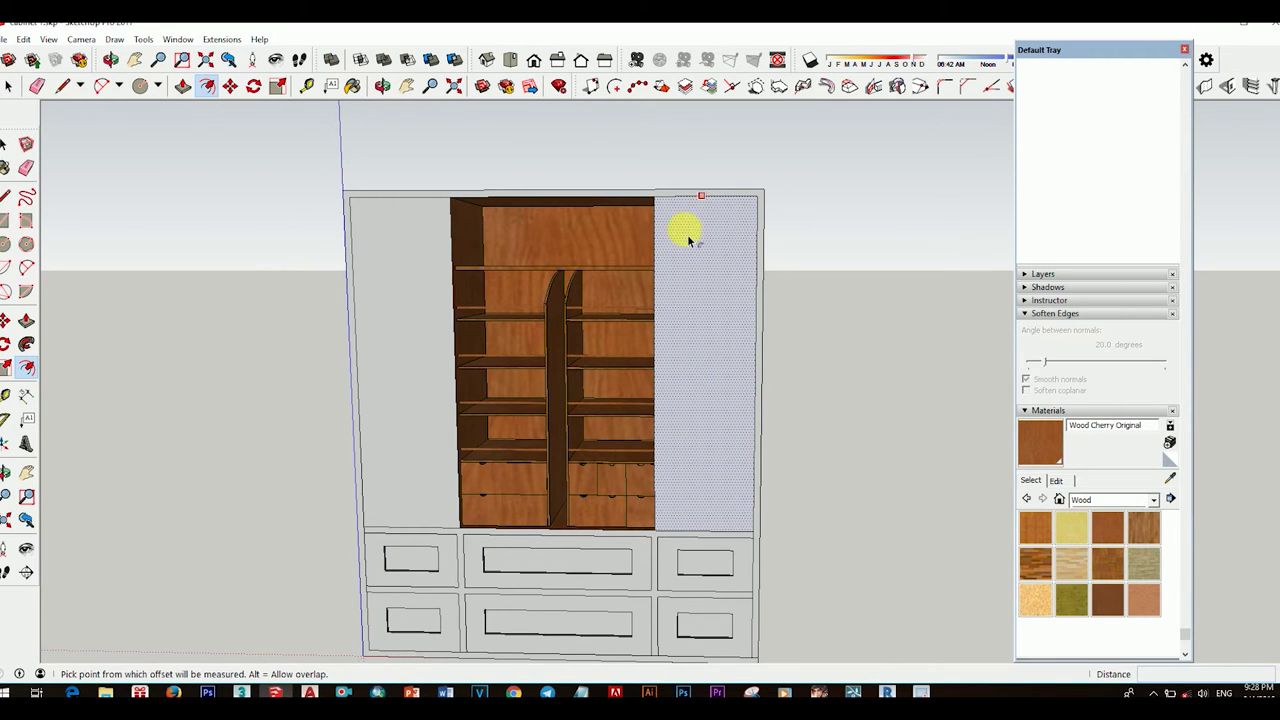
scroll(728, 363, down, 2)
scroll(651, 343, up, 2)
scroll(728, 337, up, 1)
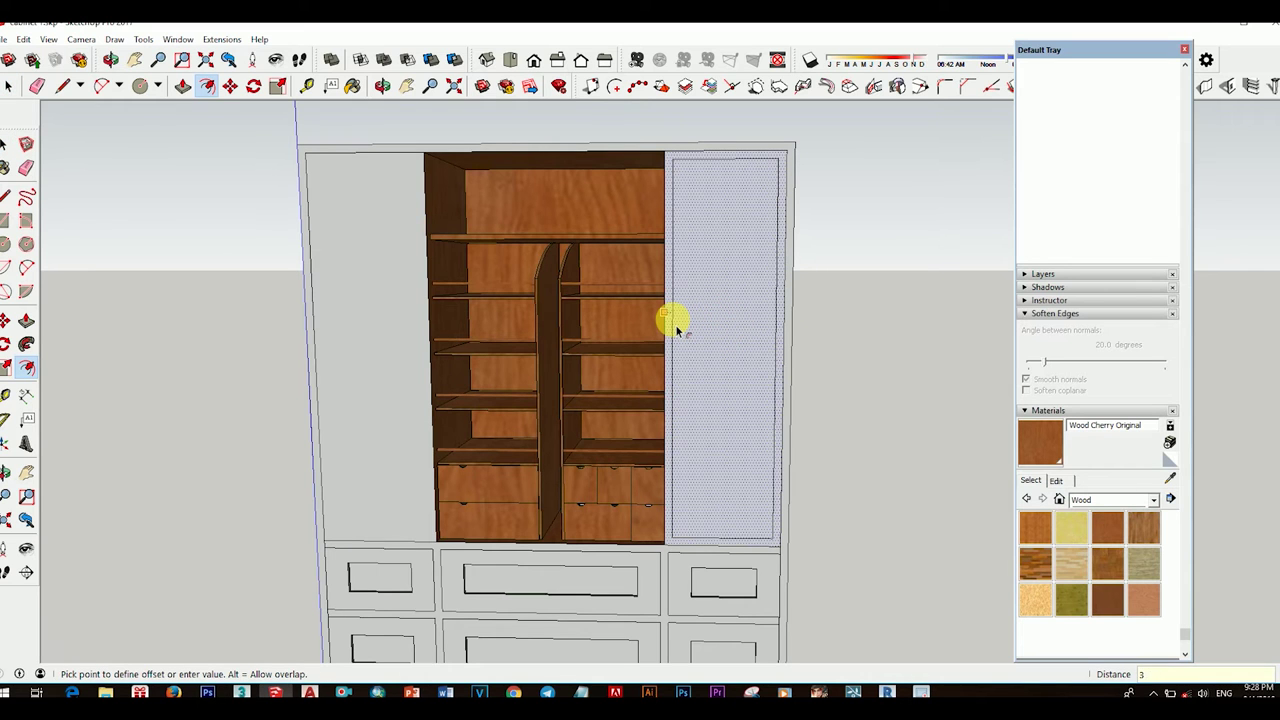
scroll(700, 340, down, 2)
scroll(286, 323, up, 1)
scroll(457, 343, down, 1)
mouse_move(457, 343)
middle_down()
mouse_move(541, 444)
mouse_move(580, 420)
mouse_move(640, 346)
middle_up()
scroll(589, 331, up, 3)
scroll(697, 425, down, 1)
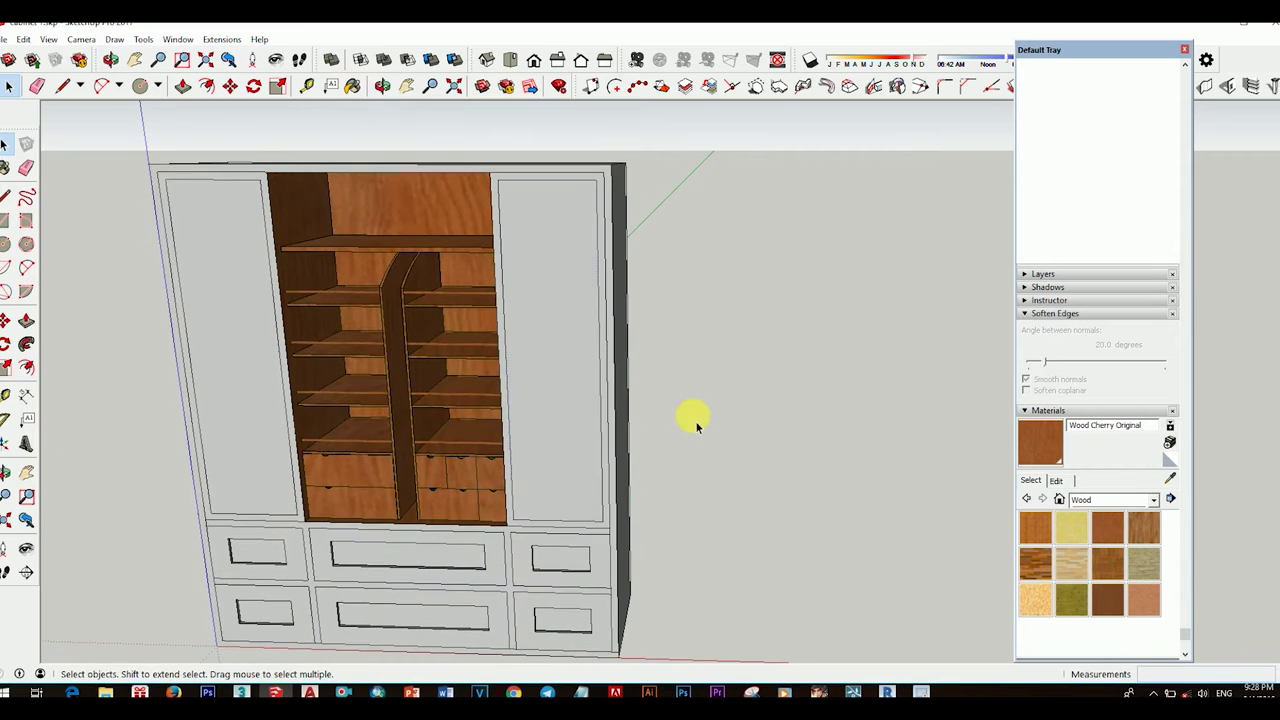
scroll(645, 398, up, 3)
key(f)
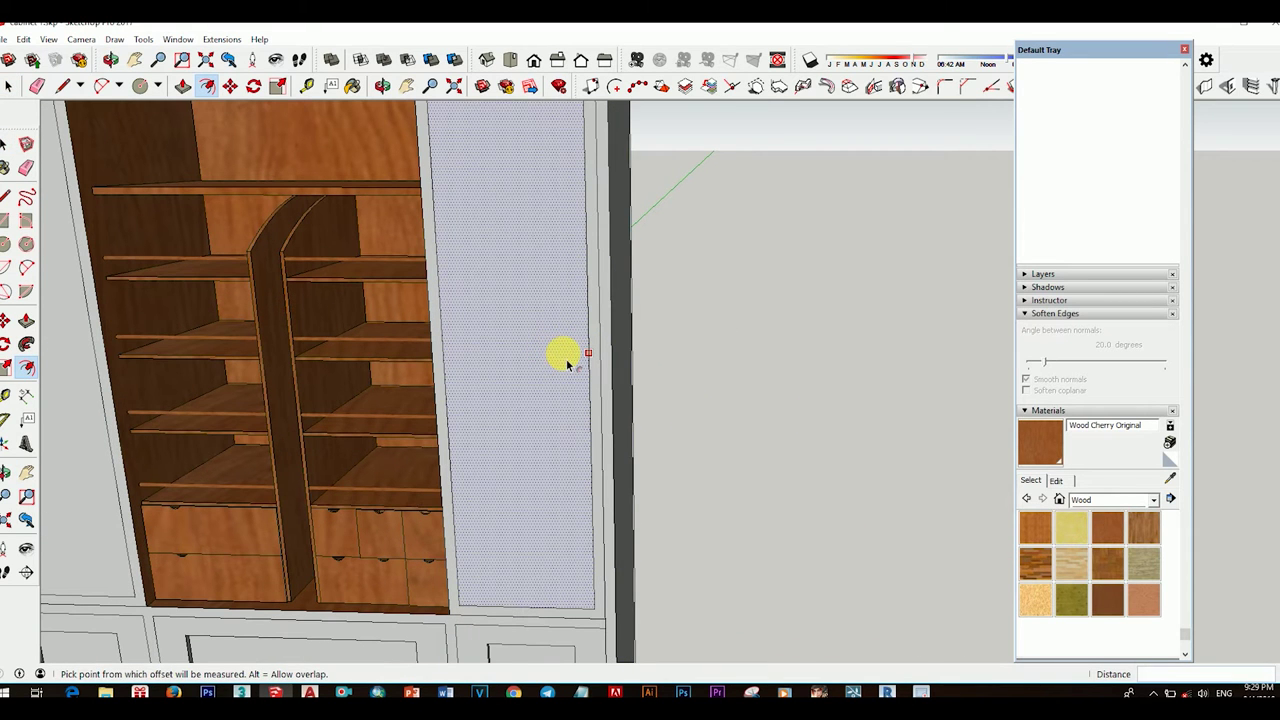
scroll(578, 348, down, 3)
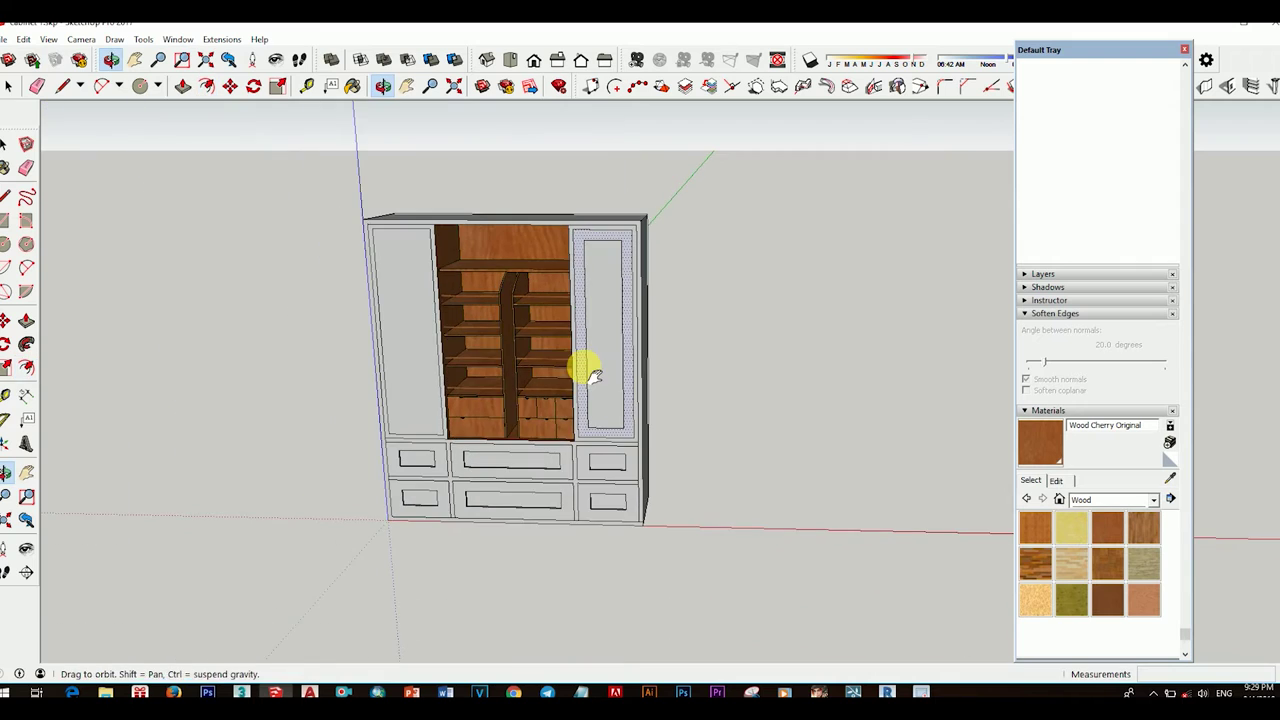
key(ctrl+z)
scroll(600, 360, up, 3)
scroll(640, 375, up, 2)
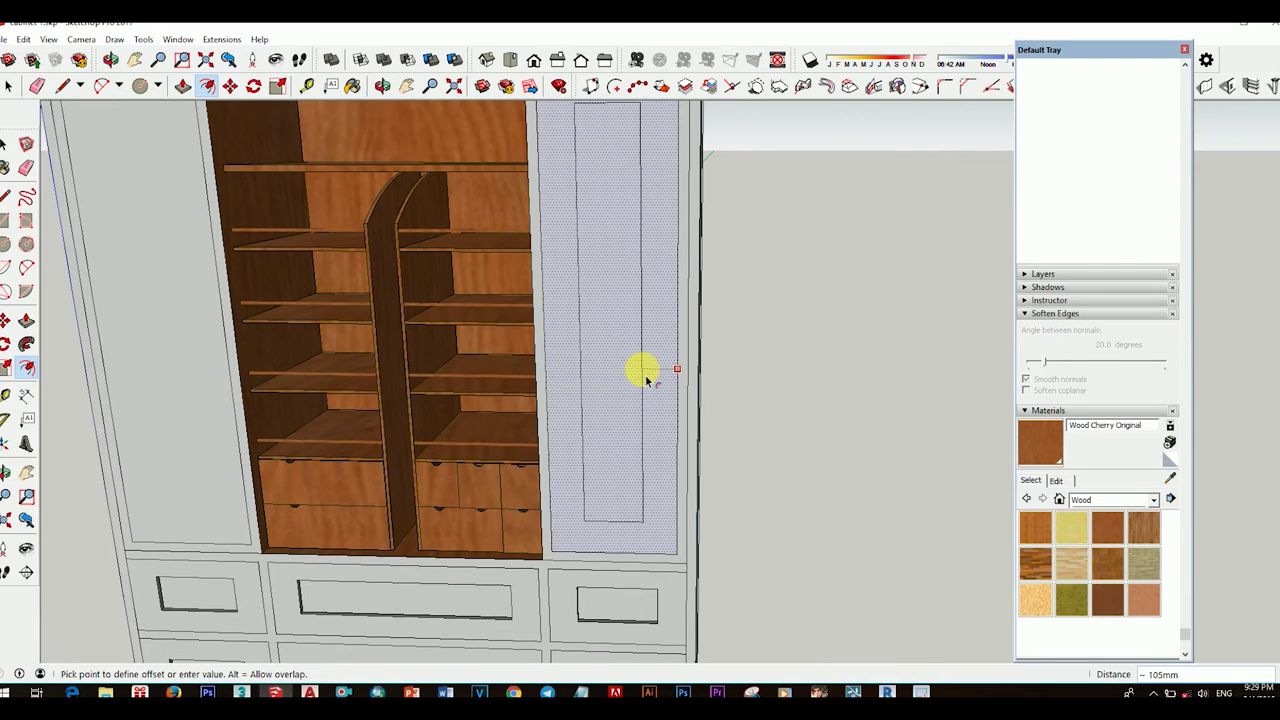
scroll(645, 378, down, 3)
mouse_move(623, 363)
middle_down()
mouse_move(477, 349)
mouse_move(663, 346)
middle_up()
scroll(592, 400, up, 3)
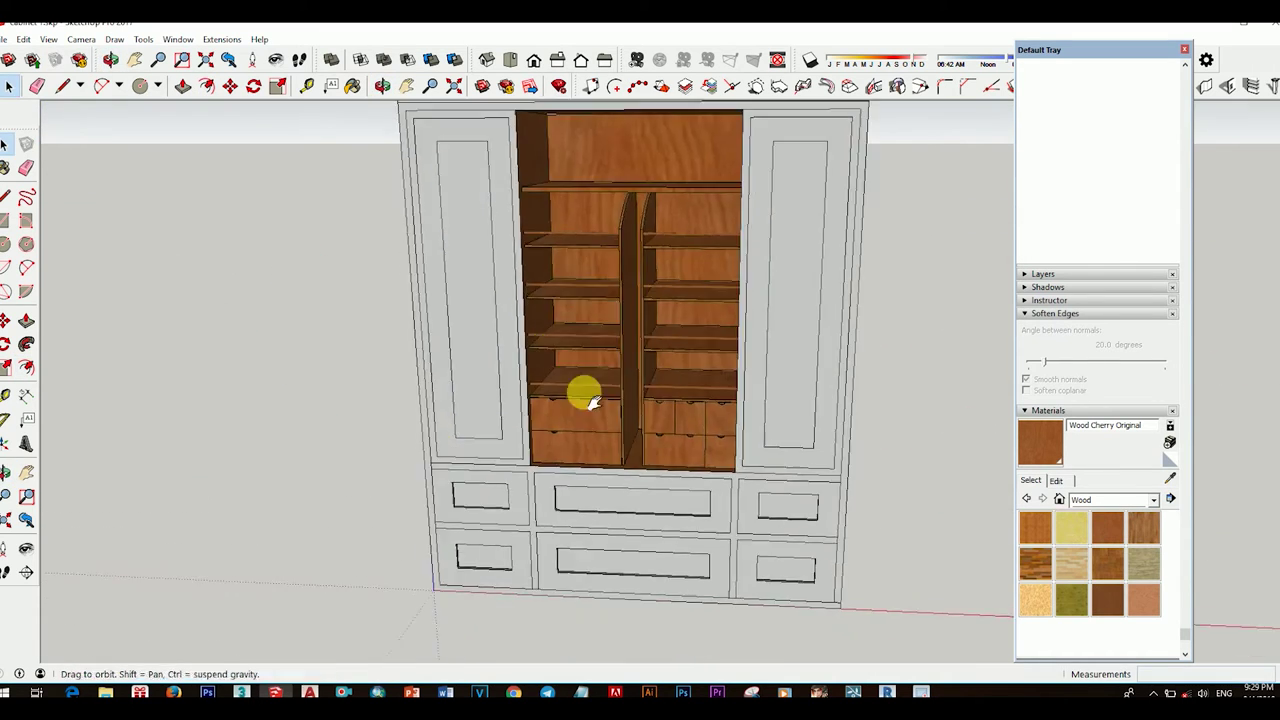
scroll(592, 400, down, 3)
mouse_move(592, 400)
middle_down()
mouse_move(466, 371)
mouse_move(749, 300)
middle_up()
scroll(529, 297, up, 3)
scroll(543, 318, up, 2)
Step: Push the left door's inner panel back 15 mm
click(543, 318)
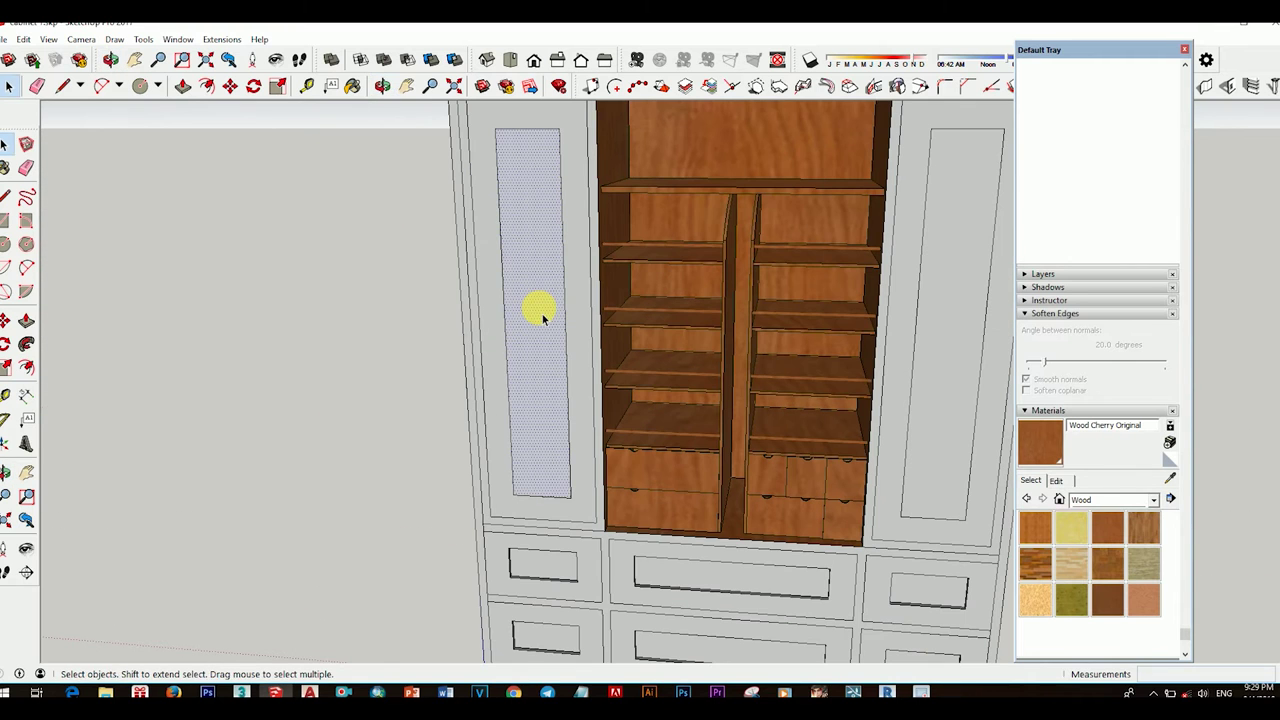
key(p)
drag(543, 318, 548, 310)
text(15)
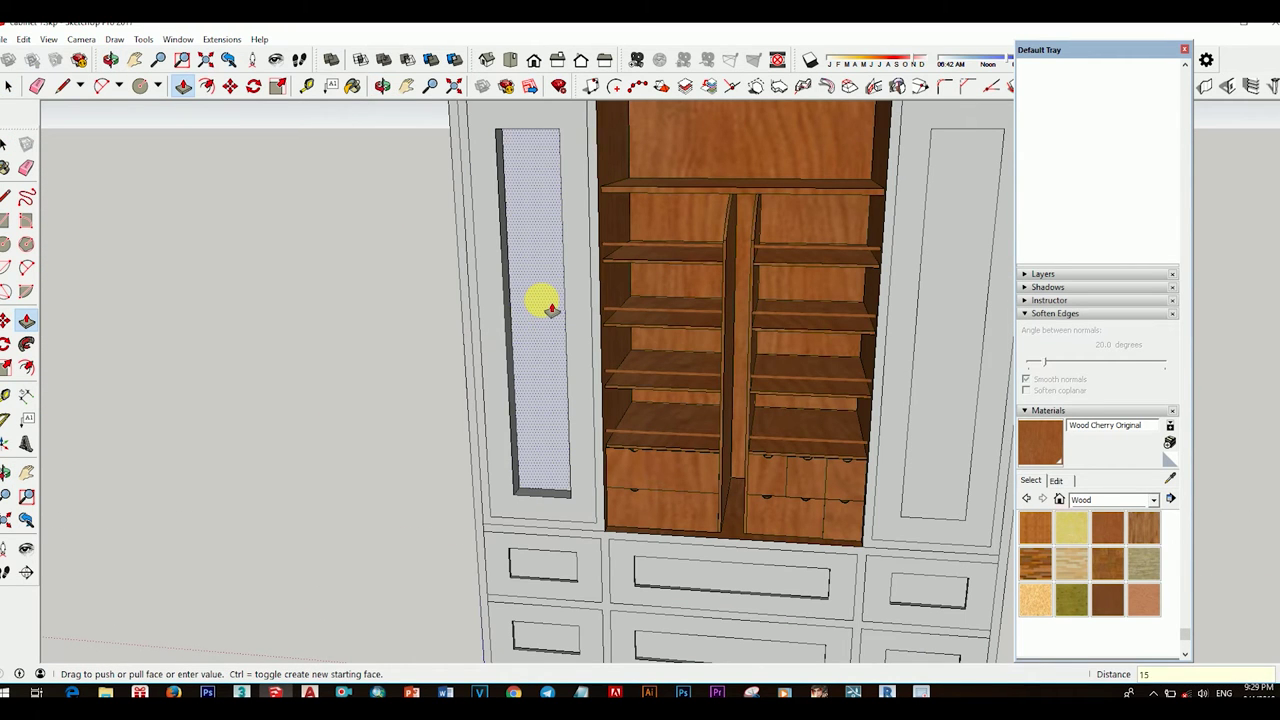
key(Return)
scroll(545, 312, down, 3)
middle_drag(529, 329, 651, 343)
scroll(663, 377, down, 2)
scroll(615, 405, up, 2)
Step: Orbit around the cabinet to review the recessed door panels
key(space)
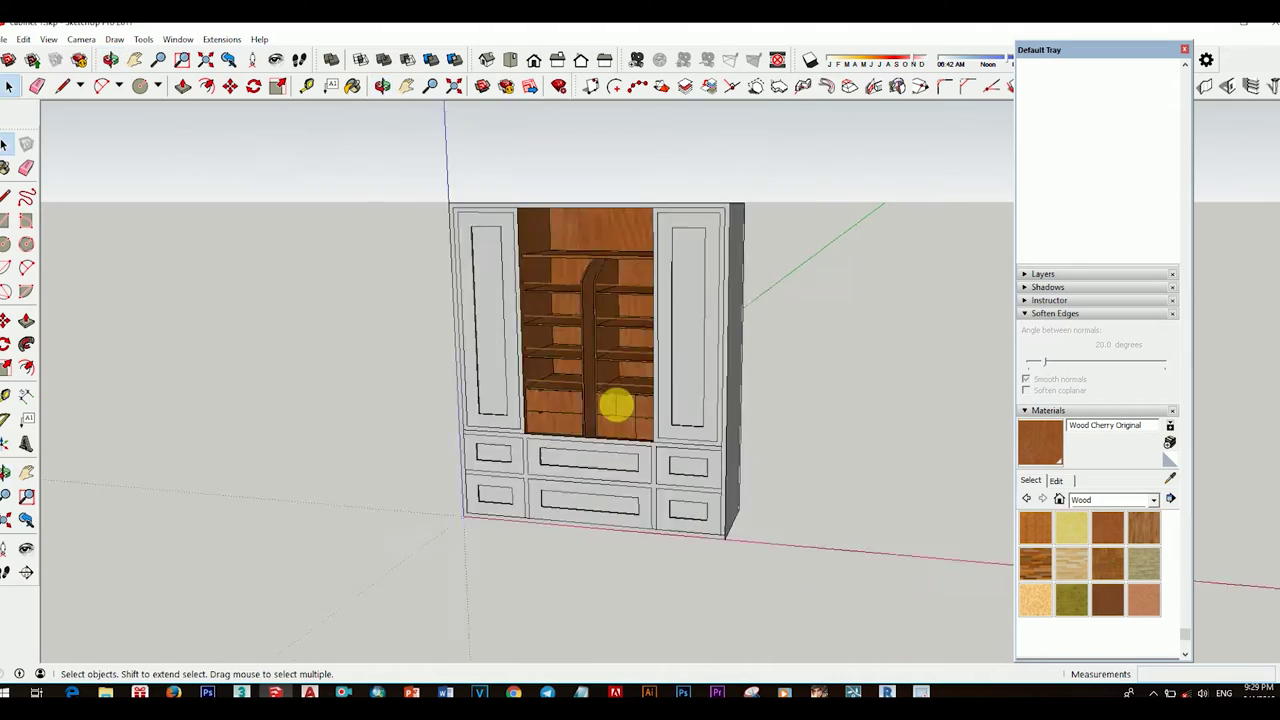
middle_drag(615, 405, 793, 494)
mouse_move(645, 476)
middle_down()
mouse_move(626, 446)
mouse_move(543, 437)
mouse_move(705, 418)
mouse_move(606, 429)
mouse_move(537, 277)
mouse_move(503, 334)
mouse_move(517, 405)
mouse_move(731, 477)
middle_up()
key(space)
drag(400, 186, 803, 583)
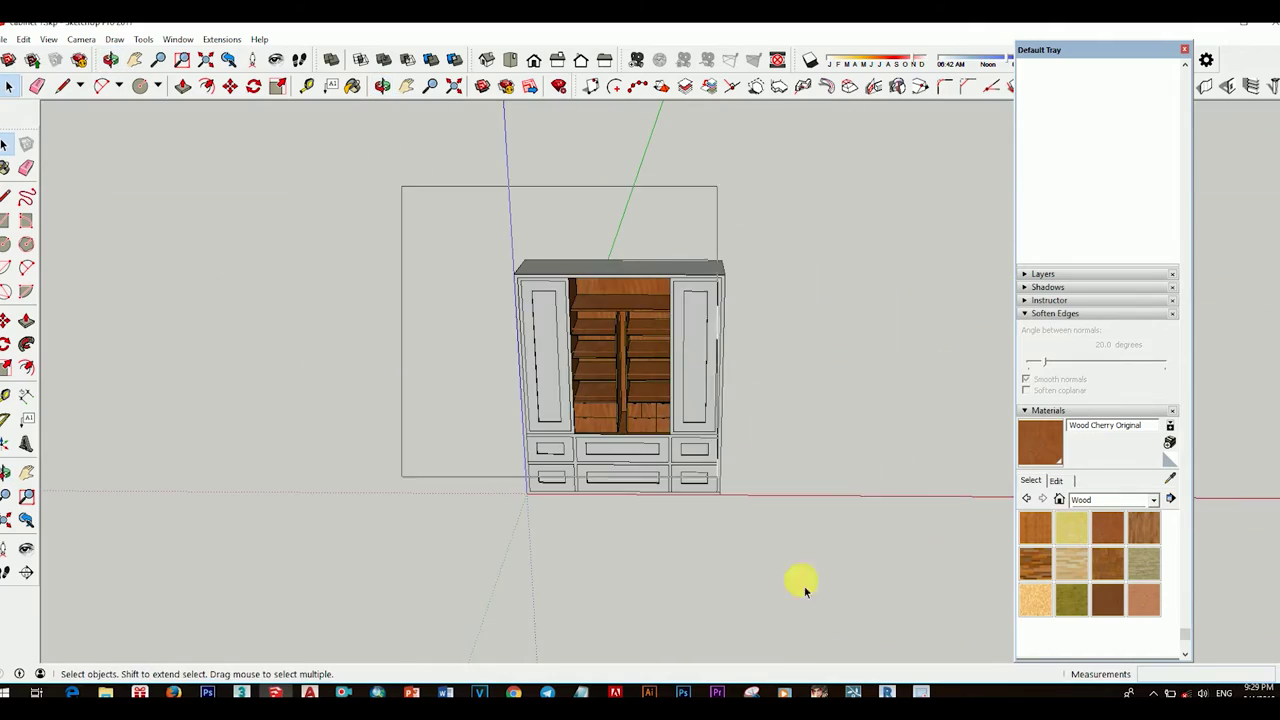
right_click(723, 128)
key(Escape)
scroll(586, 334, up, 5)
mouse_move(586, 334)
middle_down()
mouse_move(357, 300)
mouse_move(578, 390)
mouse_move(663, 360)
middle_up()
Step: Draw a small handle rectangle on the left door's edge
scroll(494, 351, up, 2)
scroll(491, 329, up, 3)
key(r)
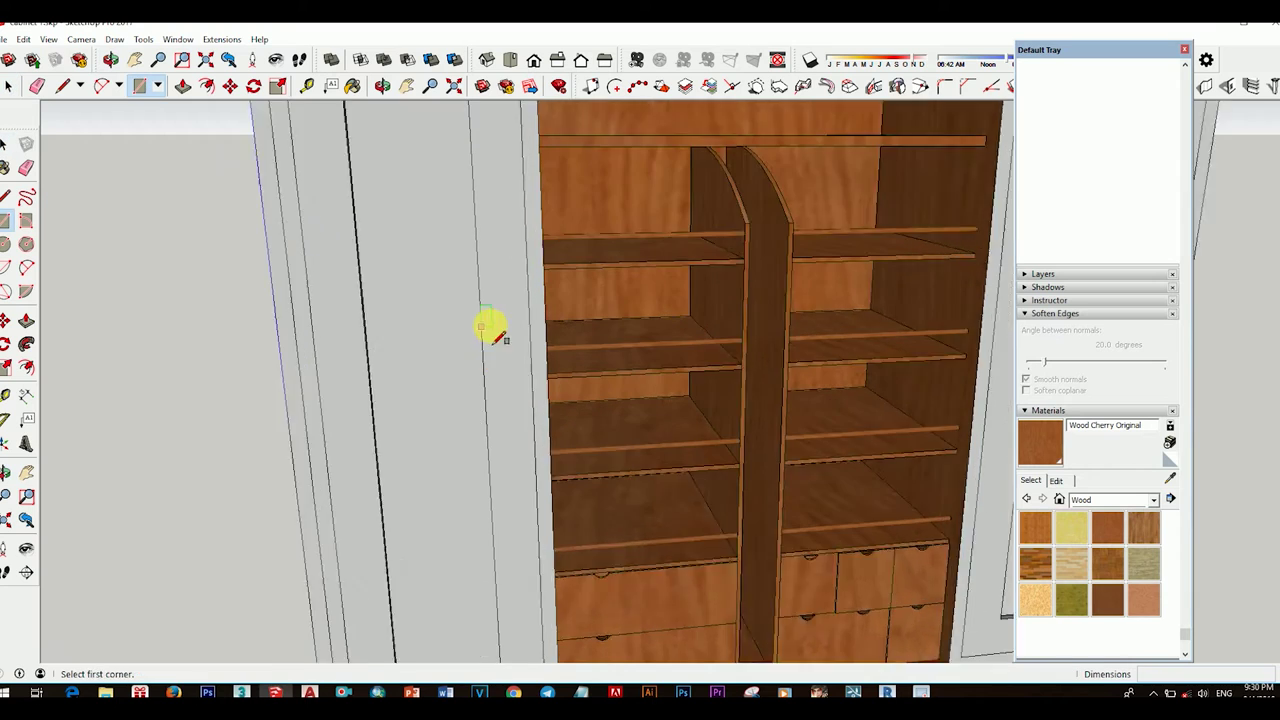
scroll(505, 303, up, 2)
click(505, 303)
click(527, 383)
scroll(520, 355, down, 3)
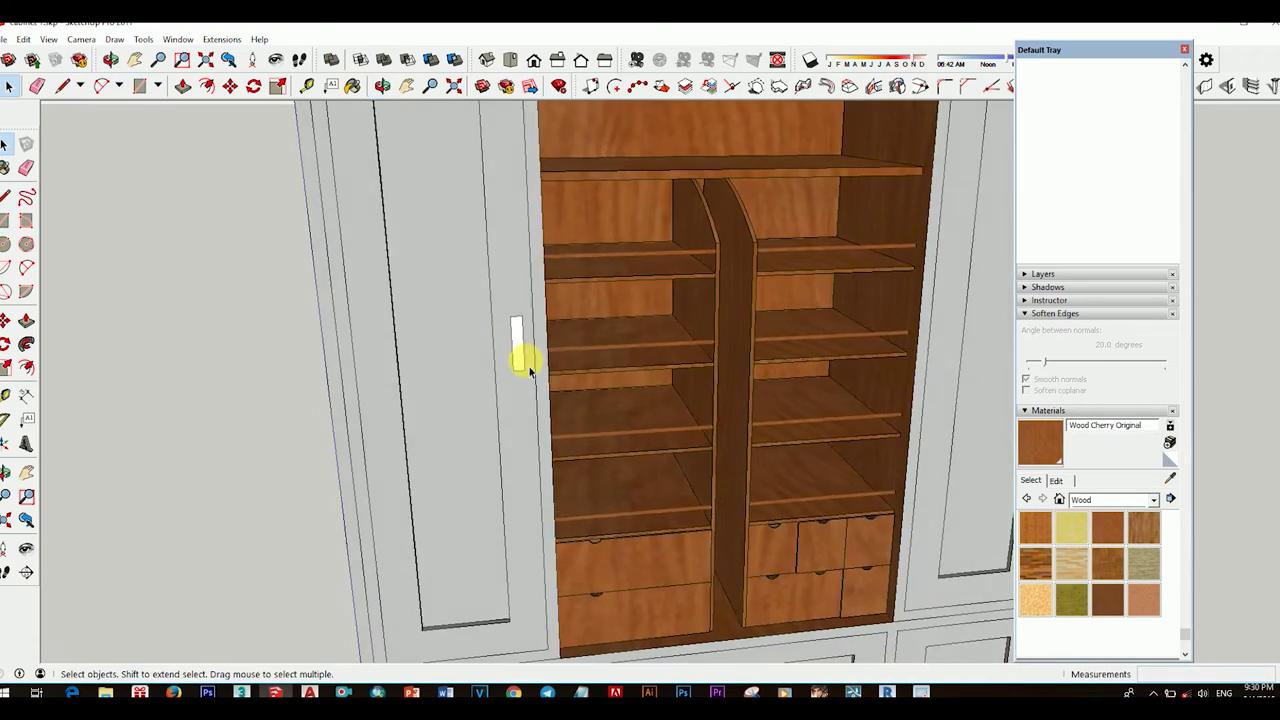
scroll(523, 350, up, 4)
Step: Pull the rectangle out about 20 mm into a handle block
key(p)
mouse_move(547, 372)
middle_down()
mouse_move(580, 369)
mouse_move(537, 429)
mouse_move(590, 381)
mouse_move(551, 380)
mouse_move(566, 383)
middle_up()
click(566, 405)
scroll(563, 407, up, 2)
key(space)
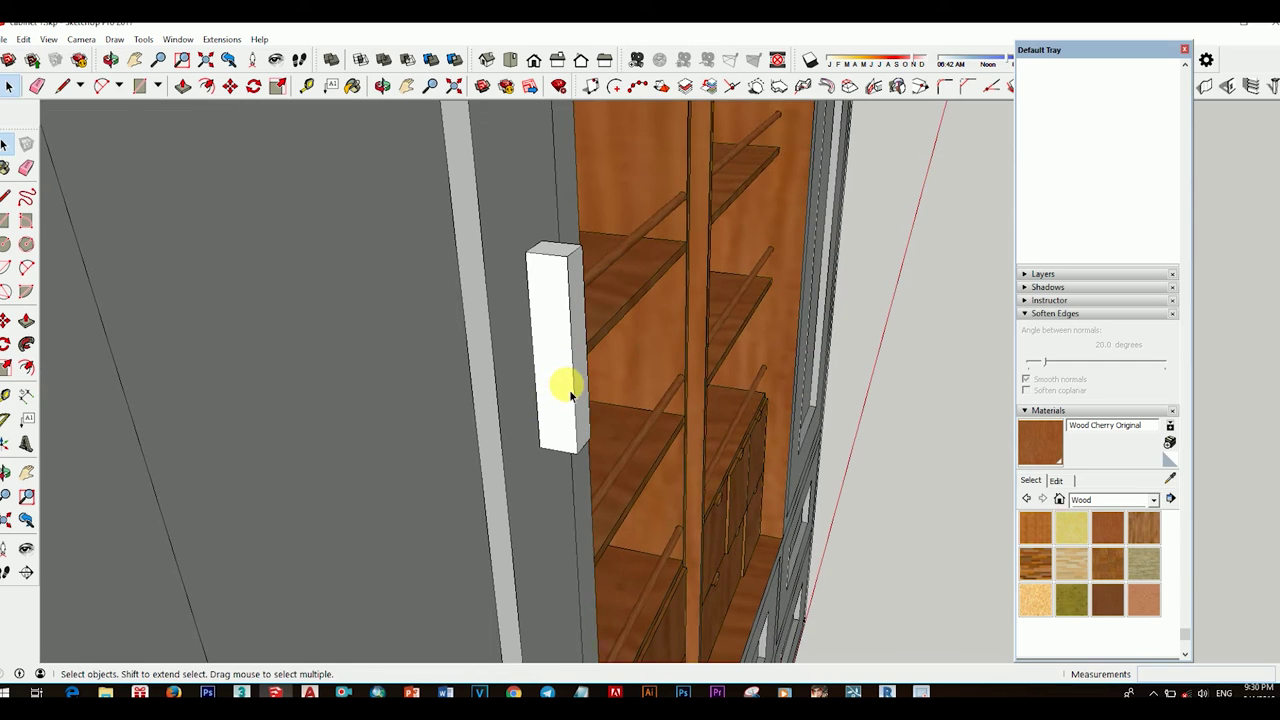
key(a)
scroll(533, 263, up, 2)
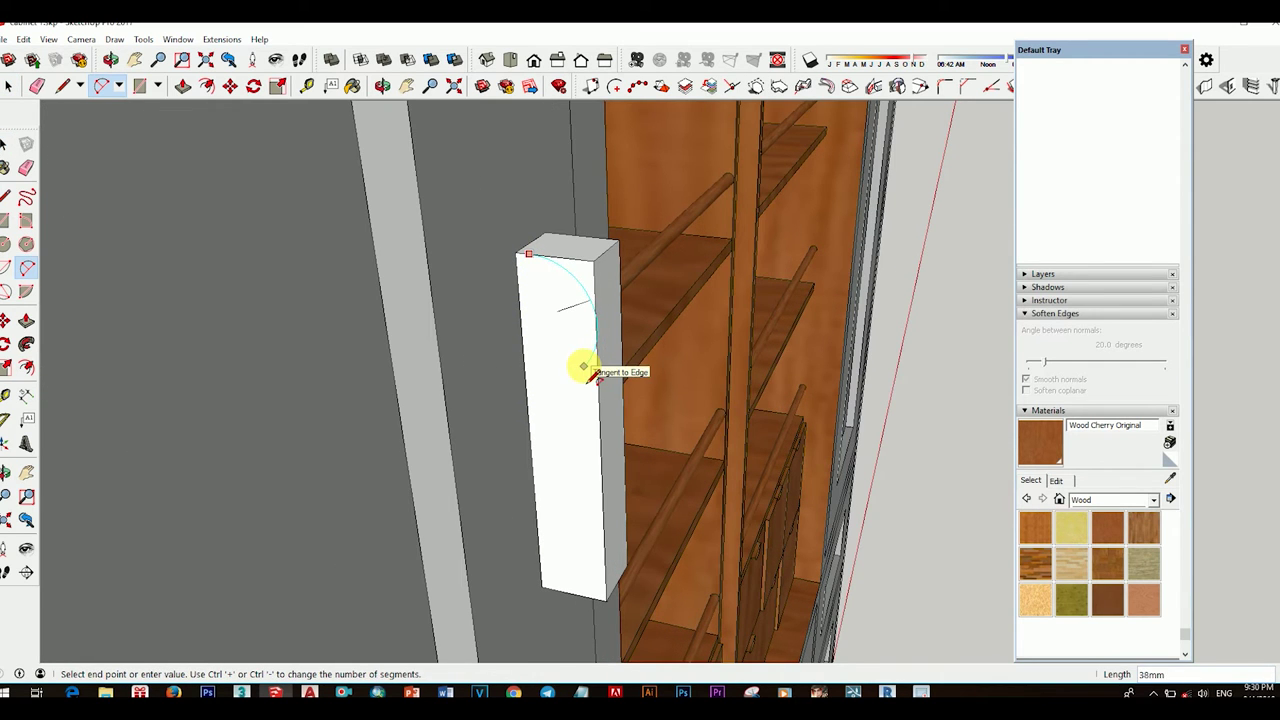
scroll(585, 368, up, 2)
Step: Draw the first arc on the handle block's face
click(540, 281)
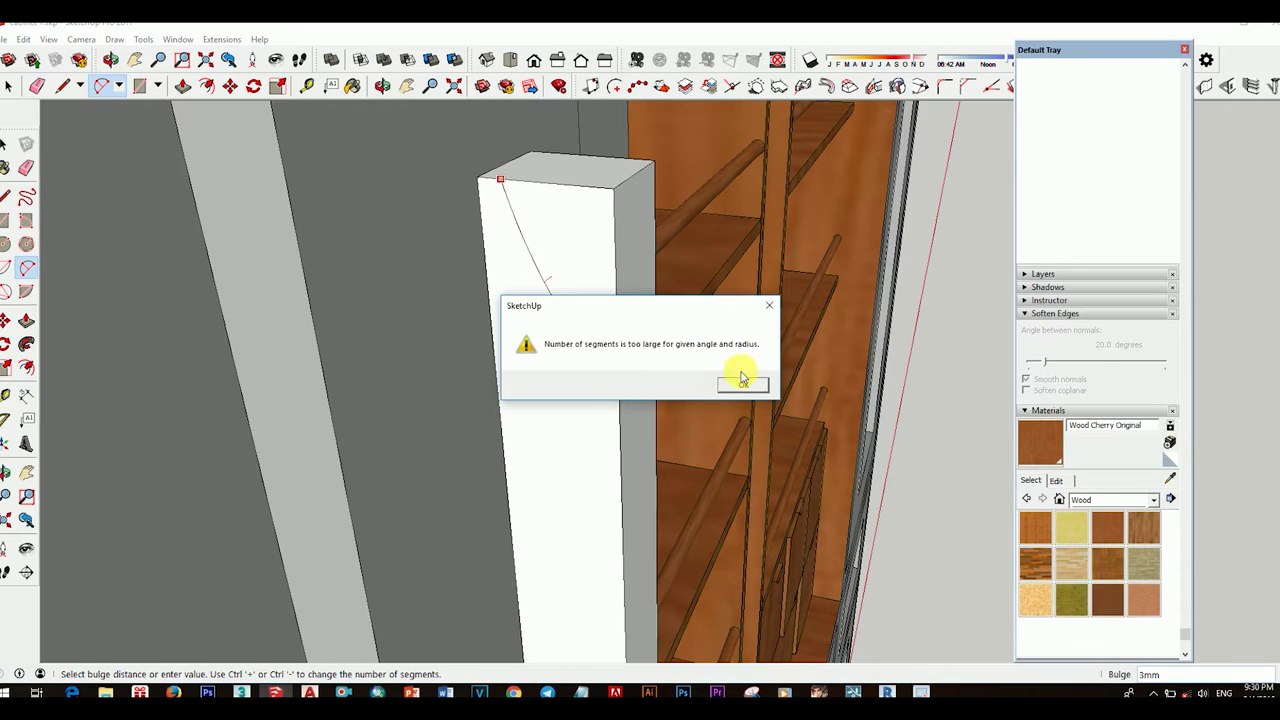
click(737, 366)
middle_drag(737, 366, 600, 366)
click(592, 361)
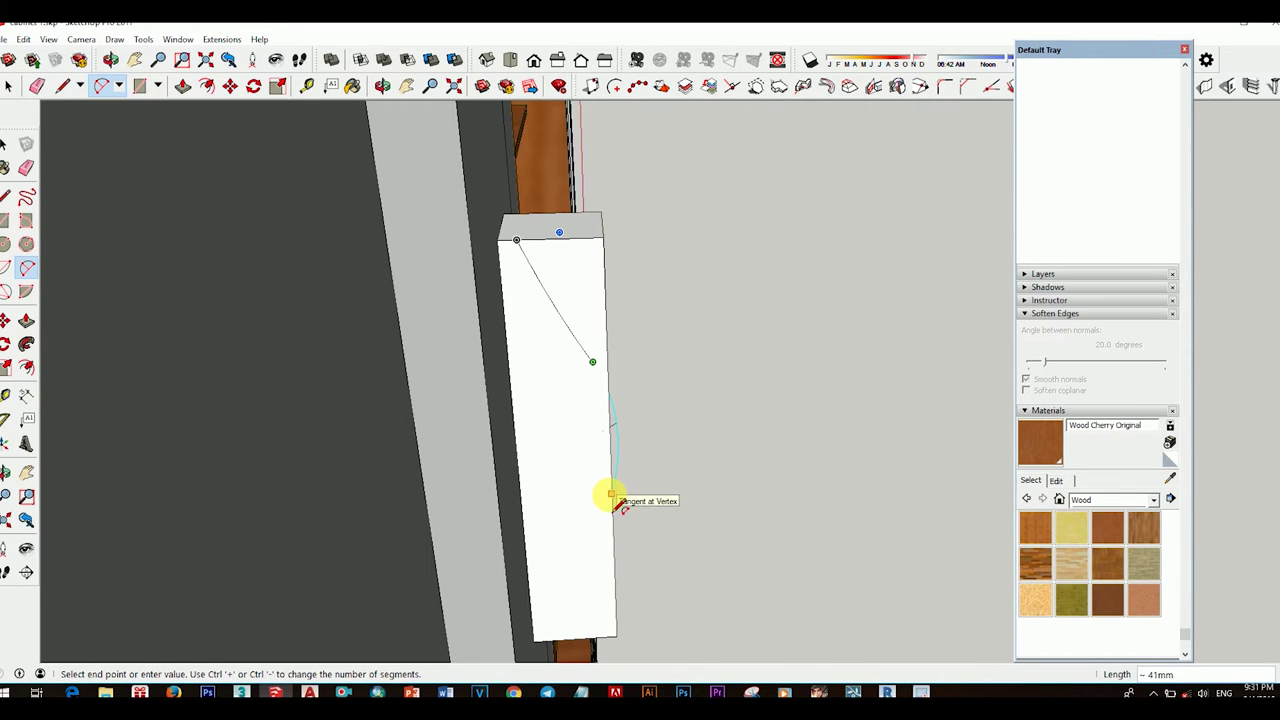
key(space)
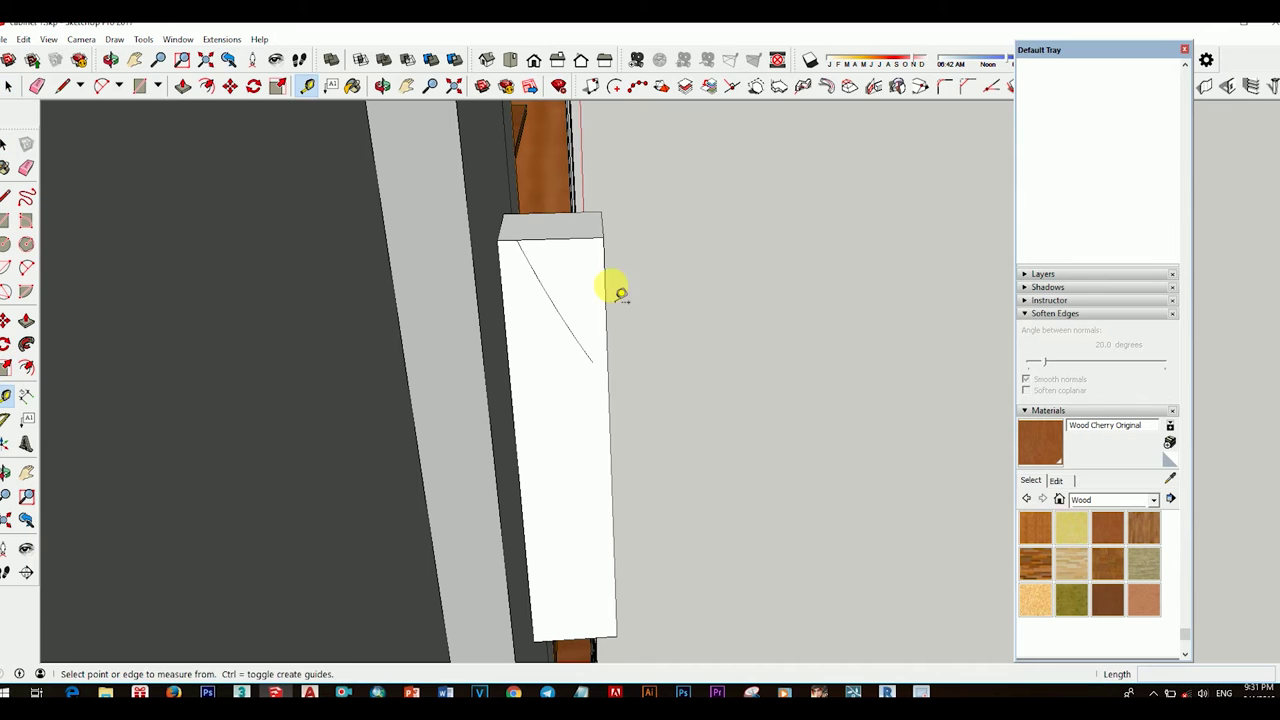
mouse_move(594, 363)
middle_down()
mouse_move(574, 409)
mouse_move(557, 374)
mouse_move(580, 397)
mouse_move(509, 400)
middle_up()
key(space)
key(l)
key(space)
key(l)
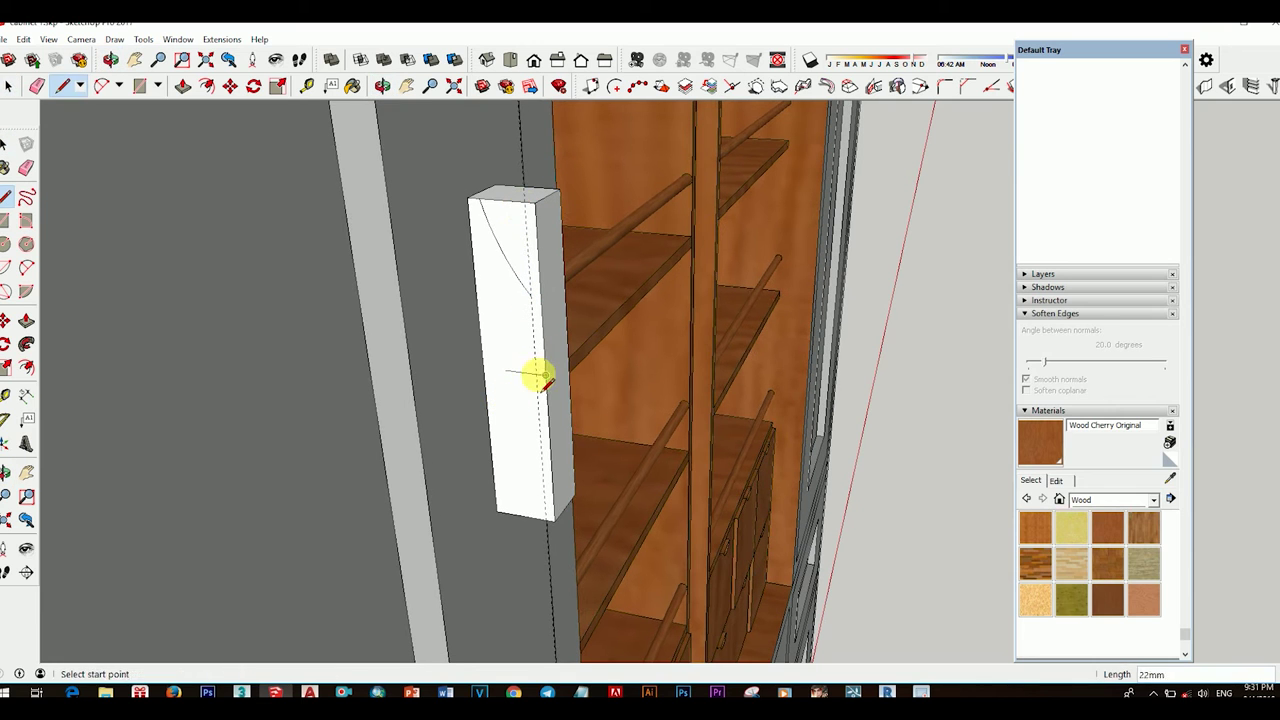
Step: Place guides and draw the lower arc on the handle block
key(t)
scroll(518, 515, up, 3)
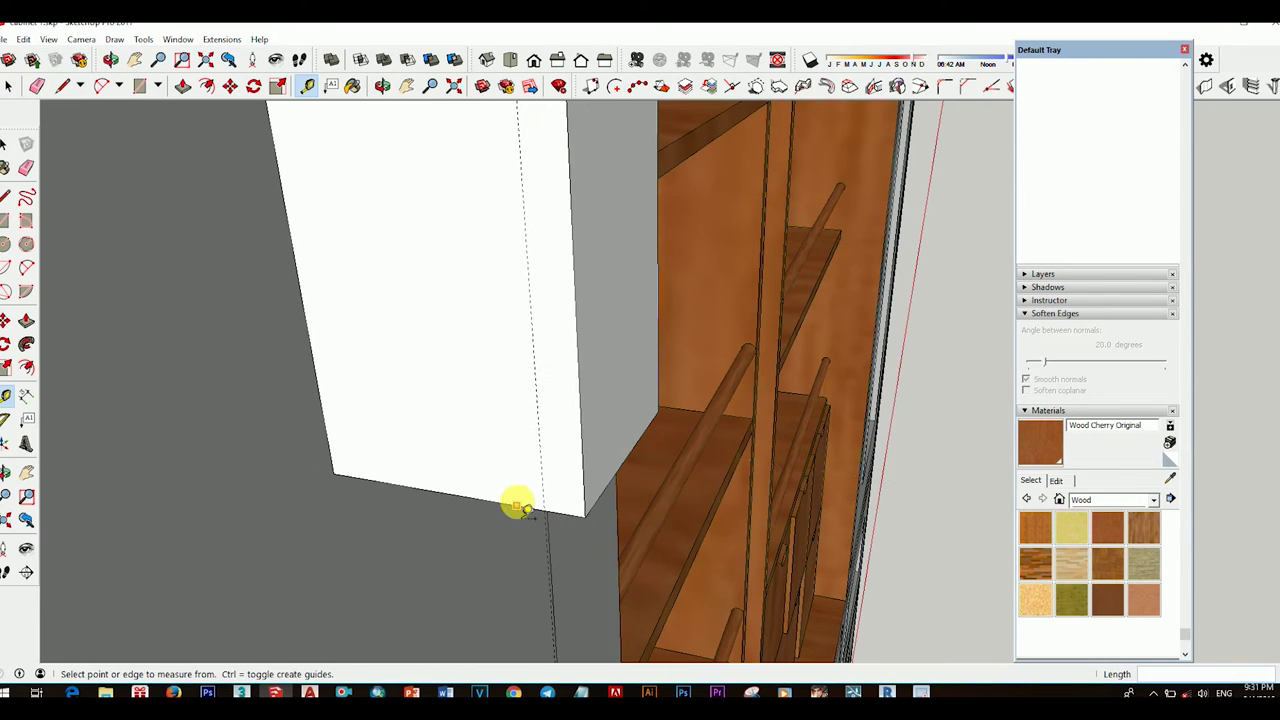
text(33)
scroll(537, 430, down, 3)
middle_drag(518, 354, 516, 440)
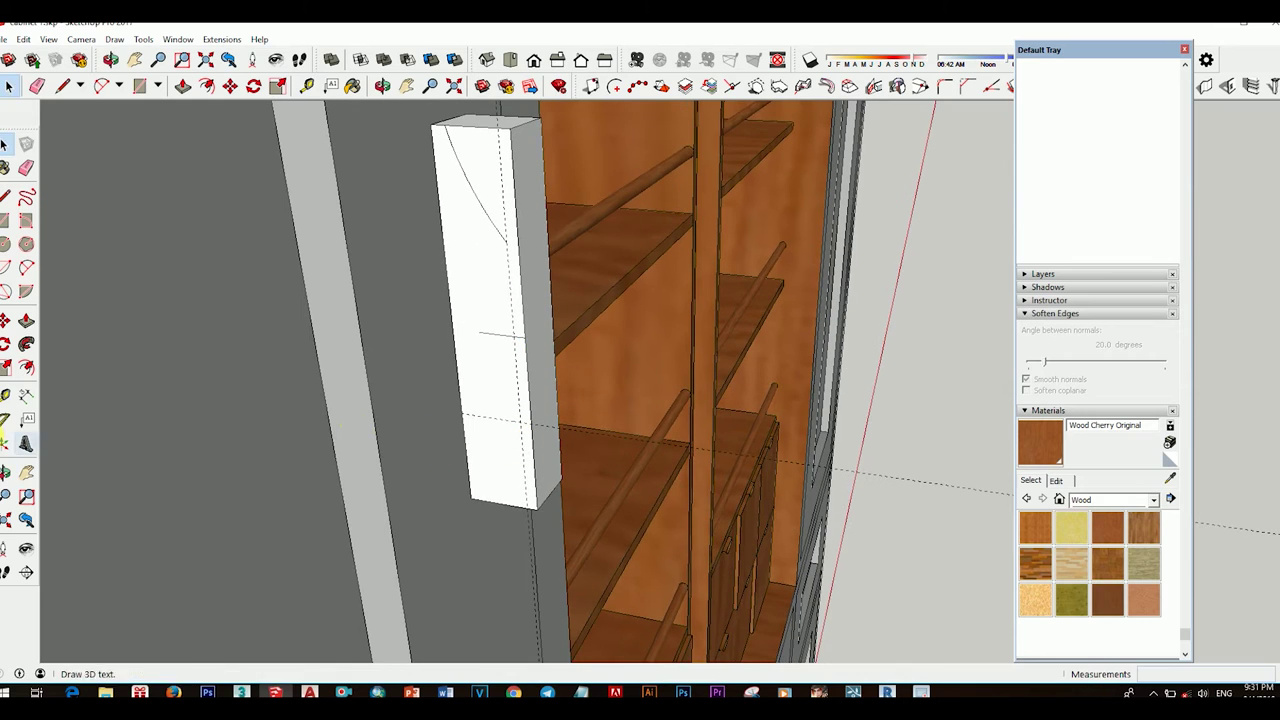
middle_drag(515, 302, 521, 355)
key(space)
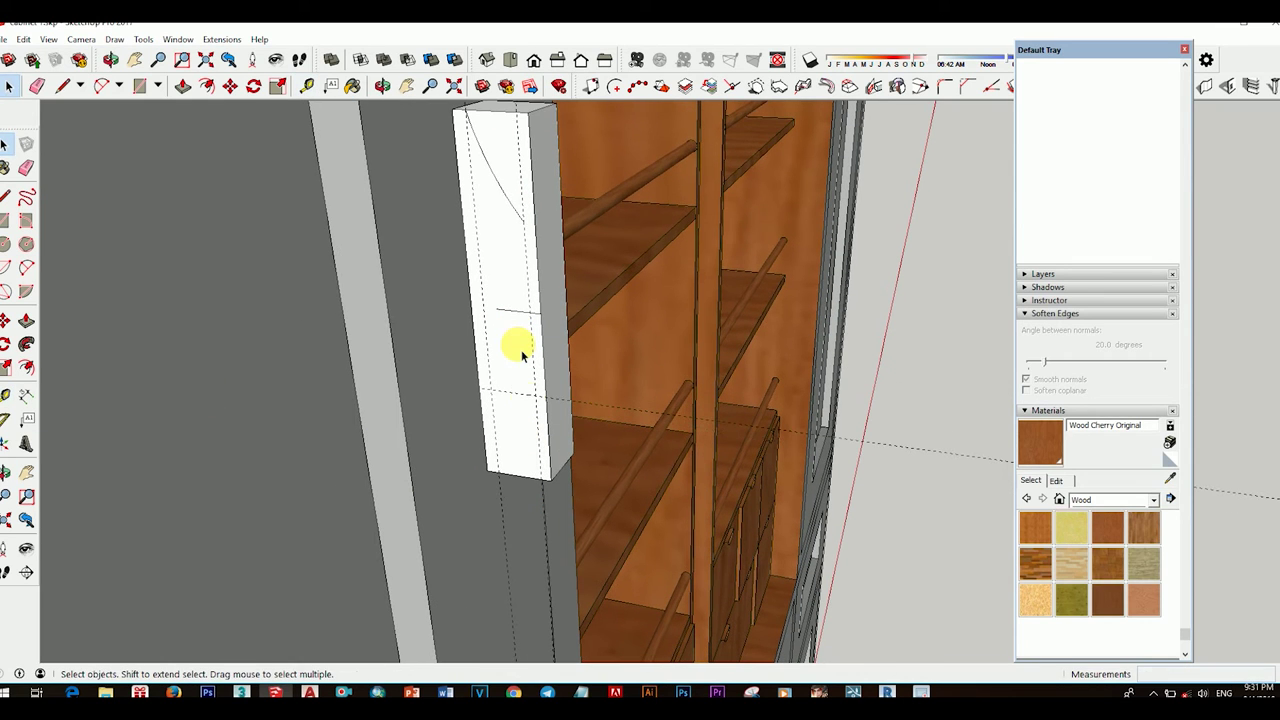
key(a)
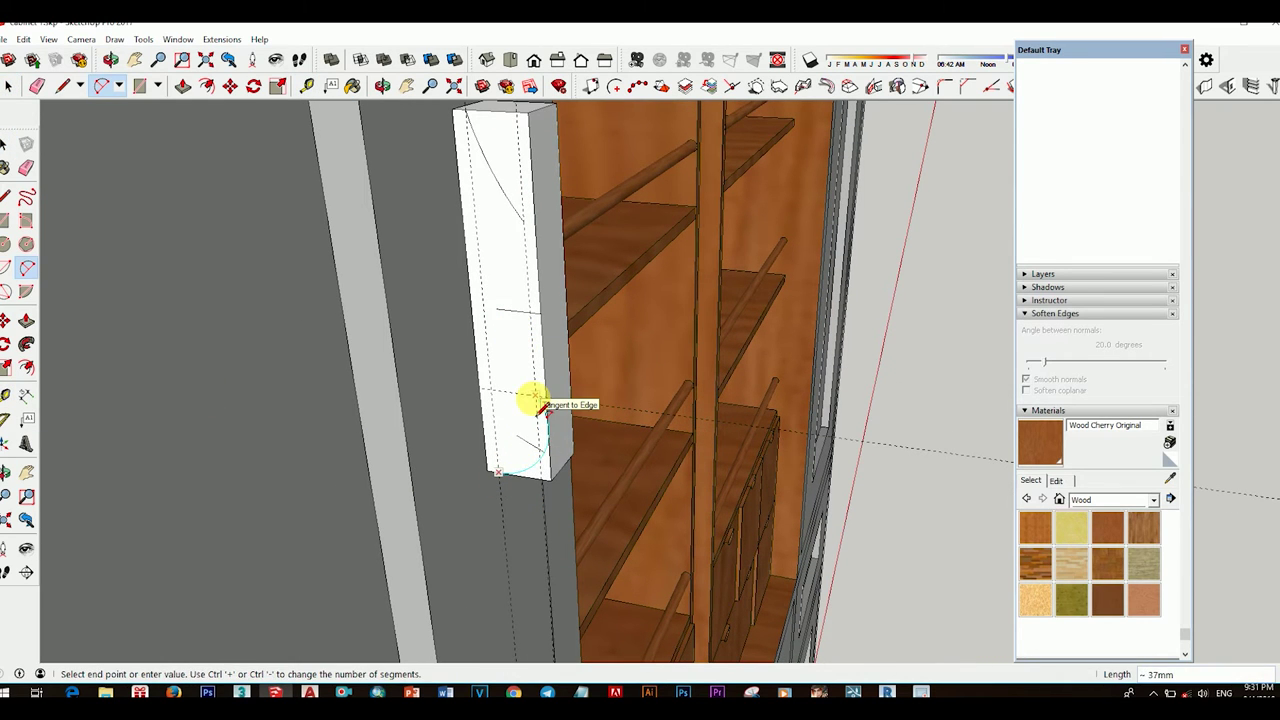
click(508, 428)
click(737, 383)
middle_drag(737, 383, 530, 300)
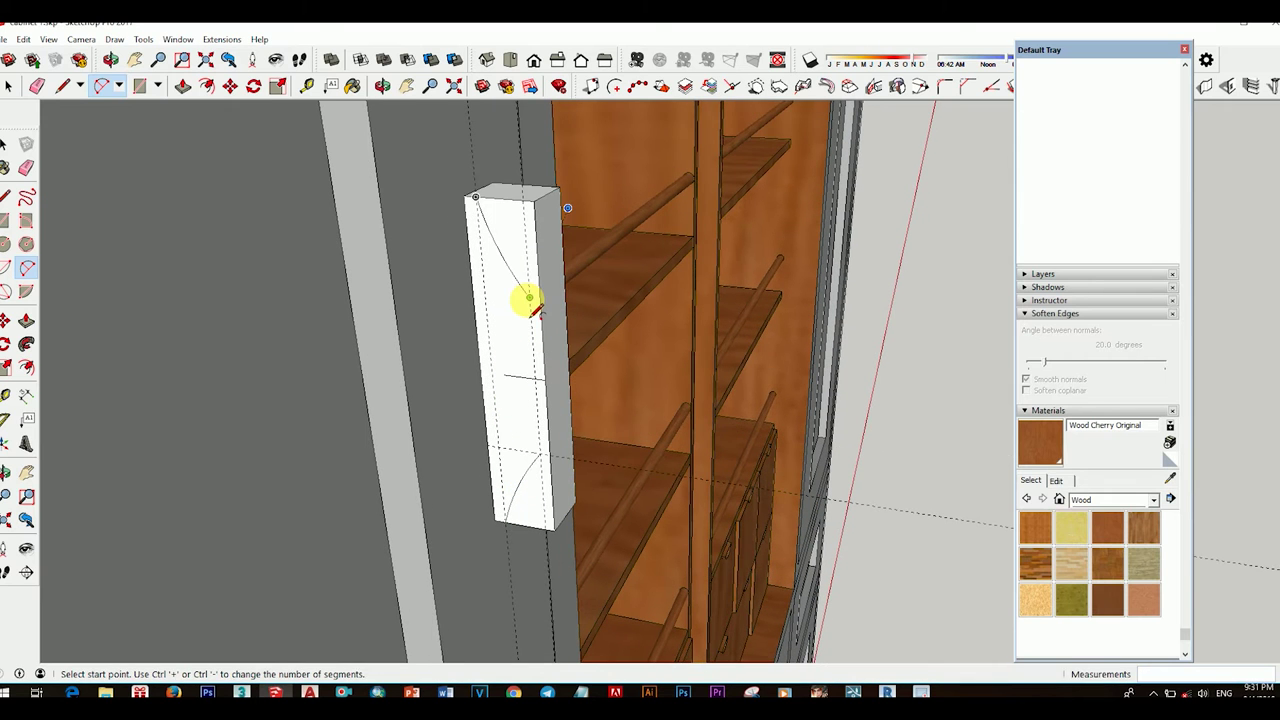
mouse_move(552, 444)
middle_down()
mouse_move(518, 378)
mouse_move(423, 408)
middle_up()
Step: Erase extra edges and push the cut-off part away to curve the handle
key(e)
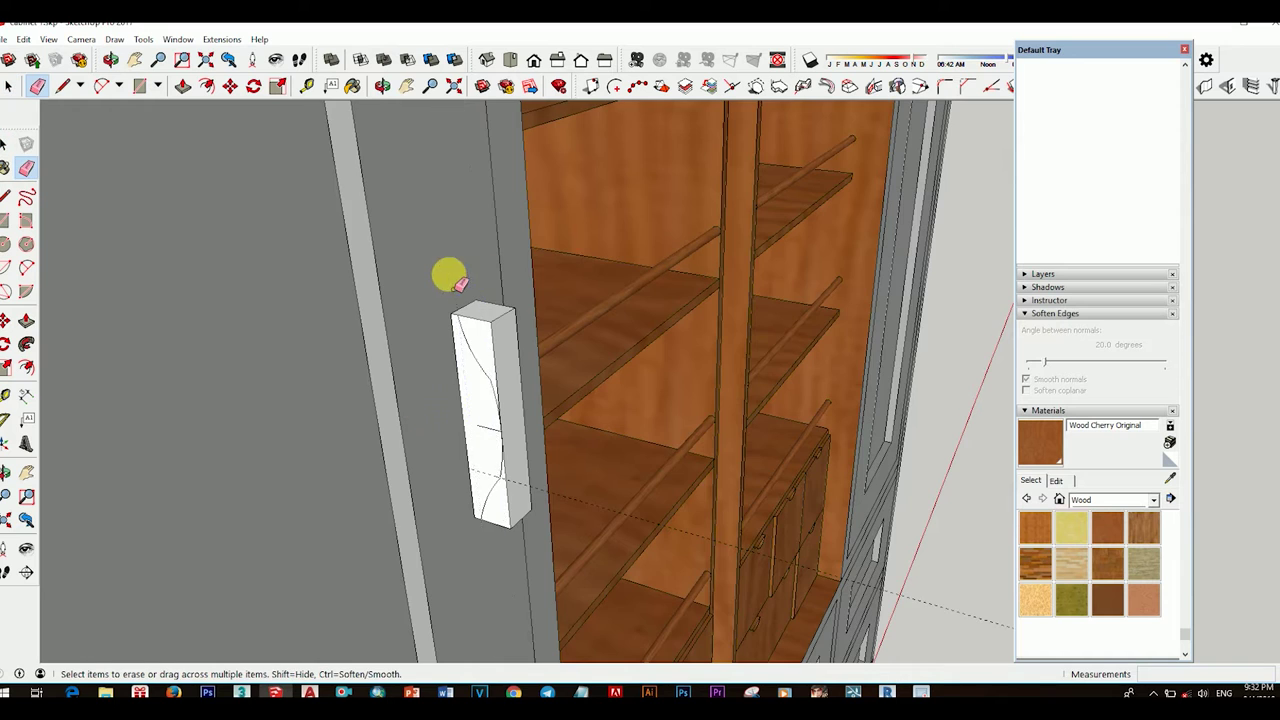
middle_drag(449, 277, 513, 401)
middle_drag(448, 345, 443, 480)
key(p)
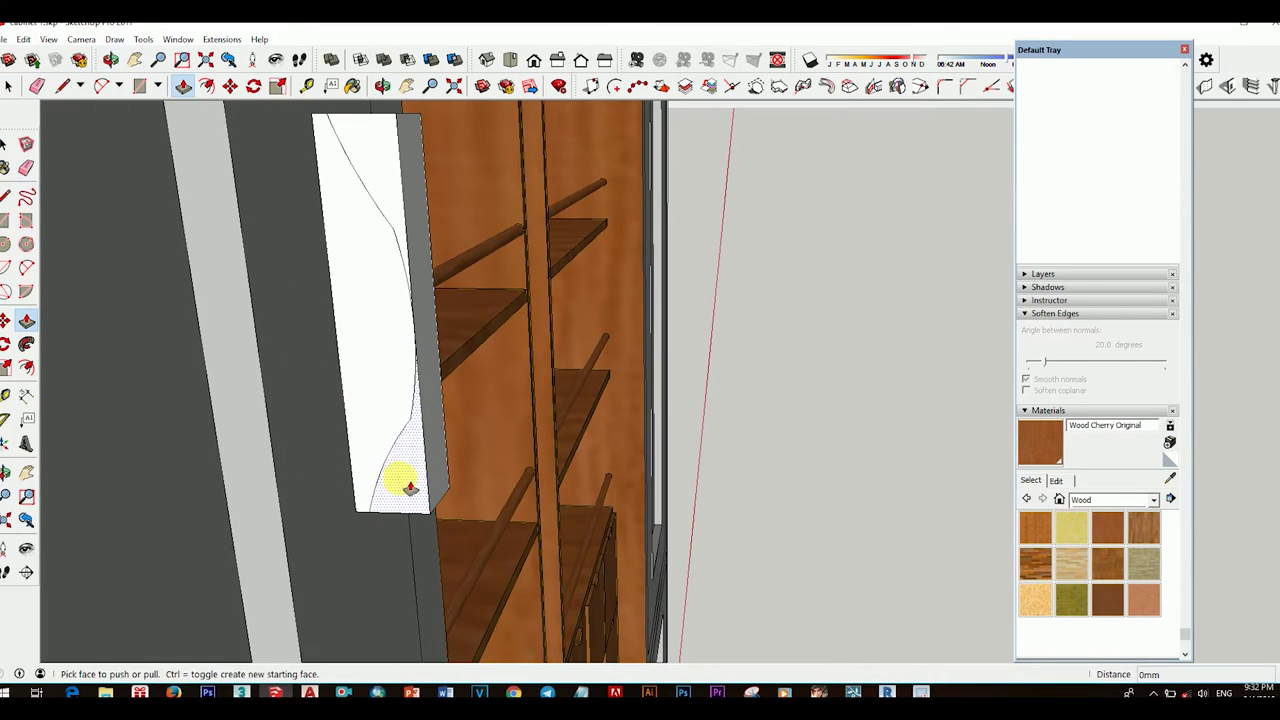
drag(409, 486, 400, 190)
mouse_move(400, 190)
middle_down()
mouse_move(423, 297)
mouse_move(391, 323)
mouse_move(415, 360)
middle_up()
key(space)
mouse_move(455, 477)
middle_down()
mouse_move(371, 343)
mouse_move(190, 350)
mouse_move(563, 614)
mouse_move(406, 286)
middle_up()
Step: Draw an arc across the handle's side to mark the curved cut
scroll(366, 349, up, 3)
right_click(473, 430)
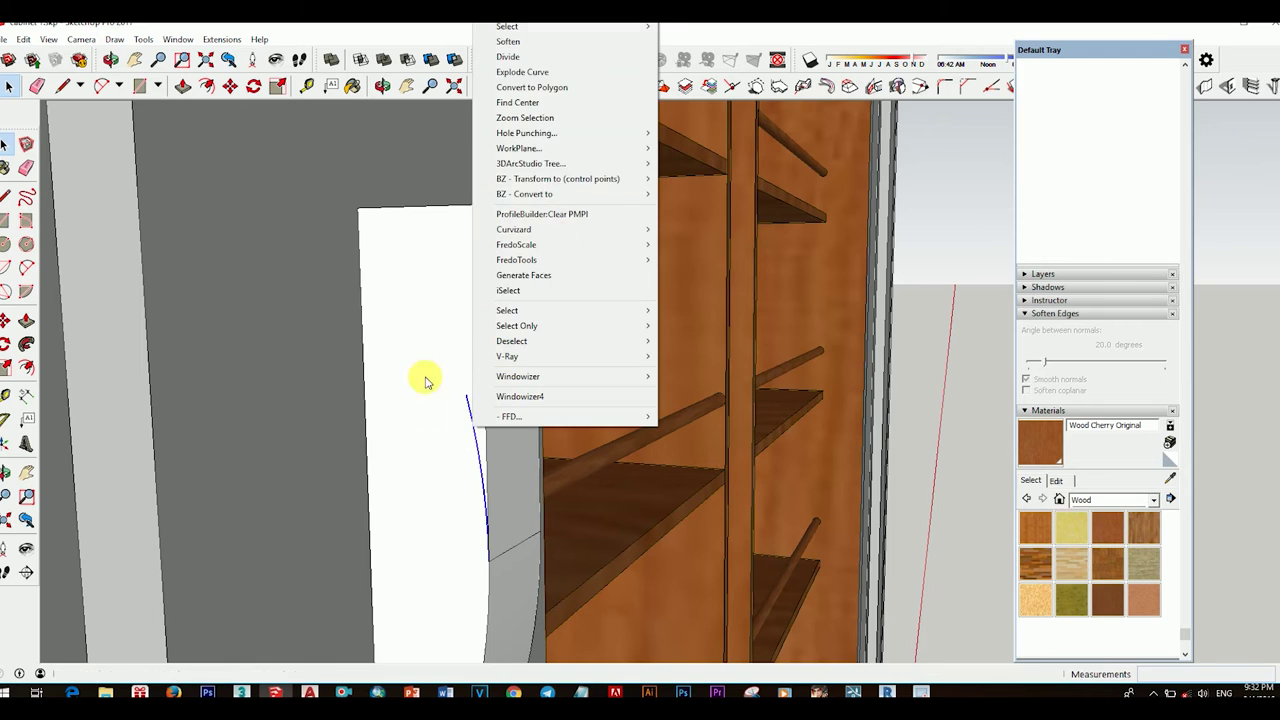
mouse_move(423, 374)
middle_down()
mouse_move(429, 434)
mouse_move(471, 429)
mouse_move(483, 443)
middle_up()
key(a)
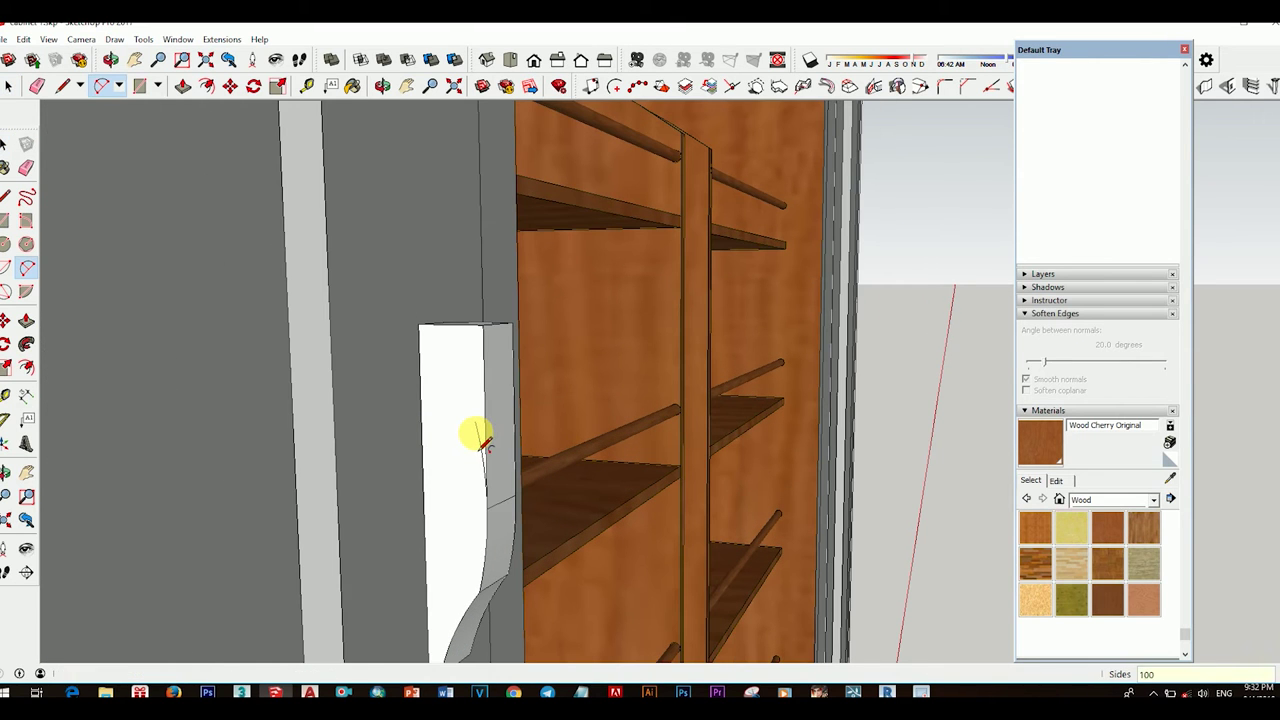
click(486, 508)
scroll(455, 383, up, 3)
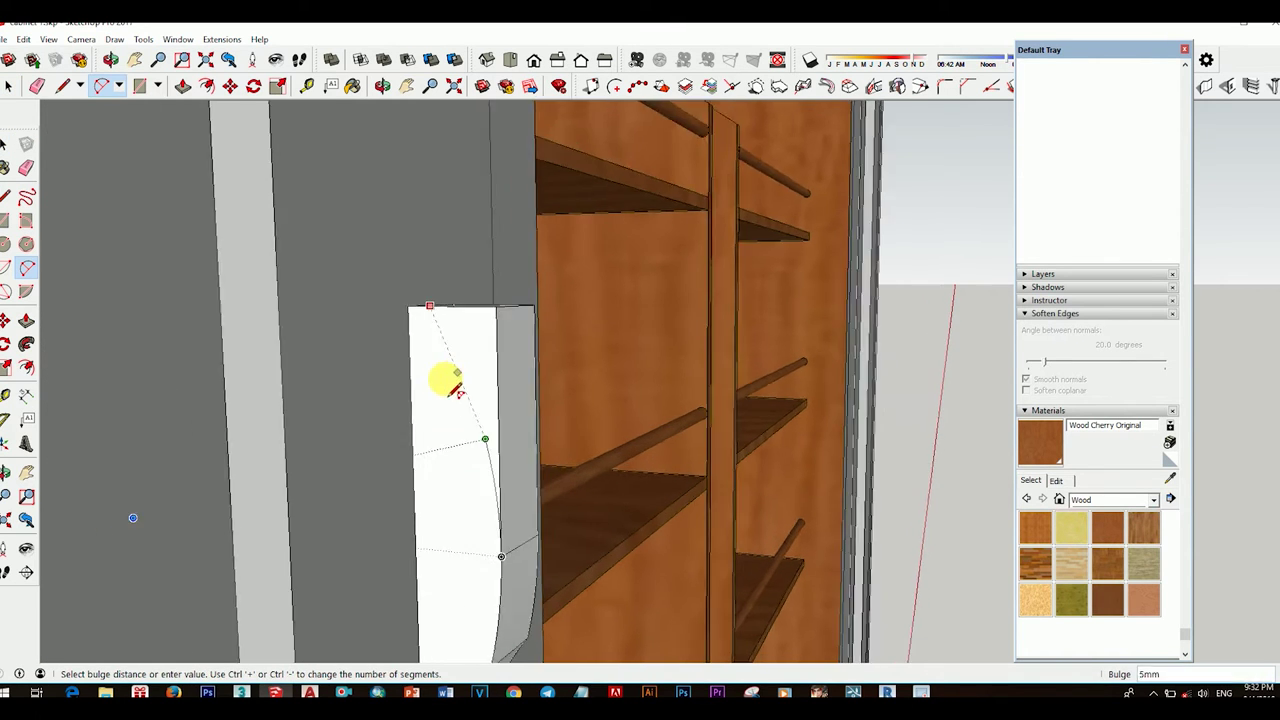
scroll(449, 380, up, 3)
scroll(468, 371, up, 3)
click(547, 388)
scroll(540, 380, down, 3)
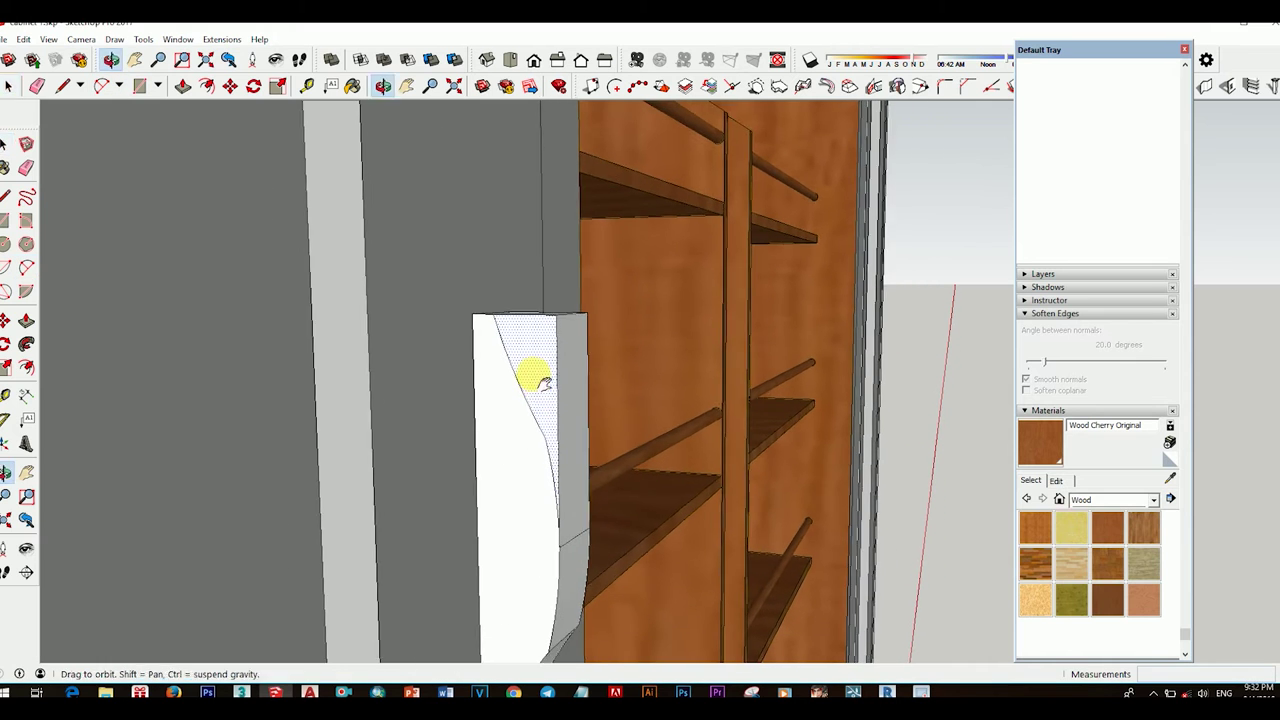
mouse_move(537, 371)
middle_down()
mouse_move(551, 363)
mouse_move(668, 503)
middle_up()
scroll(600, 460, up, 5)
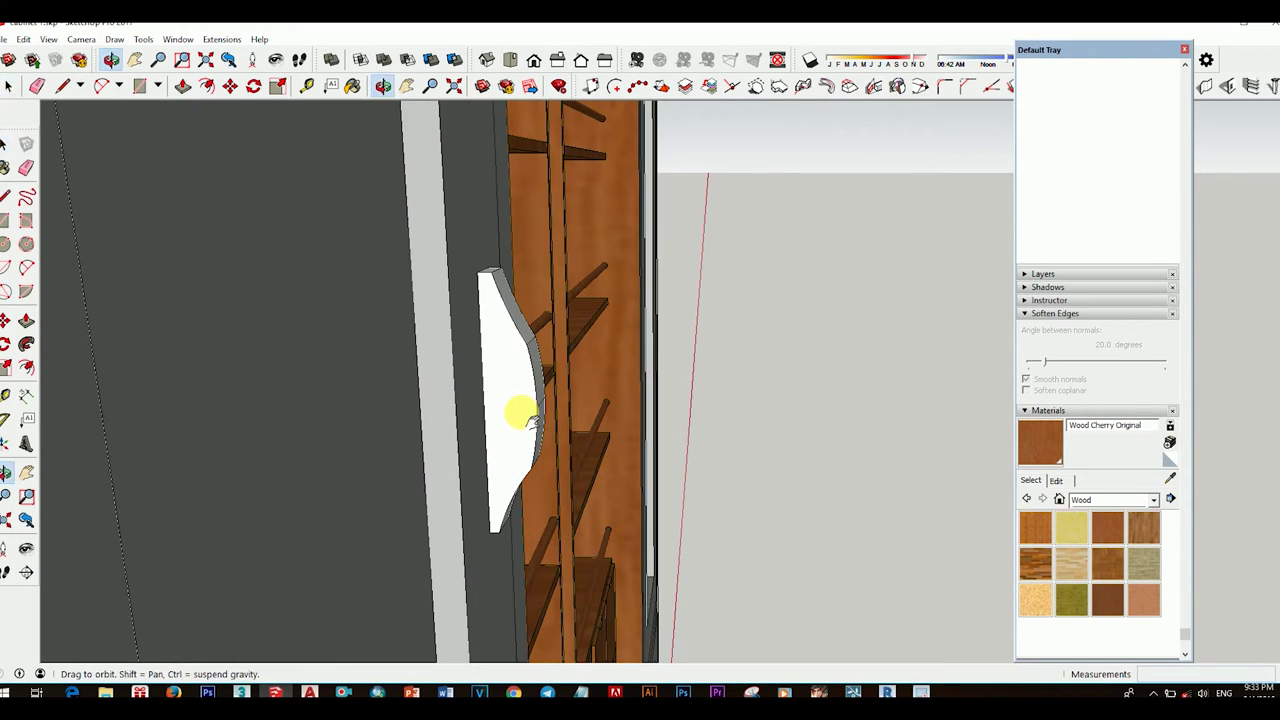
middle_drag(517, 411, 506, 363)
scroll(516, 348, up, 1)
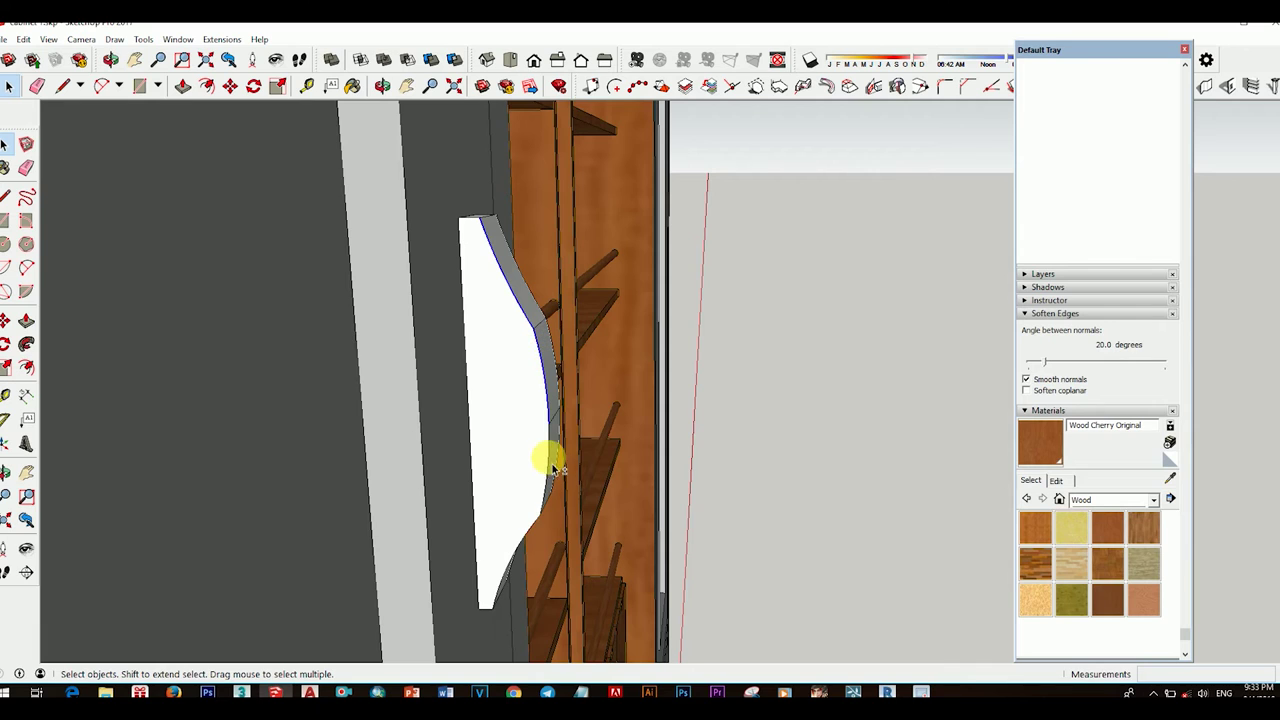
Step: Offset the handle's curved edge
click(27, 370)
click(524, 316)
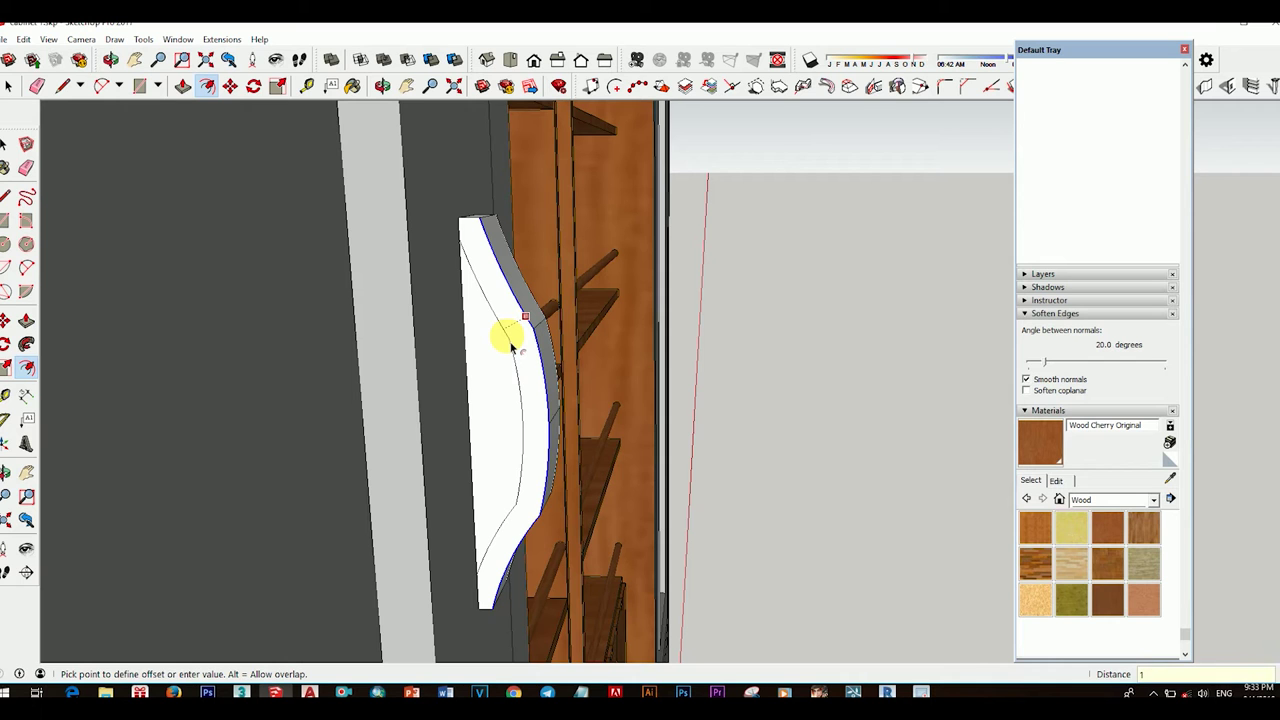
scroll(506, 370, down, 2)
key(space)
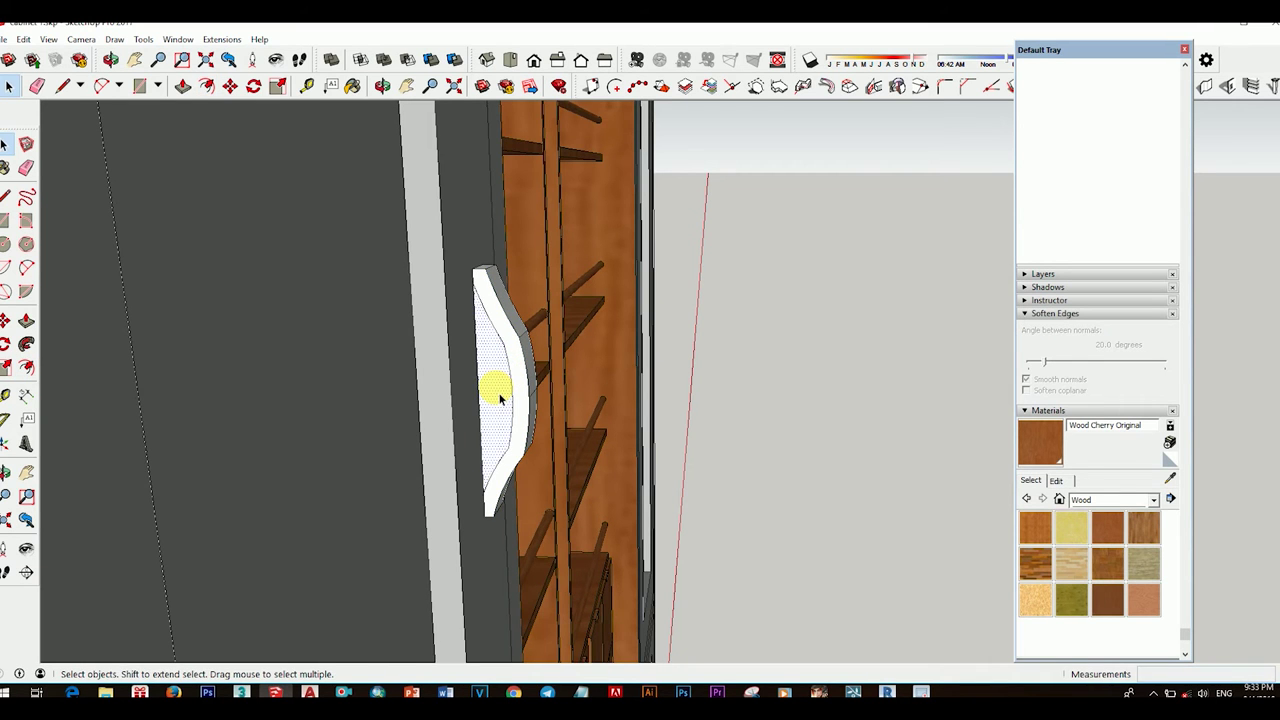
middle_drag(500, 397, 334, 408)
scroll(606, 391, down, 3)
scroll(605, 390, up, 4)
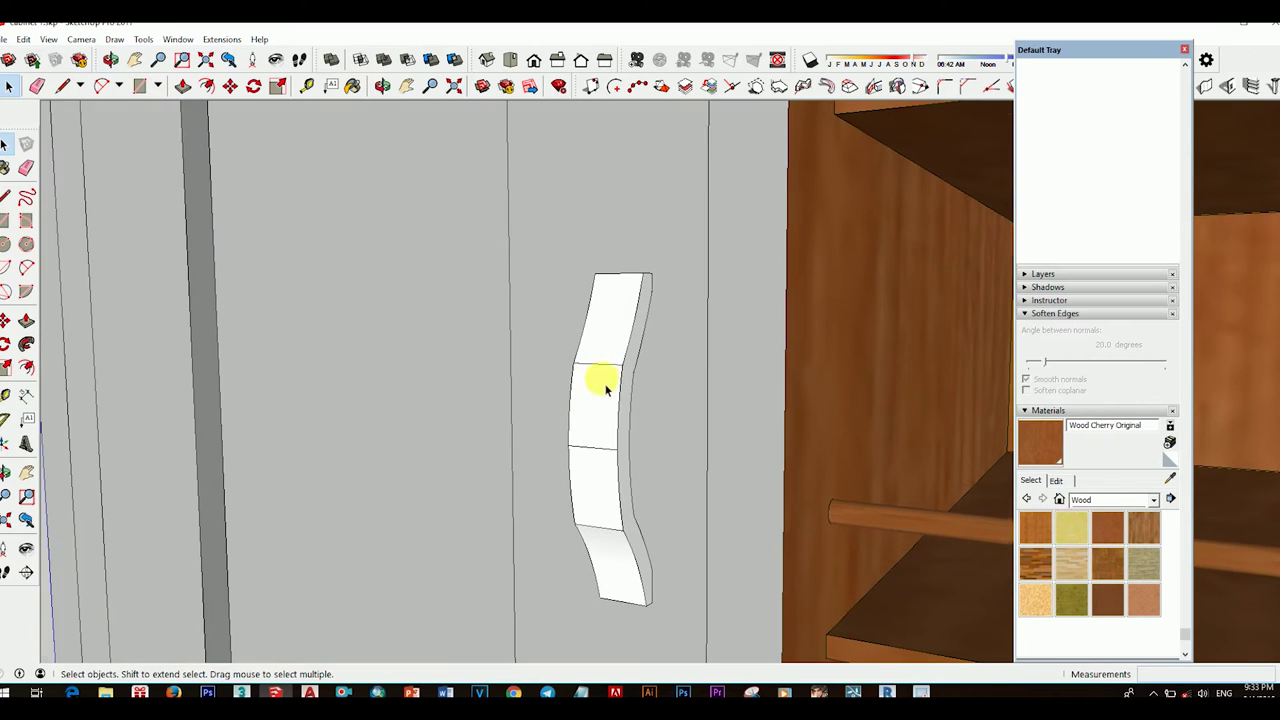
Step: Select all connected handle faces and soften the edges dividing them
right_click(605, 390)
click(618, 414)
right_click(614, 414)
click(650, 207)
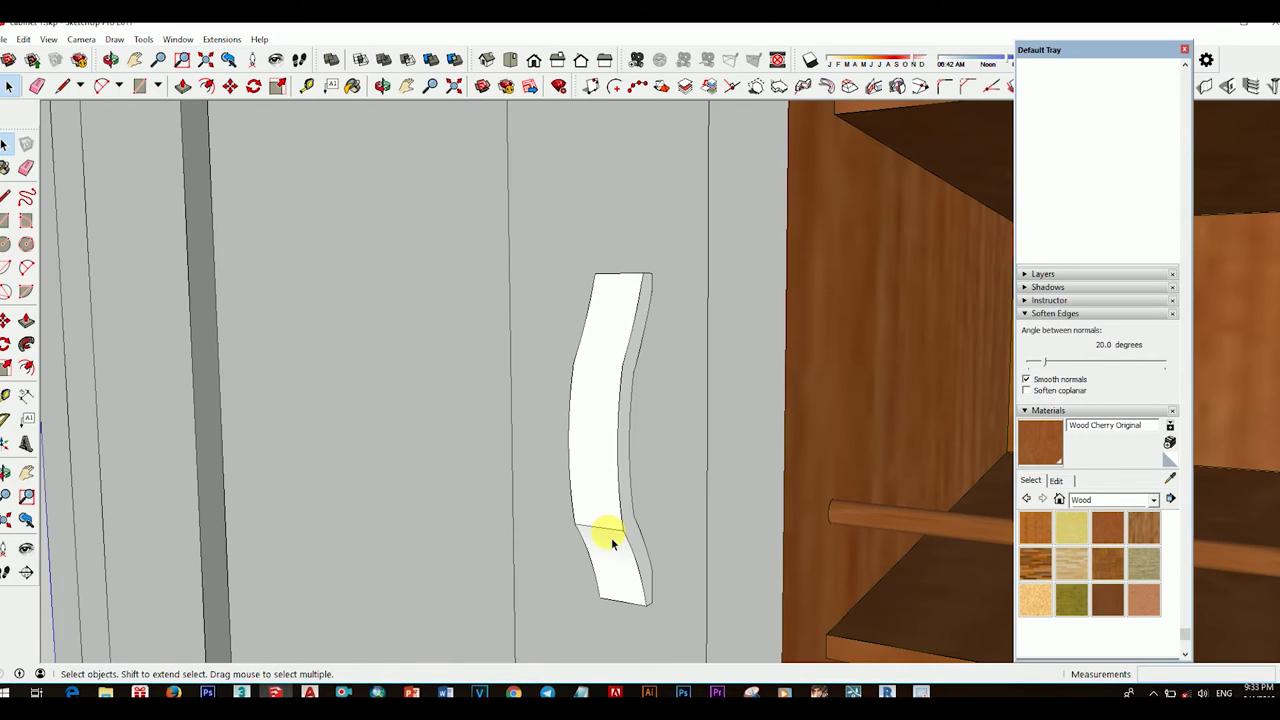
right_click(612, 540)
scroll(614, 443, down, 3)
scroll(580, 417, down, 2)
Step: Group the finished door handle and paint it with Metal Corrugated Shiny
right_click(597, 420)
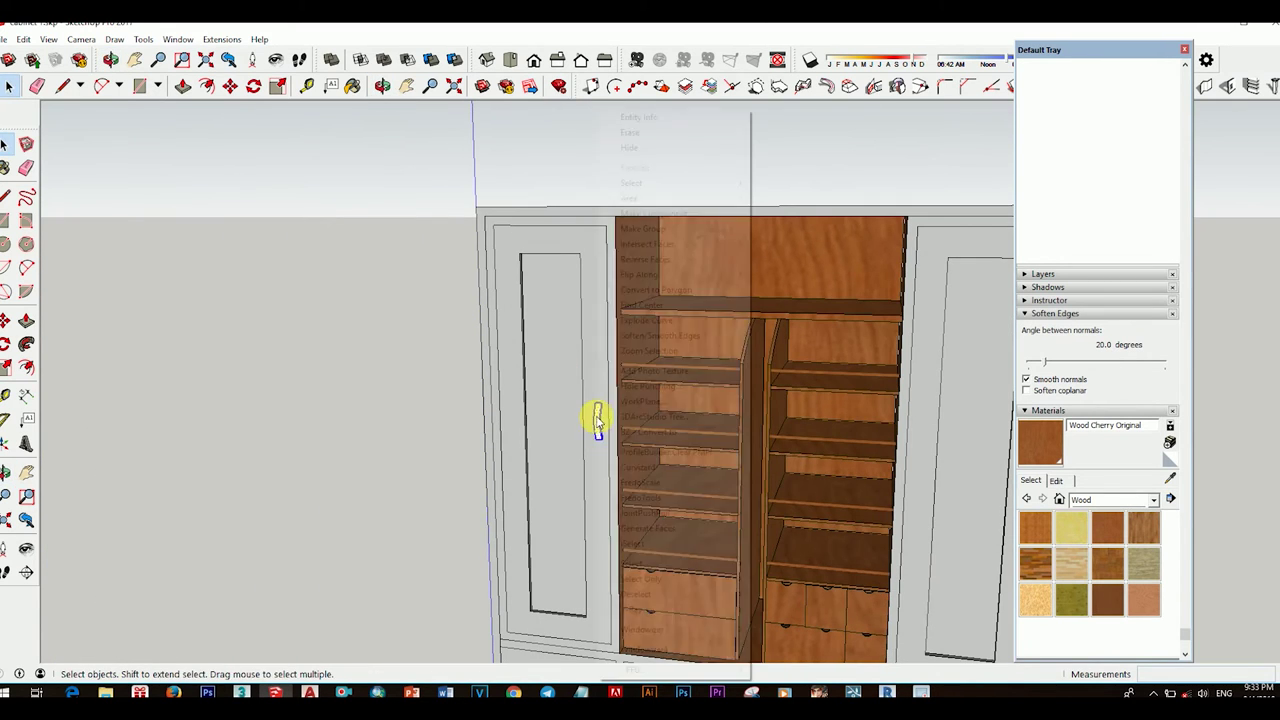
click(662, 212)
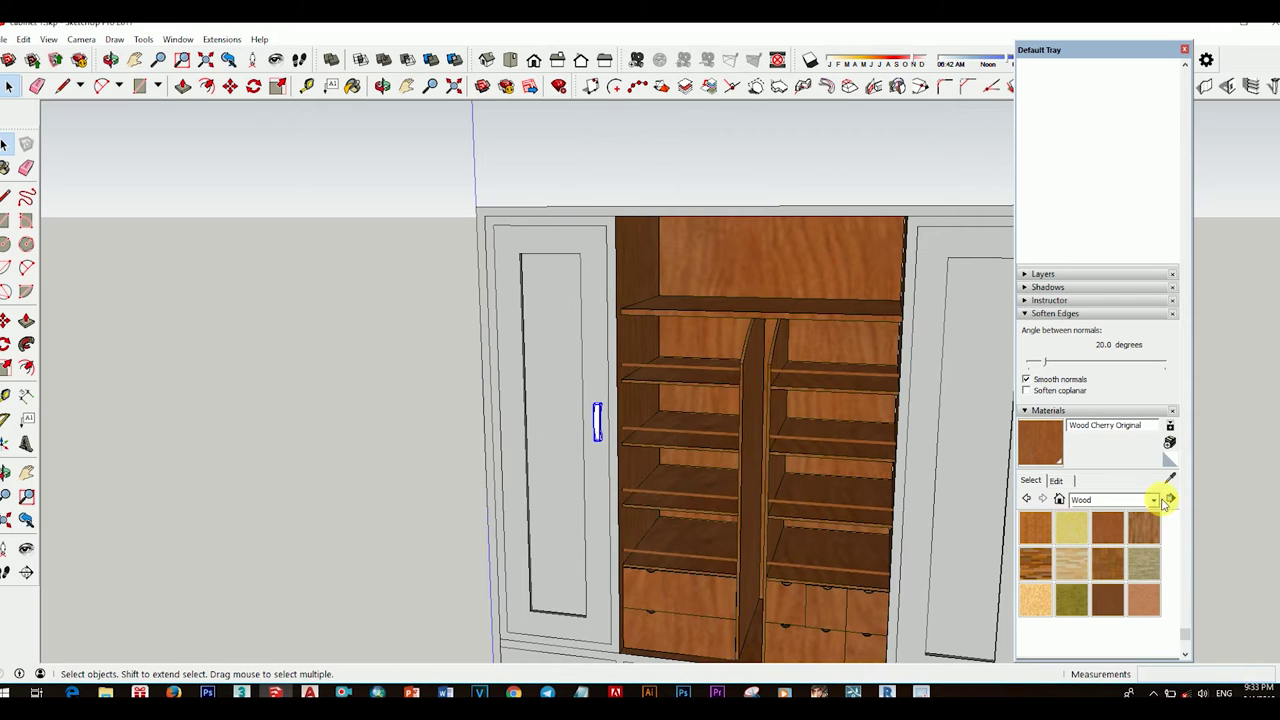
click(1166, 500)
click(1106, 597)
click(1104, 530)
scroll(586, 414, up, 3)
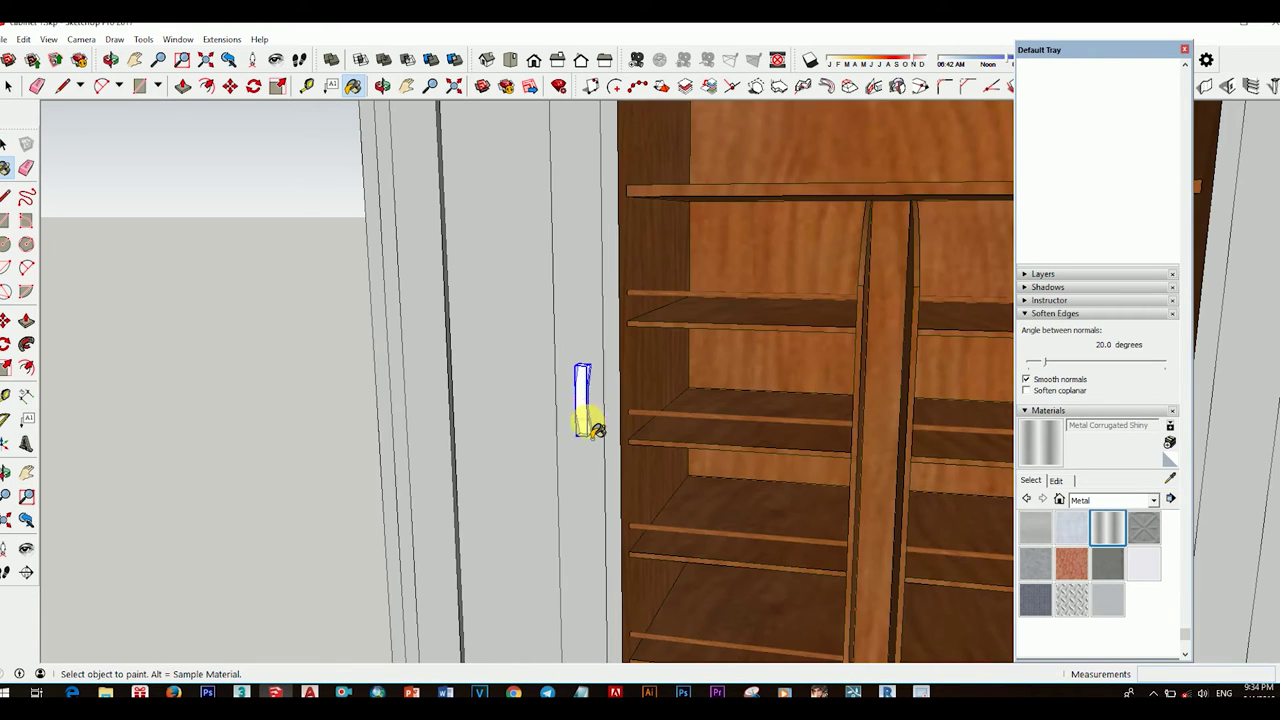
scroll(617, 434, down, 2)
click(600, 430)
scroll(571, 449, up, 5)
mouse_move(571, 449)
middle_down()
mouse_move(803, 448)
mouse_move(651, 480)
middle_up()
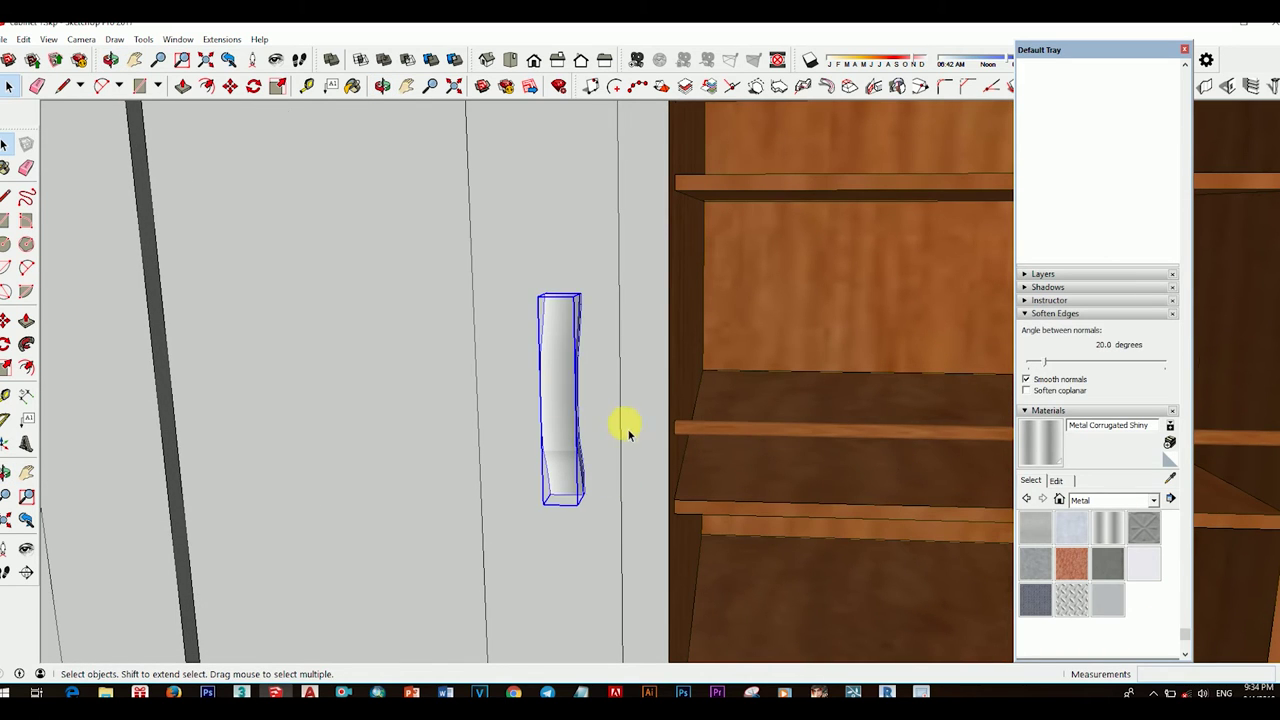
scroll(627, 430, down, 2)
Step: Raise the brightness of the Metal Corrugated Shiny material in the Edit settings
click(1058, 481)
drag(1105, 578, 1123, 575)
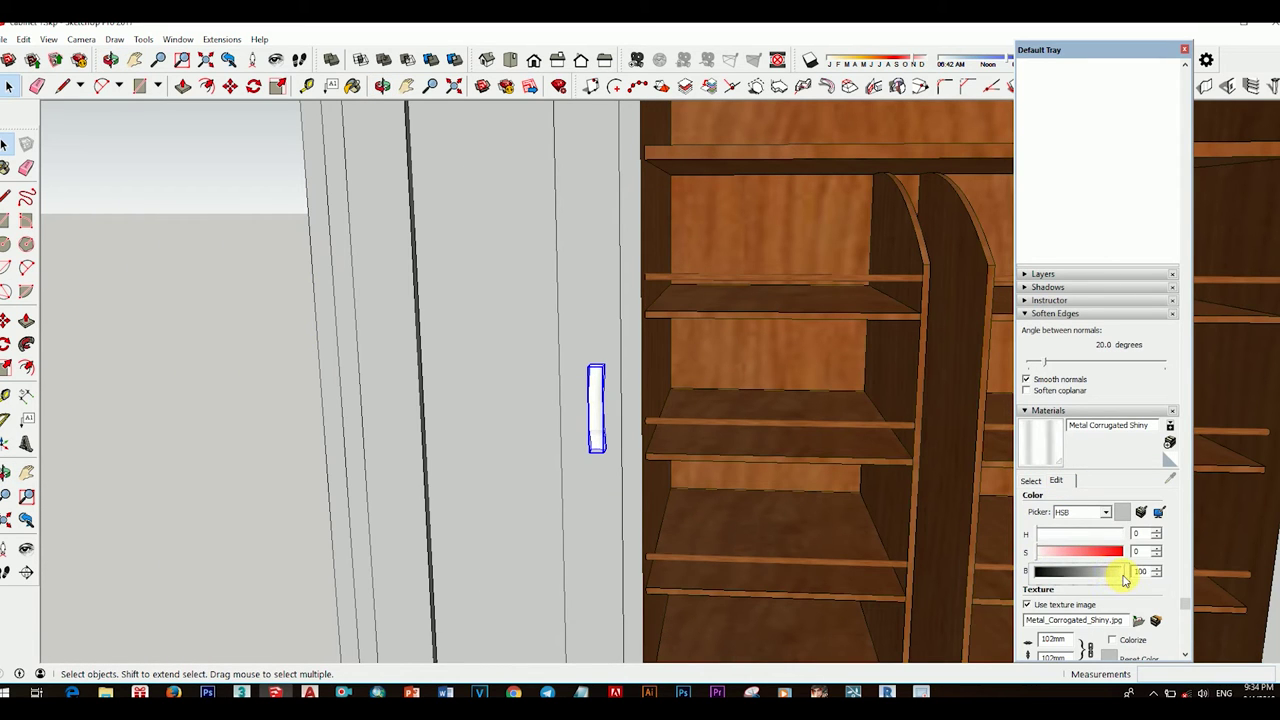
scroll(357, 420, down, 5)
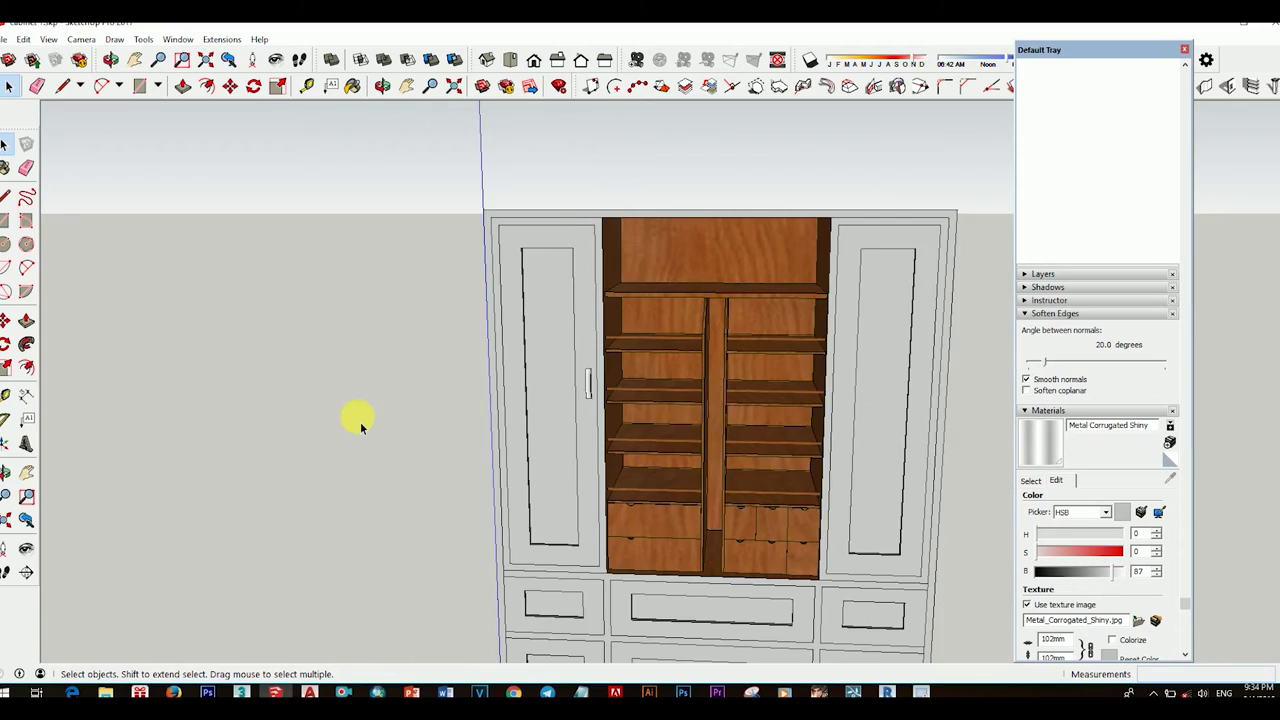
scroll(337, 409, up, 5)
mouse_move(337, 409)
middle_down()
mouse_move(586, 429)
mouse_move(693, 558)
middle_up()
scroll(586, 429, down, 5)
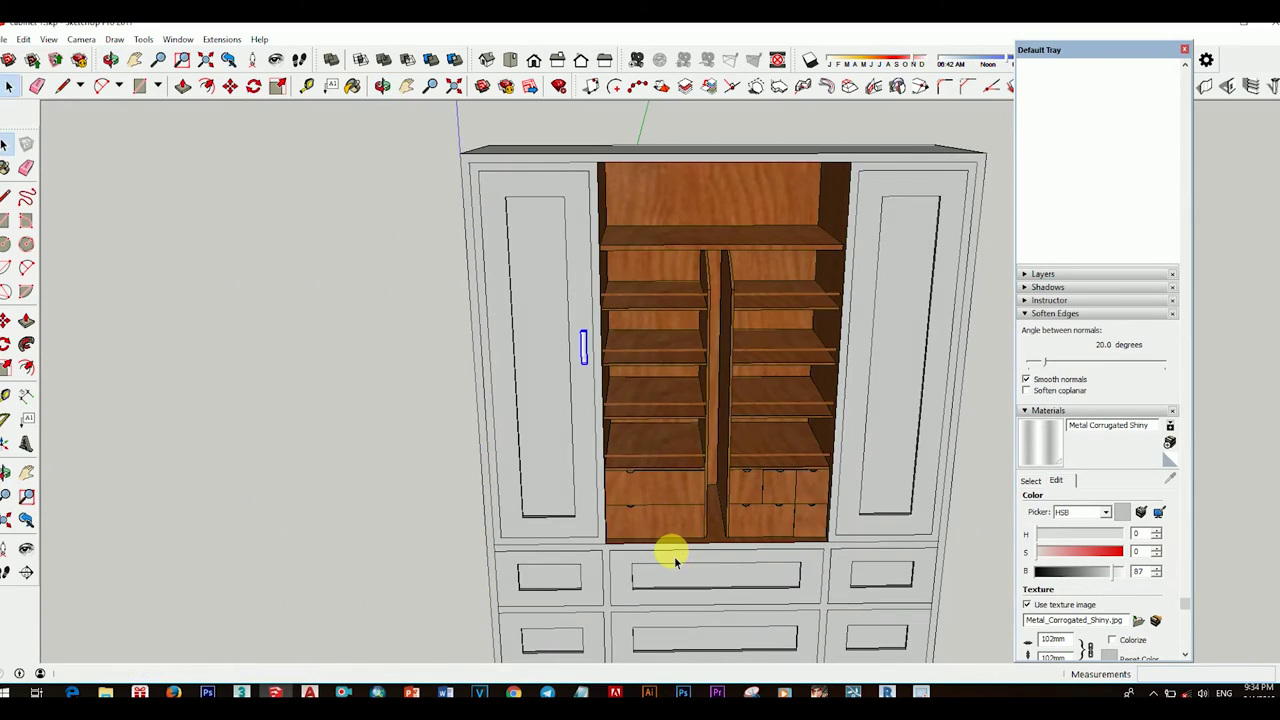
Step: Copy the door handle onto the right-hand door with Move+Ctrl
key(m)
scroll(591, 366, up, 3)
key(ctrl)
click(600, 366)
scroll(680, 365, up, 2)
key(space)
scroll(700, 355, down, 5)
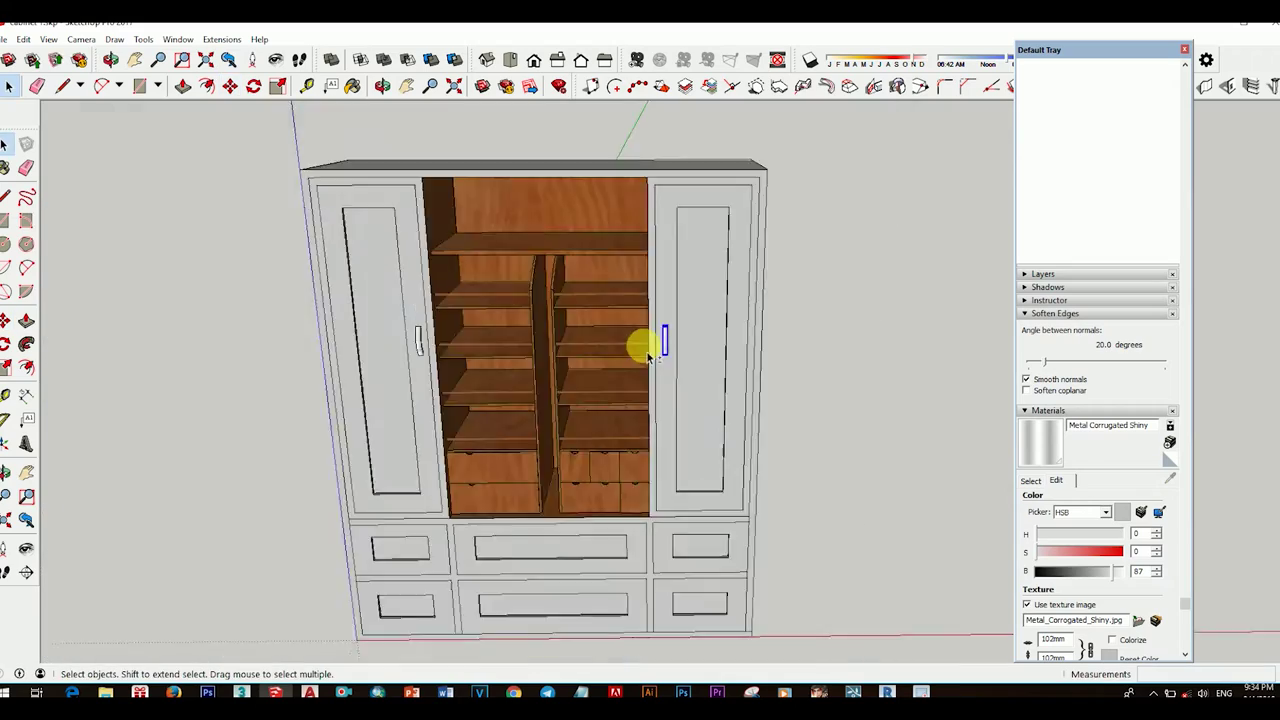
scroll(691, 386, up, 2)
scroll(680, 390, up, 4)
click(660, 330)
key(m)
scroll(678, 407, down, 3)
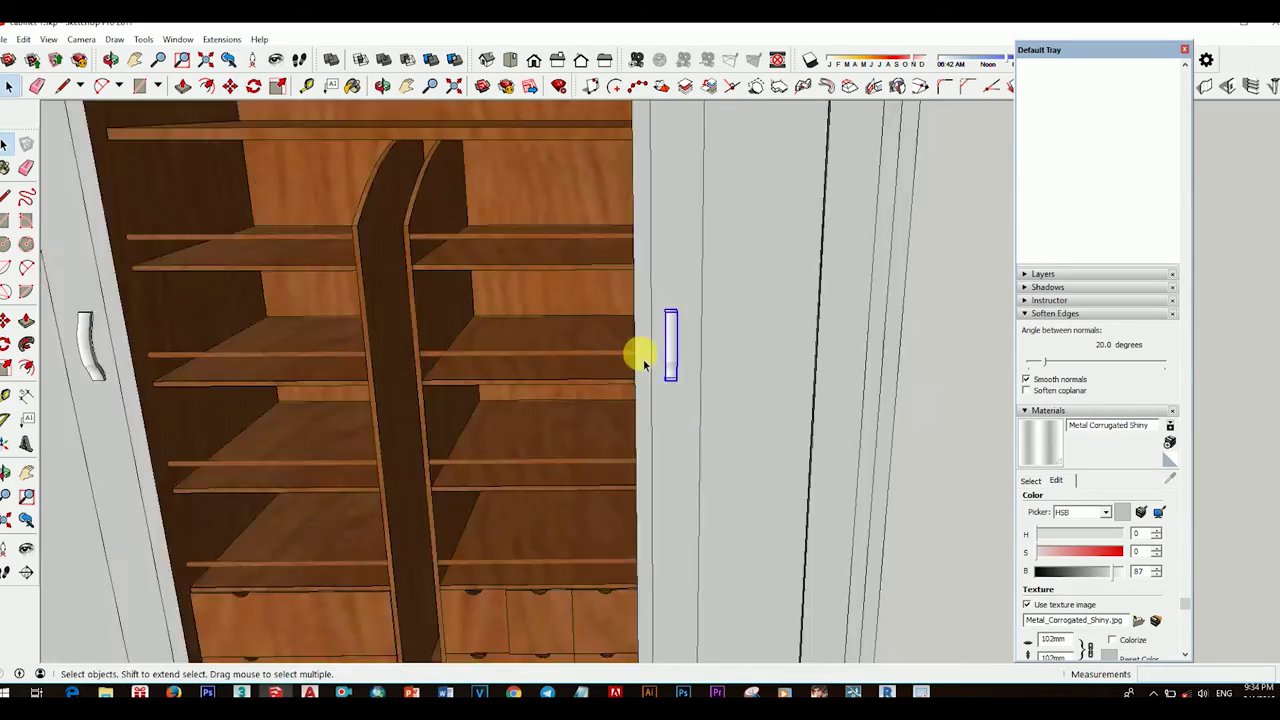
scroll(640, 349, down, 4)
mouse_move(700, 423)
middle_down()
mouse_move(677, 423)
mouse_move(678, 455)
middle_up()
Step: Copy the left door's handle down toward the drawers
scroll(678, 455, down, 3)
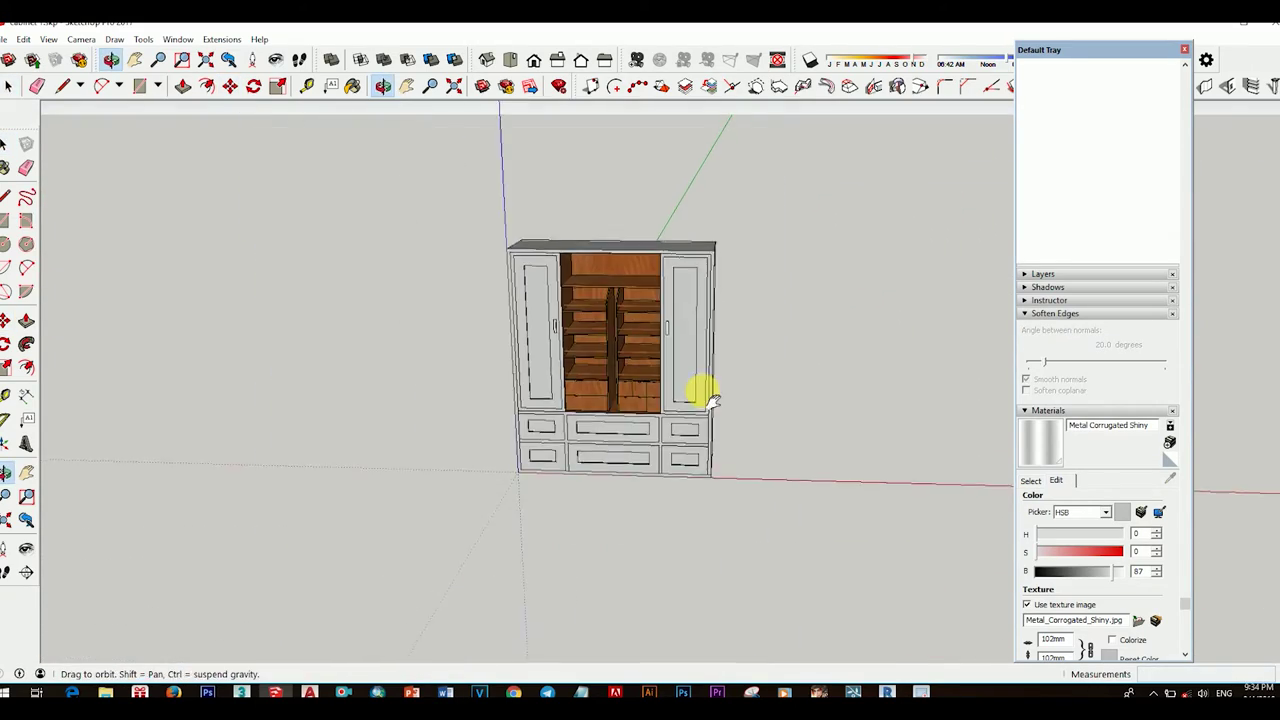
key(space)
click(557, 337)
scroll(574, 426, up, 4)
middle_drag(574, 426, 590, 475)
scroll(626, 523, up, 3)
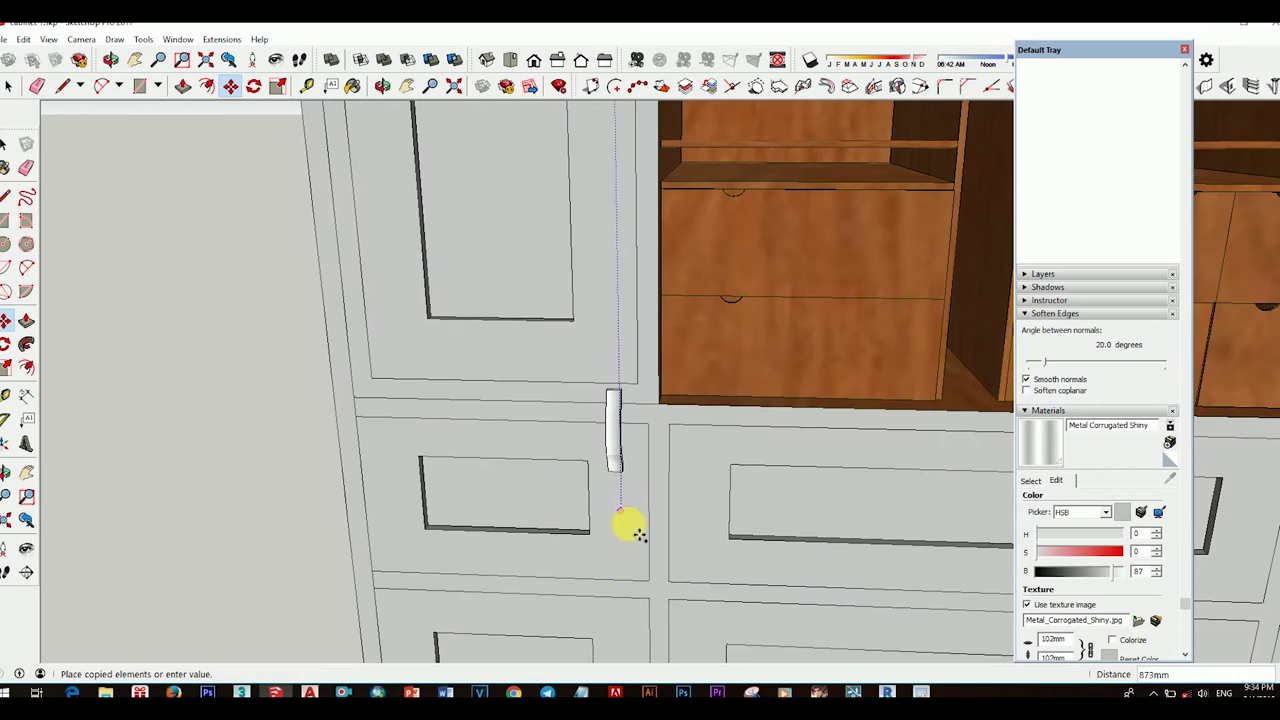
scroll(649, 526, up, 3)
scroll(600, 571, up, 3)
Step: Rotate the copied handle 90° so it lies horizontal
key(q)
click(596, 568)
click(637, 569)
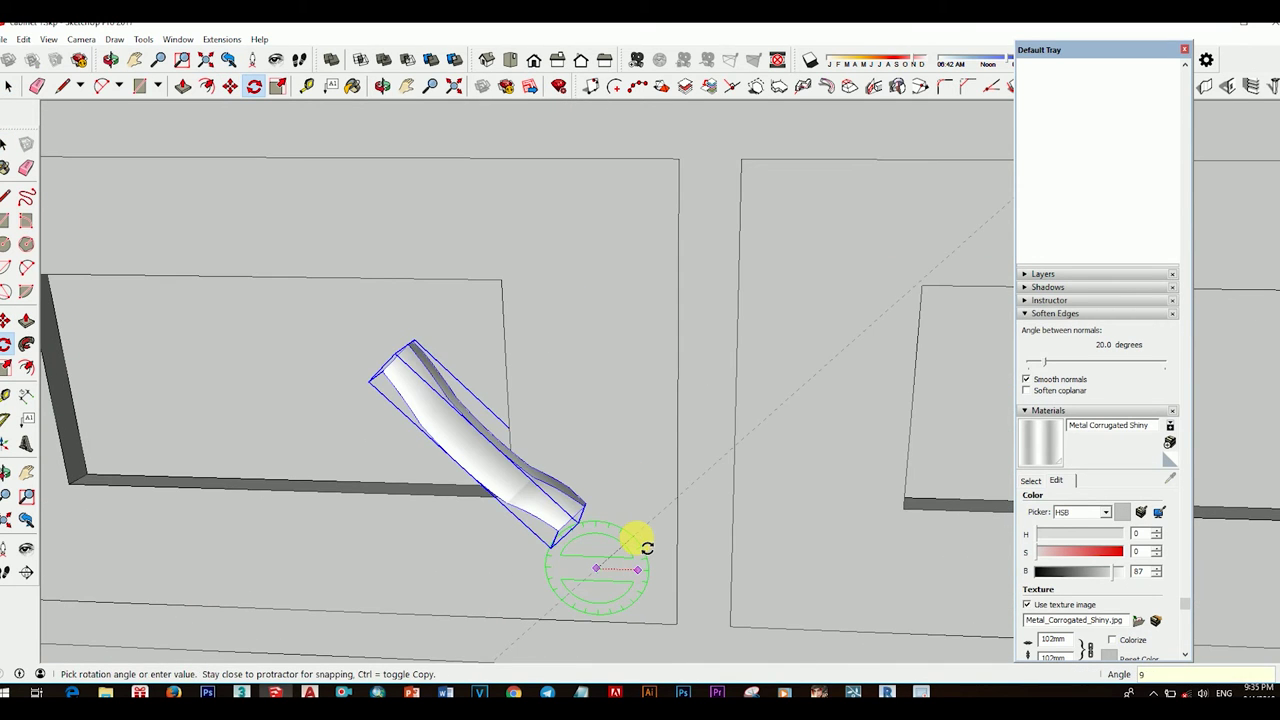
text(0)
key(Return)
scroll(634, 483, down, 3)
scroll(600, 289, up, 2)
Step: Copy the horizontal handle onto the other drawer fronts
key(m)
scroll(557, 363, down, 3)
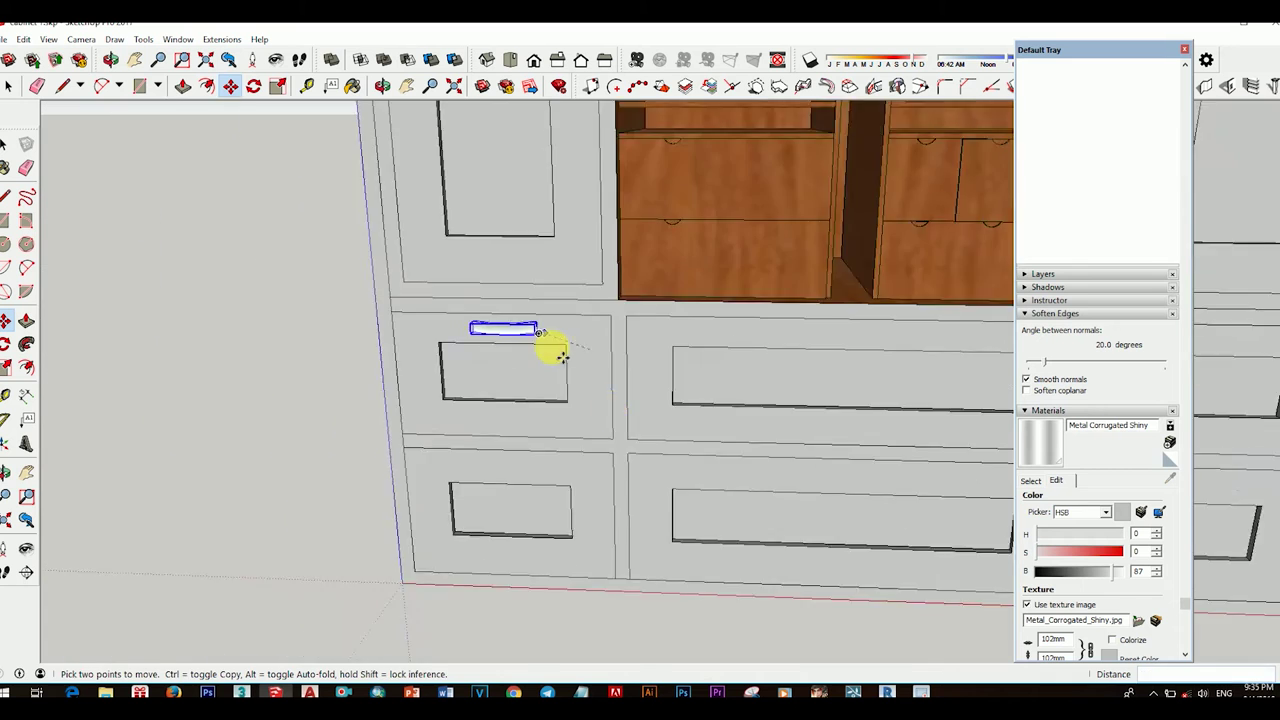
middle_drag(563, 357, 686, 372)
middle_drag(805, 350, 521, 385)
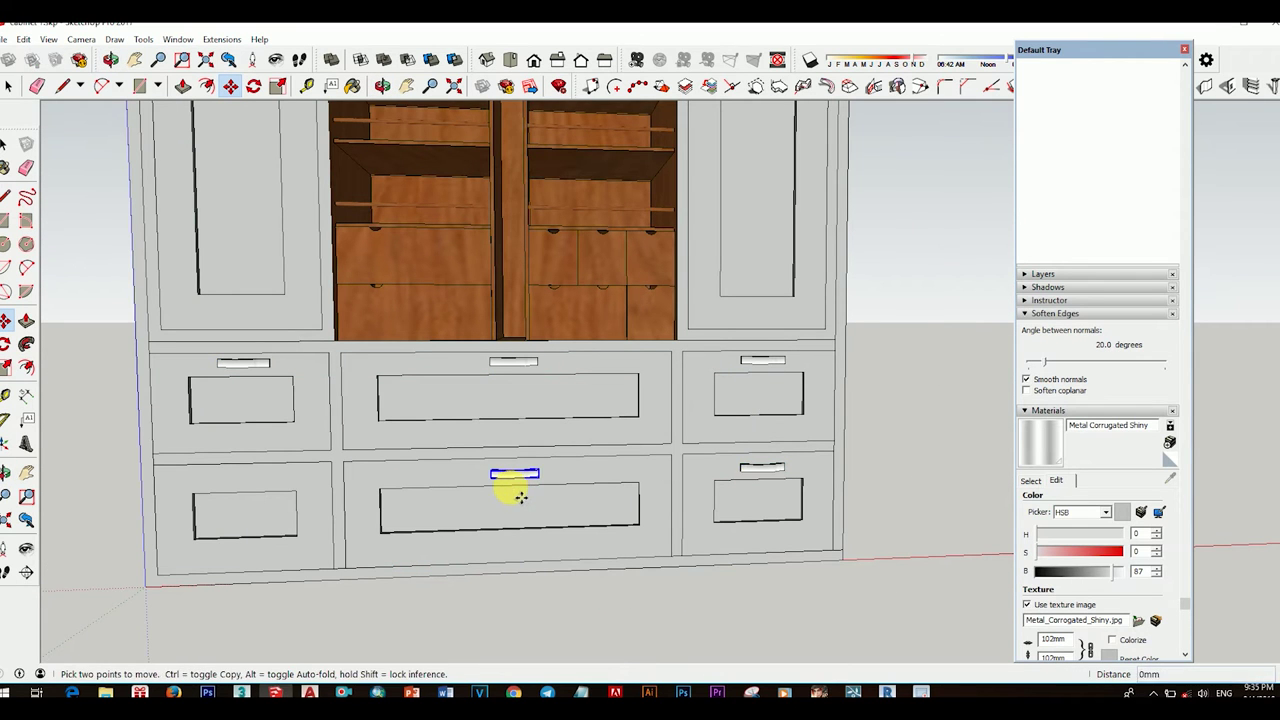
key(space)
scroll(609, 409, down, 5)
Step: Orbit around the cabinet to check the handles on all six drawers
mouse_move(609, 409)
middle_down()
mouse_move(563, 466)
mouse_move(503, 450)
mouse_move(551, 506)
mouse_move(580, 480)
middle_up()
scroll(666, 494, up, 3)
scroll(679, 509, up, 3)
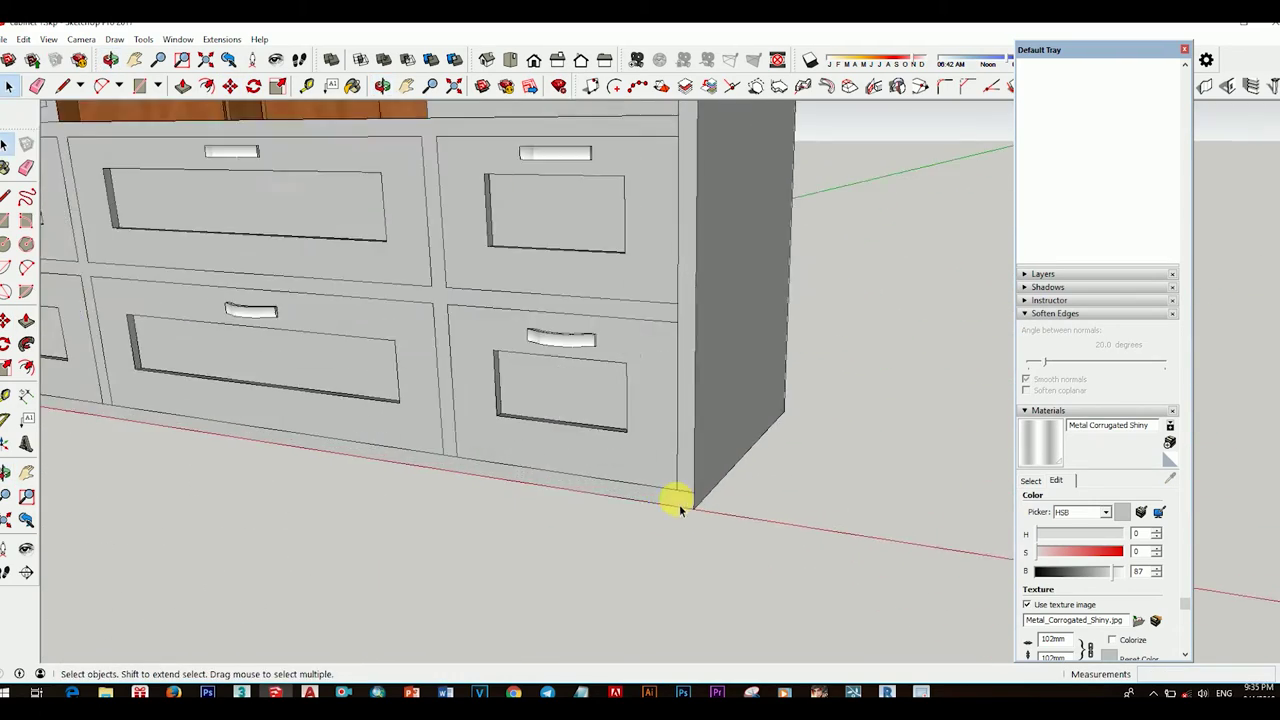
scroll(679, 509, down, 4)
scroll(700, 520, up, 3)
scroll(714, 500, up, 2)
key(e)
mouse_move(714, 523)
middle_down()
mouse_move(750, 527)
mouse_move(543, 443)
middle_up()
key(space)
scroll(543, 443, down, 4)
middle_drag(663, 506, 857, 463)
scroll(648, 545, up, 4)
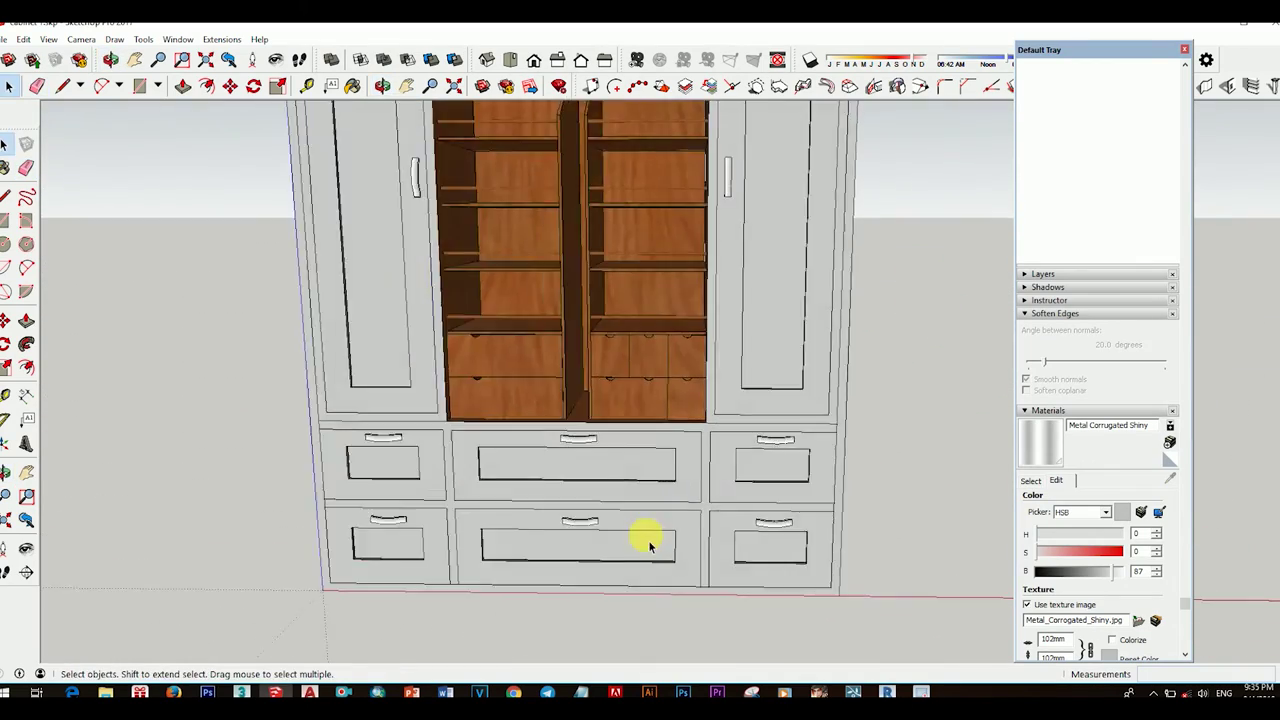
scroll(649, 545, down, 4)
mouse_move(629, 529)
middle_down()
mouse_move(586, 523)
mouse_move(400, 557)
mouse_move(591, 586)
mouse_move(549, 580)
middle_up()
Step: Draw a two-corner rectangle face on the ground plane next to the cabinet
key(space)
scroll(600, 530, up, 3)
key(r)
click(637, 540)
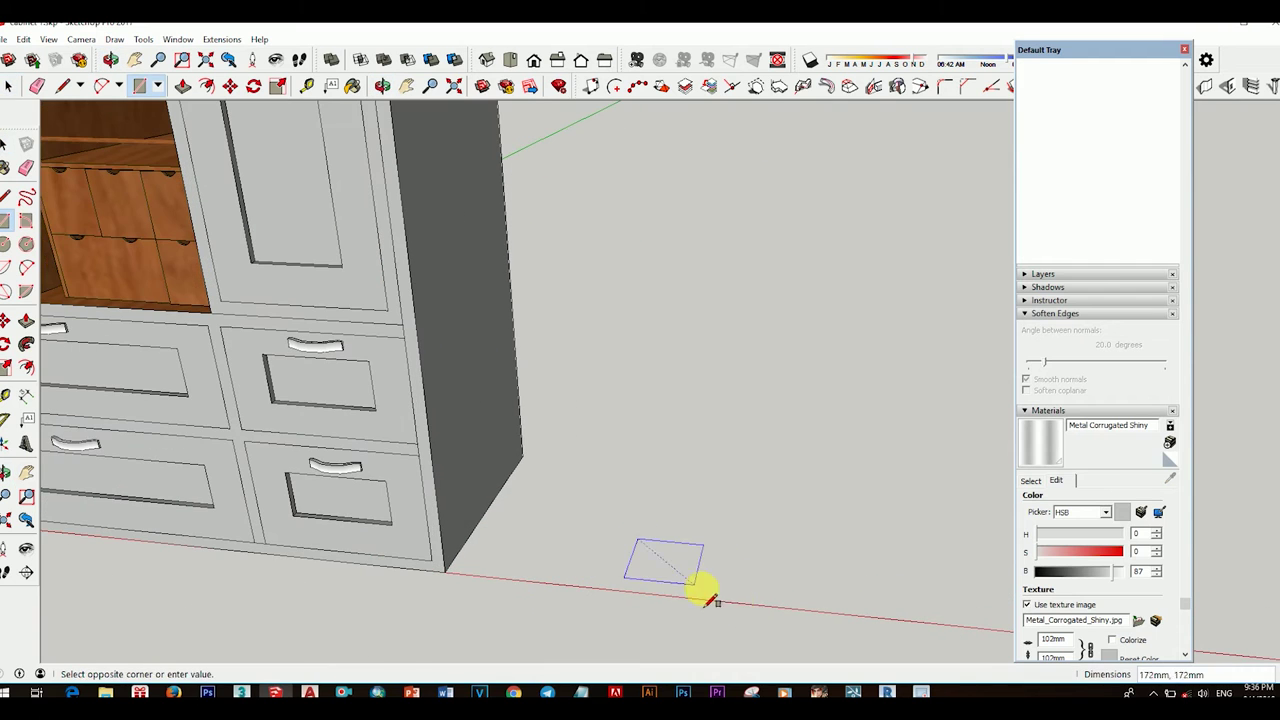
click(796, 605)
key(space)
scroll(634, 534, up, 3)
scroll(708, 560, up, 2)
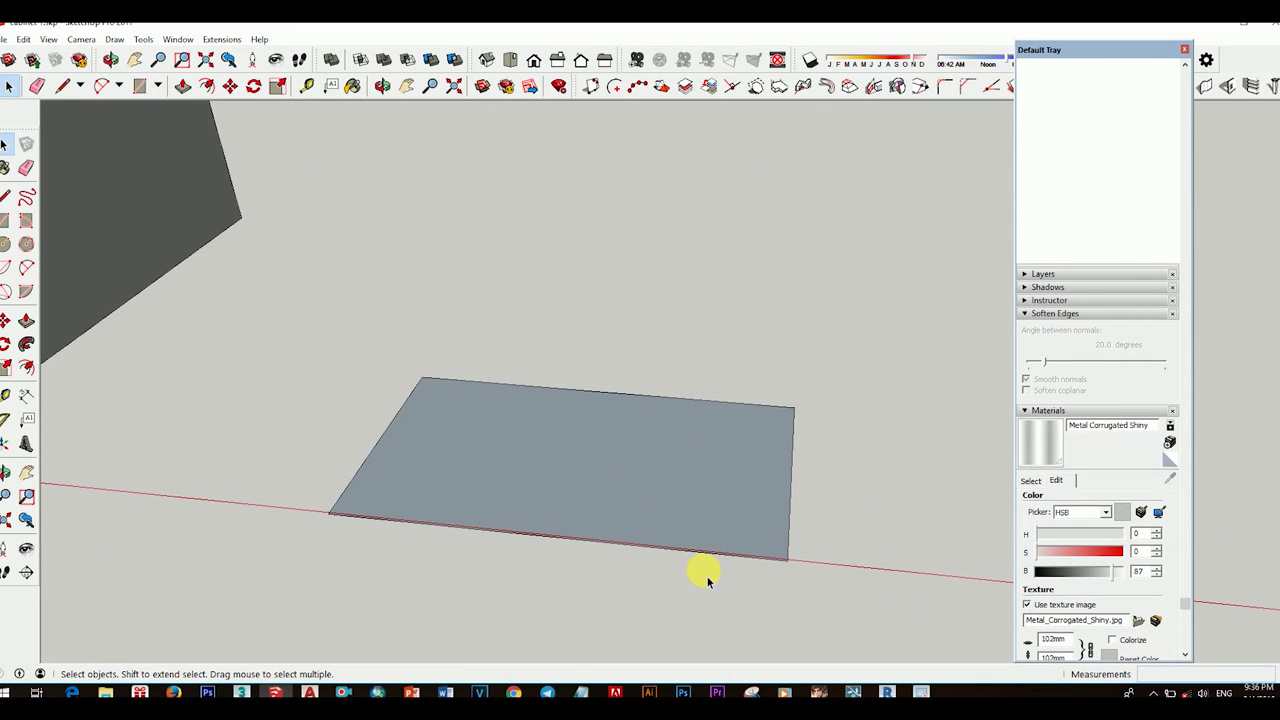
key(l)
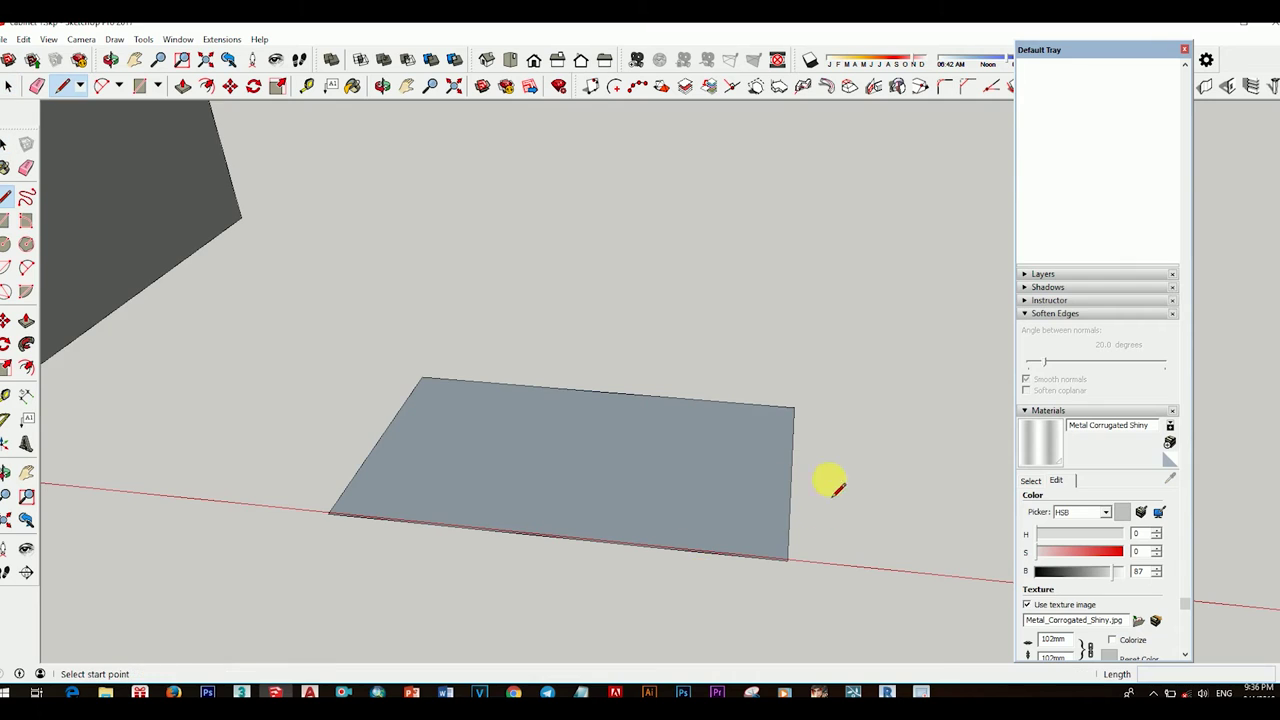
scroll(654, 583, up, 3)
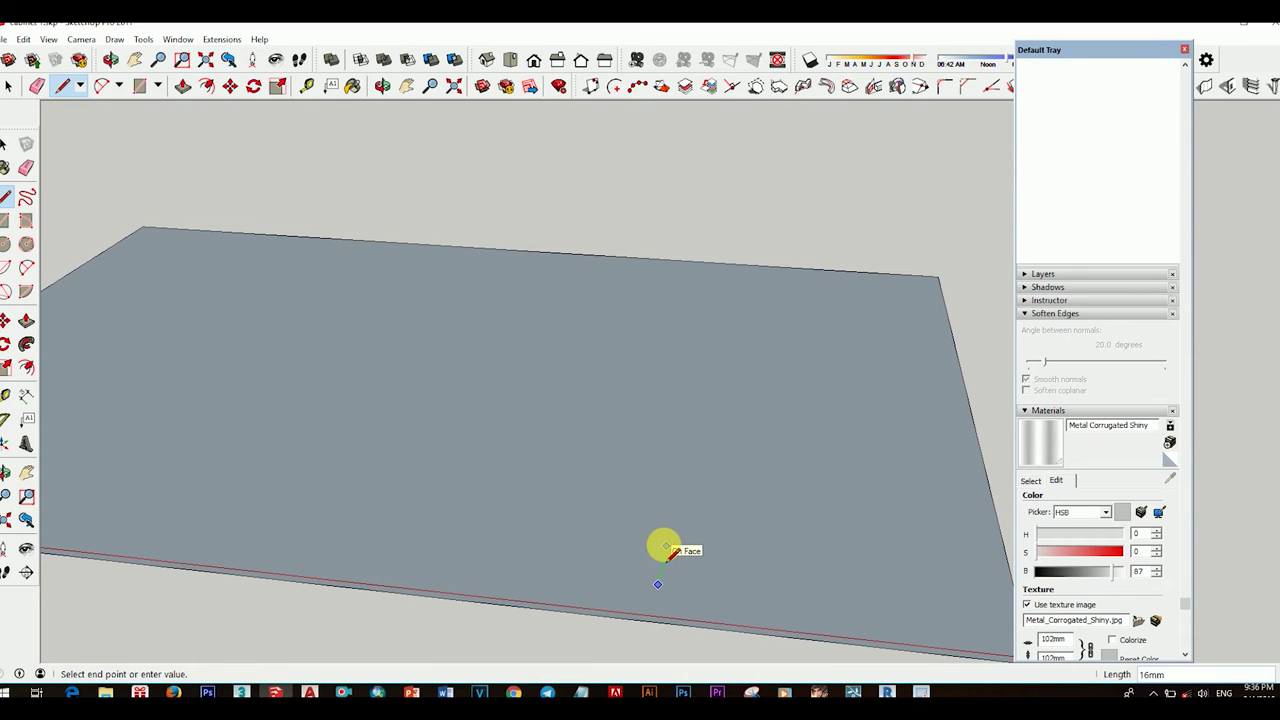
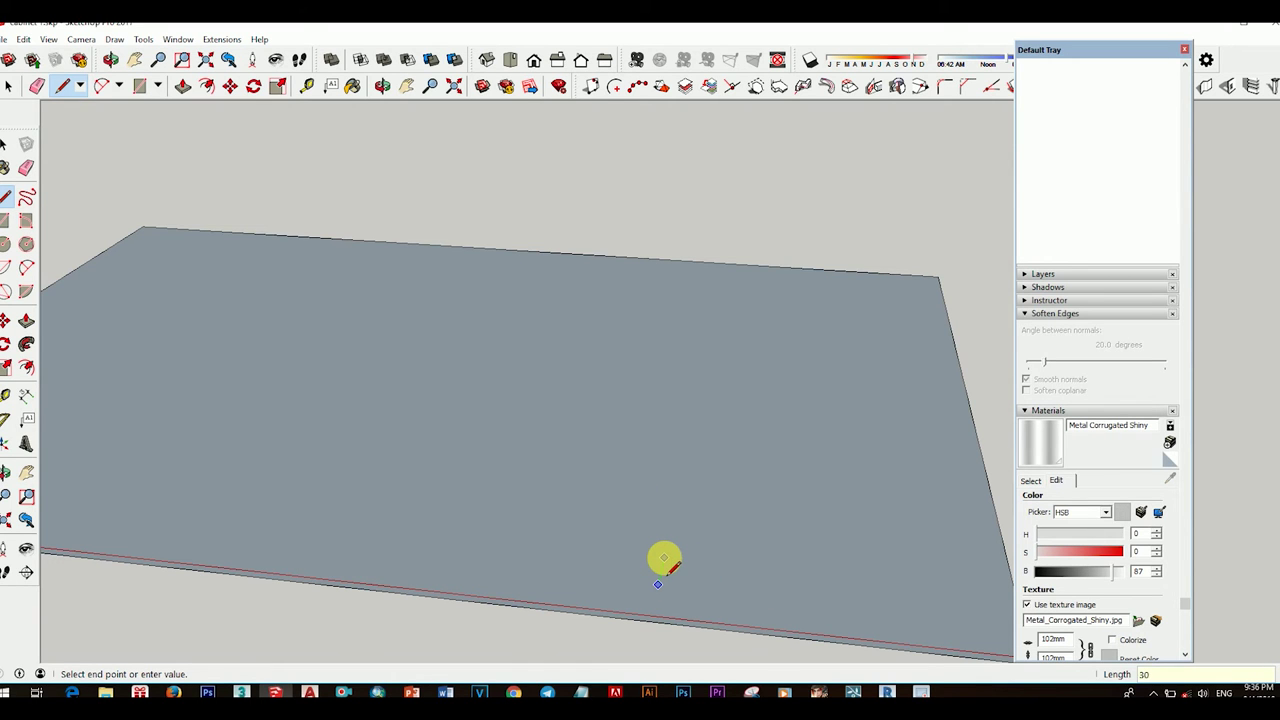
Step: Draw a new cove arc starting from the existing arc's end
scroll(664, 560, down, 3)
scroll(677, 511, down, 4)
scroll(871, 480, up, 3)
scroll(811, 580, up, 3)
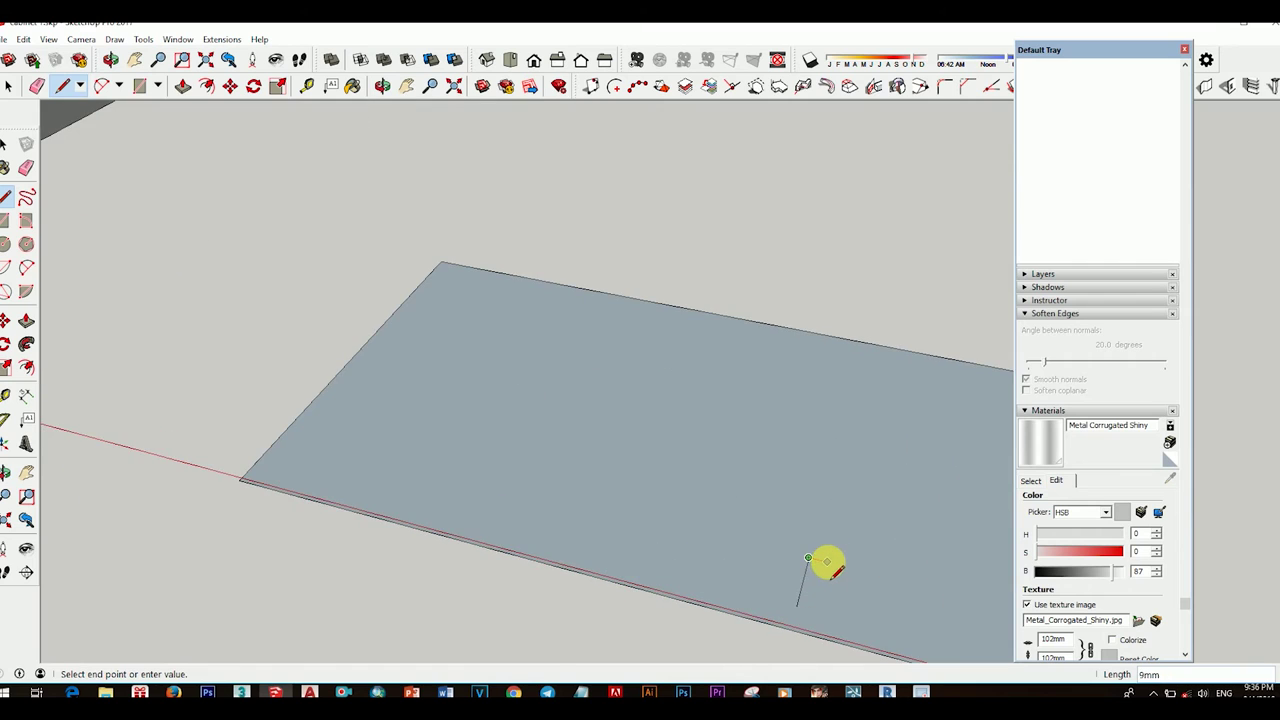
scroll(825, 563, up, 3)
scroll(835, 572, up, 2)
key(a)
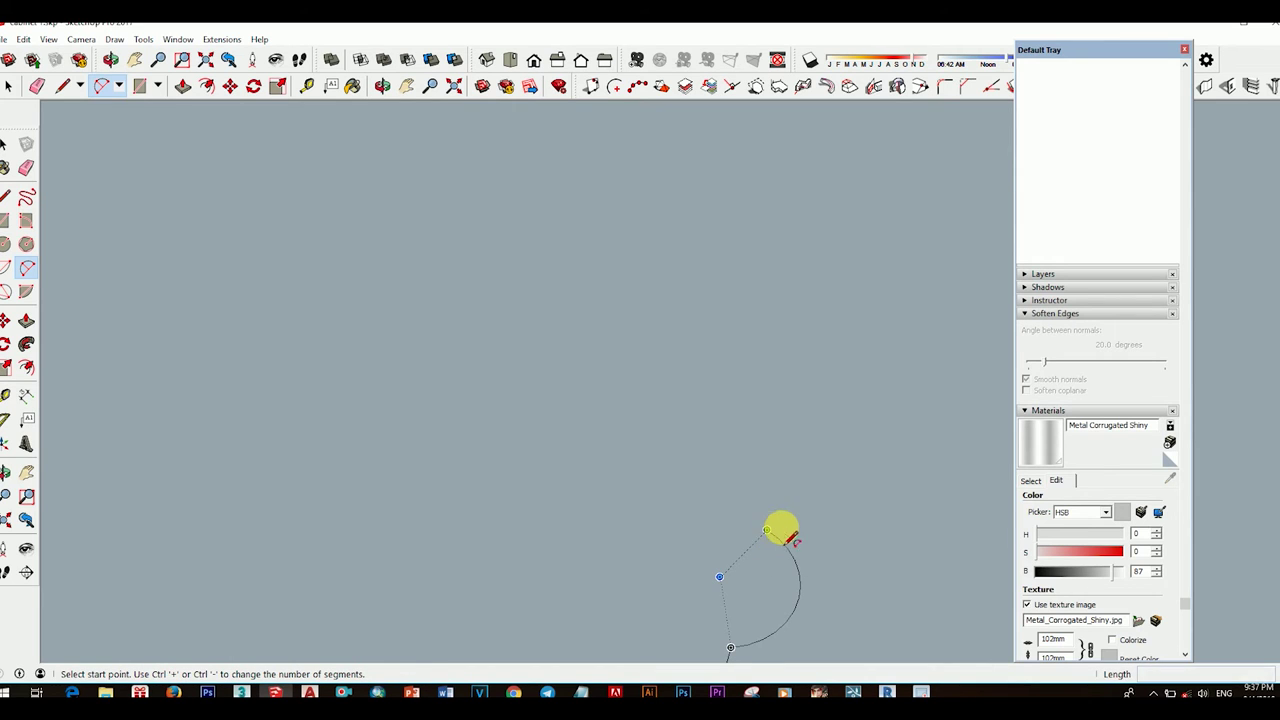
click(768, 530)
scroll(780, 430, down, 2)
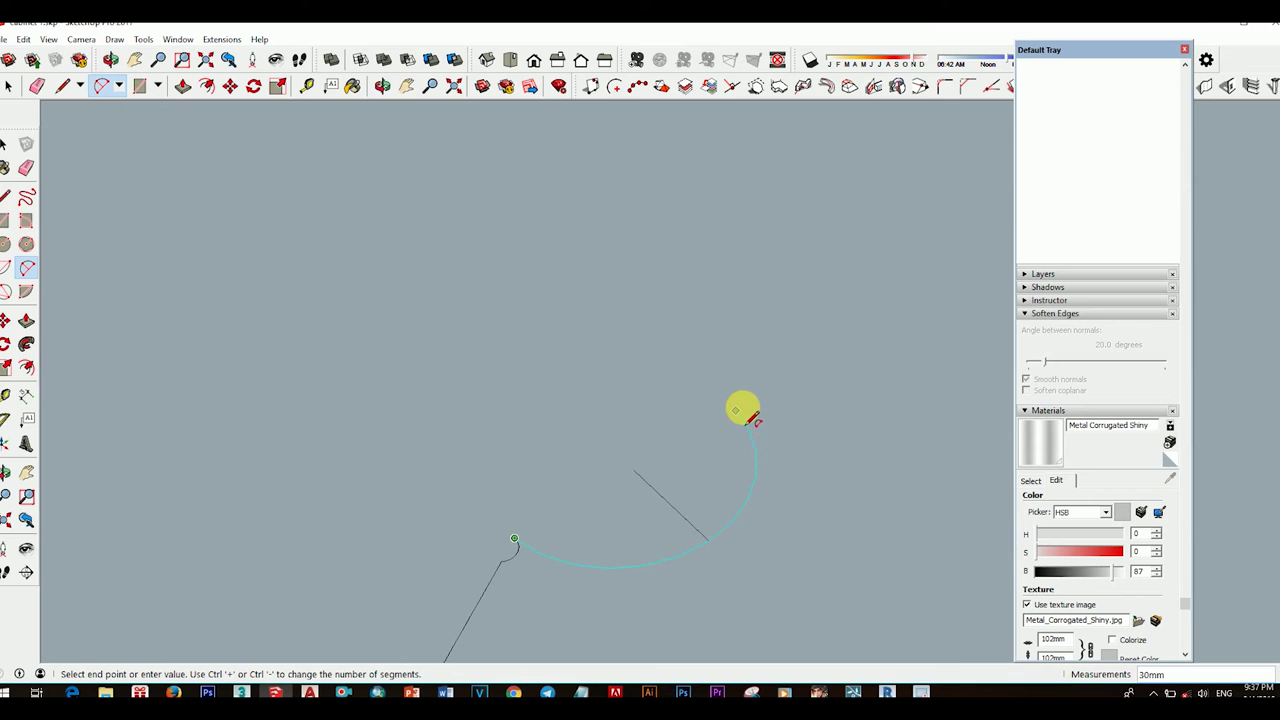
click(777, 394)
click(678, 490)
scroll(690, 520, down, 3)
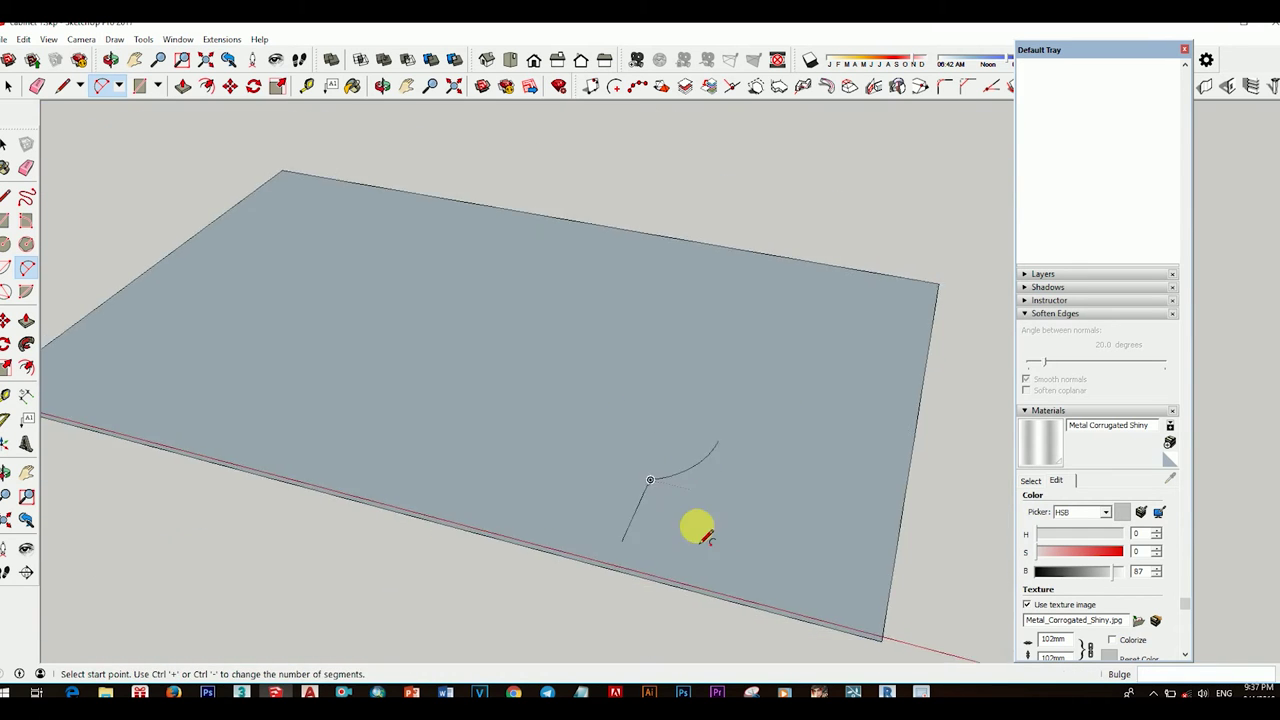
scroll(700, 520, up, 3)
key(space)
Step: Copy the arc down to the bottom end of the profile's line
key(m)
click(585, 410)
key(ctrl)
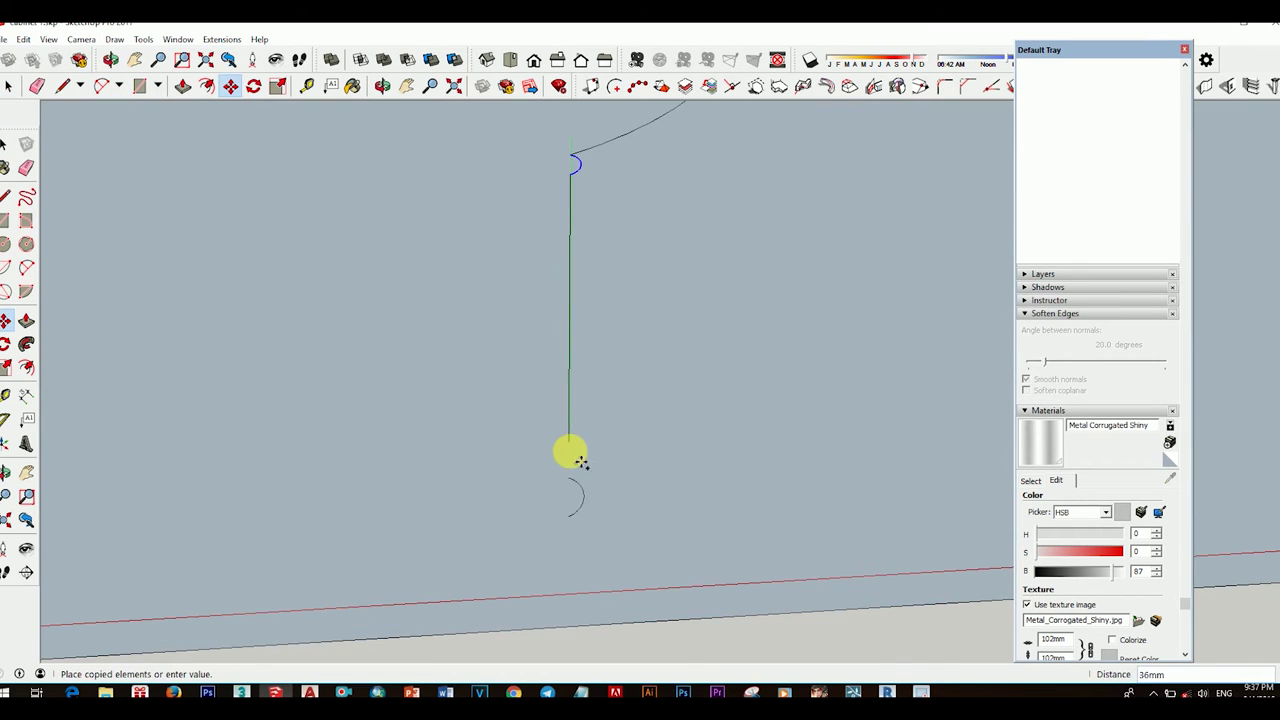
click(560, 395)
key(space)
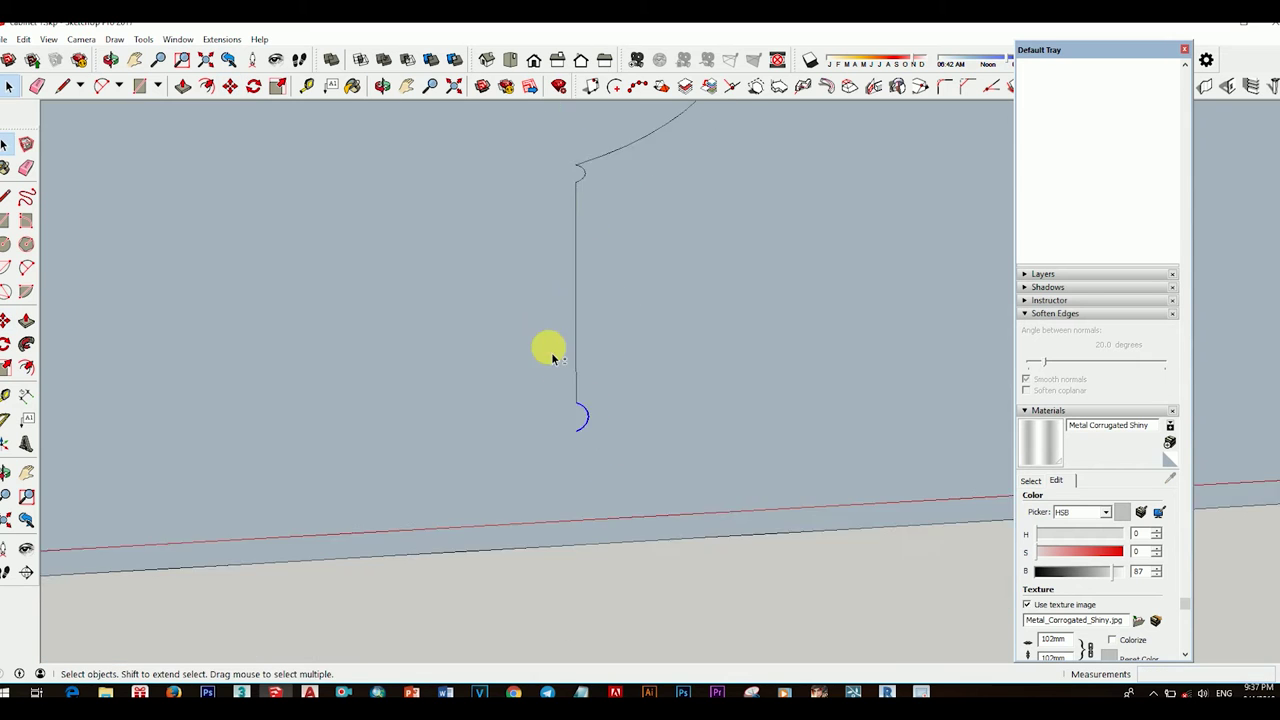
middle_drag(543, 346, 606, 535)
key(space)
Step: Close the profile with a line from the lower arc's end, levelling the drawing plane
key(l)
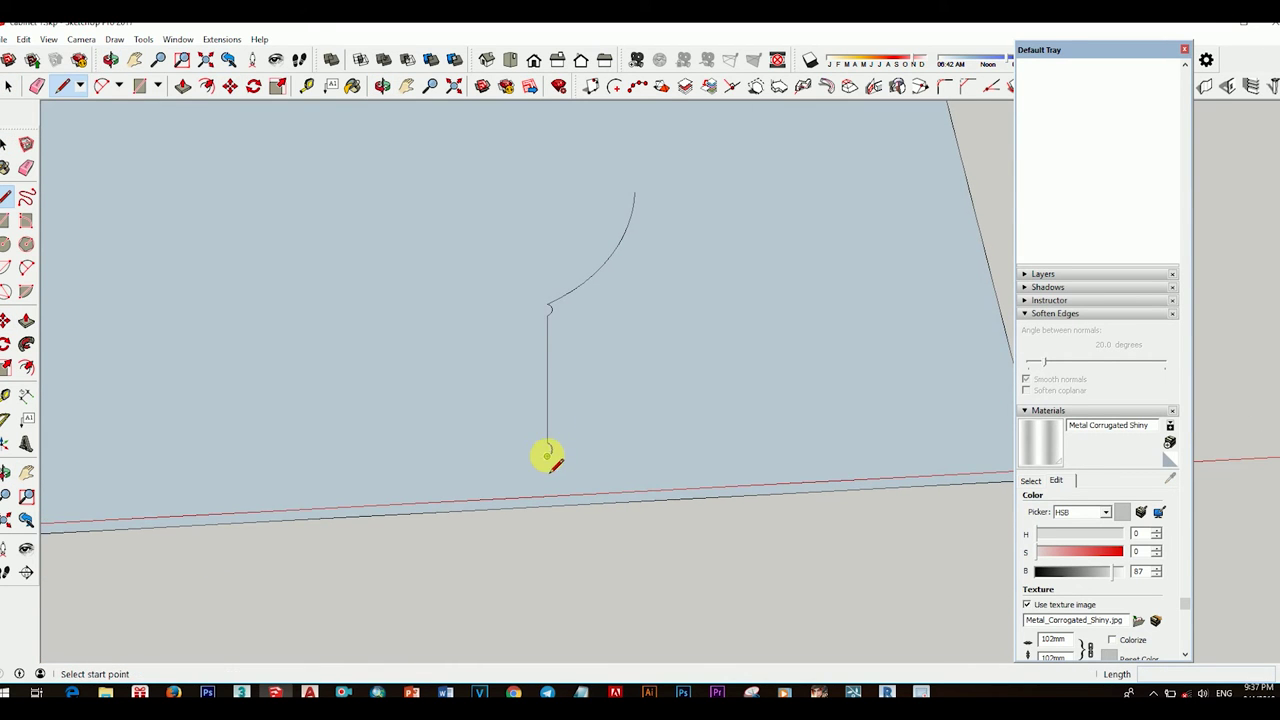
scroll(556, 470, up, 2)
scroll(557, 460, up, 2)
click(537, 462)
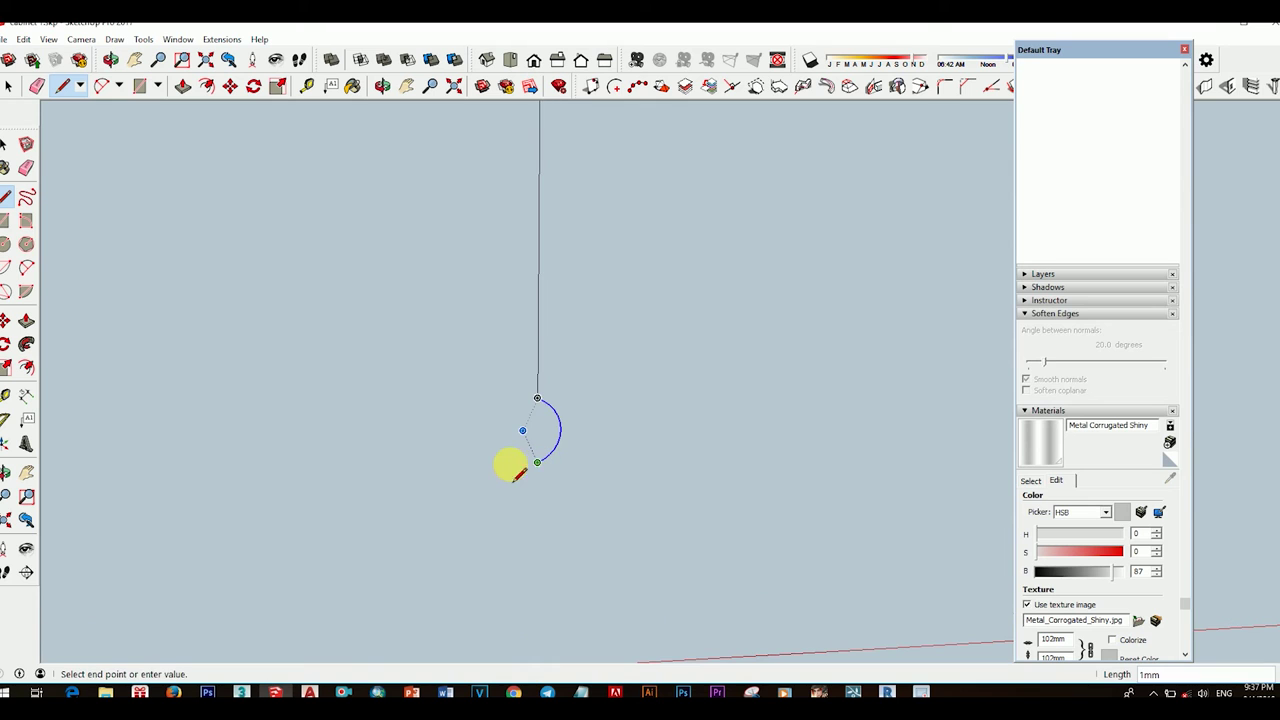
scroll(489, 463, down, 3)
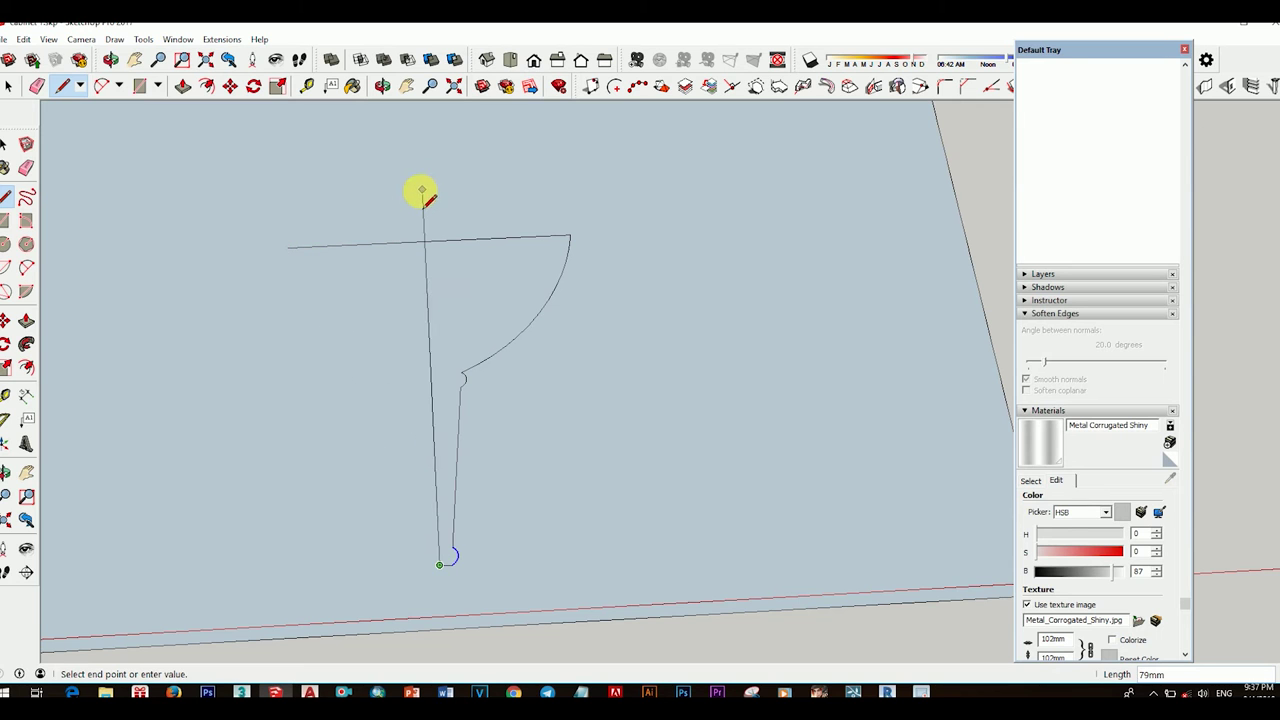
scroll(430, 230, up, 2)
middle_drag(437, 274, 551, 393)
scroll(365, 388, down, 2)
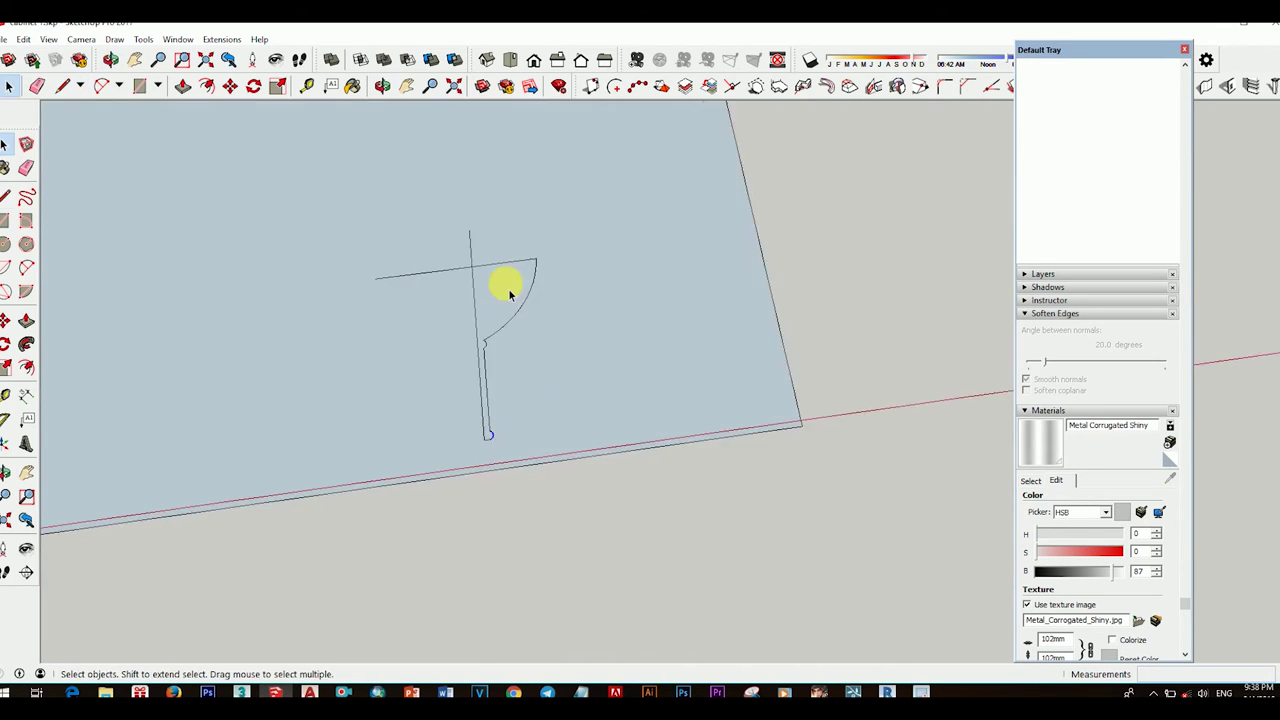
middle_drag(506, 283, 583, 220)
scroll(654, 434, down, 2)
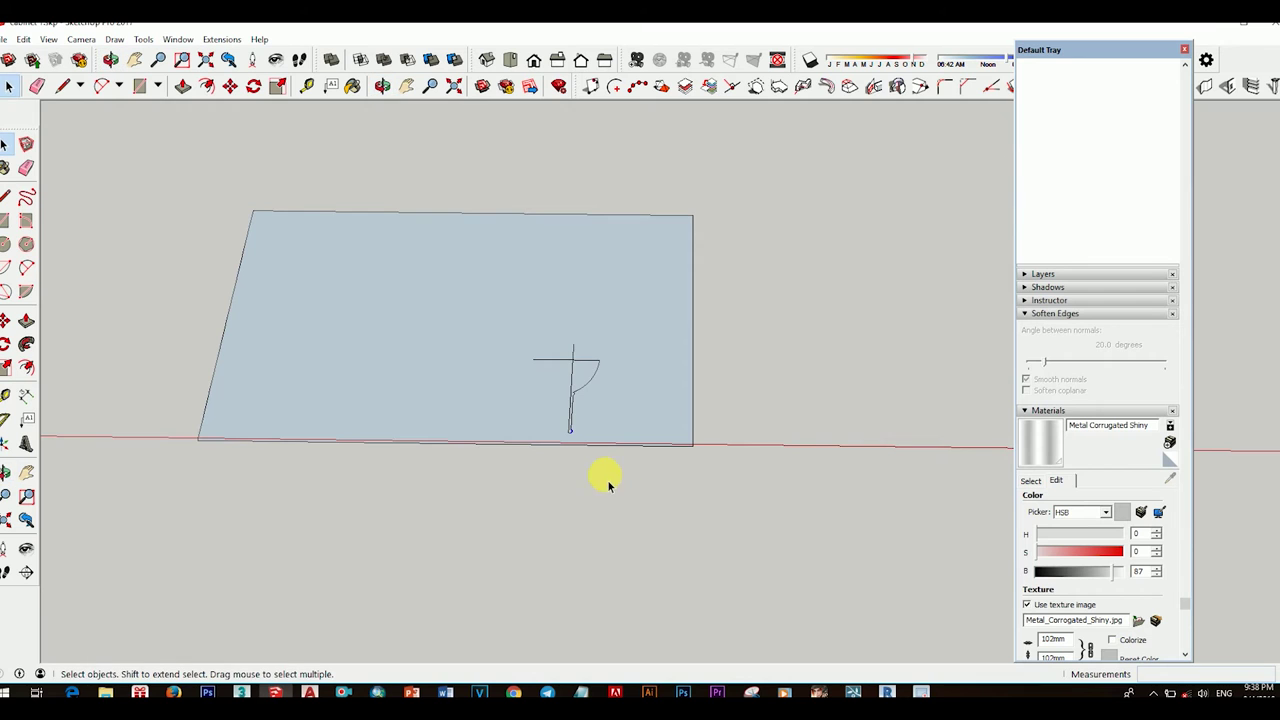
scroll(604, 470, up, 2)
key(e)
scroll(690, 372, down, 2)
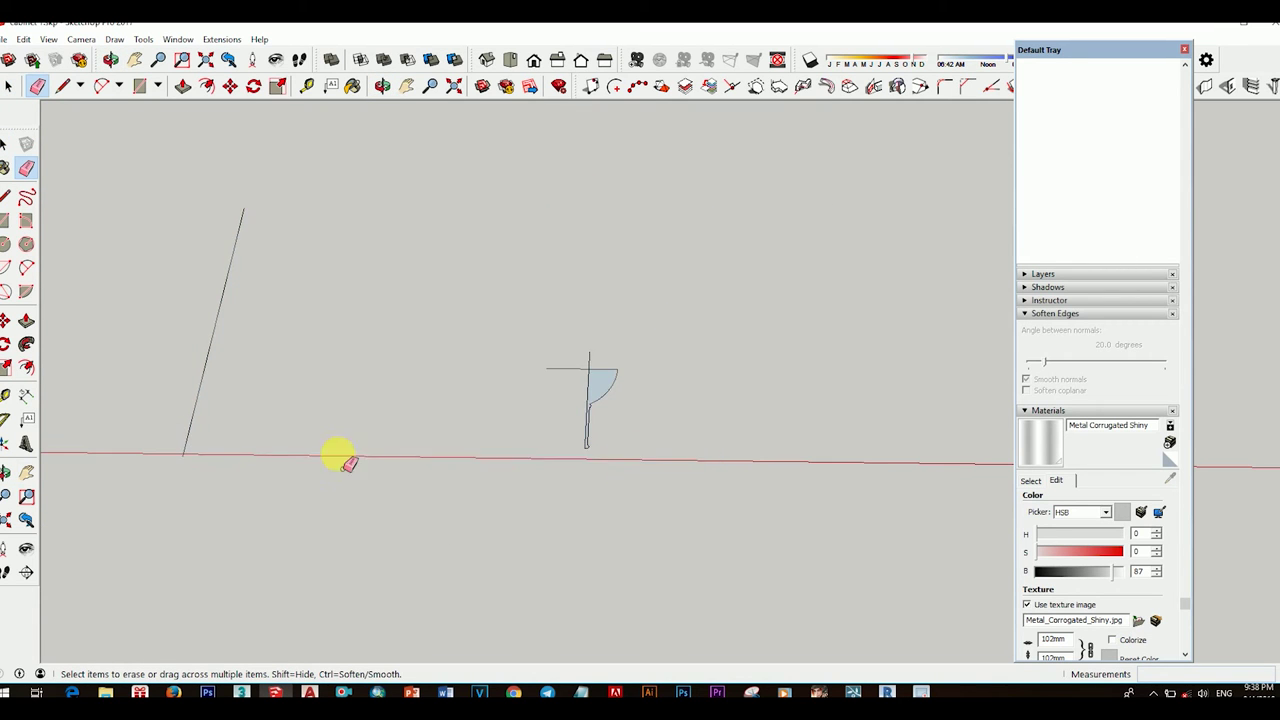
Step: Erase the long diagonal guide line and the remaining stray edge
mouse_move(347, 462)
middle_down()
mouse_move(429, 406)
mouse_move(543, 408)
mouse_move(523, 423)
middle_up()
click(424, 406)
scroll(463, 357, up, 3)
scroll(540, 398, down, 2)
Step: Select the flag-shaped profile and place a copy of it off to the side
key(space)
drag(466, 346, 563, 461)
key(m)
click(565, 463)
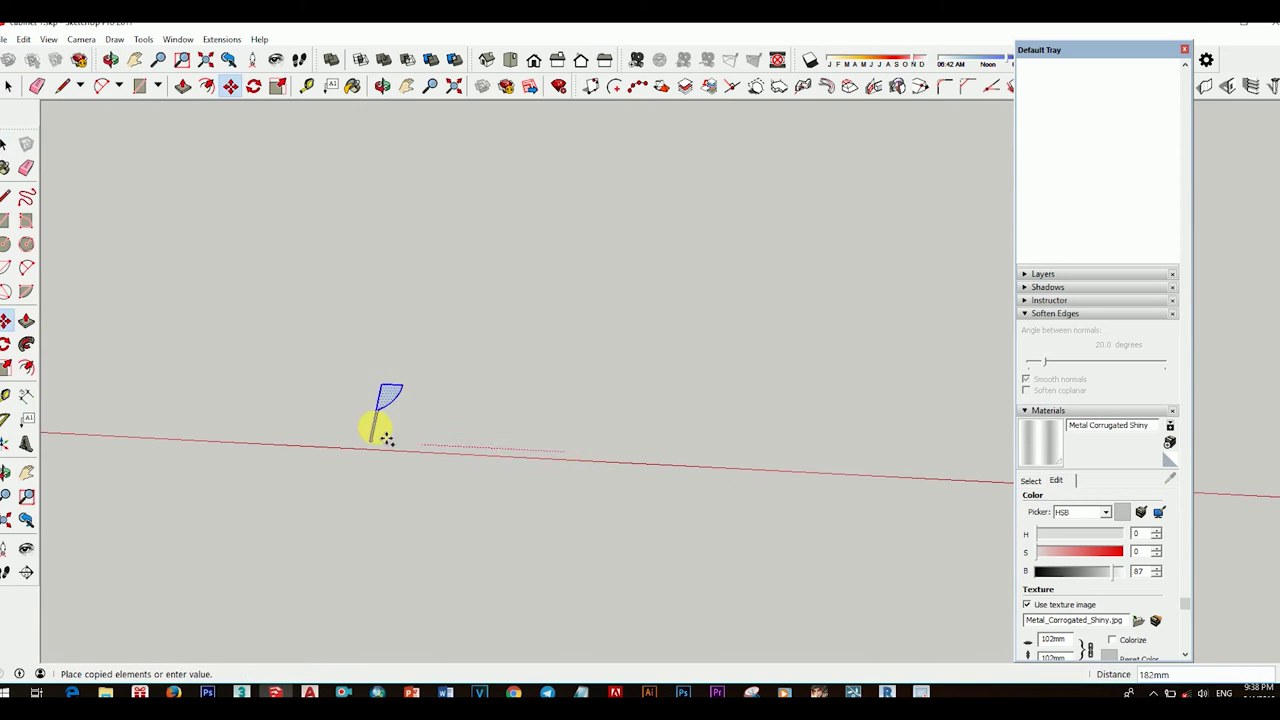
click(571, 471)
Step: Rotate the profile copy 90 degrees upright about its base
key(space)
key(q)
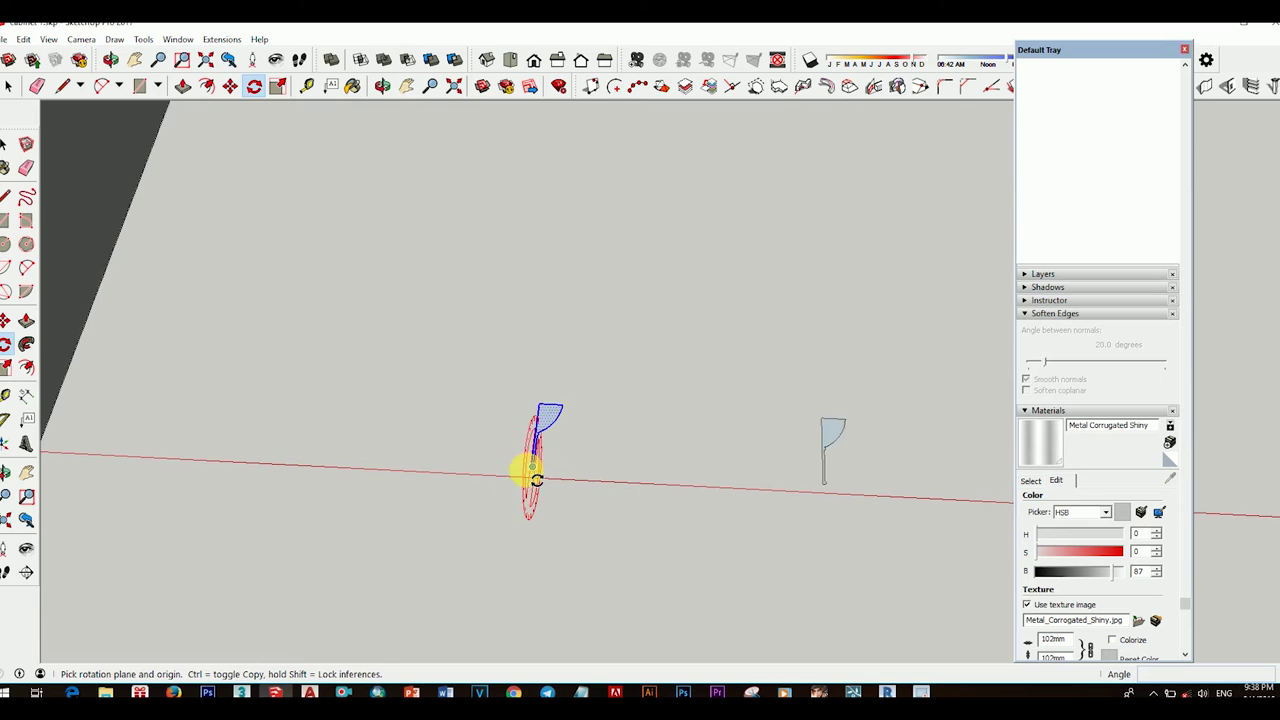
middle_drag(565, 490, 527, 462)
scroll(540, 430, up, 4)
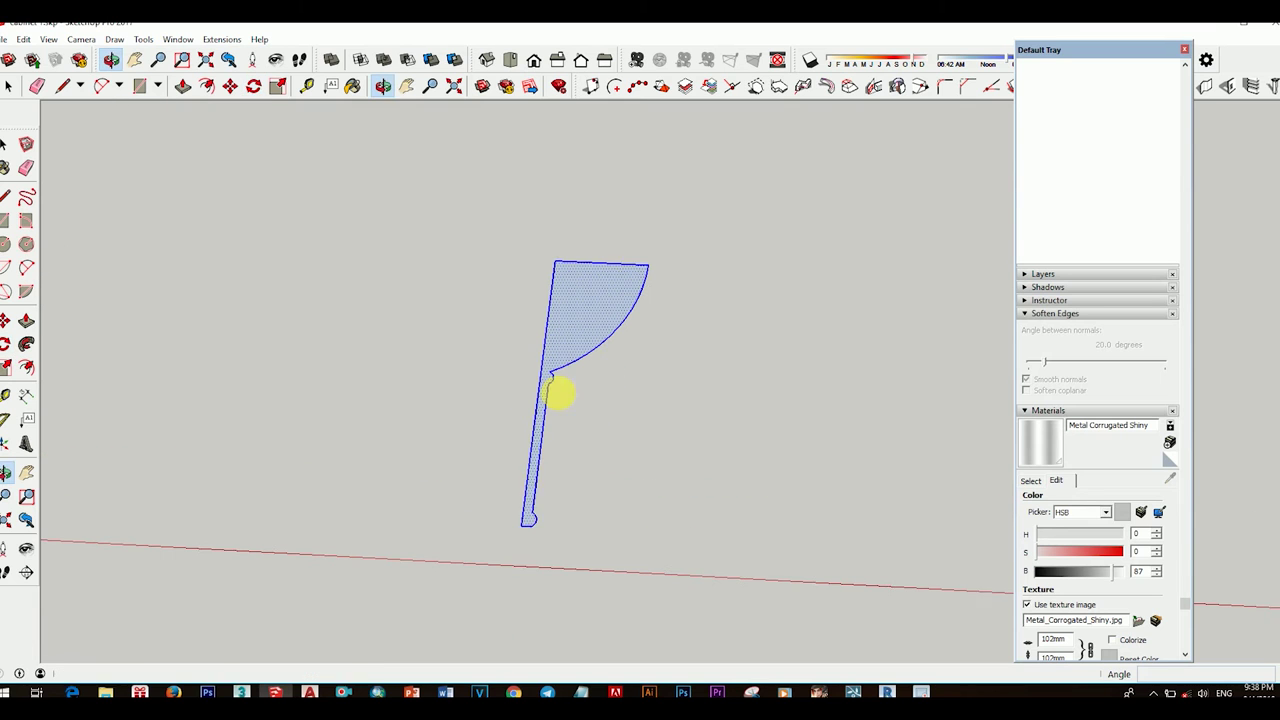
click(521, 524)
click(533, 430)
click(493, 362)
middle_drag(493, 362, 523, 334)
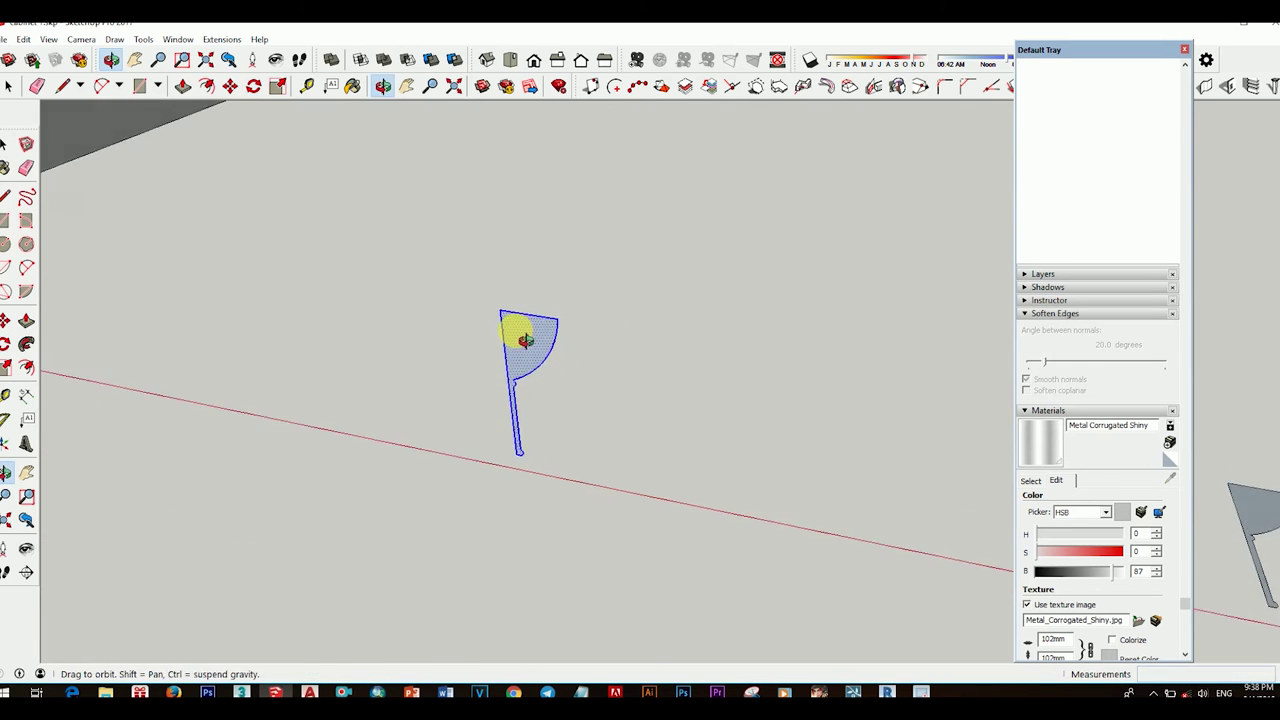
key(space)
mouse_move(600, 414)
middle_down()
mouse_move(607, 500)
mouse_move(557, 366)
middle_up()
Step: Select the cabinet and view it from above and from the front
scroll(552, 320, up, 3)
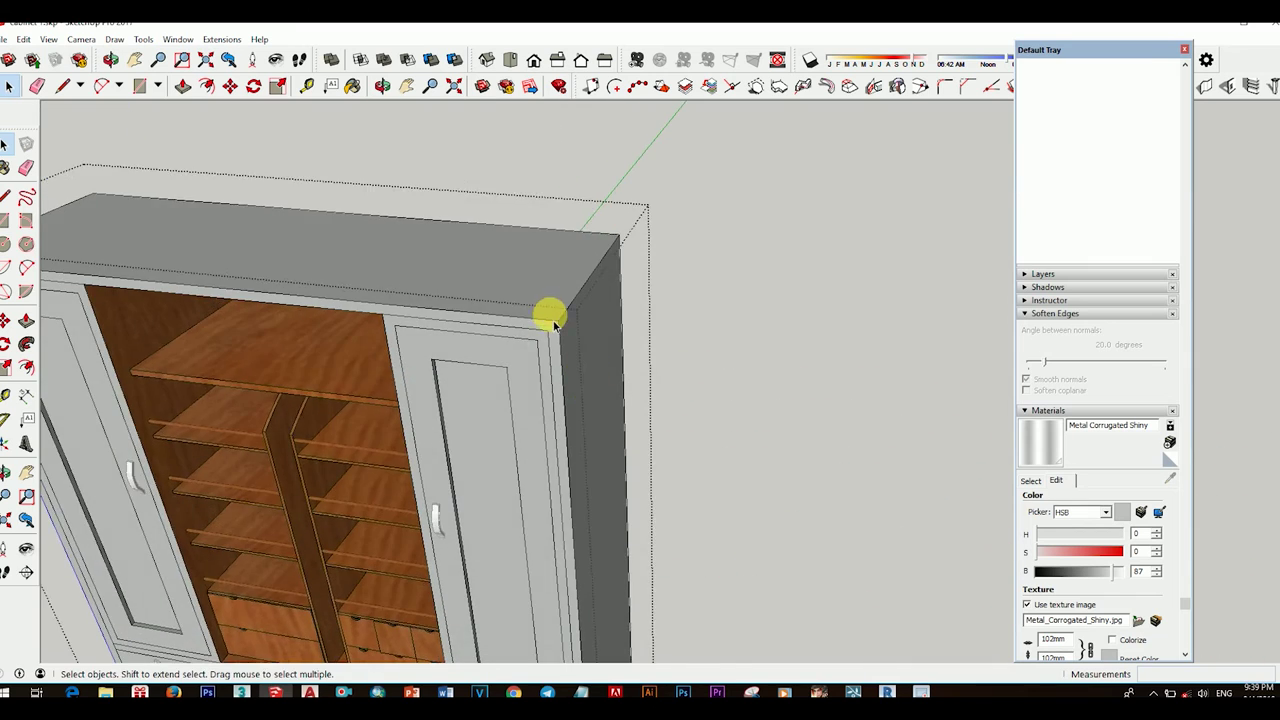
scroll(563, 334, up, 2)
scroll(590, 300, up, 2)
scroll(585, 300, up, 2)
scroll(569, 300, up, 2)
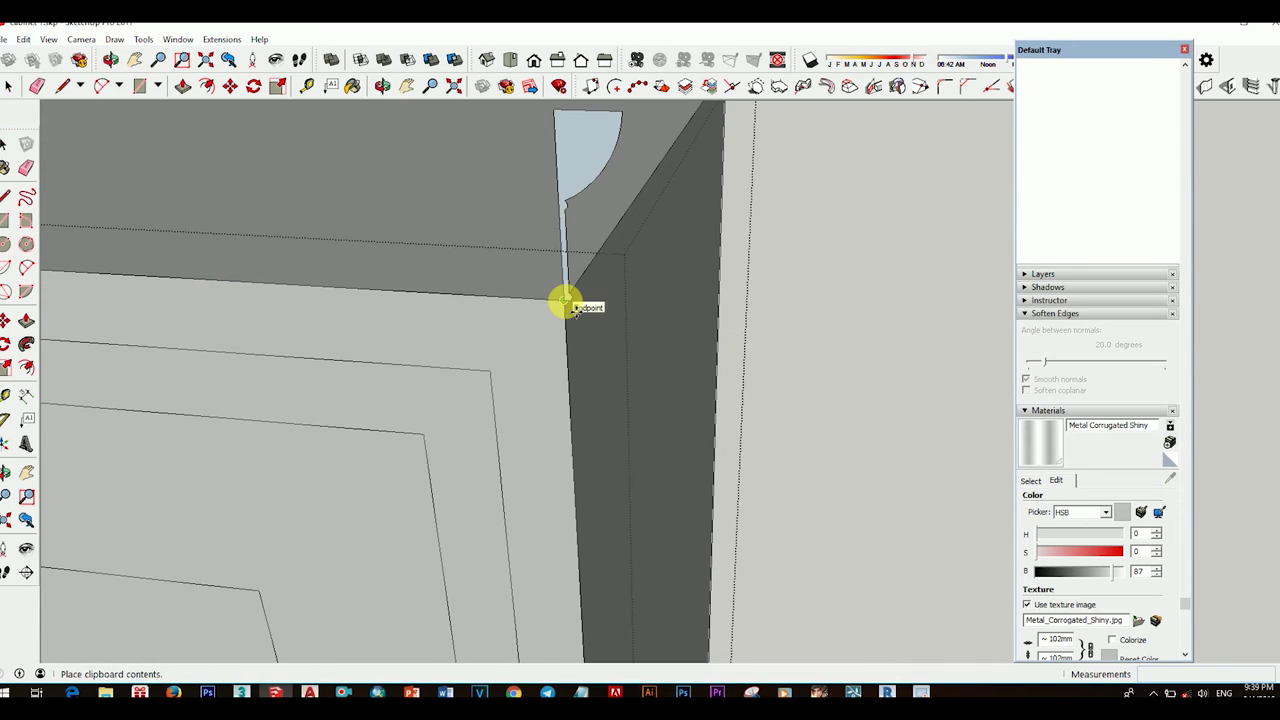
scroll(649, 316, down, 3)
key(space)
scroll(762, 305, down, 5)
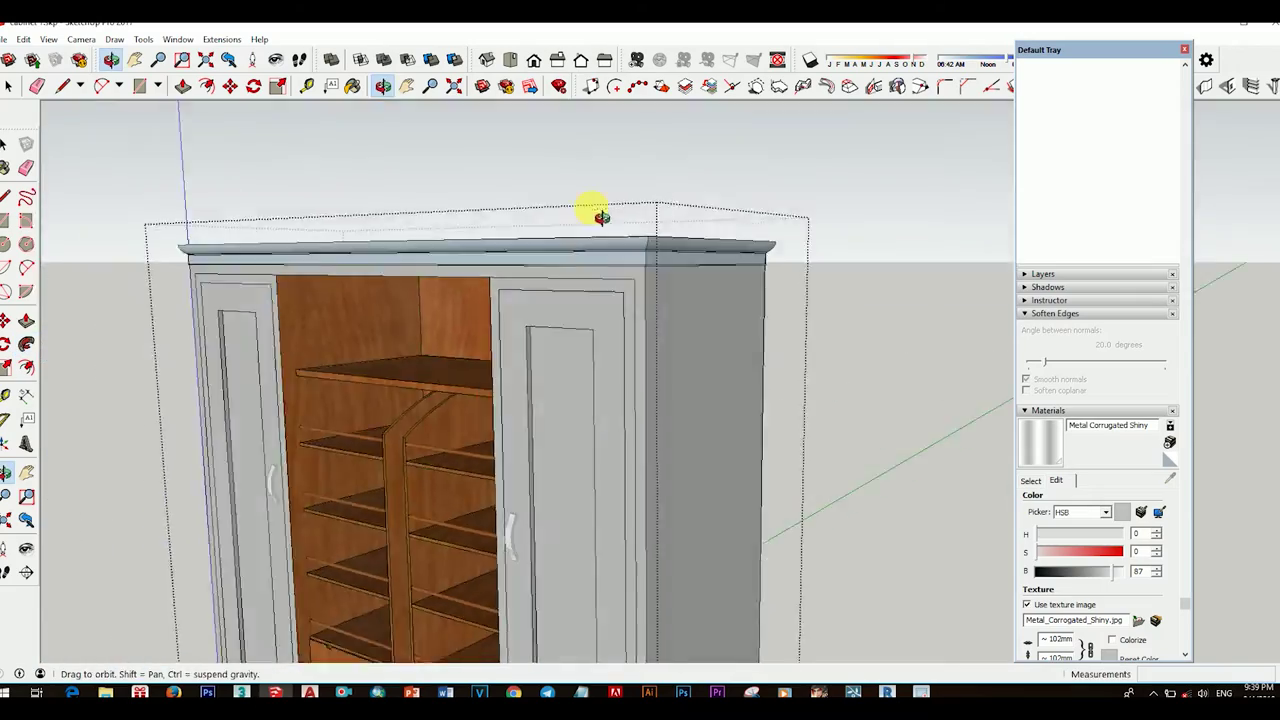
middle_drag(864, 306, 586, 322)
click(586, 322)
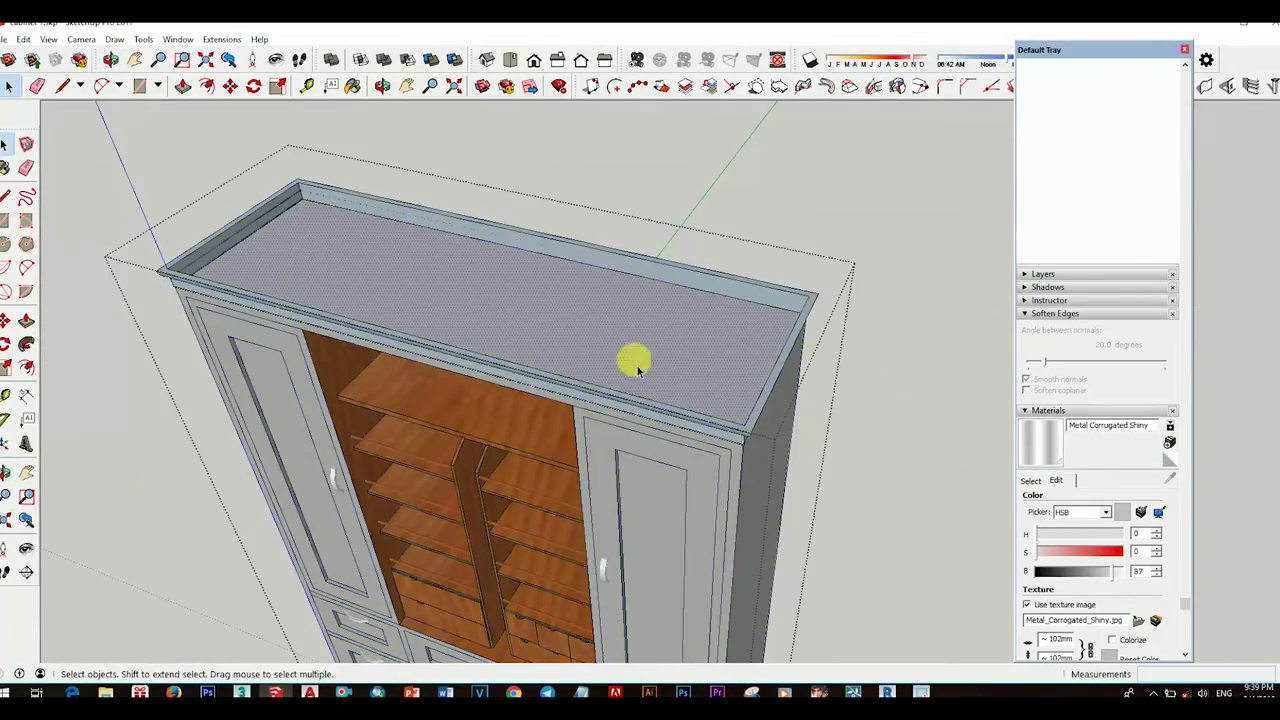
middle_drag(637, 368, 786, 343)
scroll(634, 357, up, 3)
scroll(594, 257, down, 4)
middle_drag(594, 257, 672, 338)
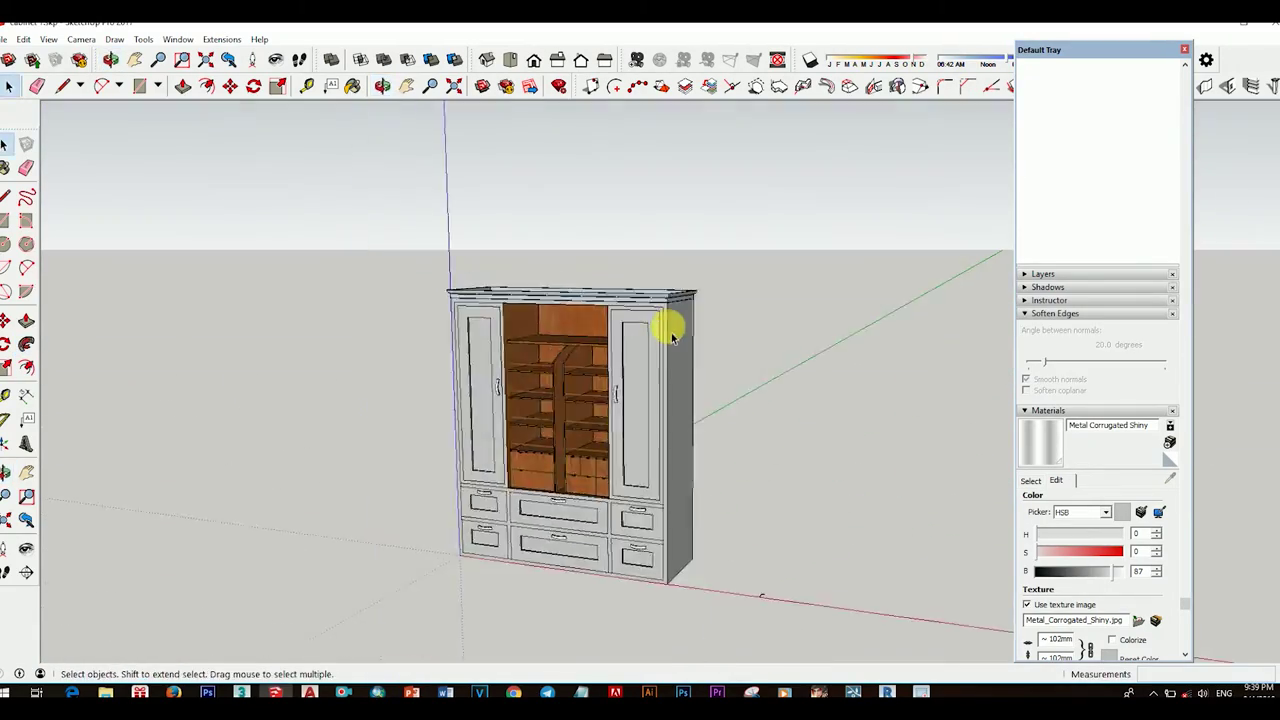
Step: Select the trim along the cabinet's top, then select all geometry with Ctrl+A
scroll(514, 300, up, 2)
mouse_move(514, 300)
middle_down()
mouse_move(600, 457)
mouse_move(330, 318)
middle_up()
scroll(330, 318, up, 2)
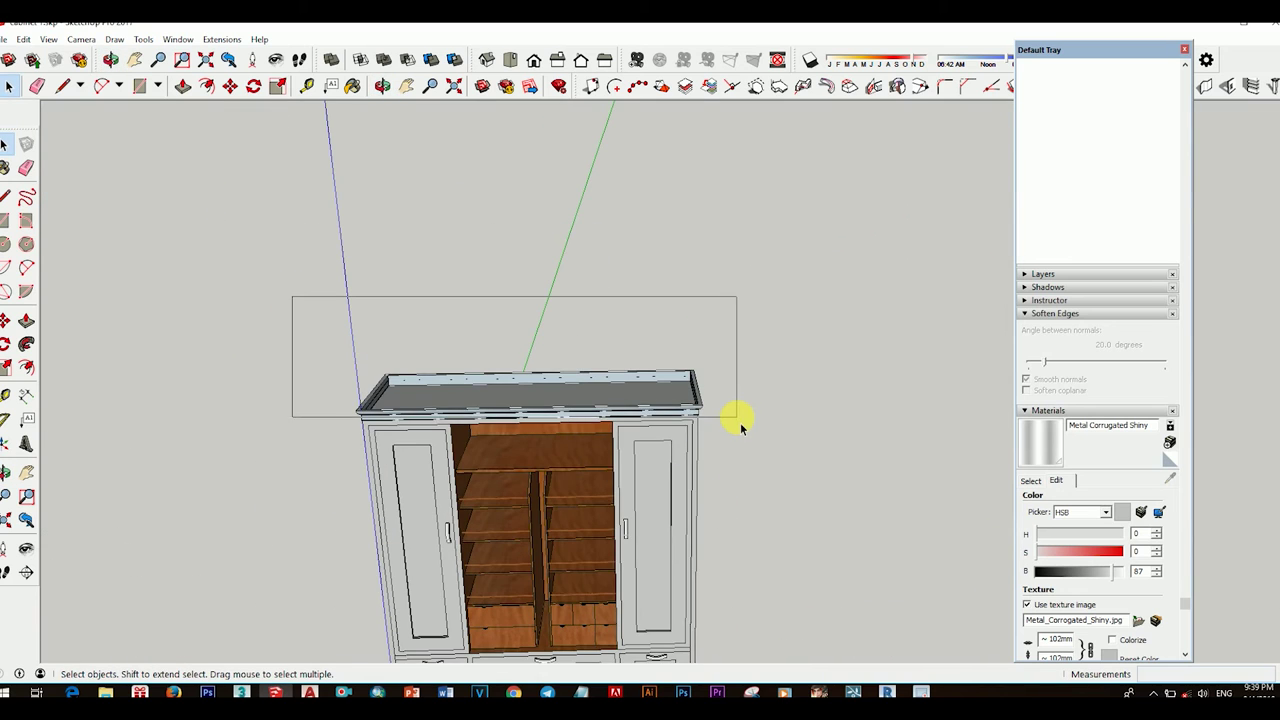
scroll(742, 432, up, 3)
scroll(543, 371, down, 2)
middle_drag(543, 371, 833, 392)
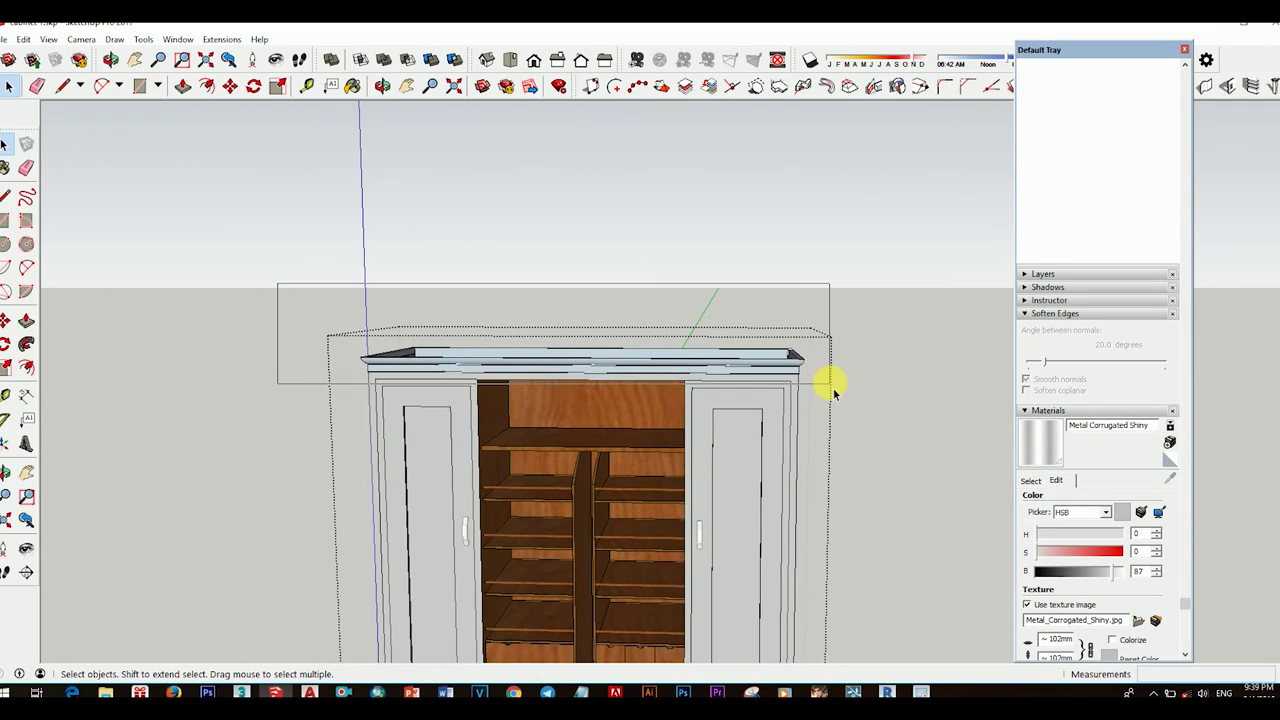
drag(836, 388, 836, 388)
mouse_move(836, 388)
middle_down()
mouse_move(709, 491)
mouse_move(678, 388)
middle_up()
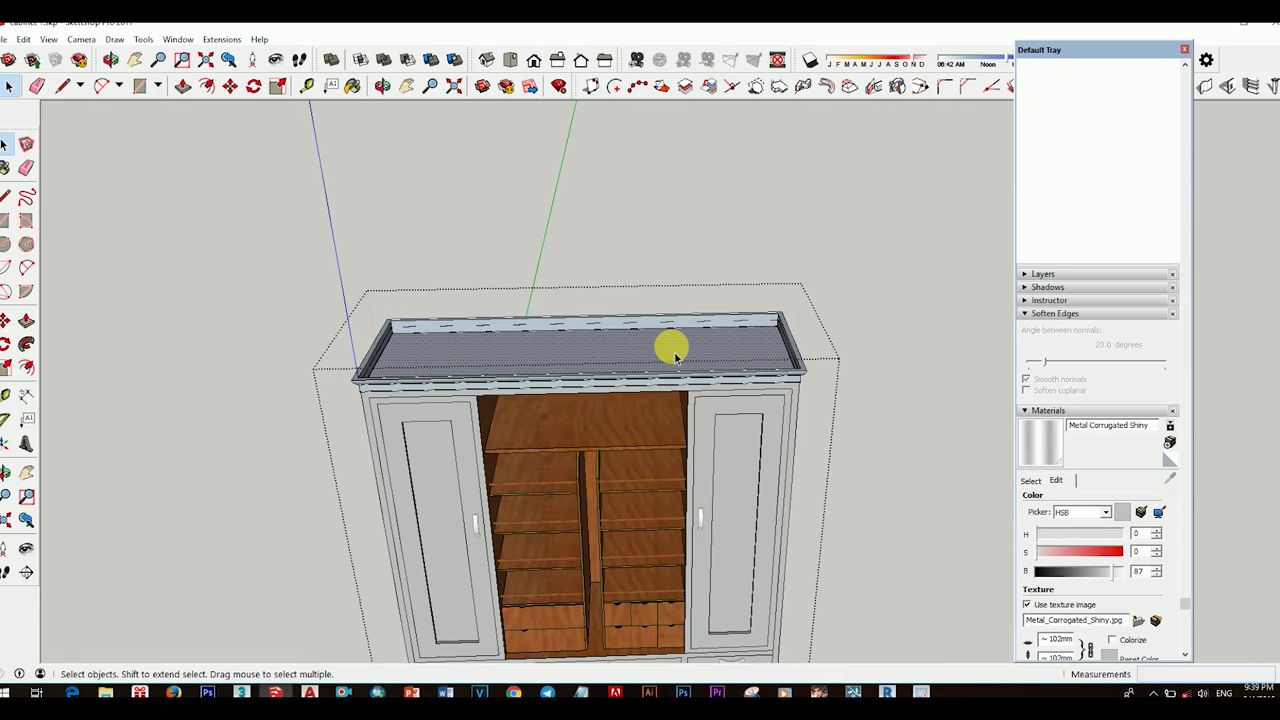
scroll(675, 355, up, 2)
key(p)
key(space)
scroll(749, 434, down, 3)
middle_drag(749, 434, 723, 334)
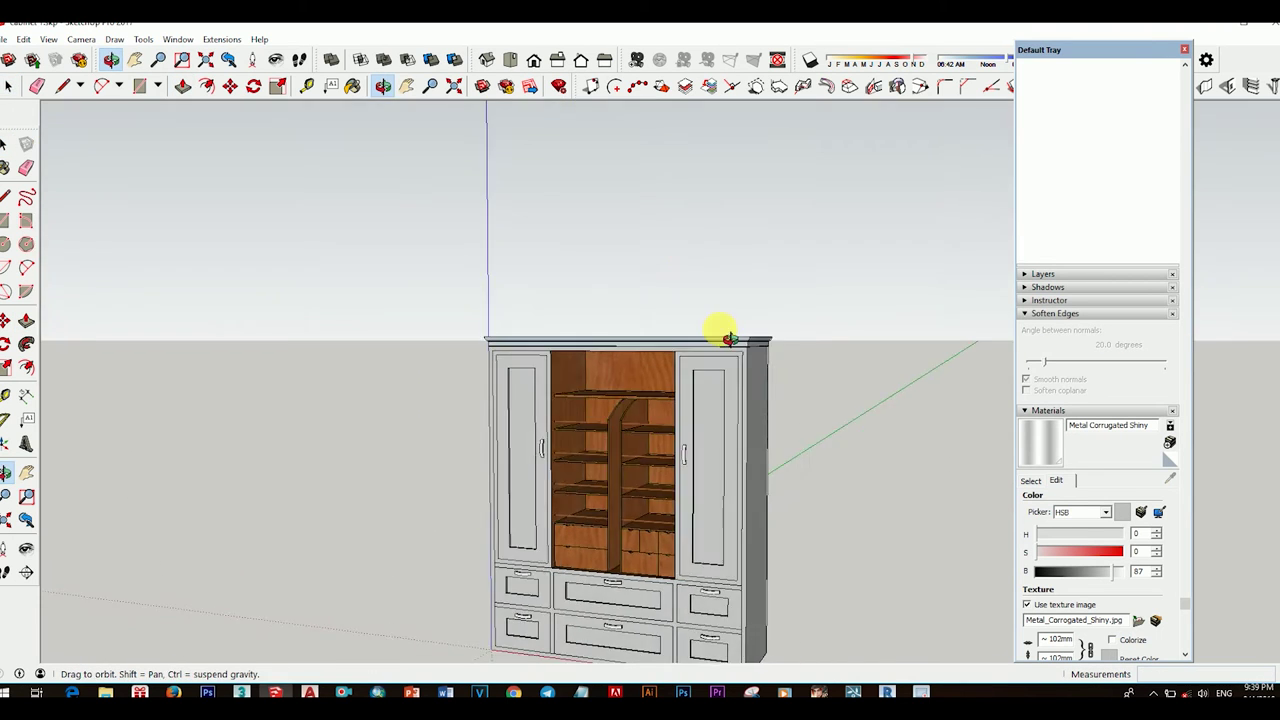
scroll(849, 386, up, 3)
key(ctrl+a)
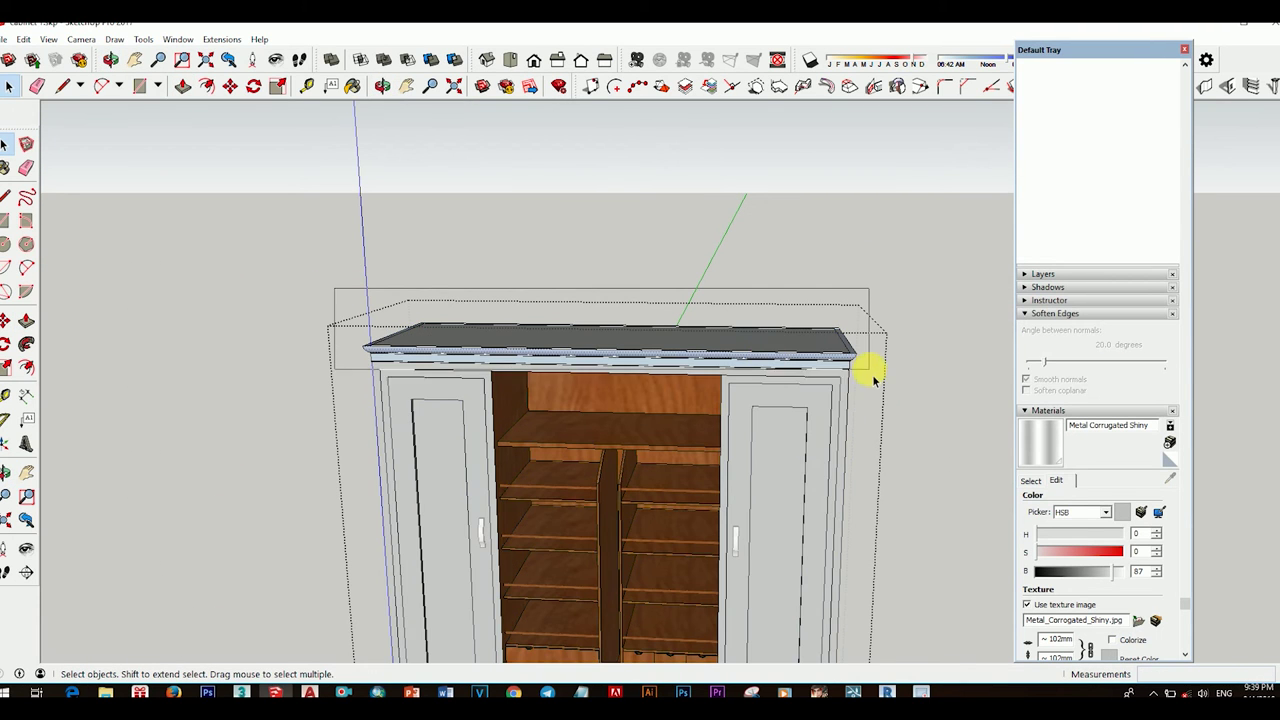
Step: Deselect the top trim and view the loose trim piece and cabinet side
scroll(716, 403, down, 4)
click(814, 451)
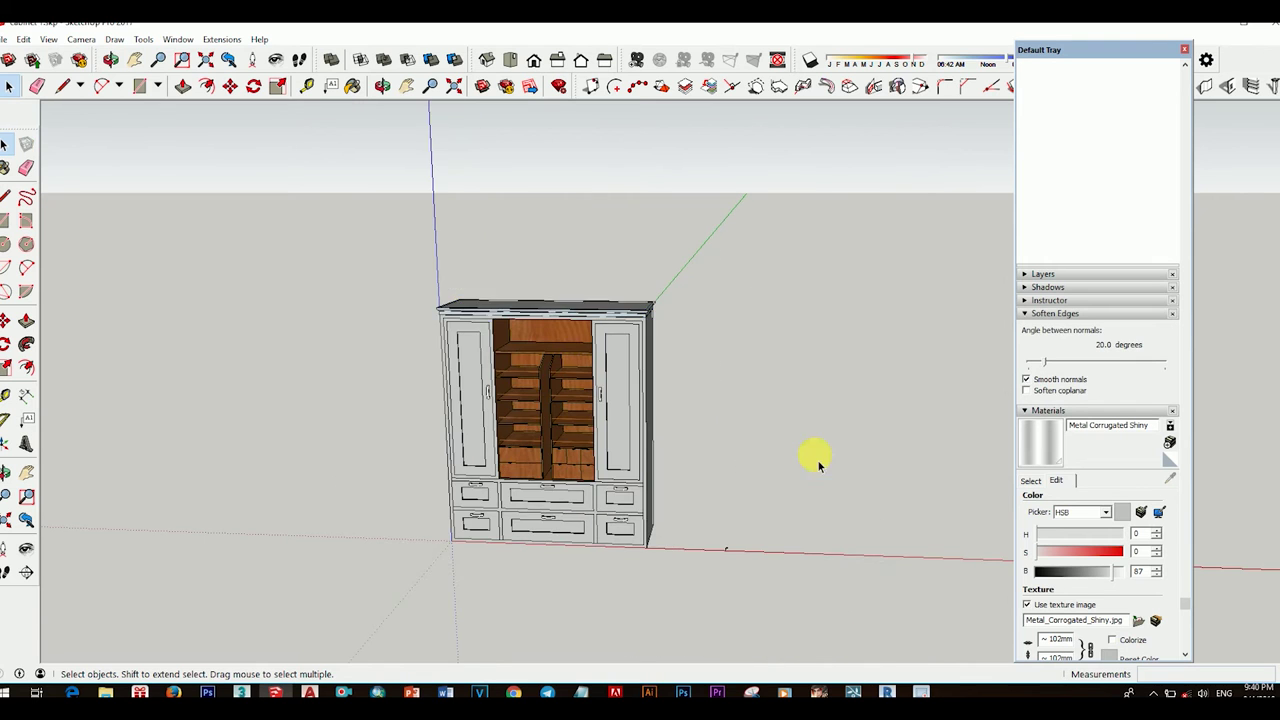
scroll(814, 451, up, 3)
scroll(580, 429, down, 2)
scroll(655, 477, up, 4)
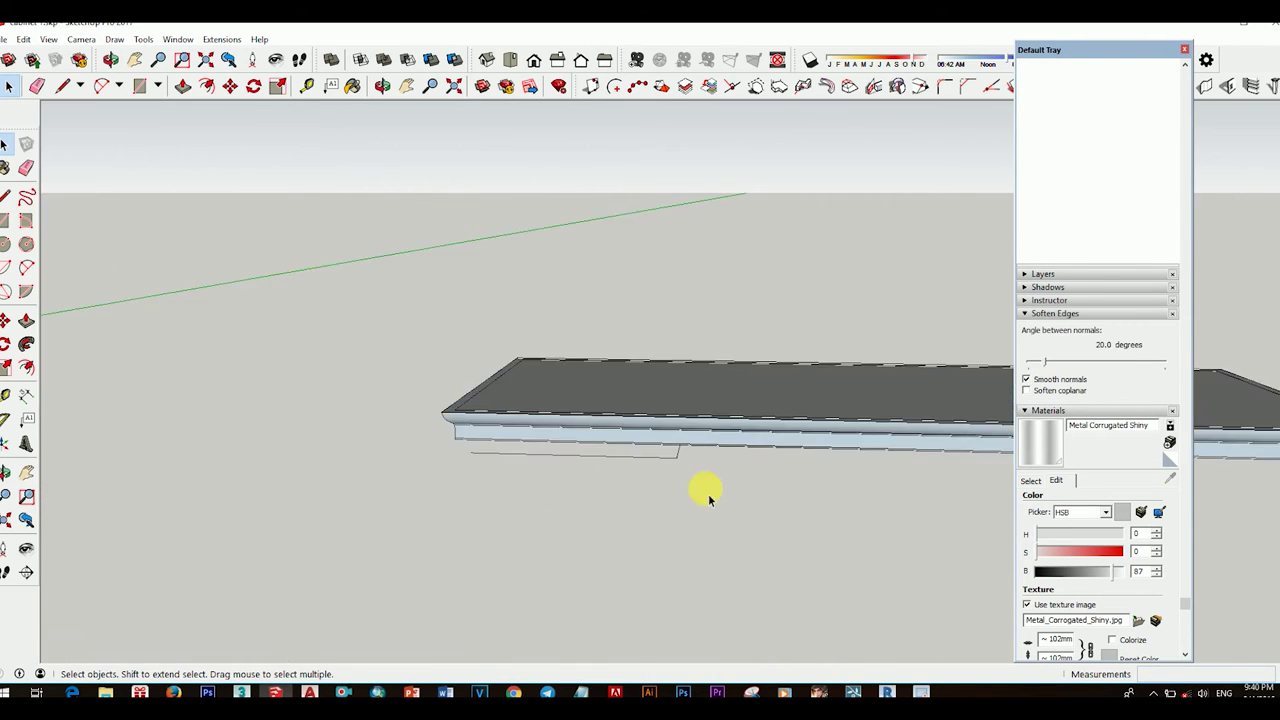
mouse_move(703, 491)
middle_down()
mouse_move(651, 394)
mouse_move(686, 429)
mouse_move(647, 467)
middle_up()
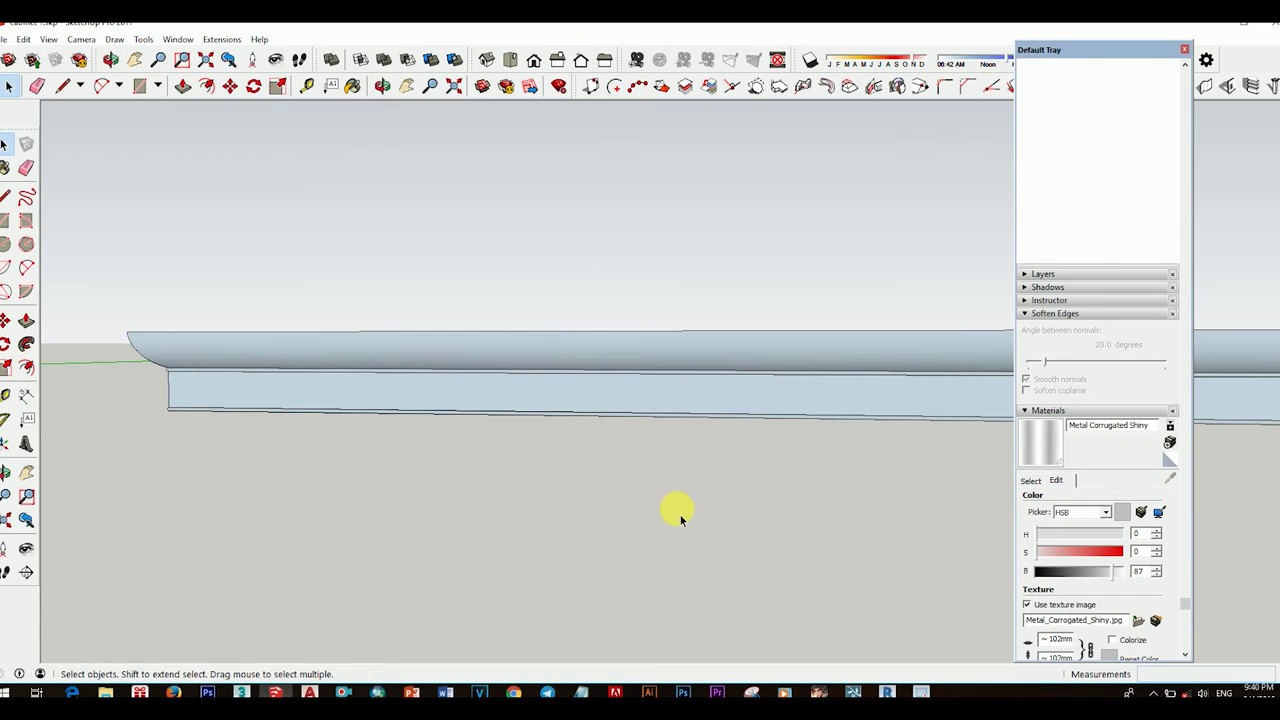
scroll(680, 519, down, 3)
mouse_move(731, 463)
middle_down()
mouse_move(491, 503)
mouse_move(706, 537)
mouse_move(516, 442)
middle_up()
scroll(516, 442, down, 3)
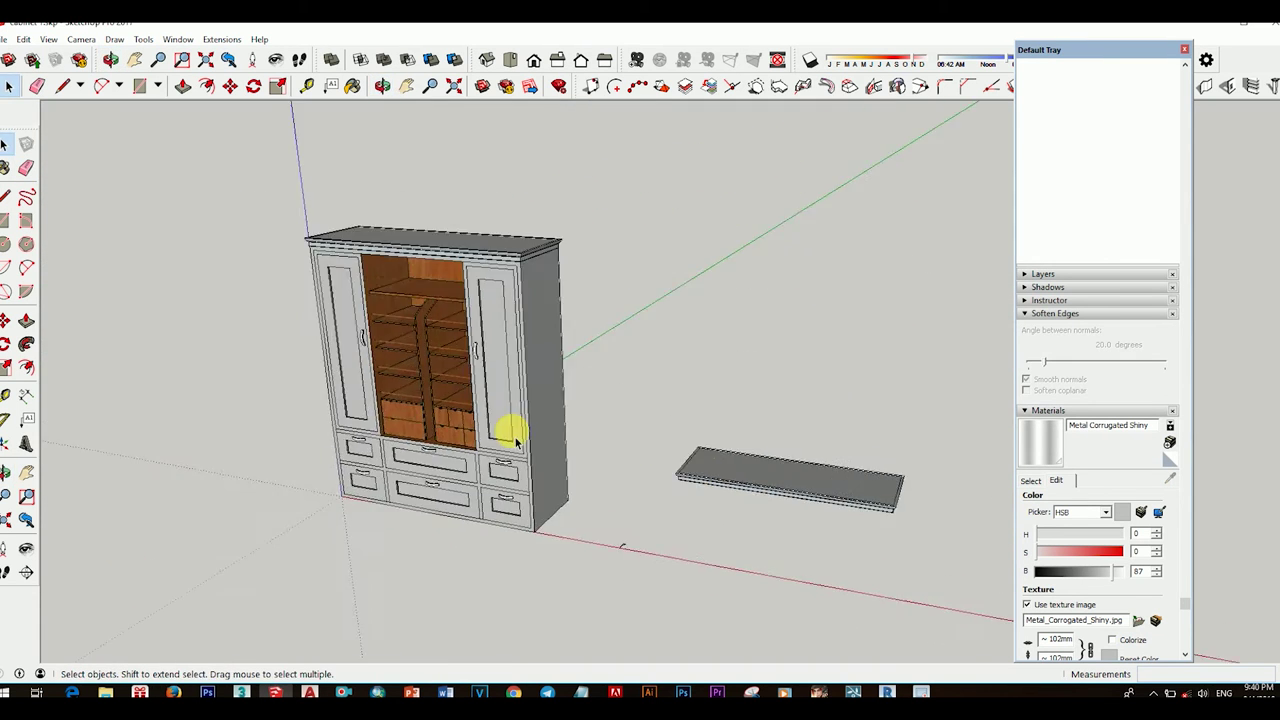
scroll(516, 440, up, 5)
mouse_move(491, 163)
middle_down()
mouse_move(651, 237)
mouse_move(323, 269)
mouse_move(704, 370)
mouse_move(457, 451)
mouse_move(683, 397)
middle_up()
Step: Select the whole cabinet and return to the Metal library's Color M03 swatch
click(683, 397)
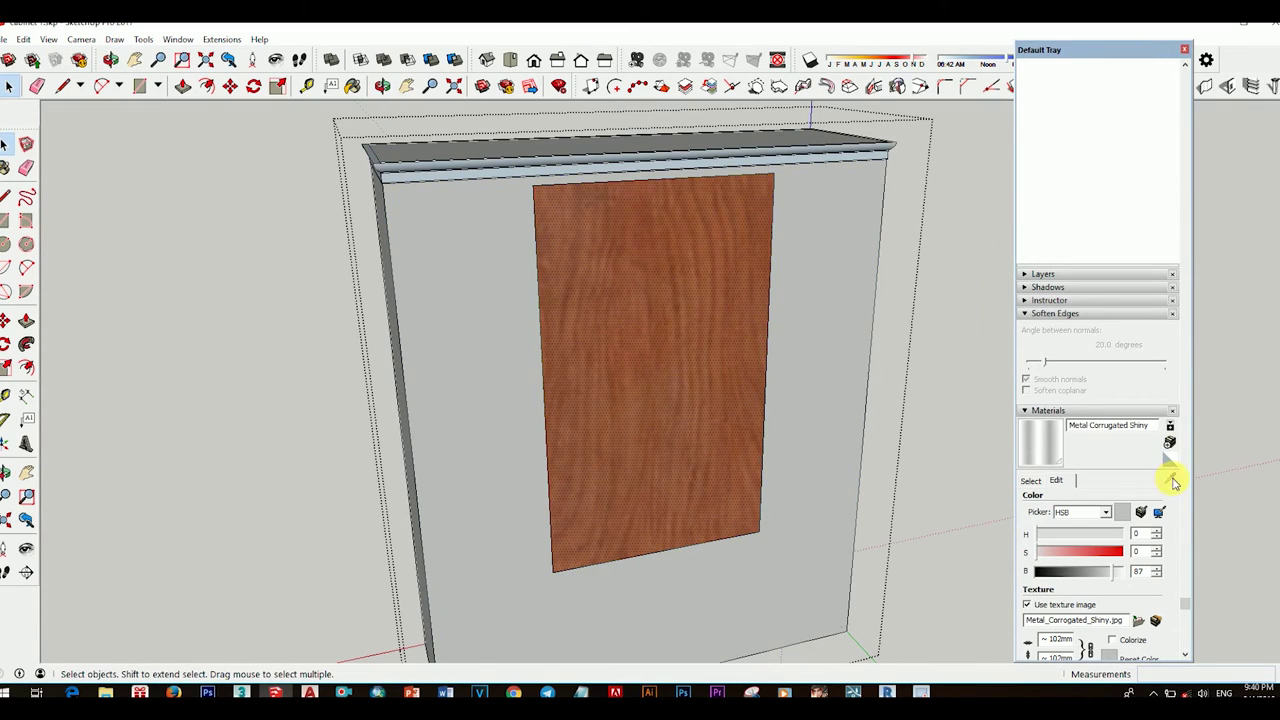
click(1058, 484)
mouse_move(931, 340)
middle_down()
mouse_move(606, 443)
mouse_move(718, 428)
mouse_move(597, 357)
mouse_move(474, 588)
middle_up()
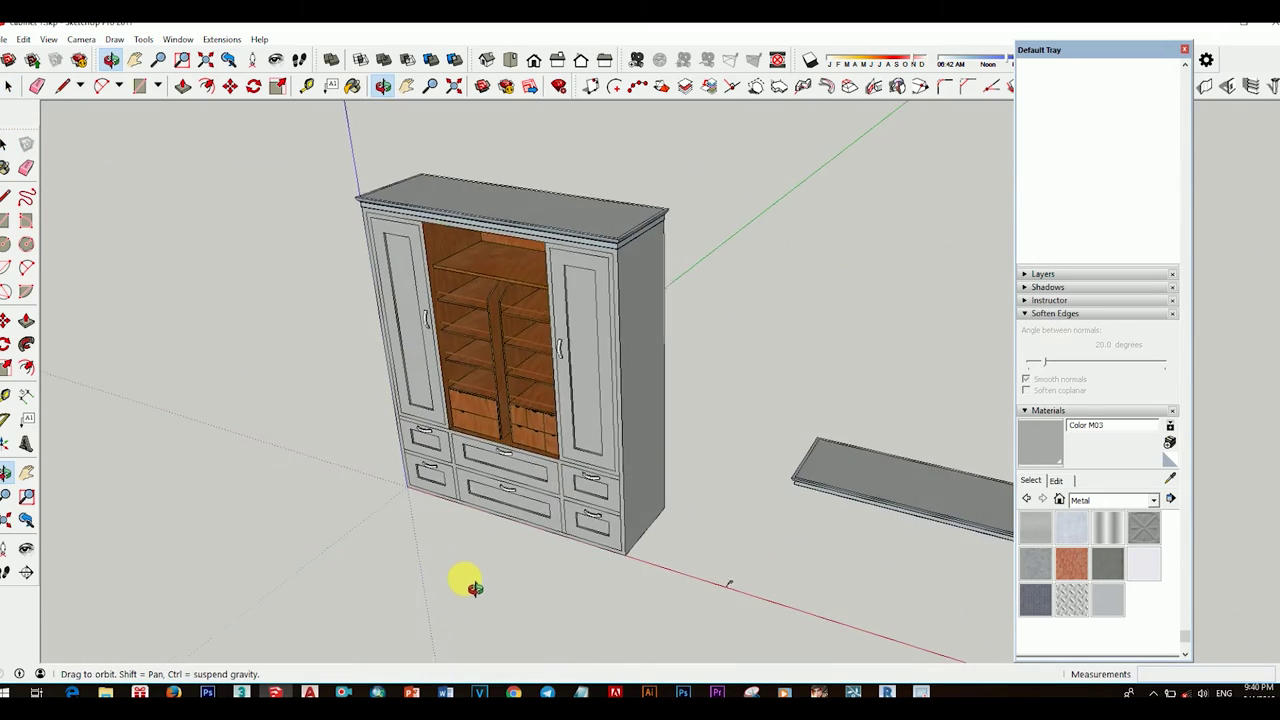
Step: Draw a line across the fan profile's junction and pick up the slim stem with Move
scroll(731, 586, up, 2)
scroll(723, 557, up, 3)
scroll(737, 588, up, 3)
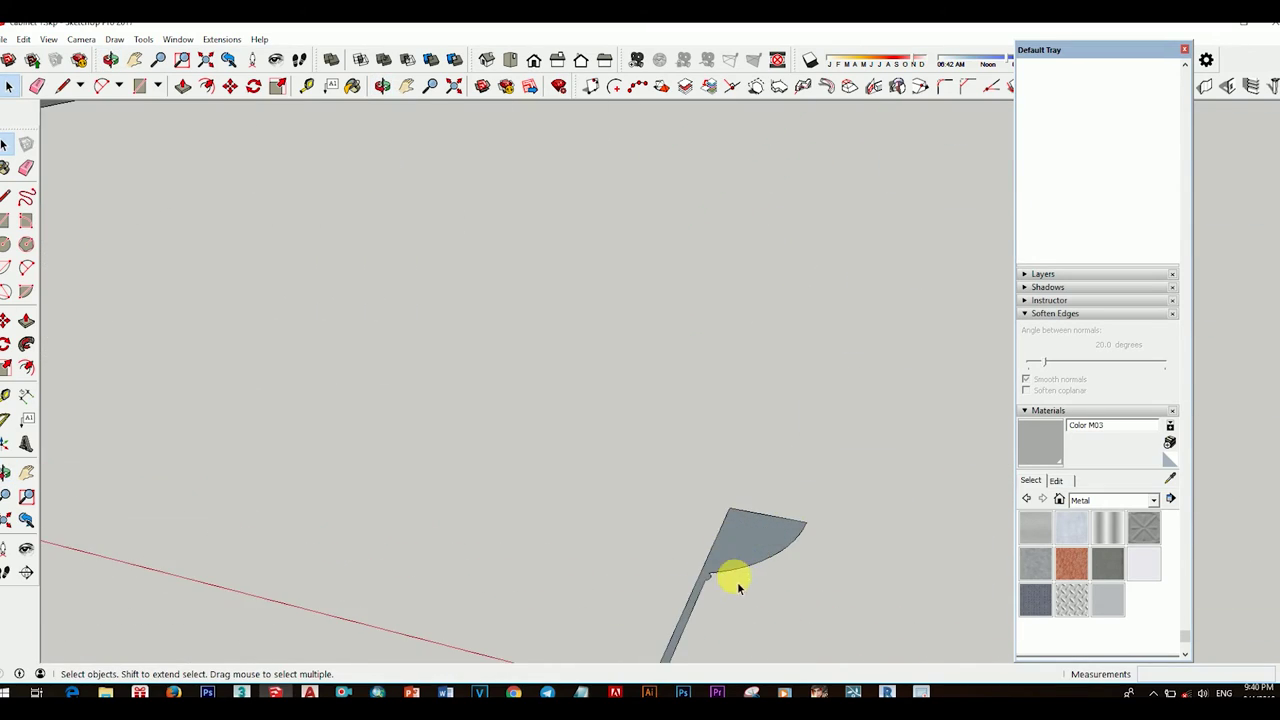
mouse_move(720, 528)
middle_down()
mouse_move(737, 486)
mouse_move(729, 503)
middle_up()
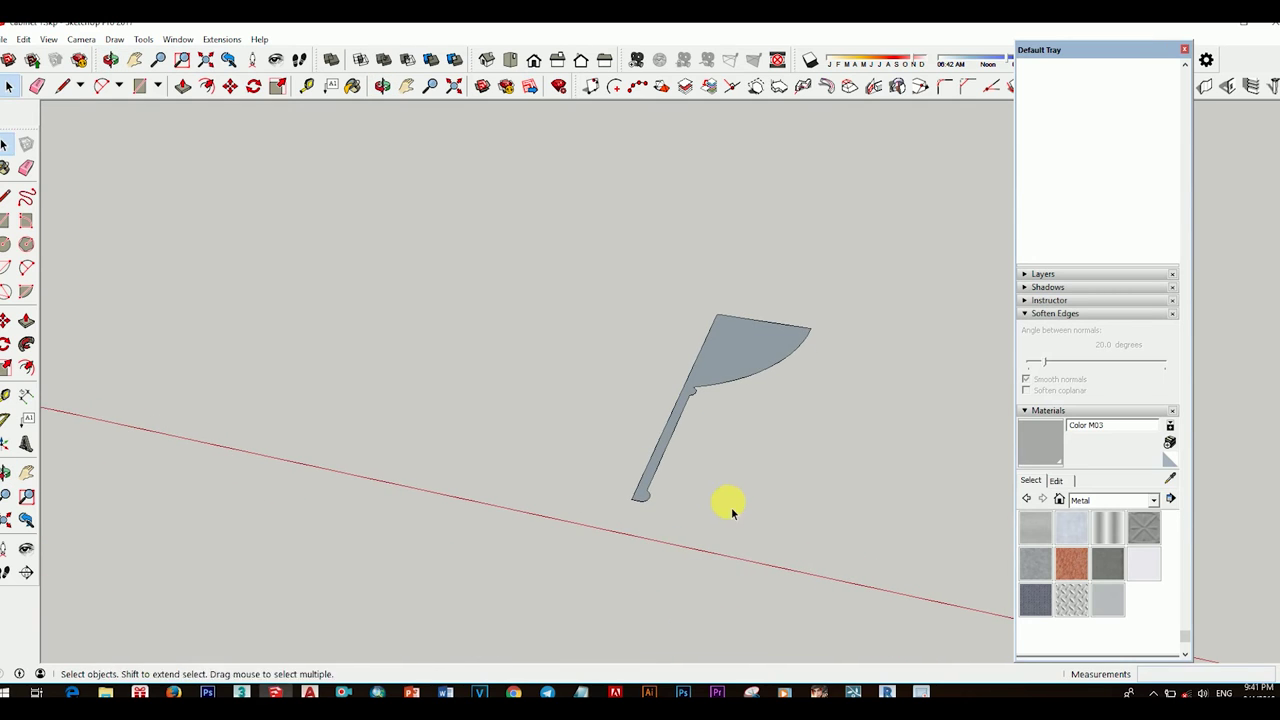
scroll(700, 420, up, 3)
key(l)
scroll(675, 355, up, 2)
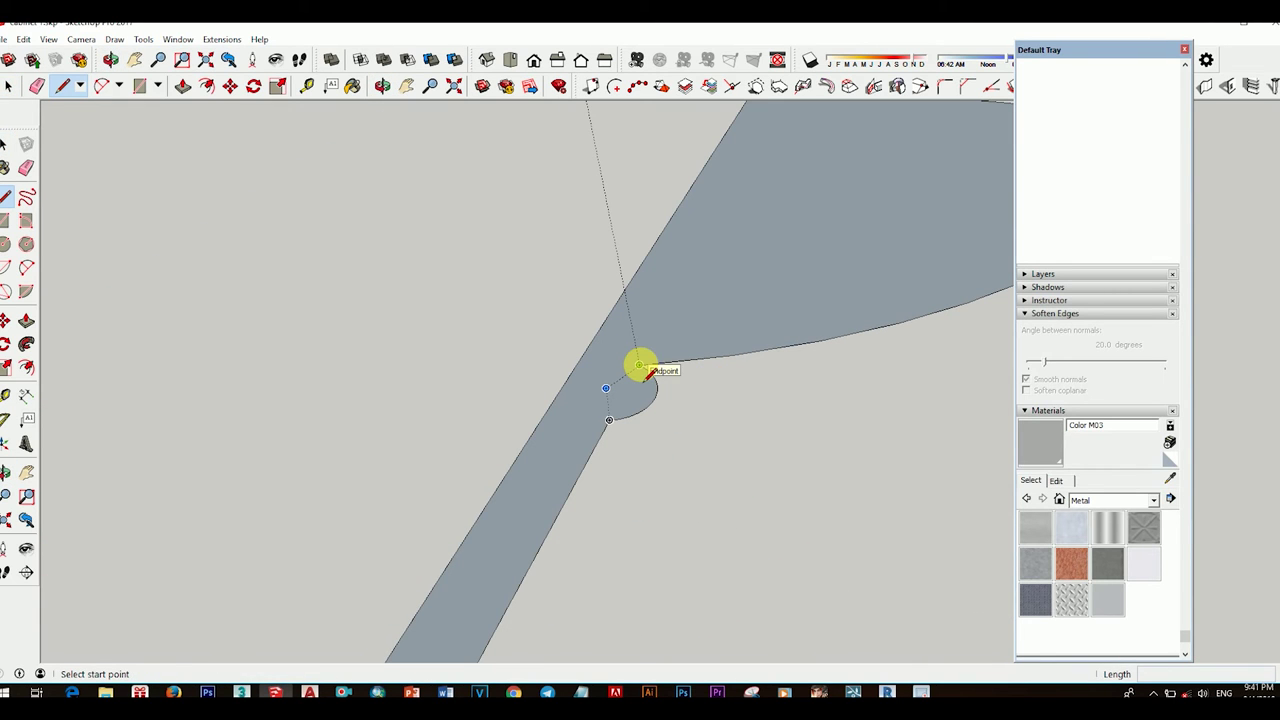
scroll(650, 362, down, 5)
key(space)
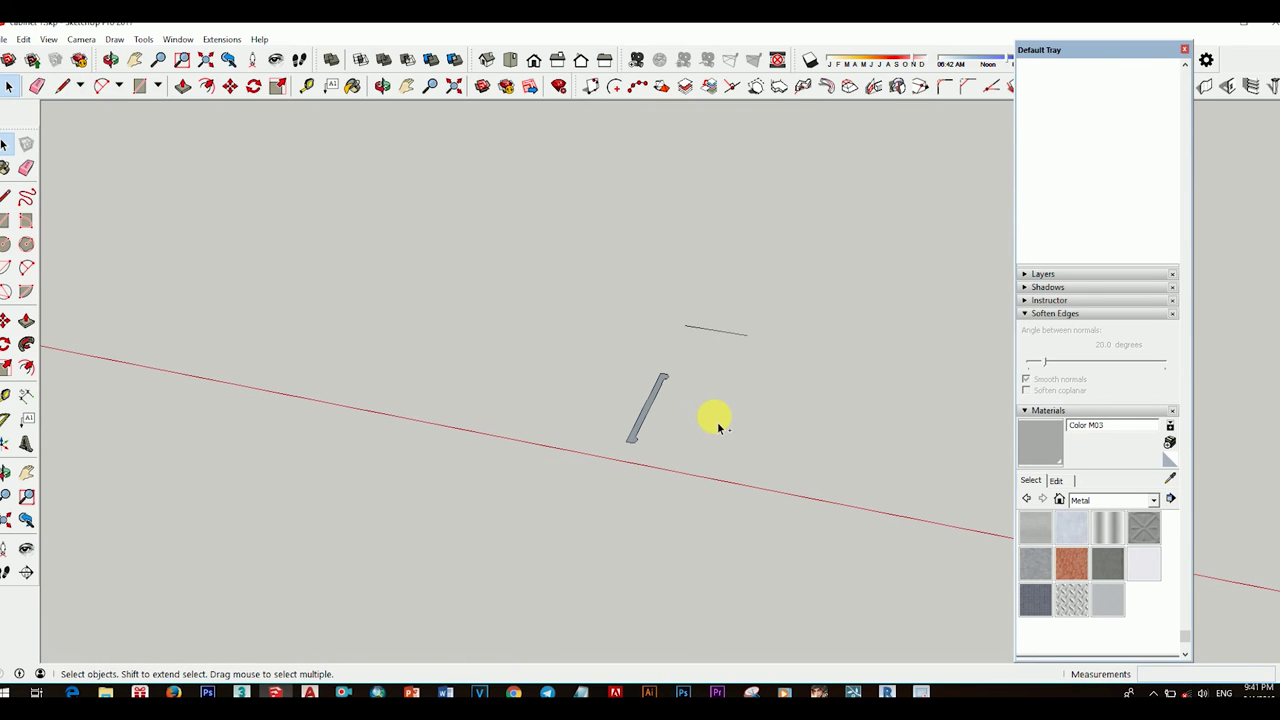
key(m)
click(686, 471)
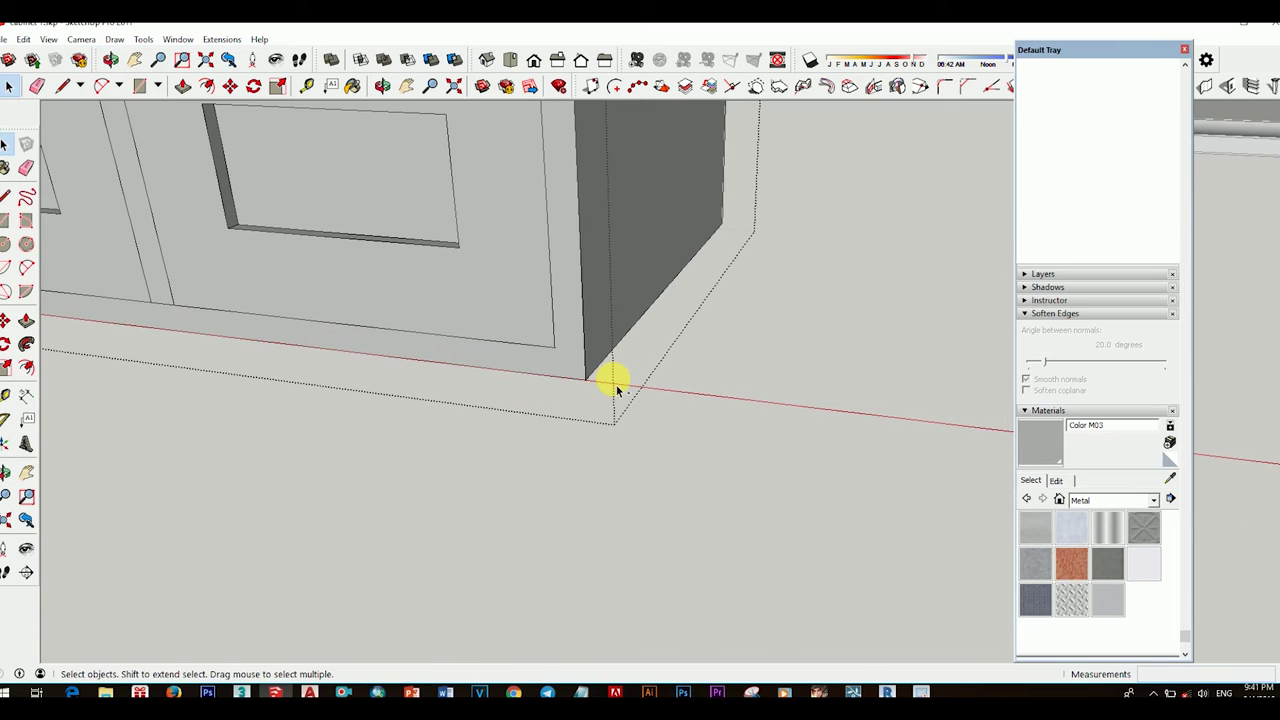
Step: Paste the copied profile and drop it at the cabinet's bottom corner
key(ctrl+v)
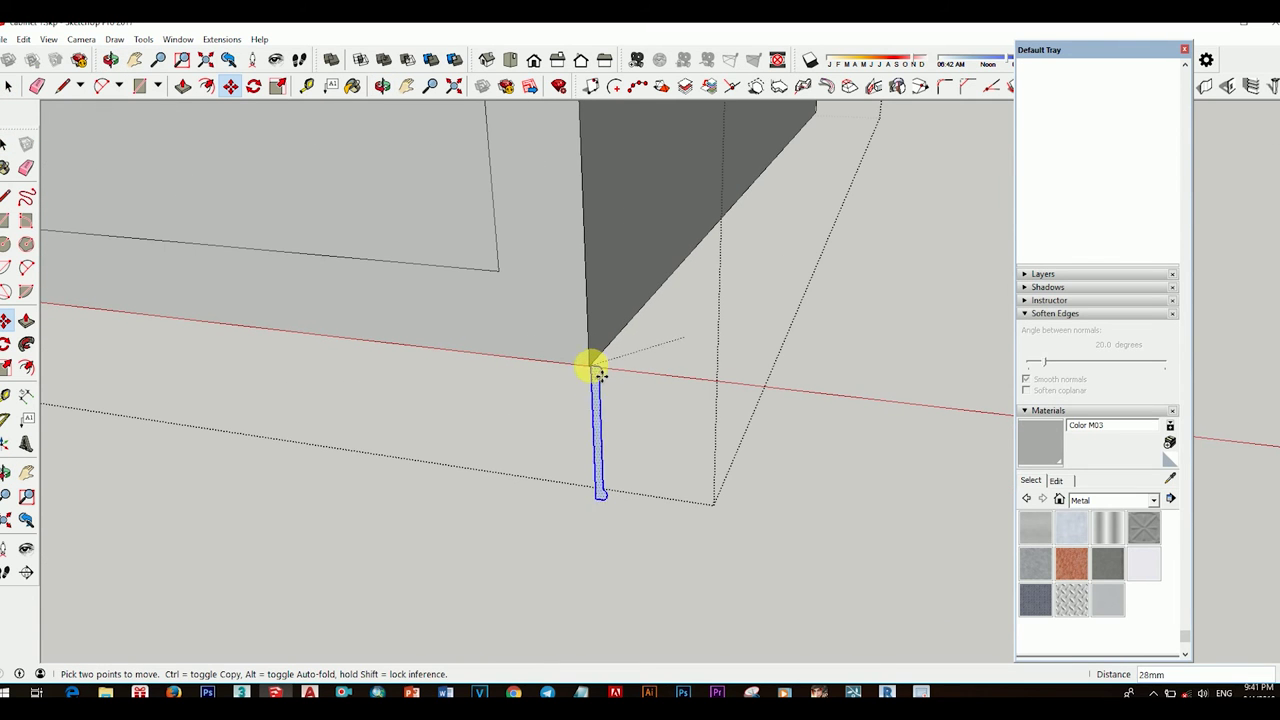
mouse_move(624, 453)
middle_down()
mouse_move(543, 274)
mouse_move(633, 347)
mouse_move(617, 369)
mouse_move(651, 580)
mouse_move(748, 514)
mouse_move(591, 546)
mouse_move(829, 520)
mouse_move(674, 589)
mouse_move(785, 550)
mouse_move(529, 586)
mouse_move(629, 466)
middle_up()
click(23, 337)
scroll(666, 506, up, 2)
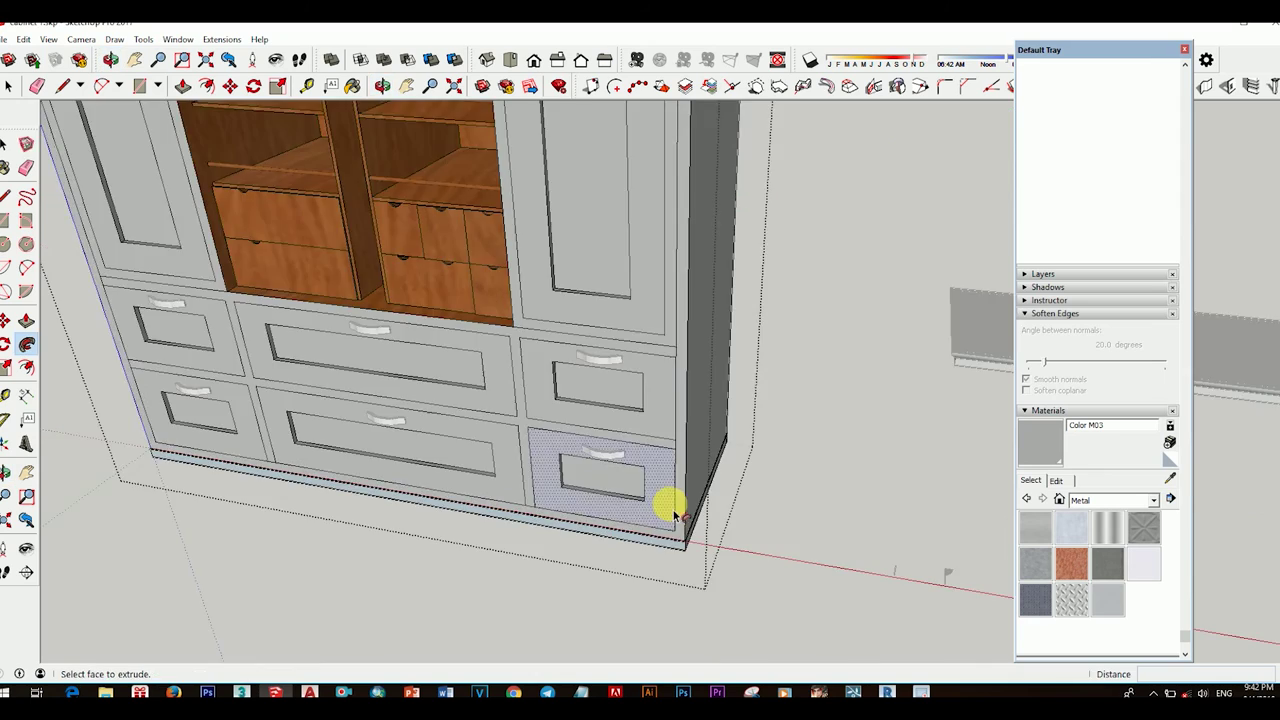
scroll(688, 552, up, 2)
Step: Adjust the profile at the cabinet's lower corner with Move, checking the base edge
mouse_move(688, 552)
middle_down()
mouse_move(589, 523)
mouse_move(497, 543)
mouse_move(708, 582)
middle_up()
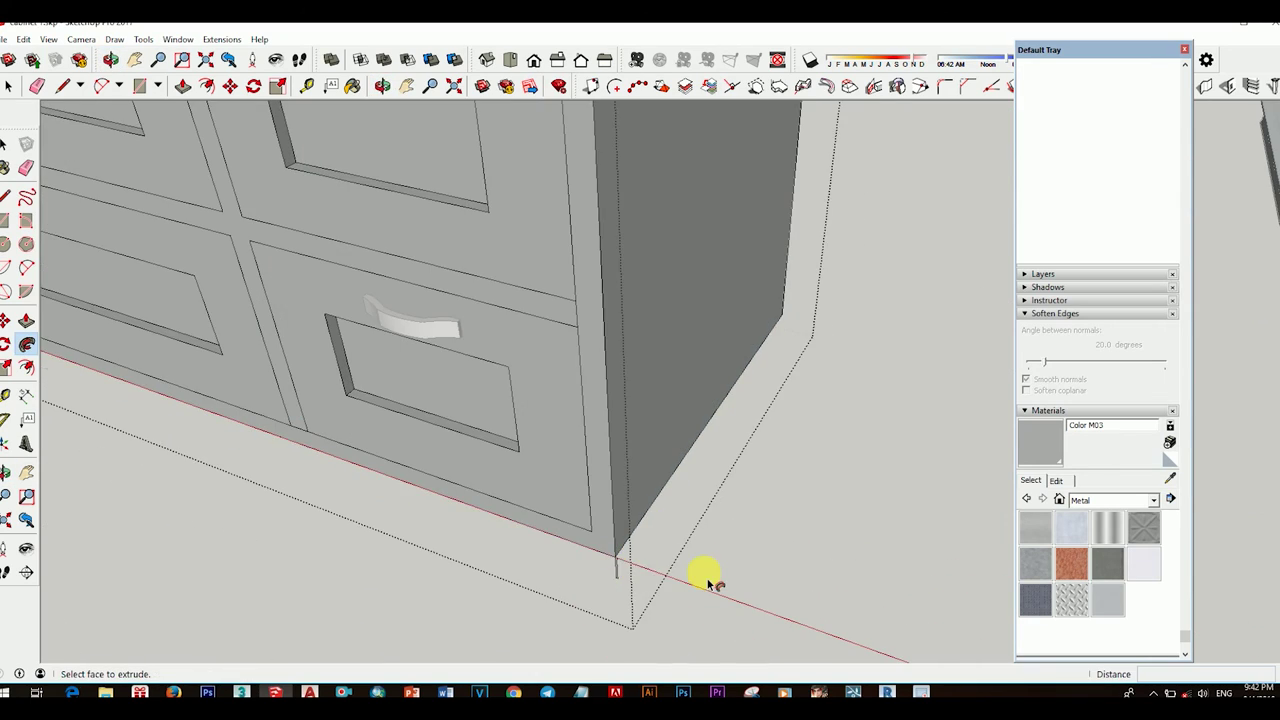
mouse_move(797, 527)
middle_down()
mouse_move(671, 371)
mouse_move(783, 420)
middle_up()
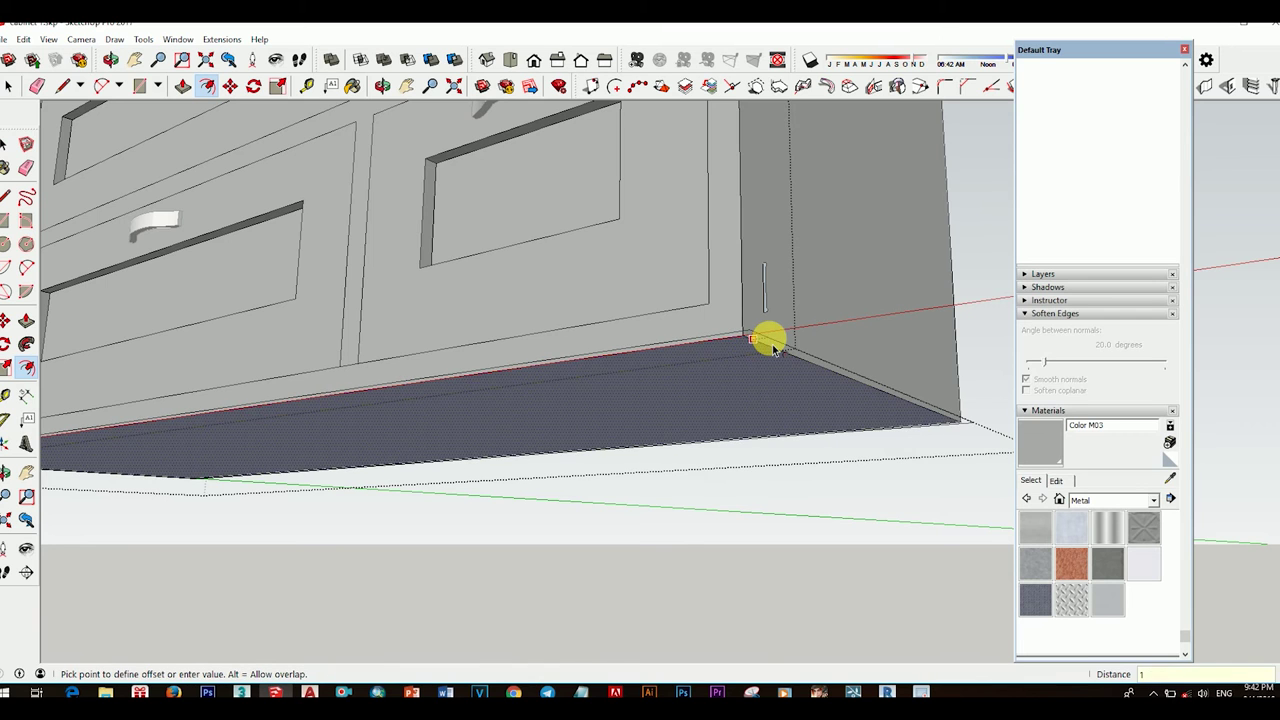
key(space)
scroll(837, 543, down, 3)
middle_drag(837, 543, 751, 523)
scroll(751, 523, up, 3)
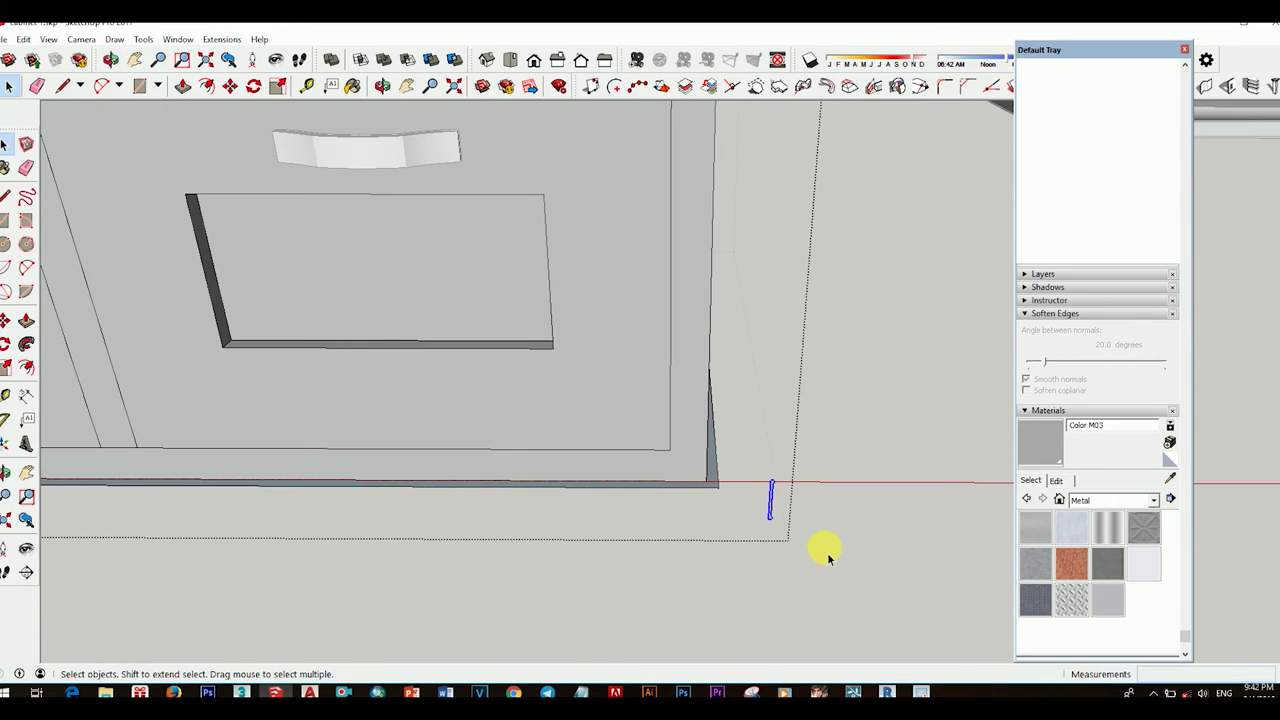
scroll(823, 551, up, 3)
key(m)
key(space)
scroll(183, 449, down, 3)
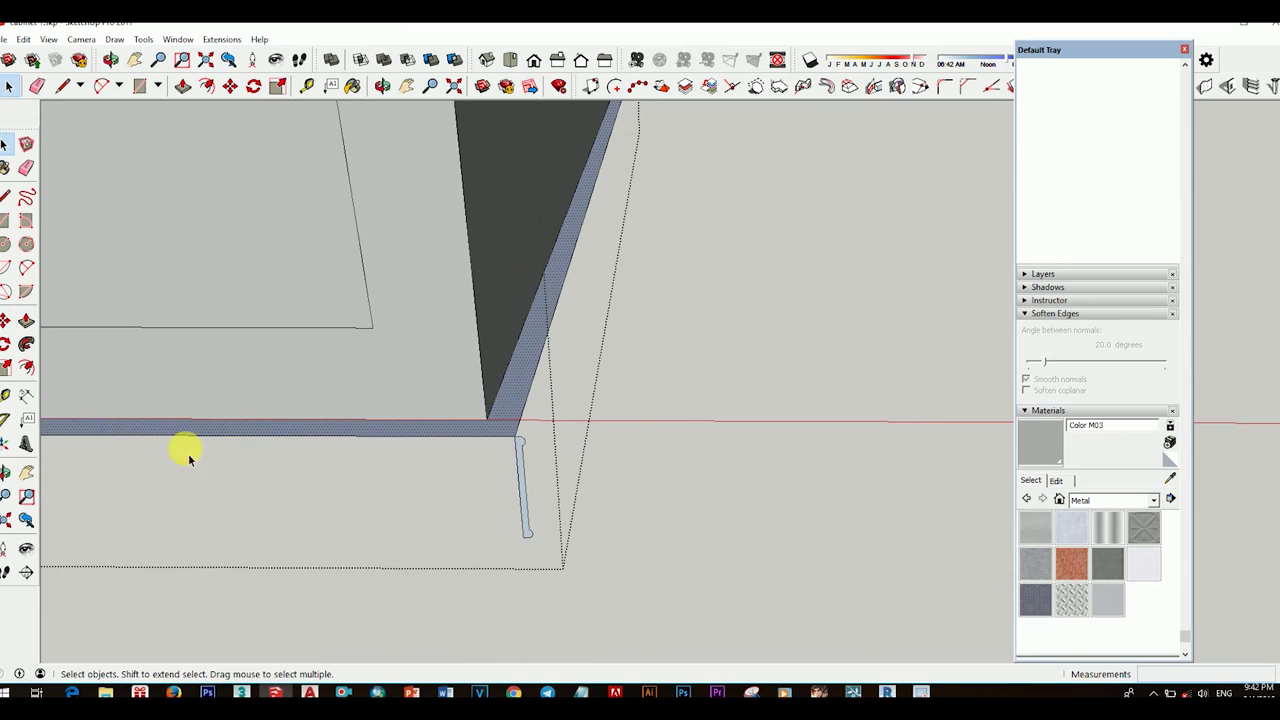
mouse_move(183, 449)
middle_down()
mouse_move(394, 320)
mouse_move(477, 329)
mouse_move(560, 291)
mouse_move(519, 286)
middle_up()
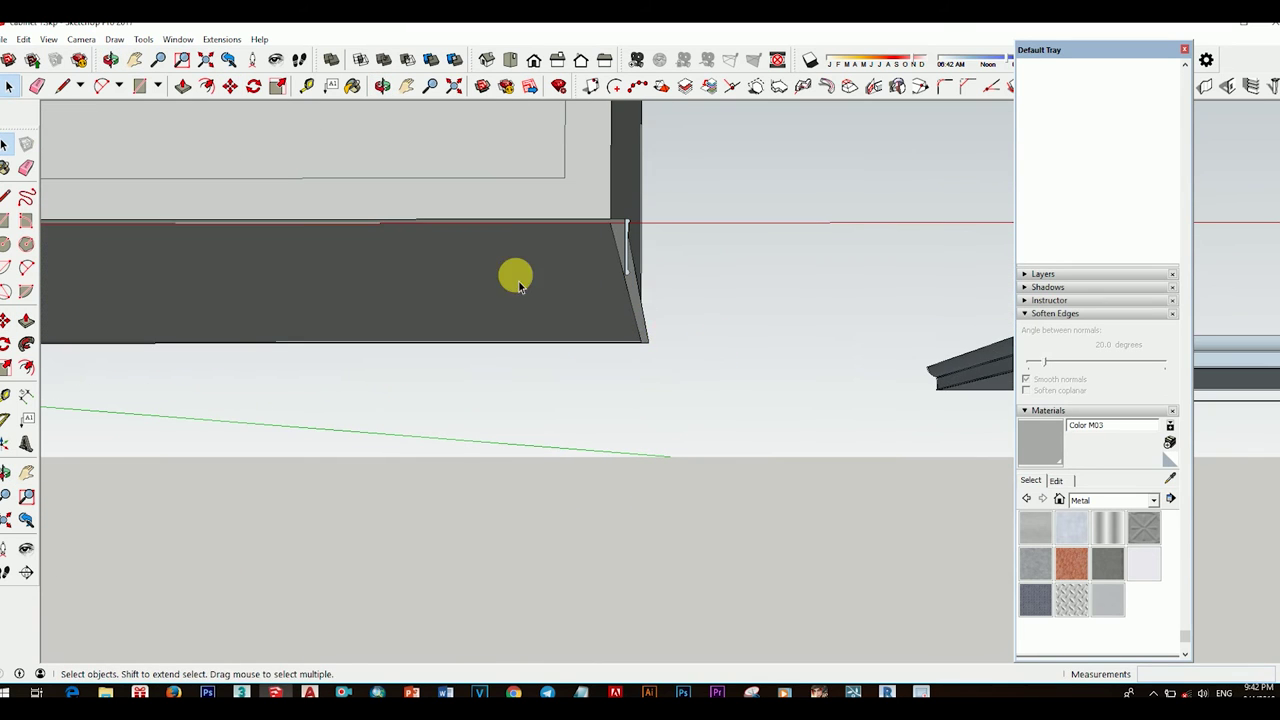
Step: Erase the leftover bottom face at the cabinet's base corner
key(space)
mouse_move(600, 275)
middle_down()
mouse_move(609, 340)
mouse_move(480, 223)
mouse_move(526, 334)
mouse_move(494, 503)
mouse_move(518, 428)
mouse_move(657, 491)
mouse_move(709, 563)
mouse_move(620, 491)
mouse_move(140, 482)
middle_up()
right_click(505, 330)
key(r)
click(709, 563)
scroll(130, 470, up, 2)
scroll(114, 455, up, 2)
key(space)
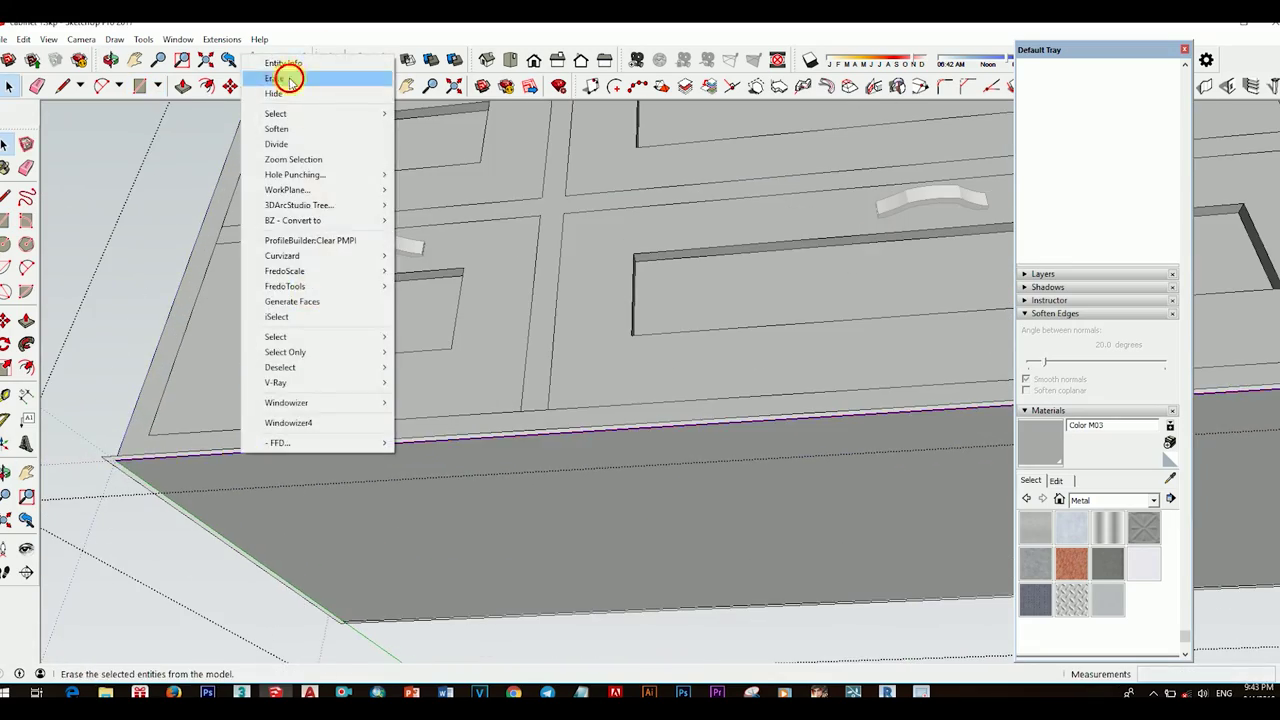
click(289, 80)
Step: After checking the cabinet's underside, delete the spare molding beam lying beside the cabinet
mouse_move(289, 80)
middle_down()
mouse_move(500, 657)
mouse_move(334, 537)
mouse_move(551, 451)
mouse_move(493, 458)
mouse_move(783, 297)
middle_up()
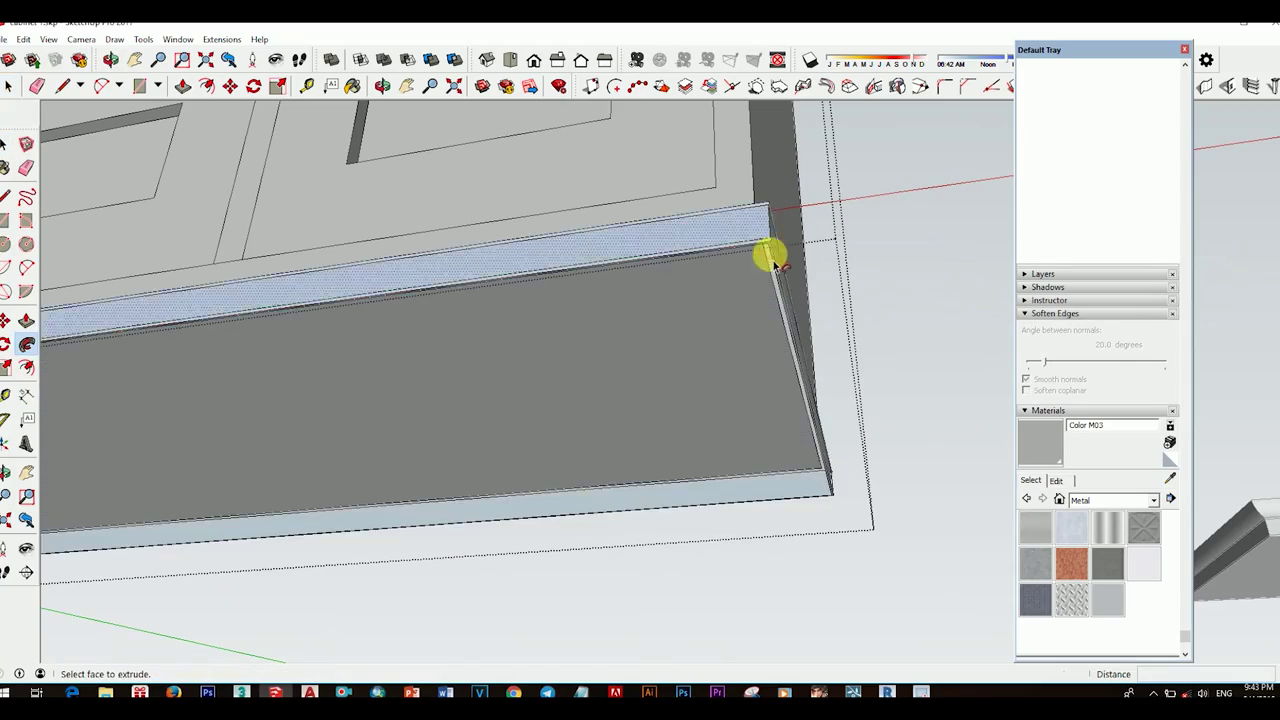
key(space)
scroll(571, 494, down, 5)
mouse_move(571, 494)
middle_down()
mouse_move(503, 320)
mouse_move(600, 363)
middle_up()
scroll(718, 478, up, 4)
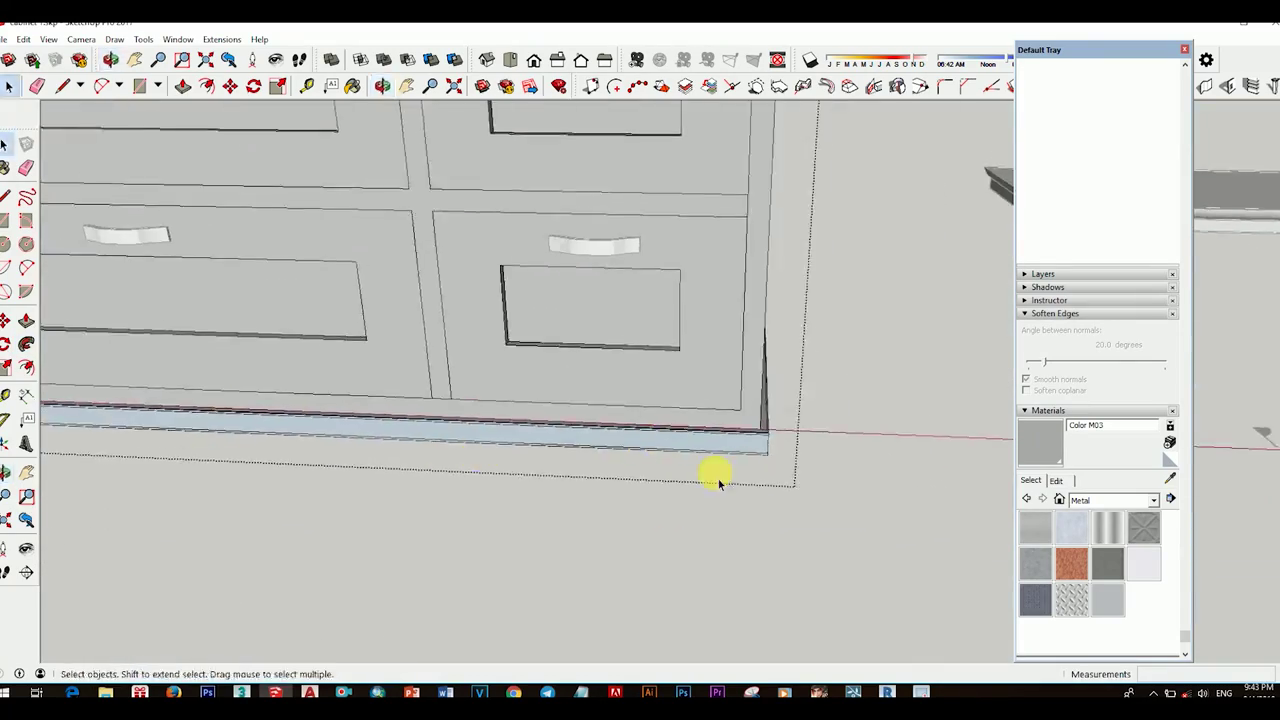
mouse_move(718, 478)
middle_down()
mouse_move(700, 529)
mouse_move(663, 491)
mouse_move(594, 343)
mouse_move(527, 400)
middle_up()
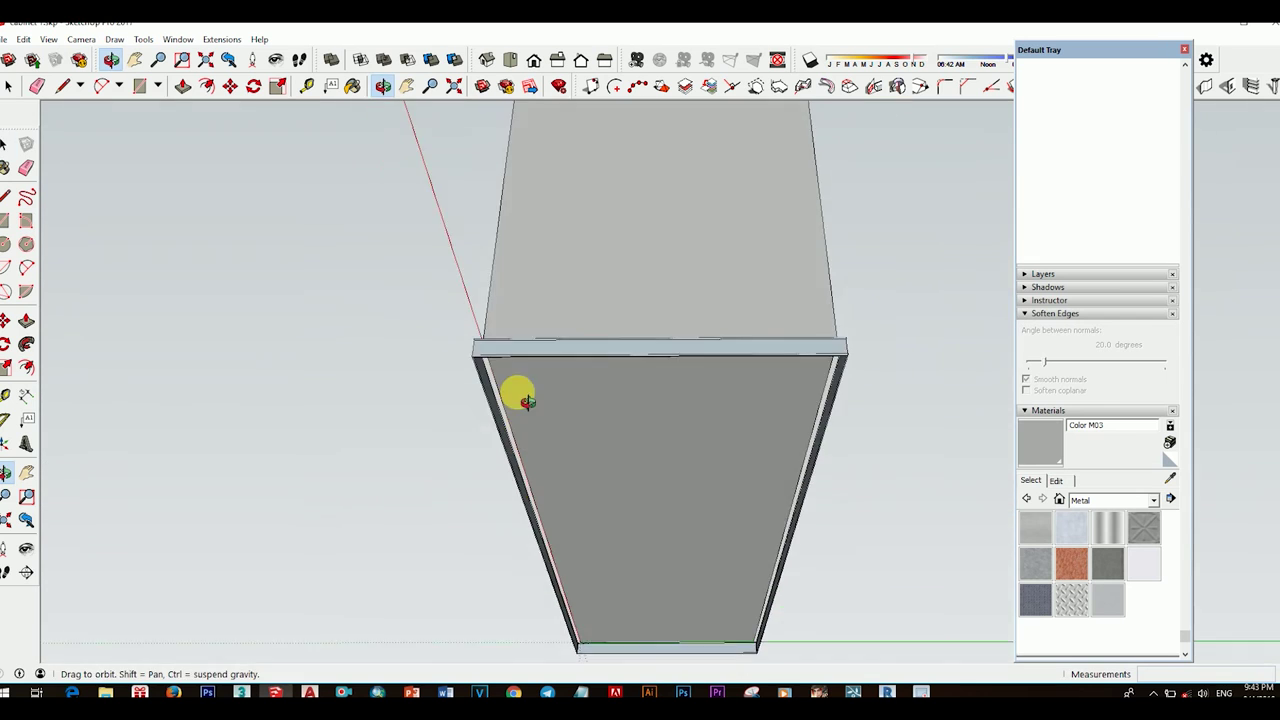
scroll(527, 400, up, 3)
scroll(453, 307, up, 2)
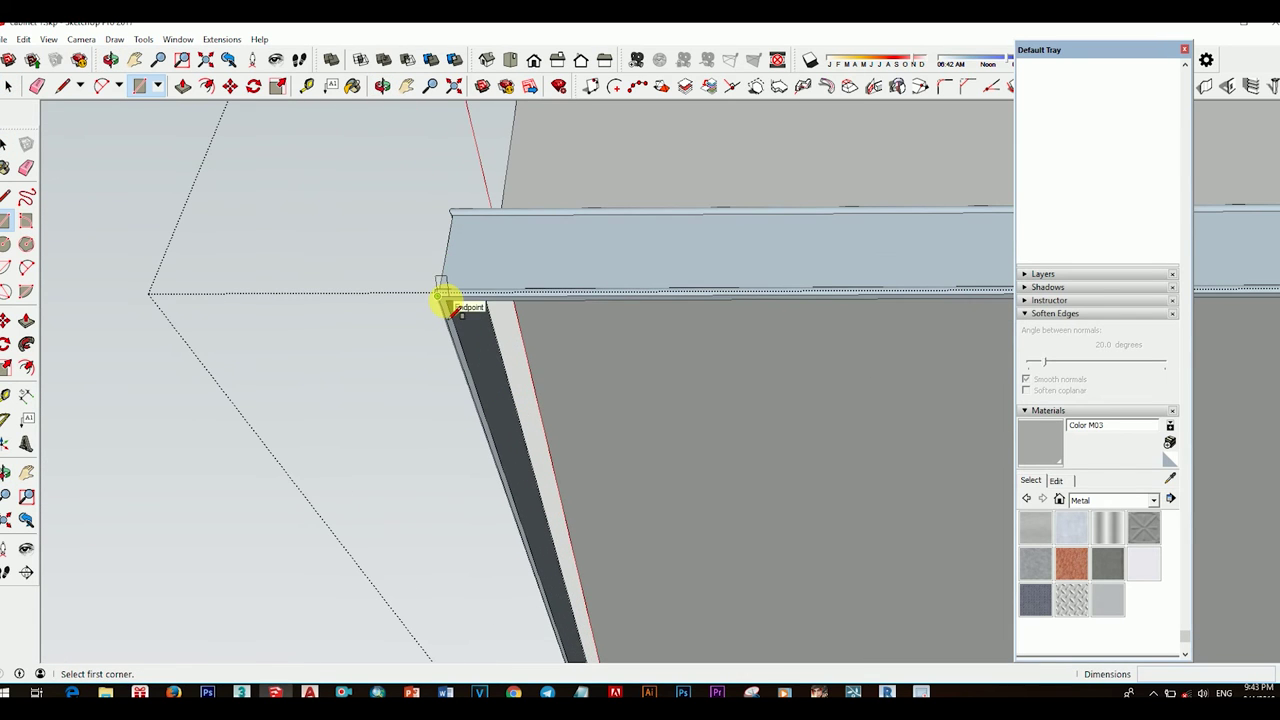
mouse_move(492, 322)
middle_down()
mouse_move(514, 366)
mouse_move(623, 346)
mouse_move(666, 491)
mouse_move(760, 555)
middle_up()
key(space)
scroll(680, 391, down, 2)
scroll(657, 440, down, 5)
middle_drag(657, 440, 785, 527)
drag(903, 520, 904, 521)
right_click(870, 372)
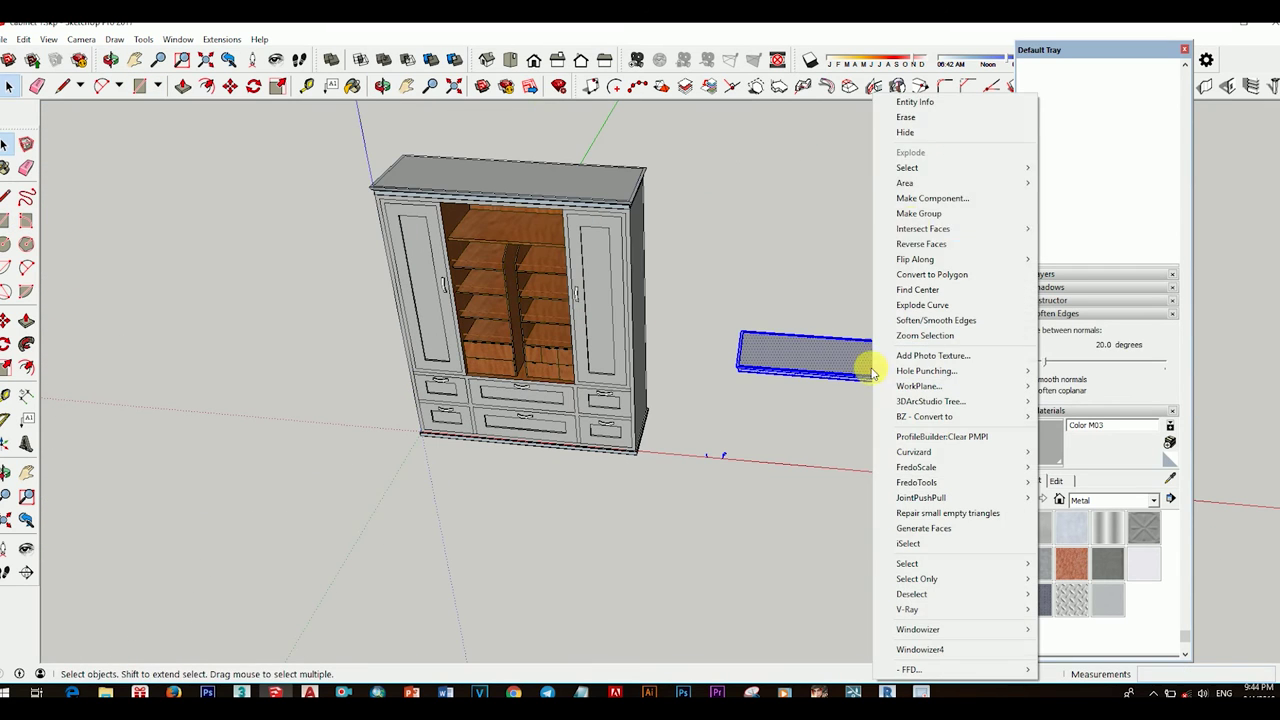
click(910, 145)
scroll(625, 368, down, 3)
Step: Nudge the cabinet body about 1mm to align with the base molding's corner
drag(828, 481, 828, 481)
scroll(700, 434, up, 3)
scroll(490, 440, up, 4)
key(m)
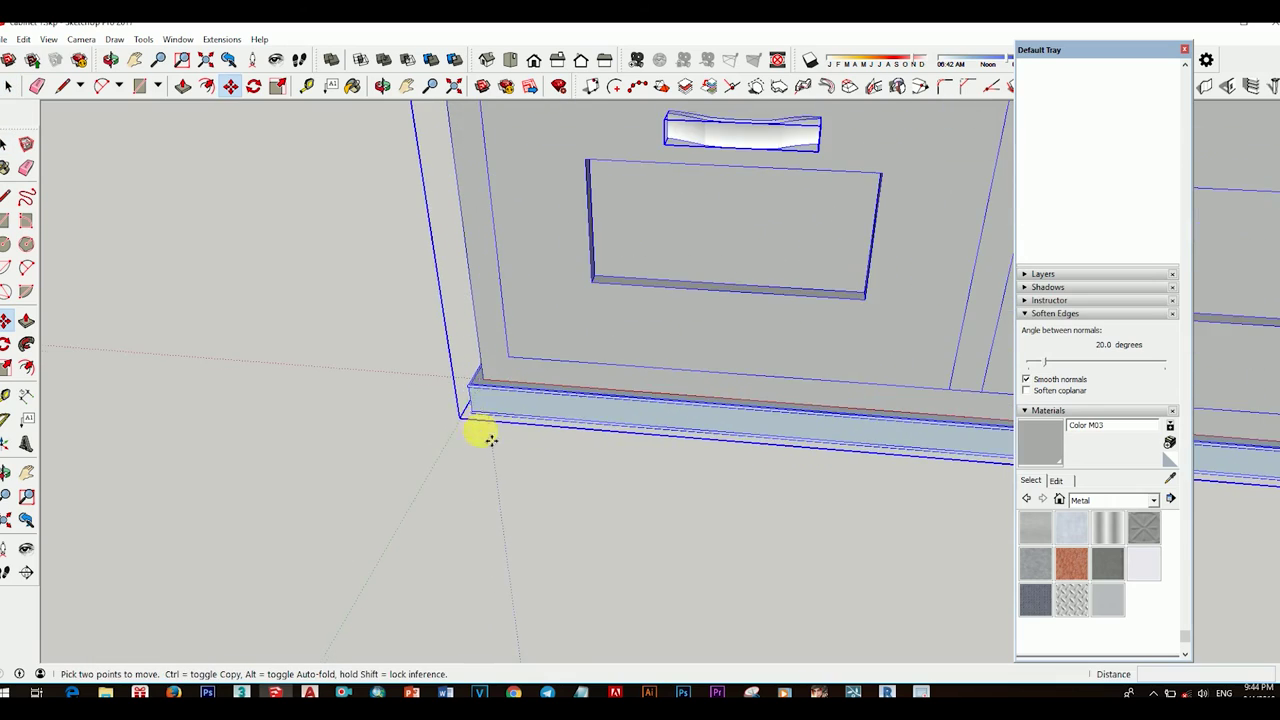
scroll(481, 421, up, 2)
scroll(469, 391, up, 2)
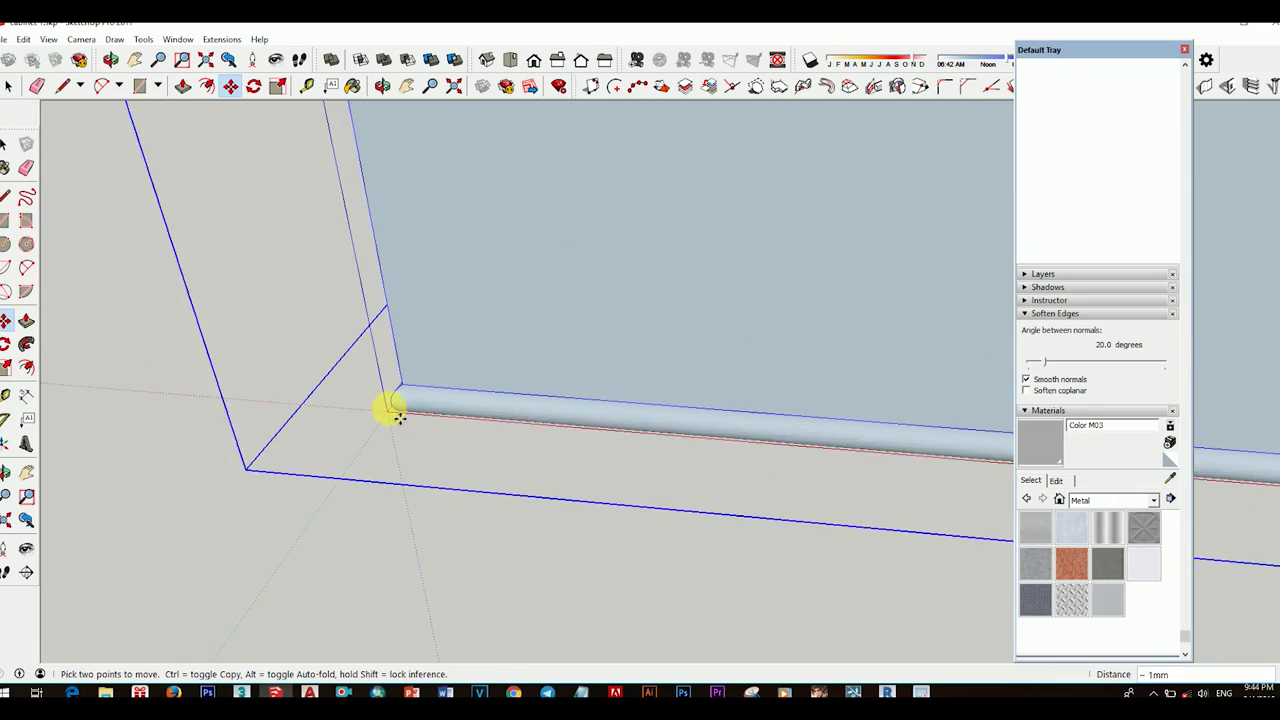
scroll(386, 406, down, 2)
key(space)
scroll(468, 343, down, 5)
middle_drag(623, 314, 592, 366)
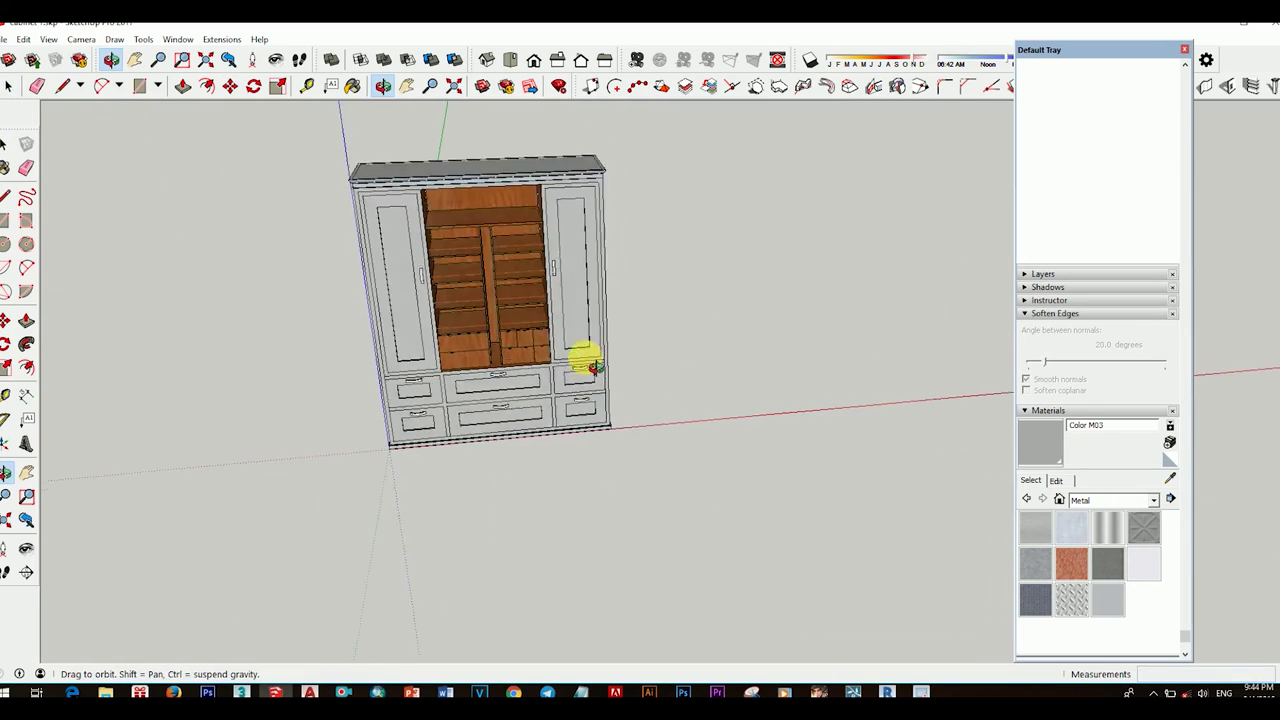
Step: Draw a rectangle over the left half of the middle door opening
click(740, 328)
middle_drag(740, 328, 629, 234)
scroll(614, 371, up, 2)
key(r)
scroll(426, 165, up, 3)
click(426, 163)
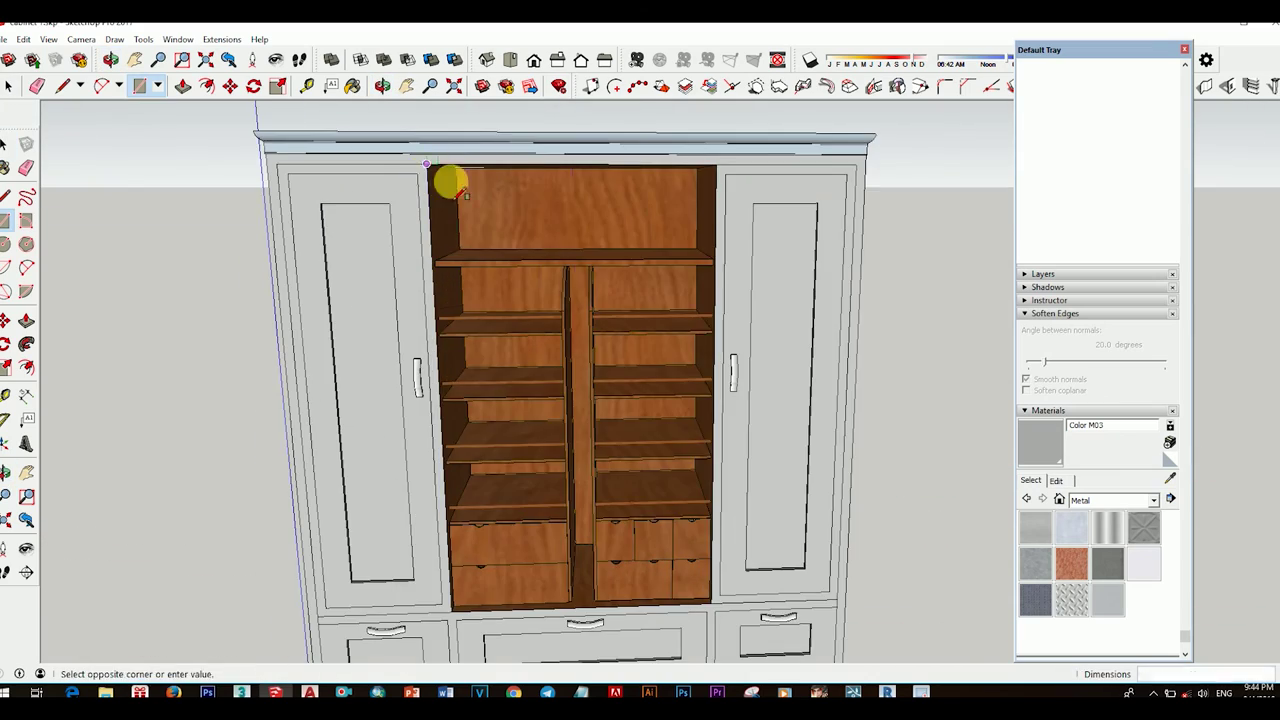
scroll(594, 480, down, 1)
click(594, 480)
scroll(571, 309, down, 3)
scroll(625, 375, up, 2)
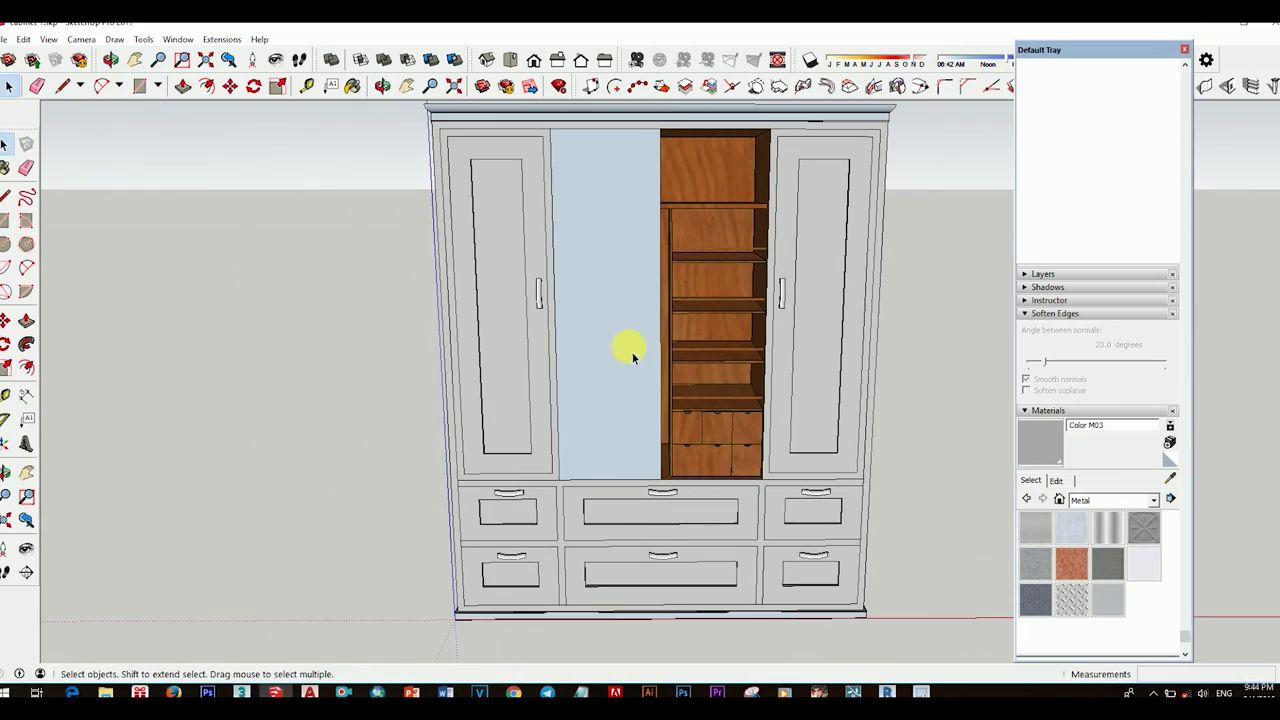
scroll(632, 357, up, 3)
middle_drag(632, 357, 529, 549)
scroll(566, 566, up, 2)
Step: Push/pull the new rectangle into a door panel
key(p)
click(600, 548)
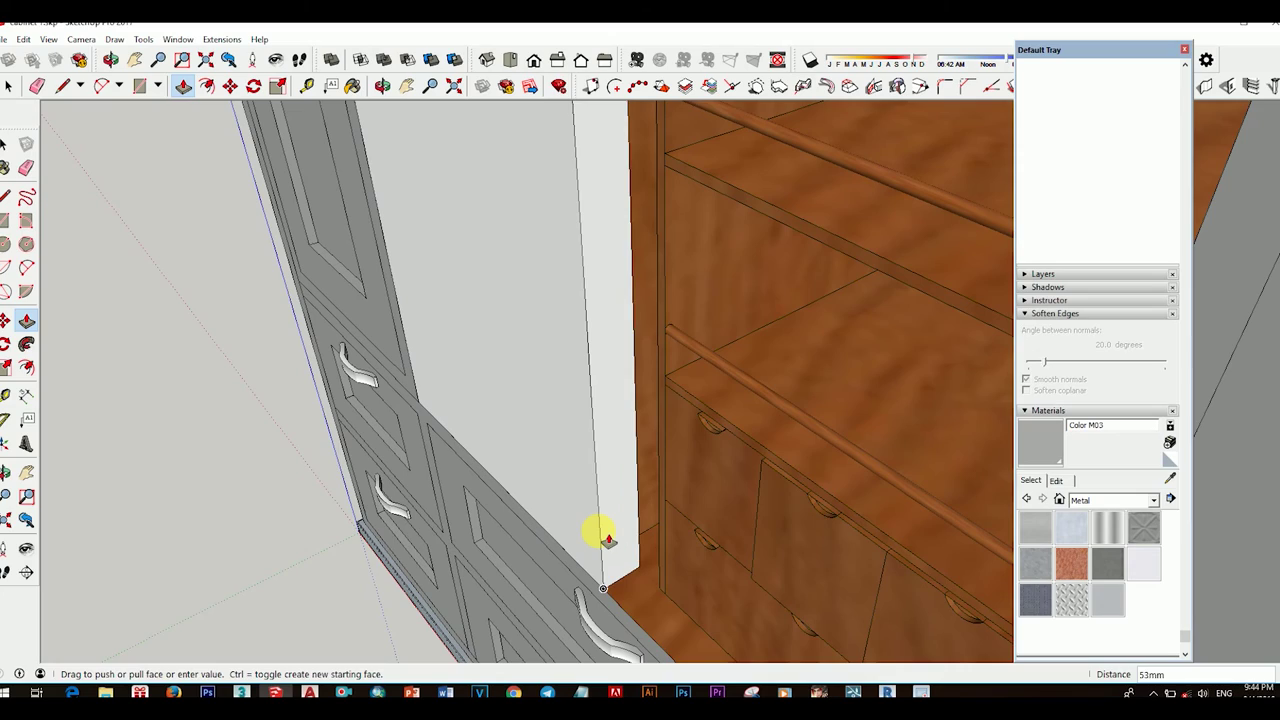
key(Return)
scroll(629, 451, down, 3)
scroll(734, 271, down, 2)
mouse_move(734, 271)
middle_down()
mouse_move(654, 523)
mouse_move(500, 500)
middle_up()
scroll(653, 517, up, 4)
key(space)
scroll(654, 517, down, 3)
scroll(580, 517, up, 3)
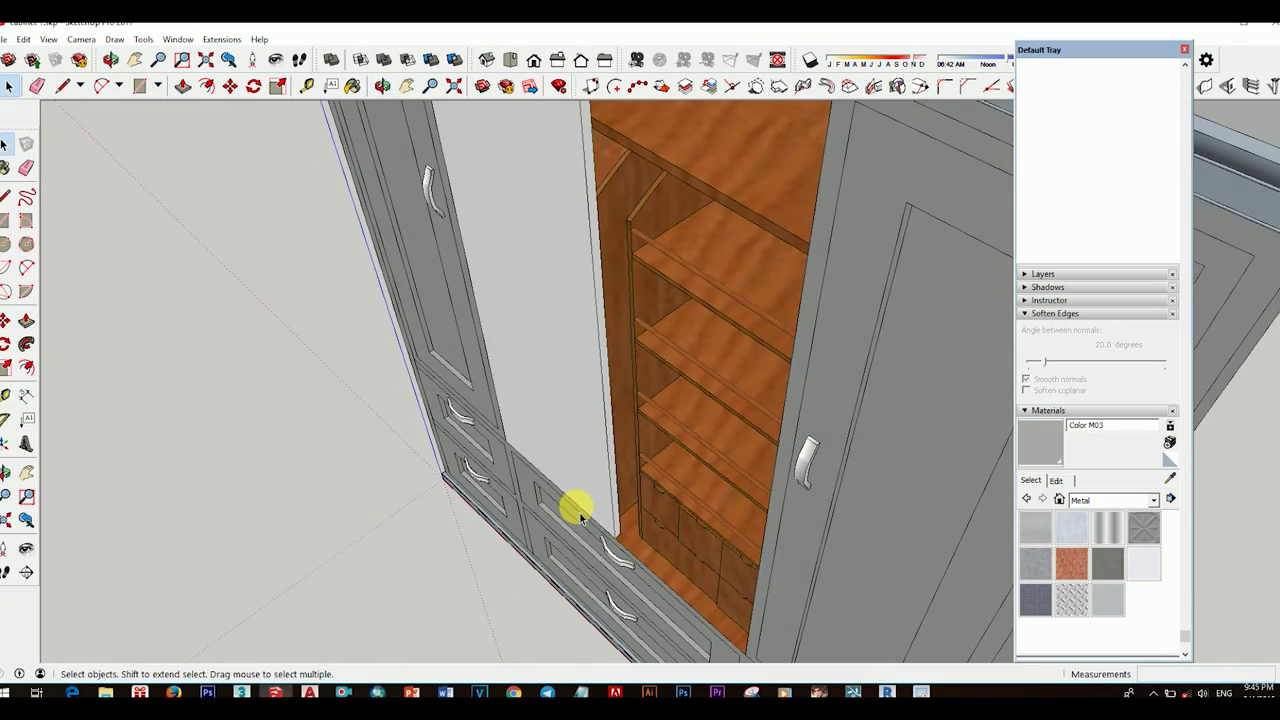
scroll(575, 425, up, 1)
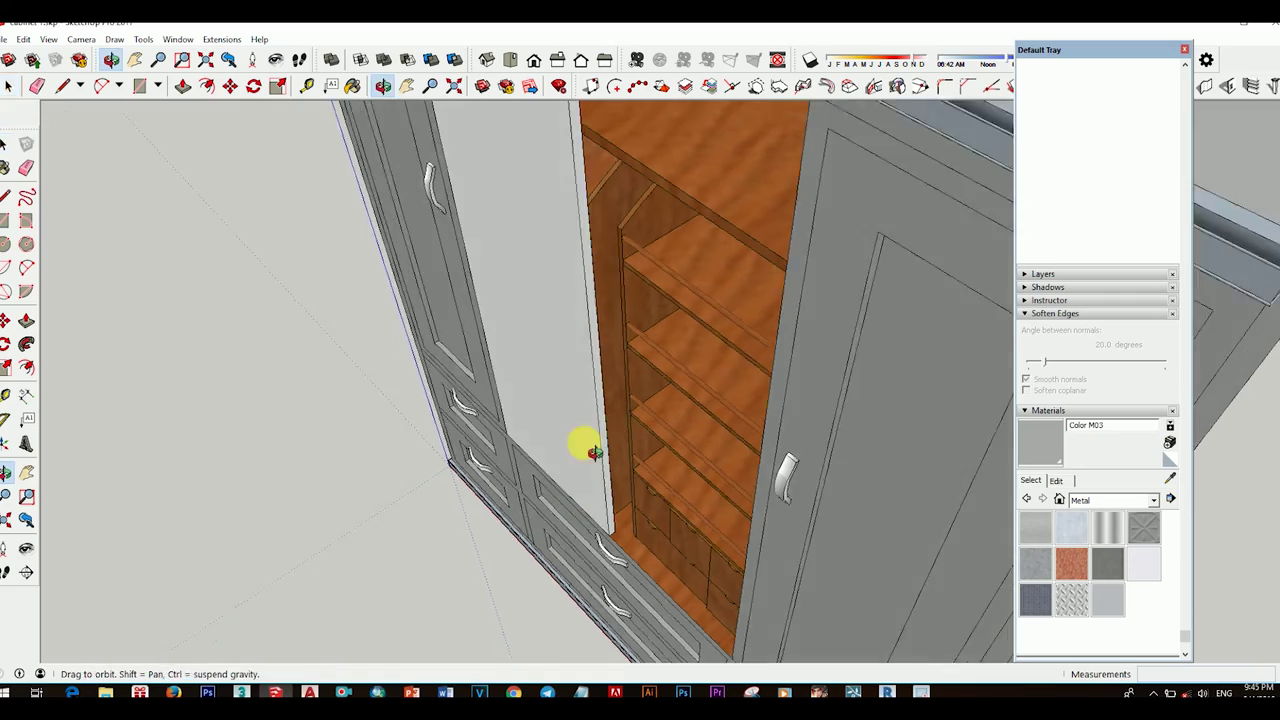
scroll(590, 440, up, 3)
scroll(600, 450, down, 3)
Step: Push/pull the panel's face again to adjust its thickness
key(p)
click(585, 453)
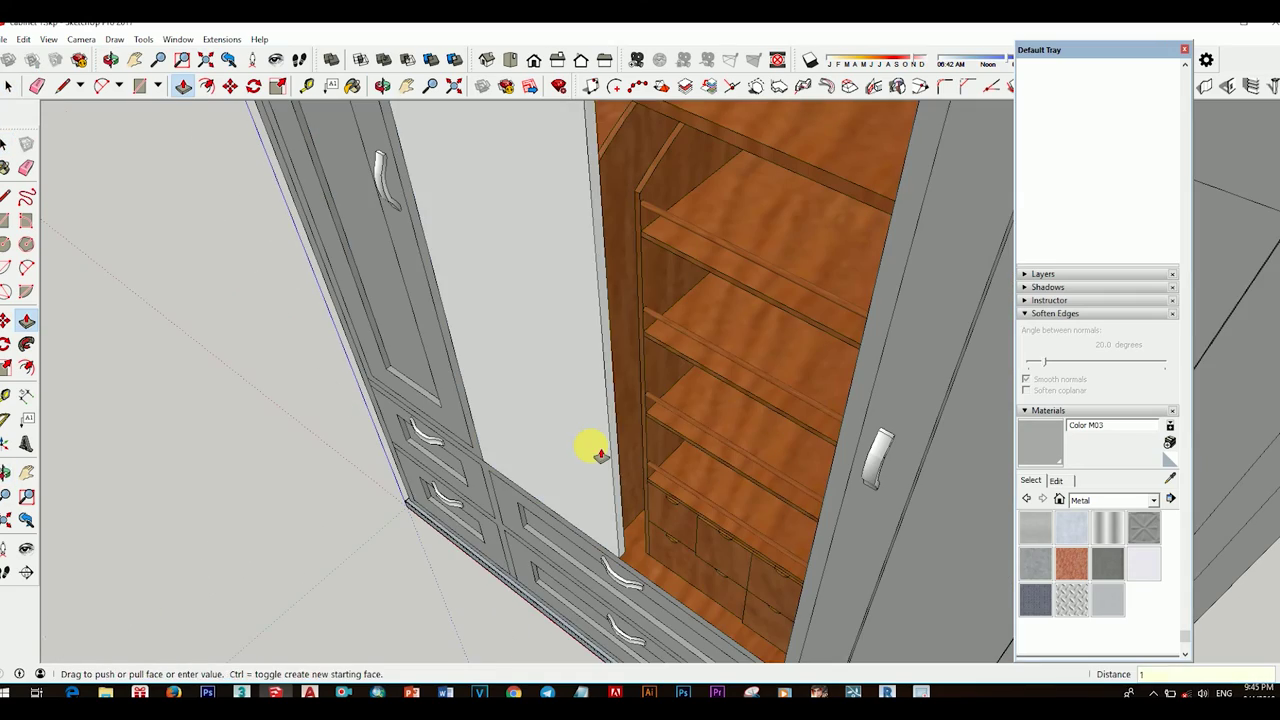
scroll(600, 412, down, 3)
middle_drag(594, 414, 729, 337)
scroll(672, 427, up, 3)
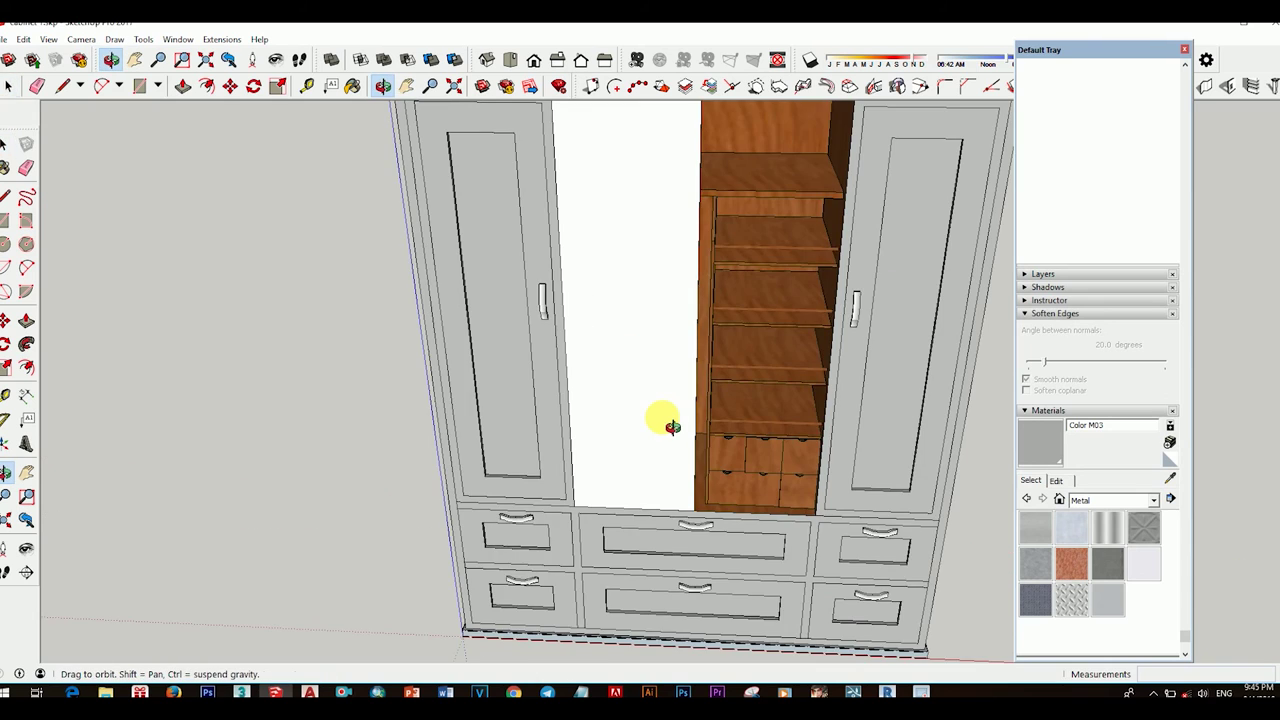
key(space)
scroll(609, 334, down, 3)
scroll(640, 360, up, 3)
Step: Offset the door face inward to create an inset inner panel outline
click(650, 370)
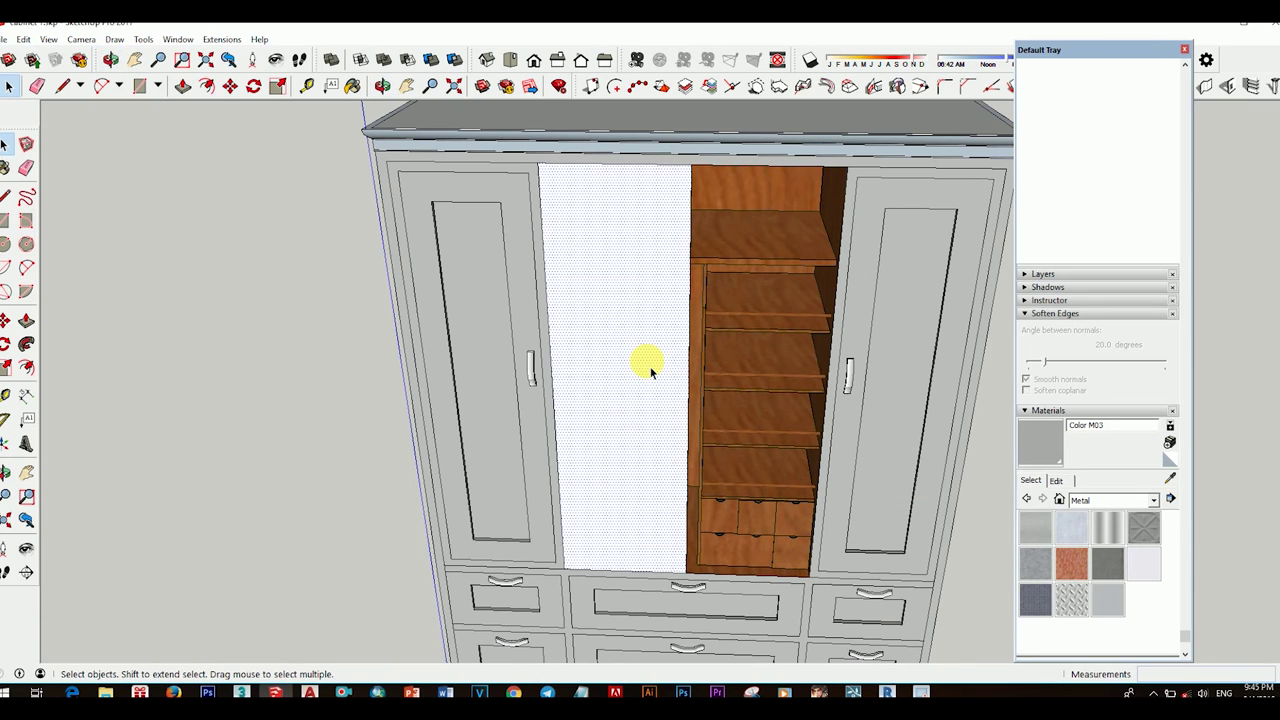
key(f)
click(650, 366)
scroll(600, 300, down, 2)
click(714, 409)
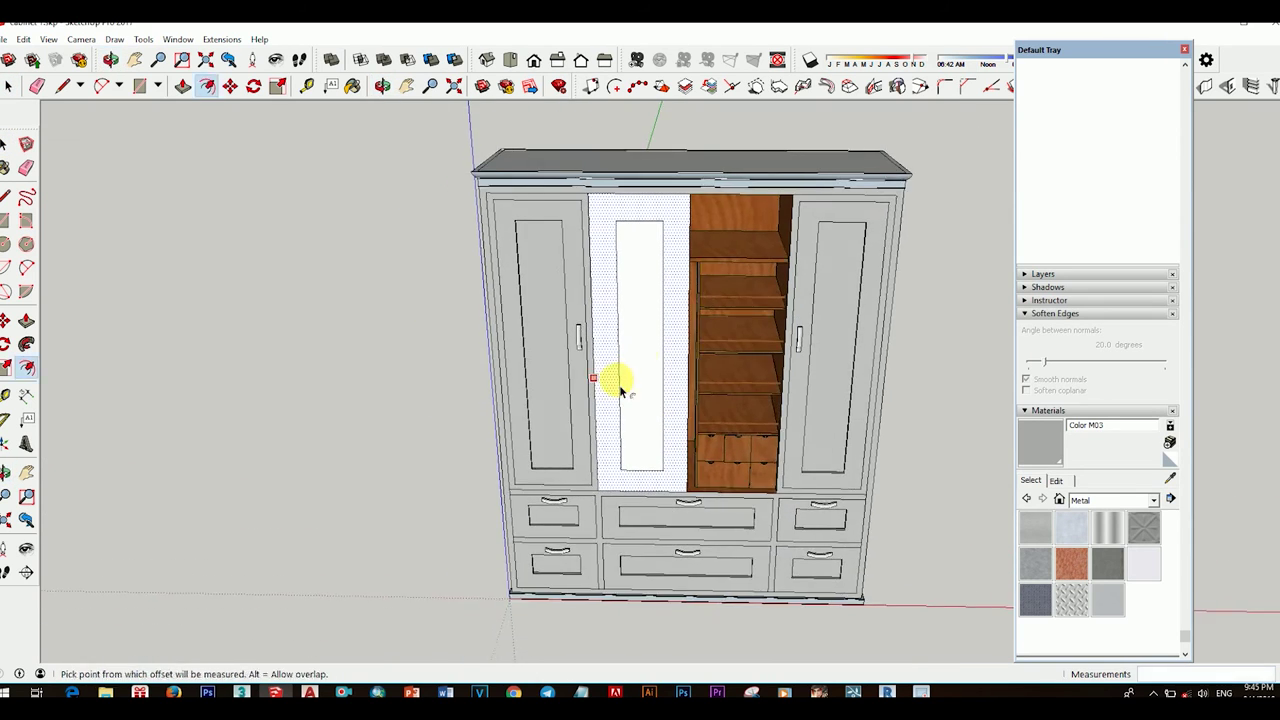
key(space)
middle_drag(620, 390, 884, 395)
scroll(500, 345, up, 3)
middle_drag(429, 334, 603, 429)
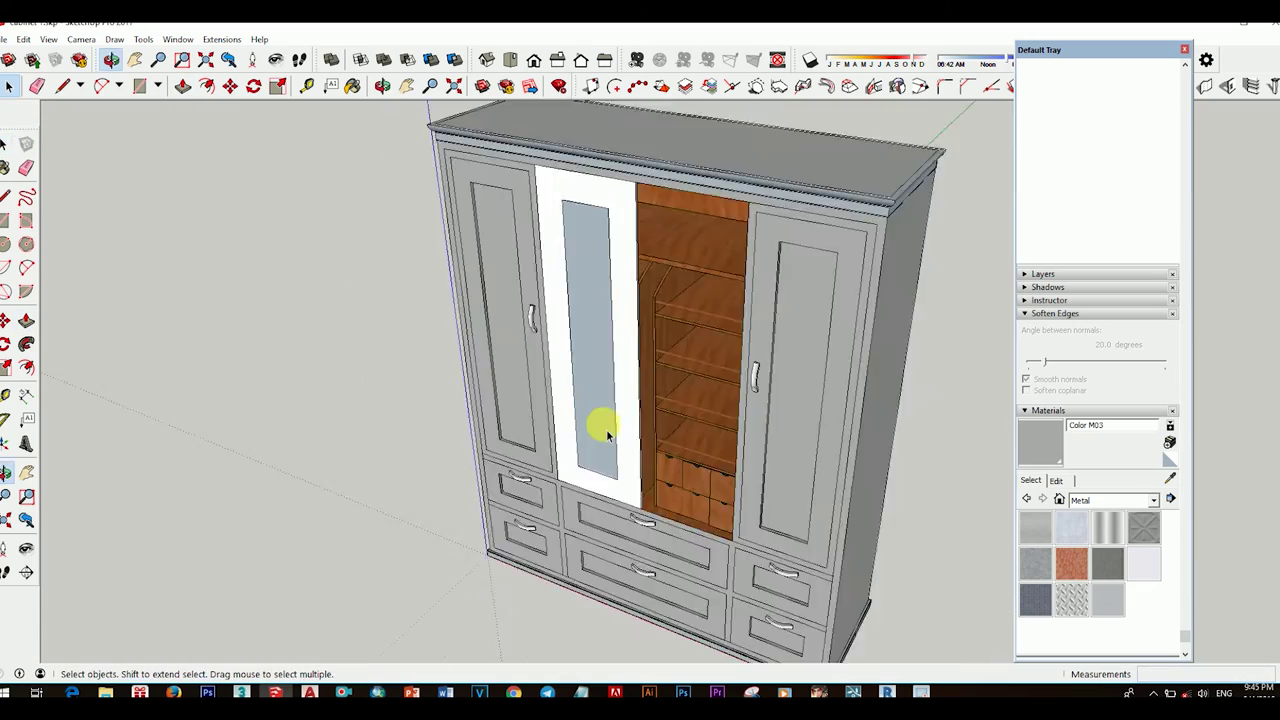
scroll(560, 500, up, 4)
middle_drag(523, 551, 614, 366)
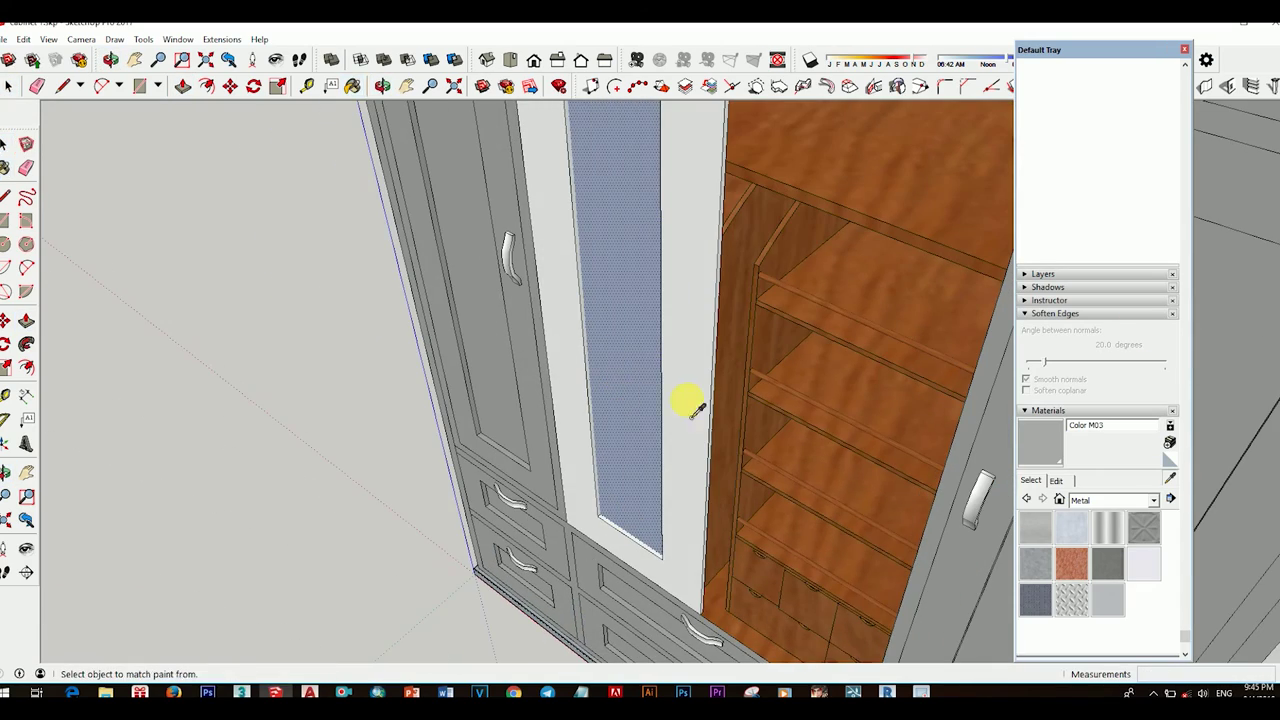
Step: Sample the Color M03 grey material from the left door
key(space)
scroll(690, 405, down, 3)
right_click(629, 343)
scroll(686, 391, down, 5)
scroll(686, 391, up, 5)
mouse_move(686, 391)
middle_down()
mouse_move(505, 352)
mouse_move(749, 271)
mouse_move(606, 403)
middle_up()
scroll(543, 360, up, 5)
key(l)
click(537, 362)
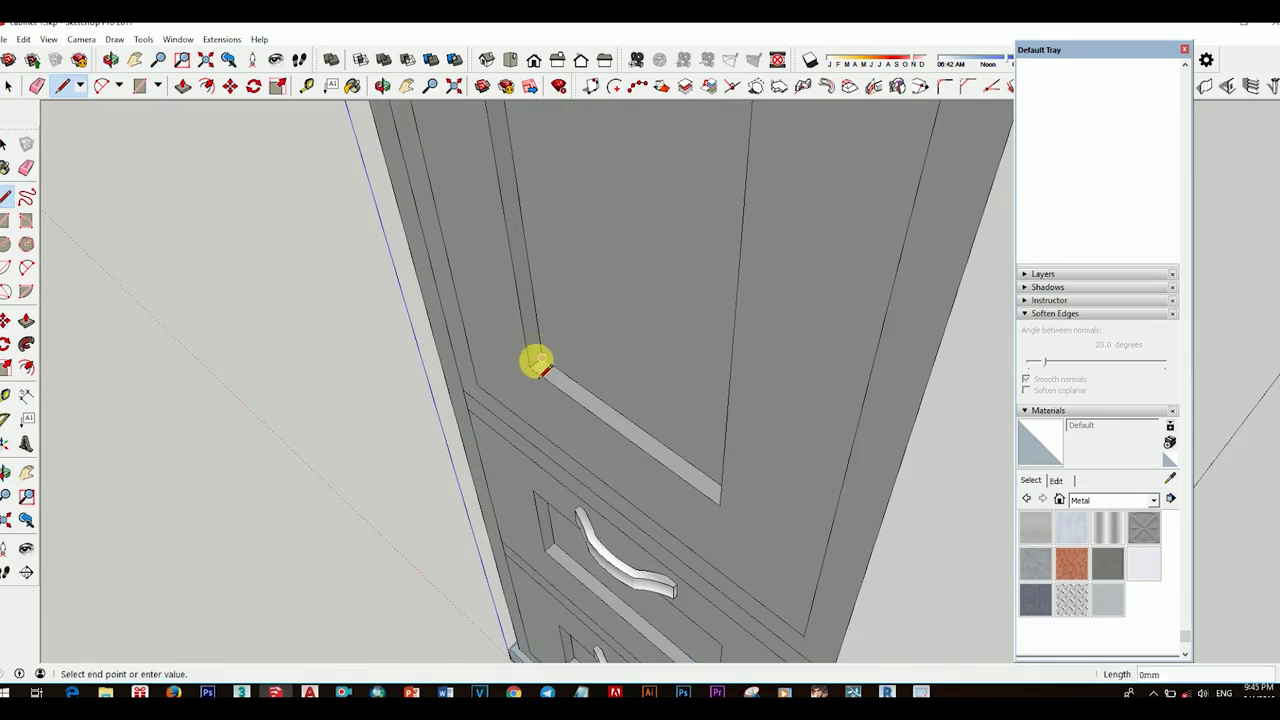
scroll(712, 418, down, 5)
mouse_move(686, 380)
middle_down()
mouse_move(789, 457)
mouse_move(540, 309)
mouse_move(565, 372)
mouse_move(447, 407)
mouse_move(557, 429)
mouse_move(543, 420)
mouse_move(757, 429)
middle_up()
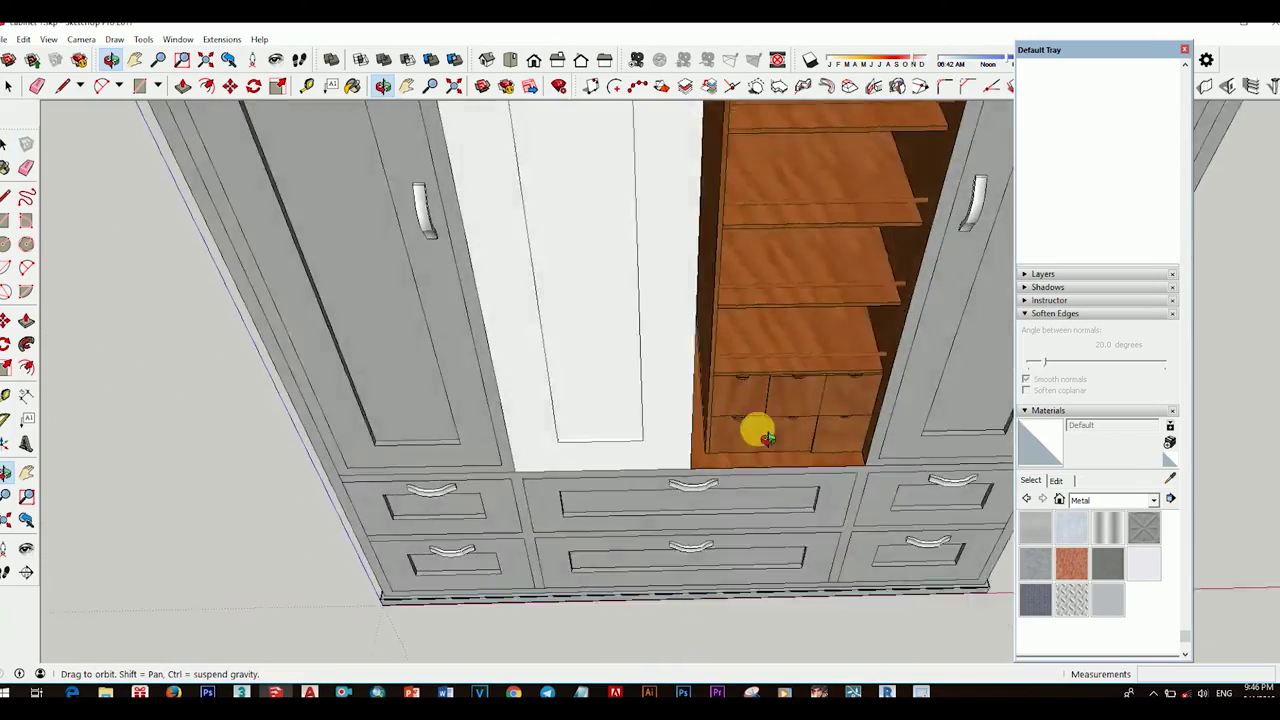
Step: Paint the white middle door with Color M03 grey
scroll(614, 455, down, 3)
middle_drag(614, 455, 663, 309)
scroll(627, 450, up, 3)
click(627, 450)
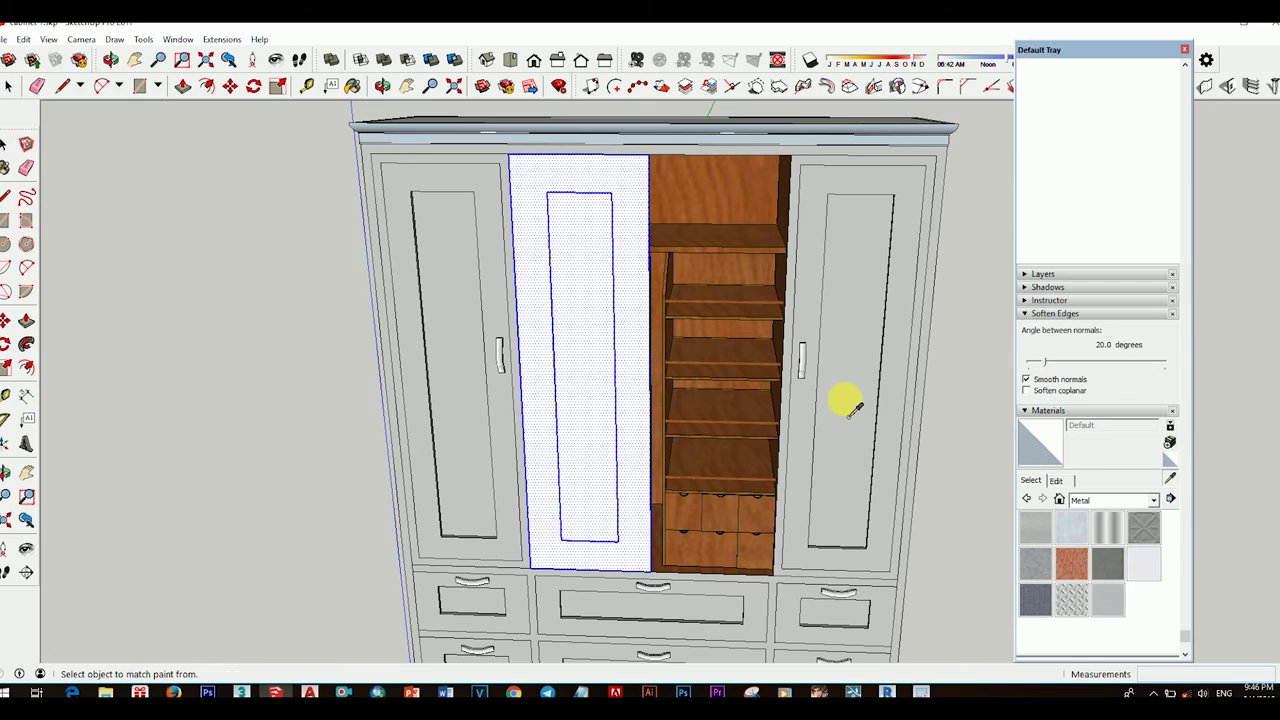
key(space)
scroll(590, 420, up, 3)
scroll(558, 380, up, 2)
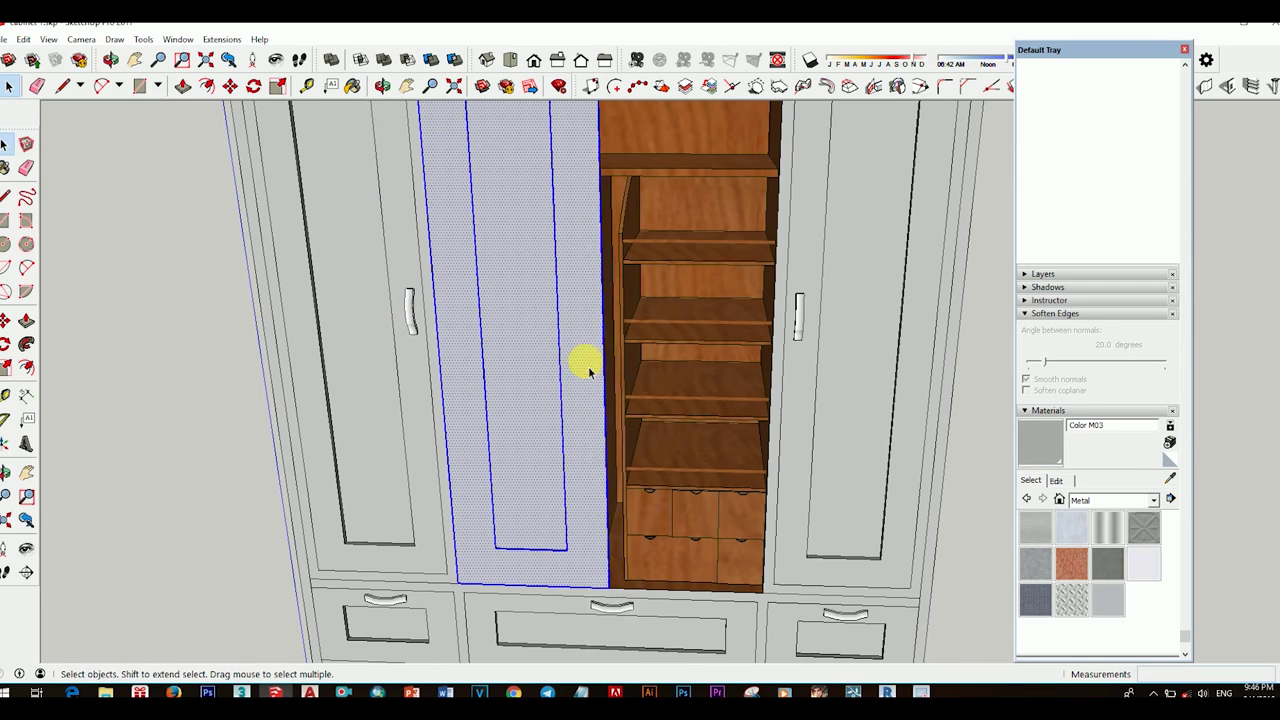
Step: Copy the grey door over the open shelf bay using Move with Ctrl
scroll(591, 580, down, 2)
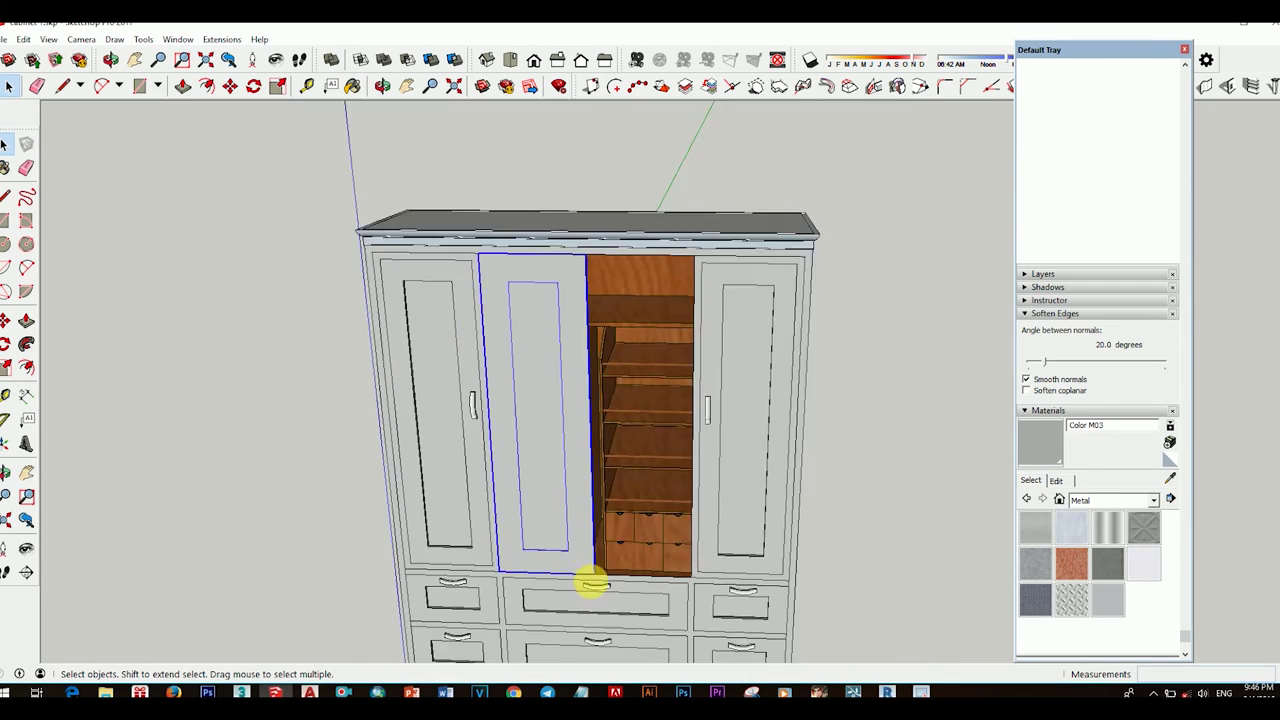
scroll(549, 563, up, 3)
key(m)
click(668, 555)
key(ctrl)
key(space)
scroll(905, 470, down, 3)
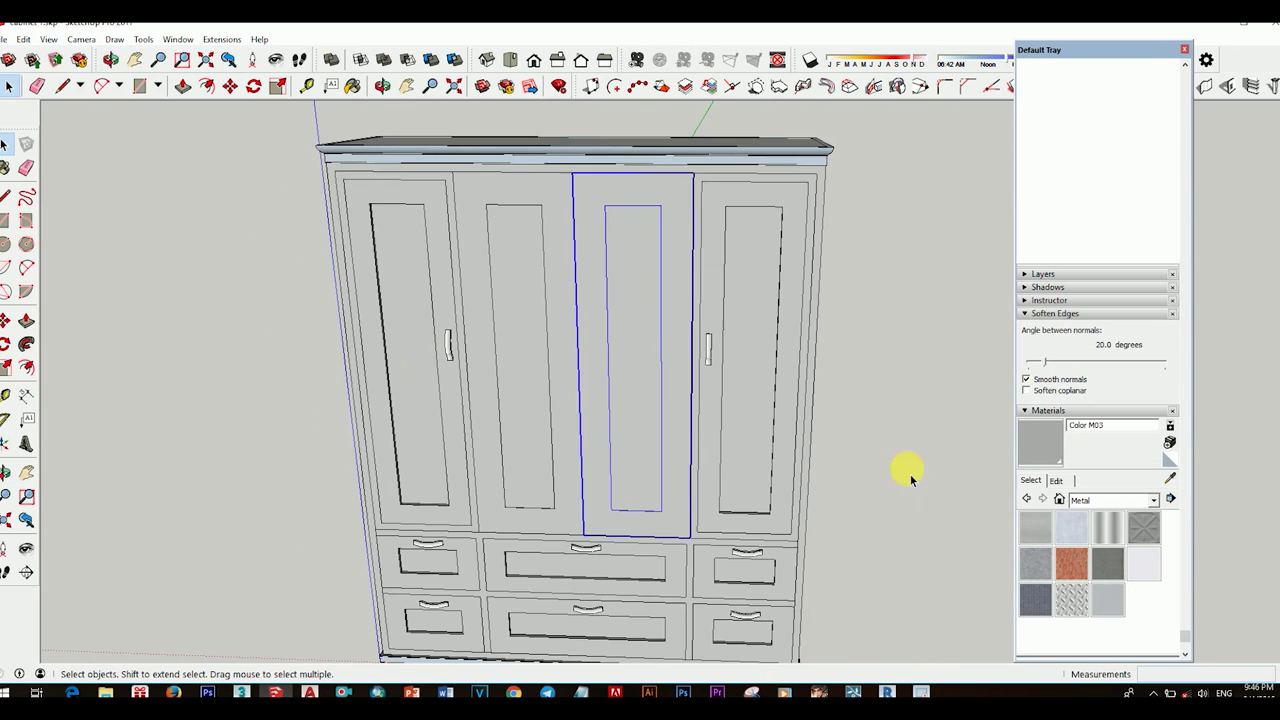
scroll(500, 423, up, 4)
Step: Copy the left door's handle onto the middle door
click(491, 366)
scroll(491, 406, up, 2)
middle_drag(491, 406, 520, 420)
scroll(527, 424, down, 3)
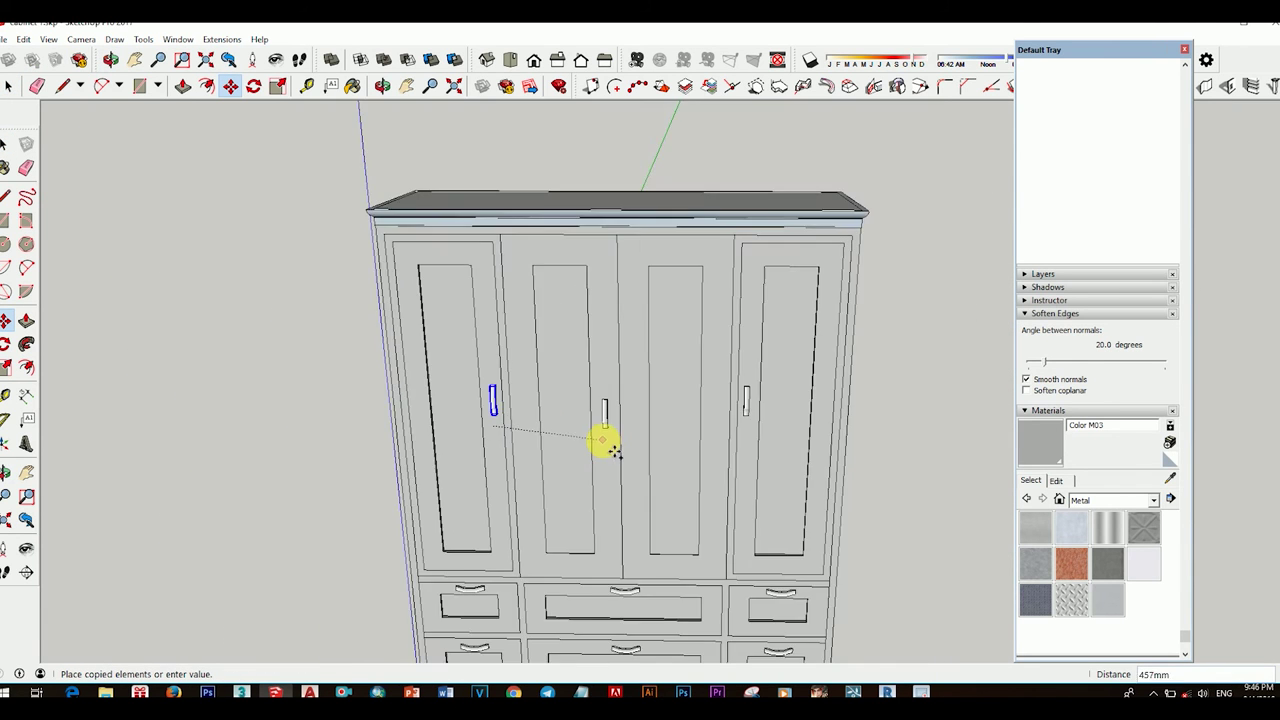
key(m)
click(497, 412)
key(ctrl)
scroll(609, 443, up, 2)
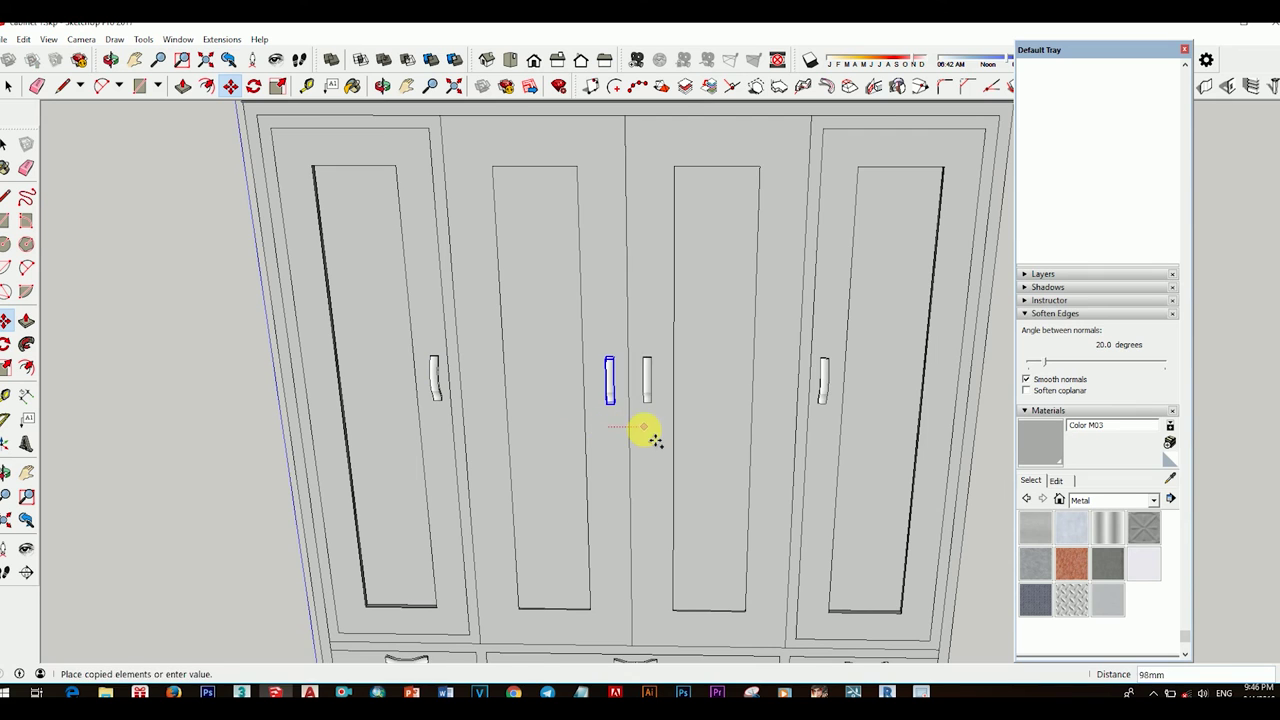
click(644, 427)
Step: Review the new middle door and its handle from front and three-quarter views
scroll(631, 449, down, 3)
scroll(580, 414, down, 2)
middle_drag(580, 414, 598, 377)
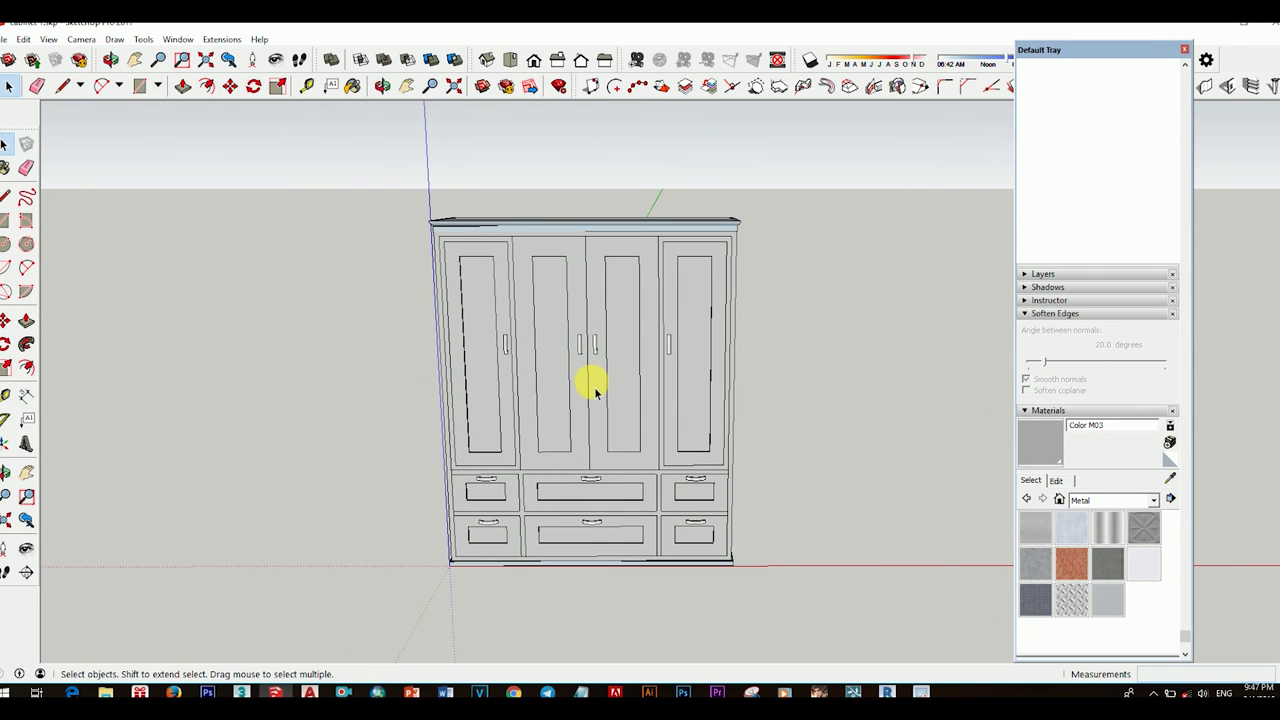
middle_drag(595, 393, 583, 380)
scroll(588, 352, up, 5)
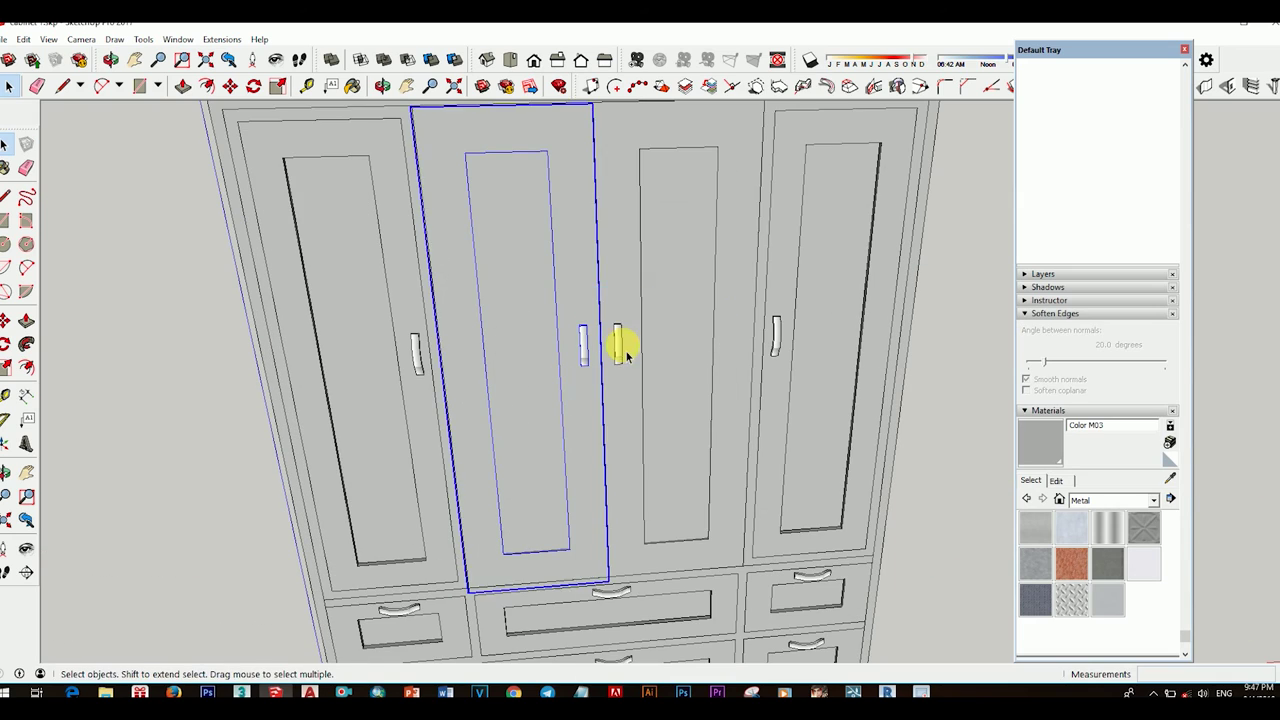
right_click(626, 355)
scroll(610, 345, down, 3)
middle_drag(608, 363, 813, 538)
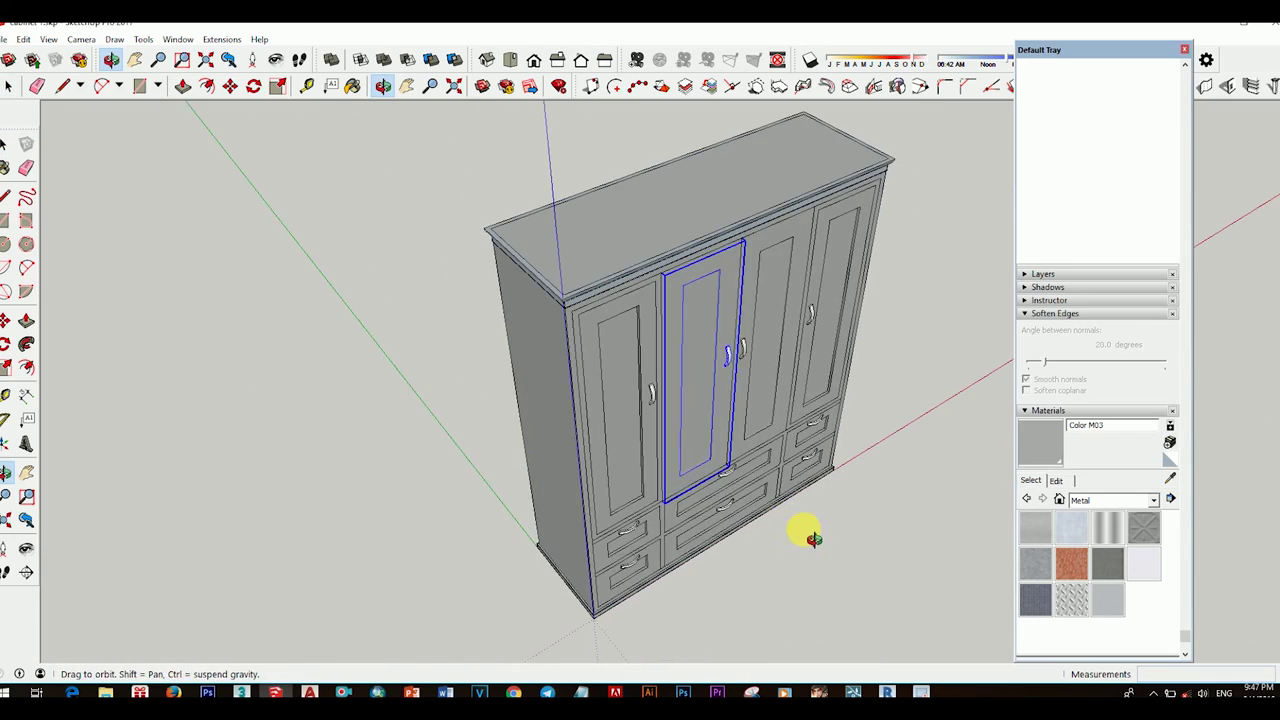
Step: Rotate the first middle door 120 degrees open about its bottom hinge corner
scroll(760, 505, up, 3)
key(q)
scroll(640, 540, up, 2)
scroll(640, 535, up, 2)
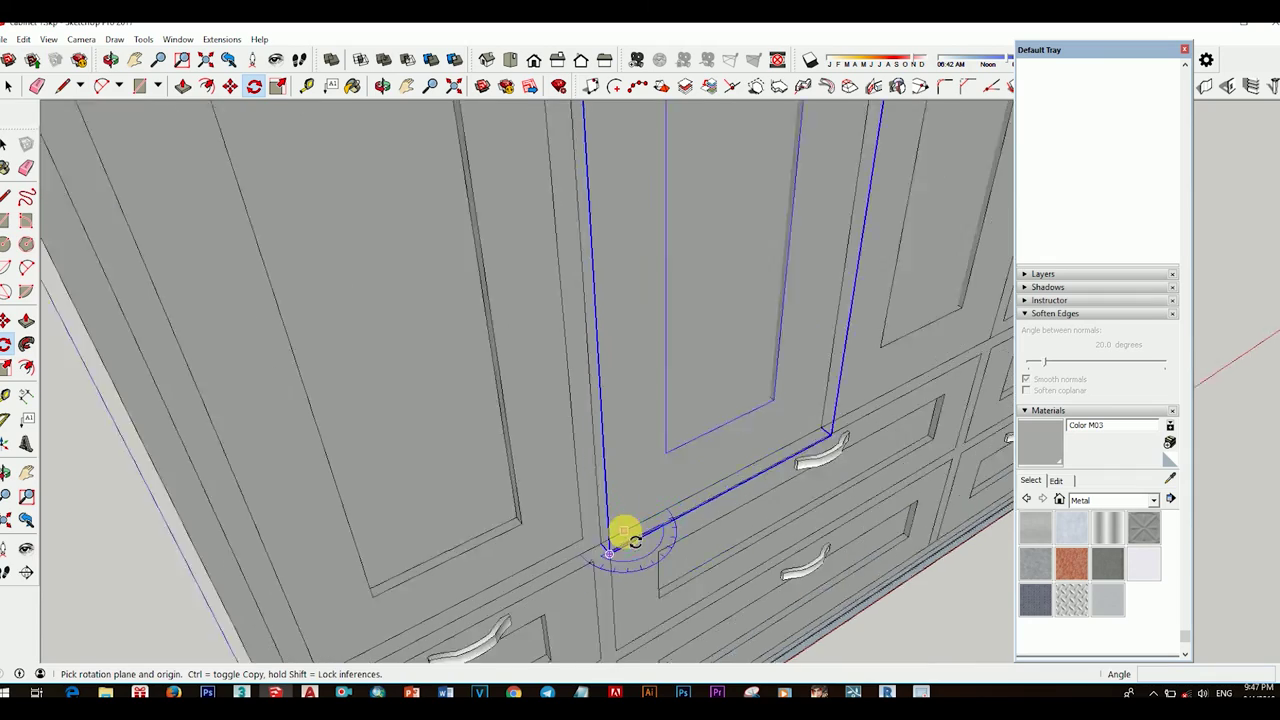
scroll(623, 529, up, 2)
click(570, 597)
click(570, 562)
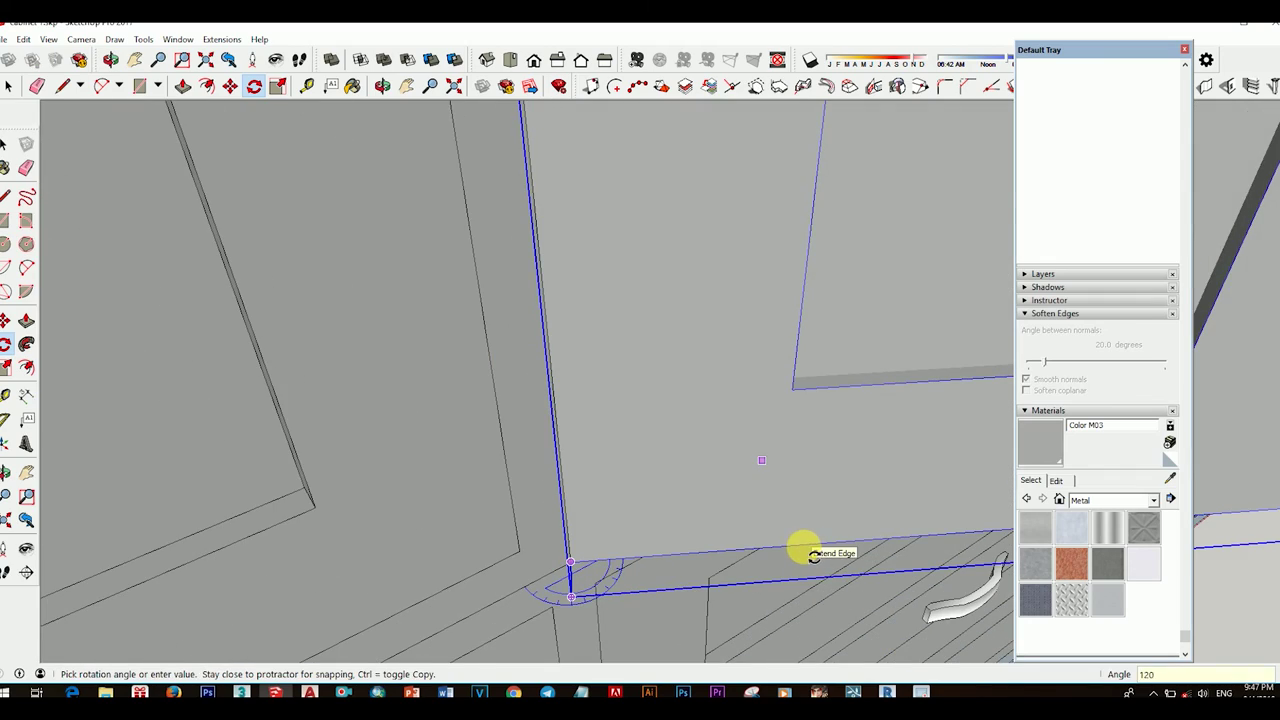
click(813, 553)
scroll(700, 460, down, 5)
scroll(608, 371, down, 4)
middle_drag(608, 371, 503, 468)
Step: Open the opened door's component and adjust its face thickness with Push/Pull
key(space)
scroll(600, 380, up, 3)
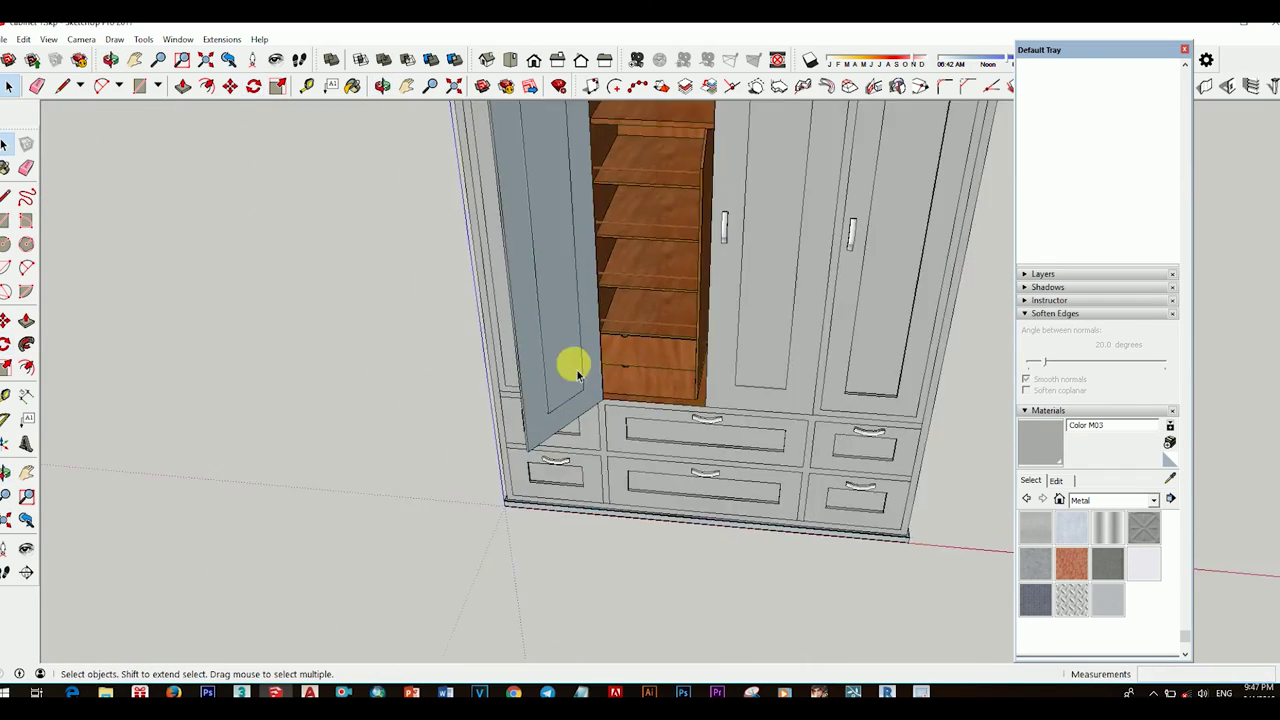
mouse_move(571, 363)
middle_down()
mouse_move(857, 477)
mouse_move(457, 429)
mouse_move(492, 460)
middle_up()
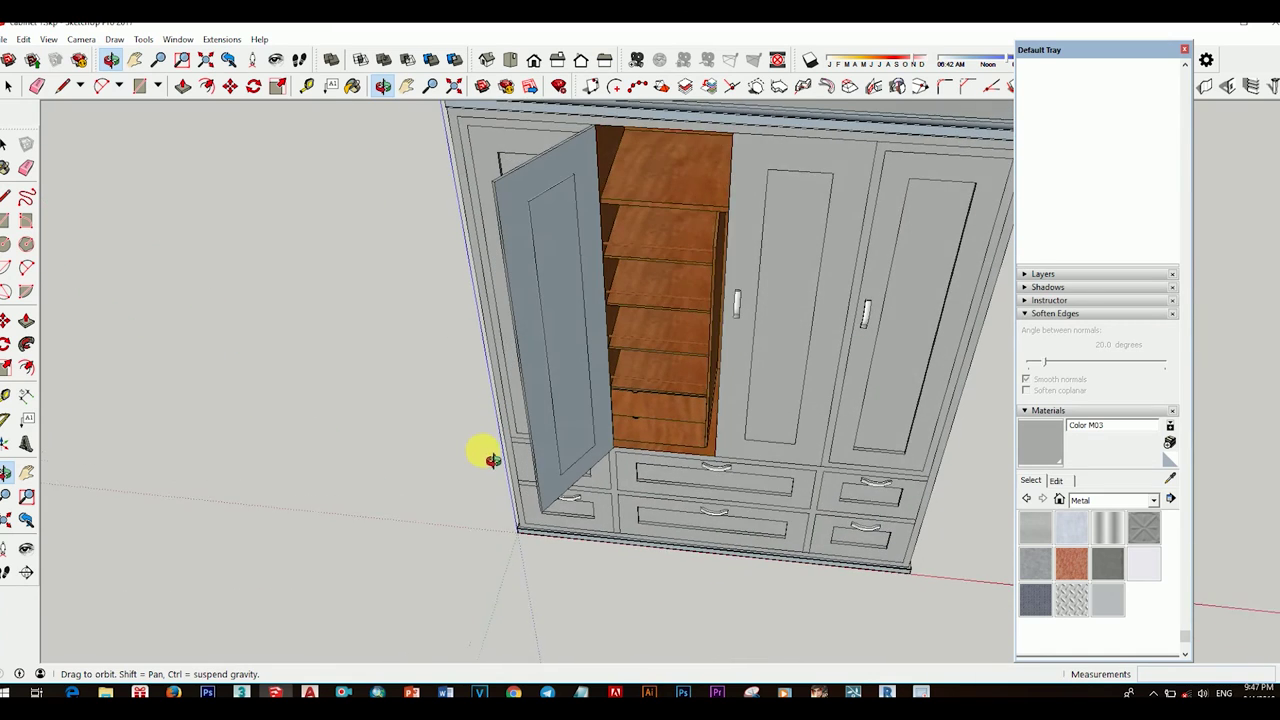
double_click(575, 315)
scroll(571, 333, up, 2)
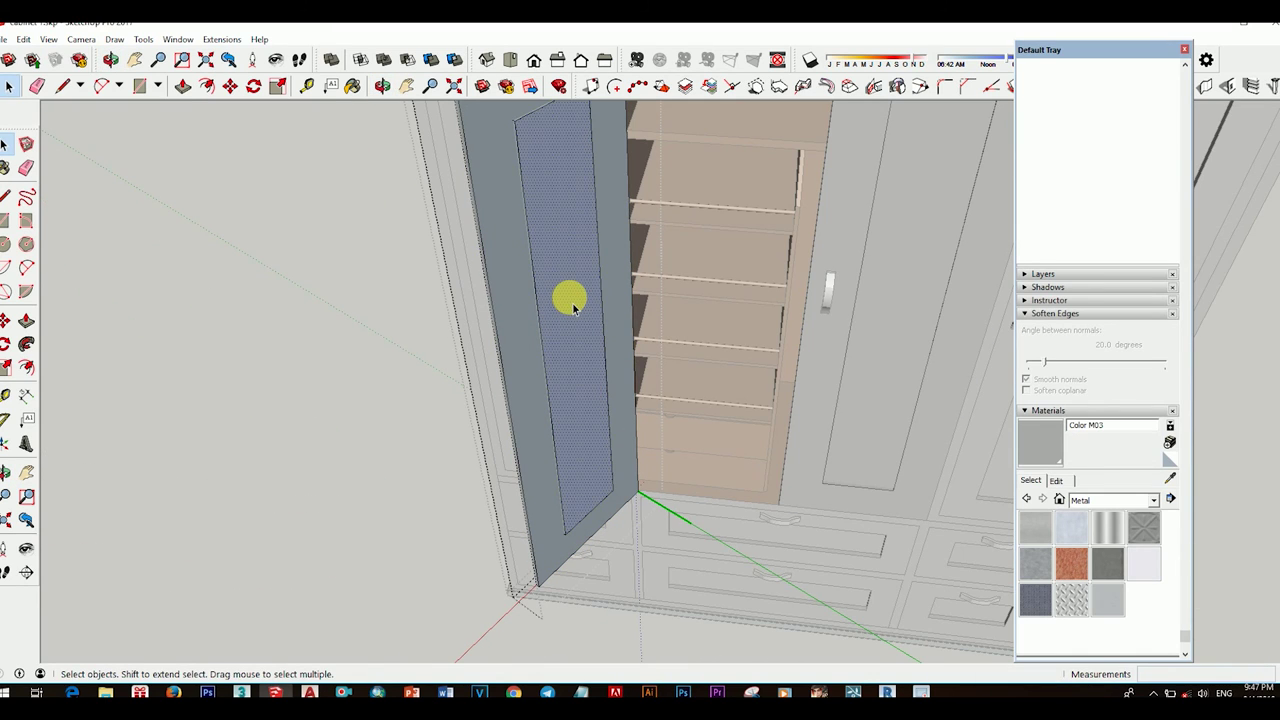
scroll(548, 300, down, 3)
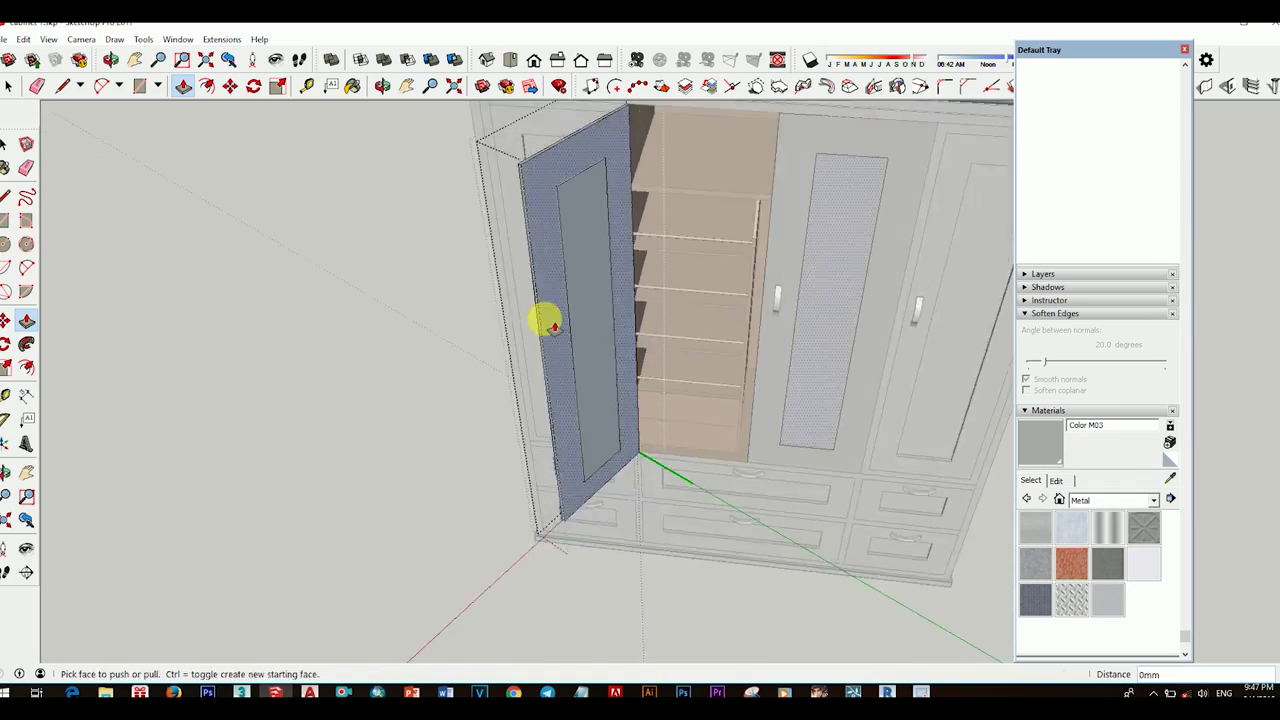
scroll(560, 260, up, 4)
middle_drag(543, 183, 885, 367)
key(p)
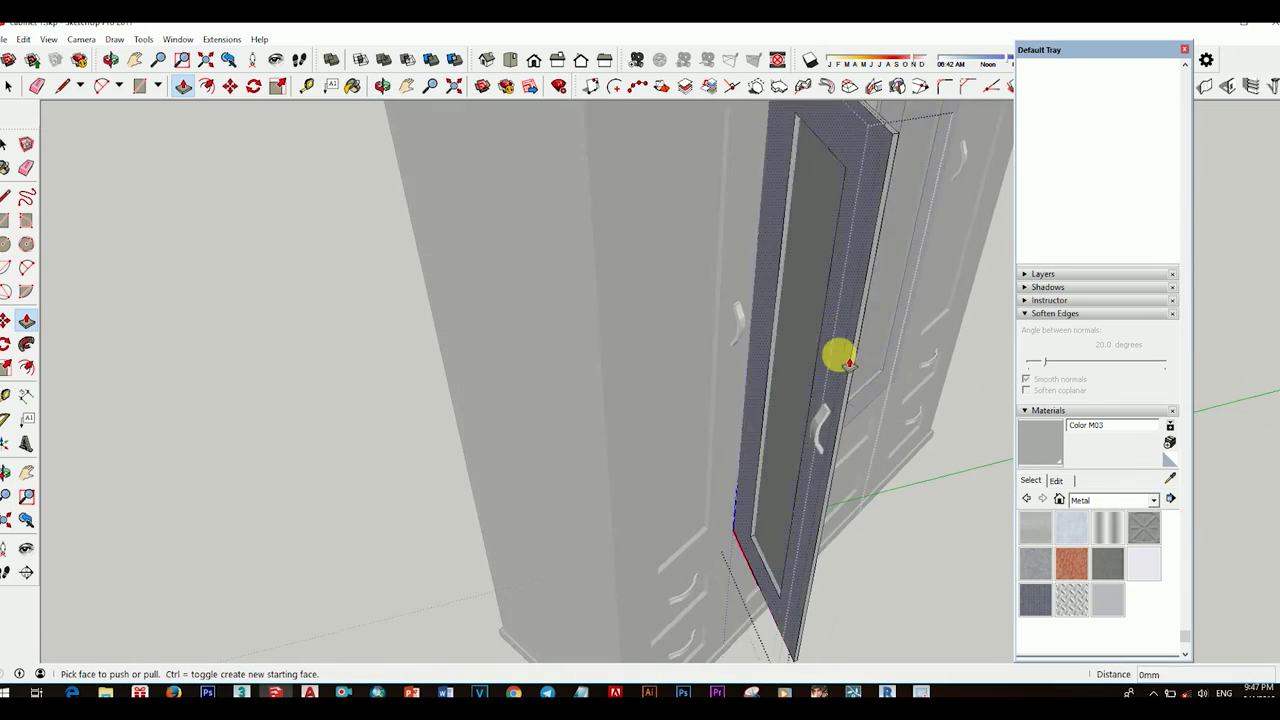
scroll(837, 354, up, 2)
click(817, 248)
scroll(765, 210, down, 5)
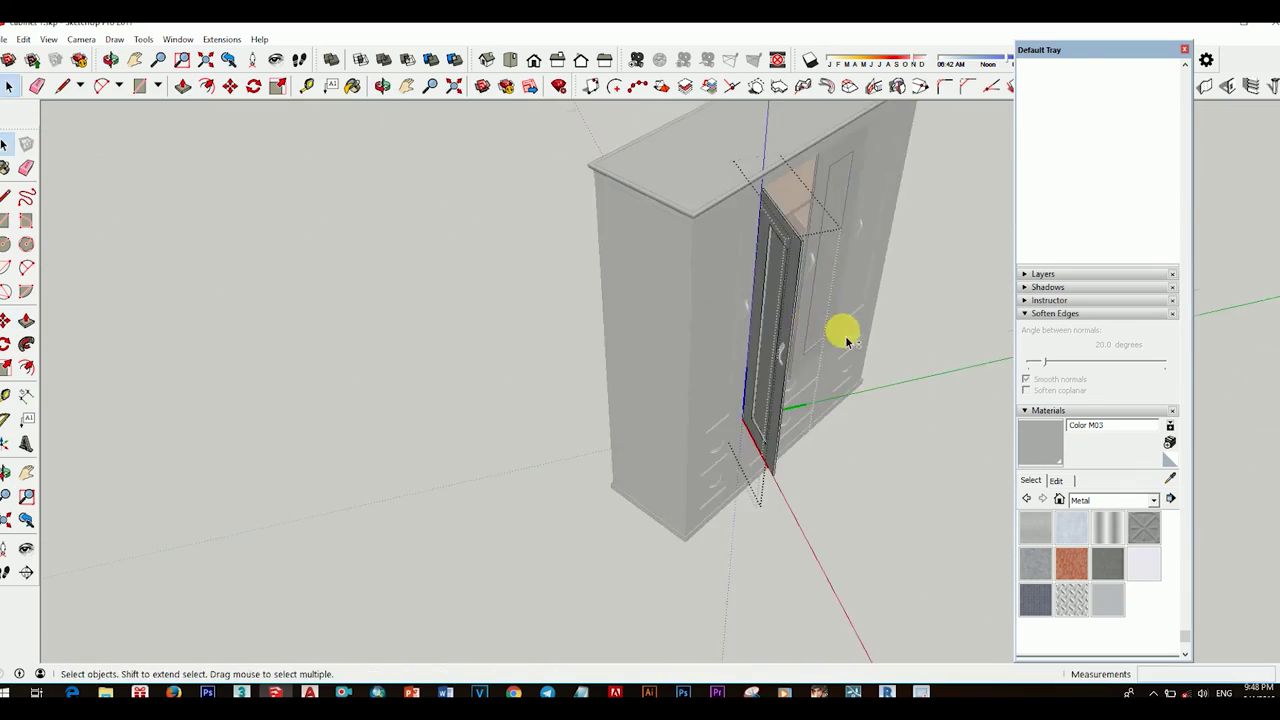
Step: Swing the other middle door open about 120 degrees around its bottom hinge corner
mouse_move(840, 334)
middle_down()
mouse_move(410, 308)
mouse_move(914, 386)
mouse_move(891, 343)
mouse_move(694, 349)
middle_up()
scroll(672, 352, up, 3)
scroll(672, 352, up, 2)
key(q)
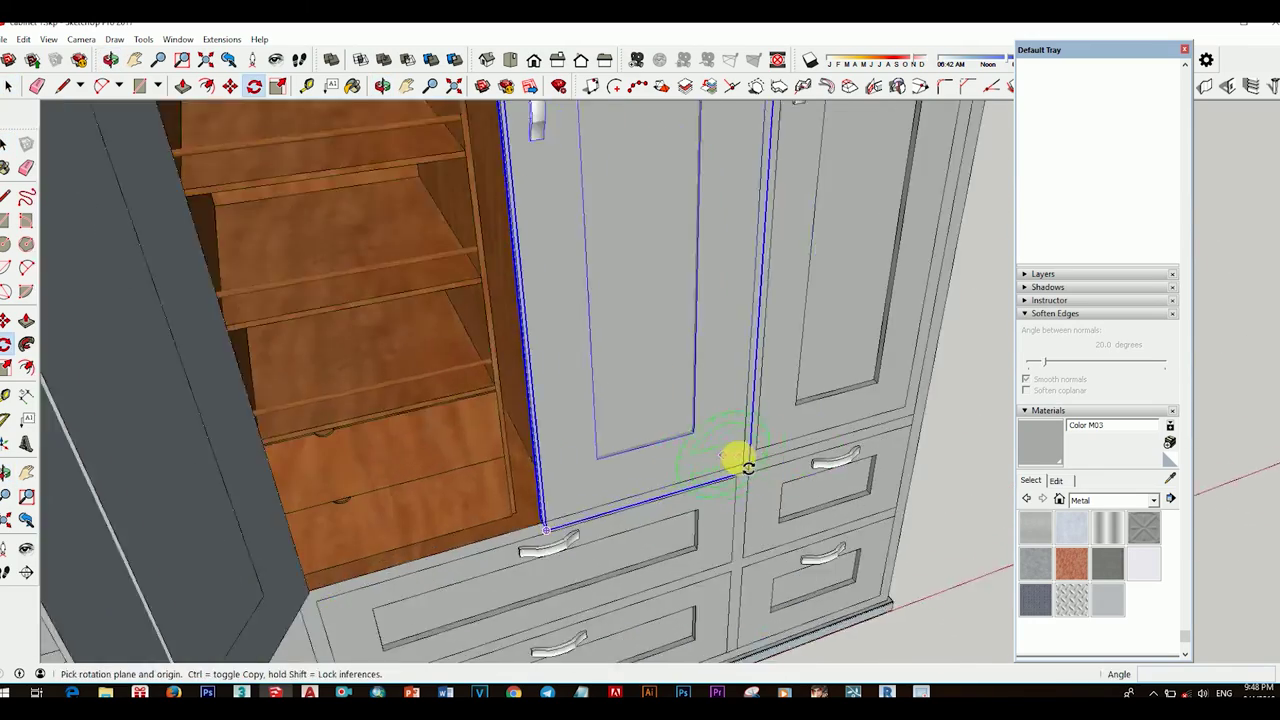
scroll(700, 470, up, 2)
scroll(727, 500, up, 2)
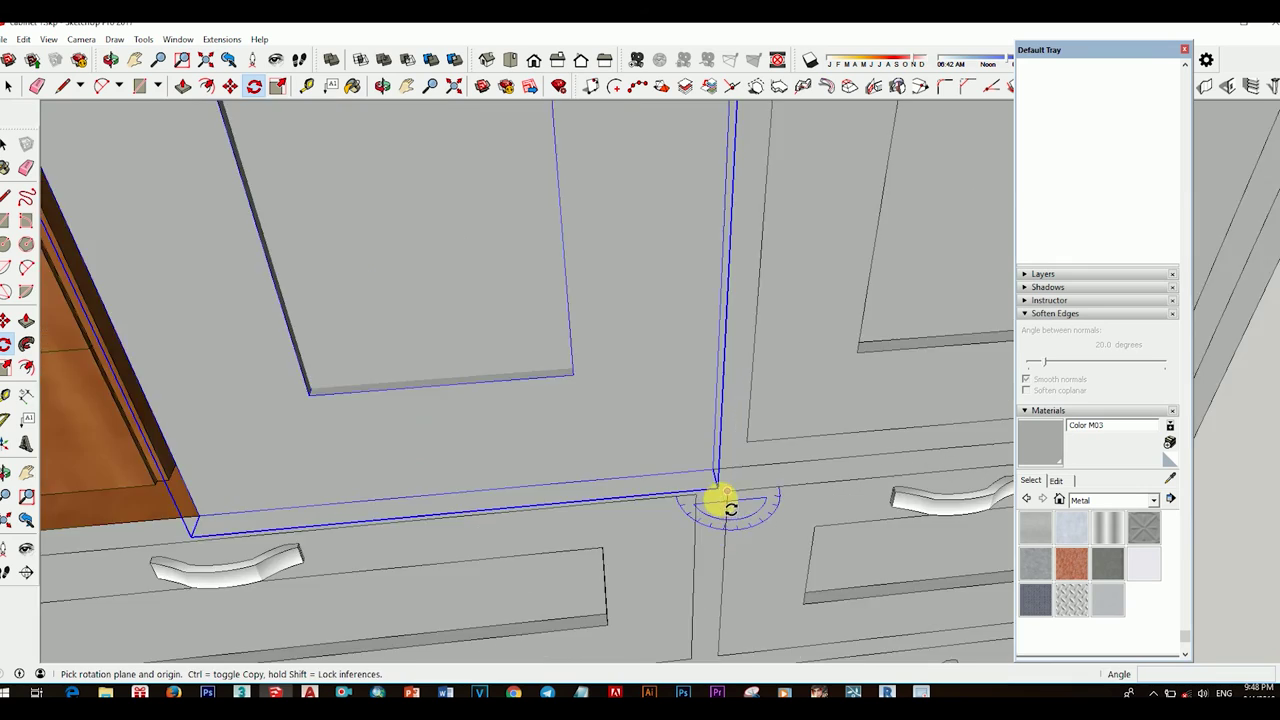
click(723, 500)
click(610, 466)
scroll(640, 510, up, 1)
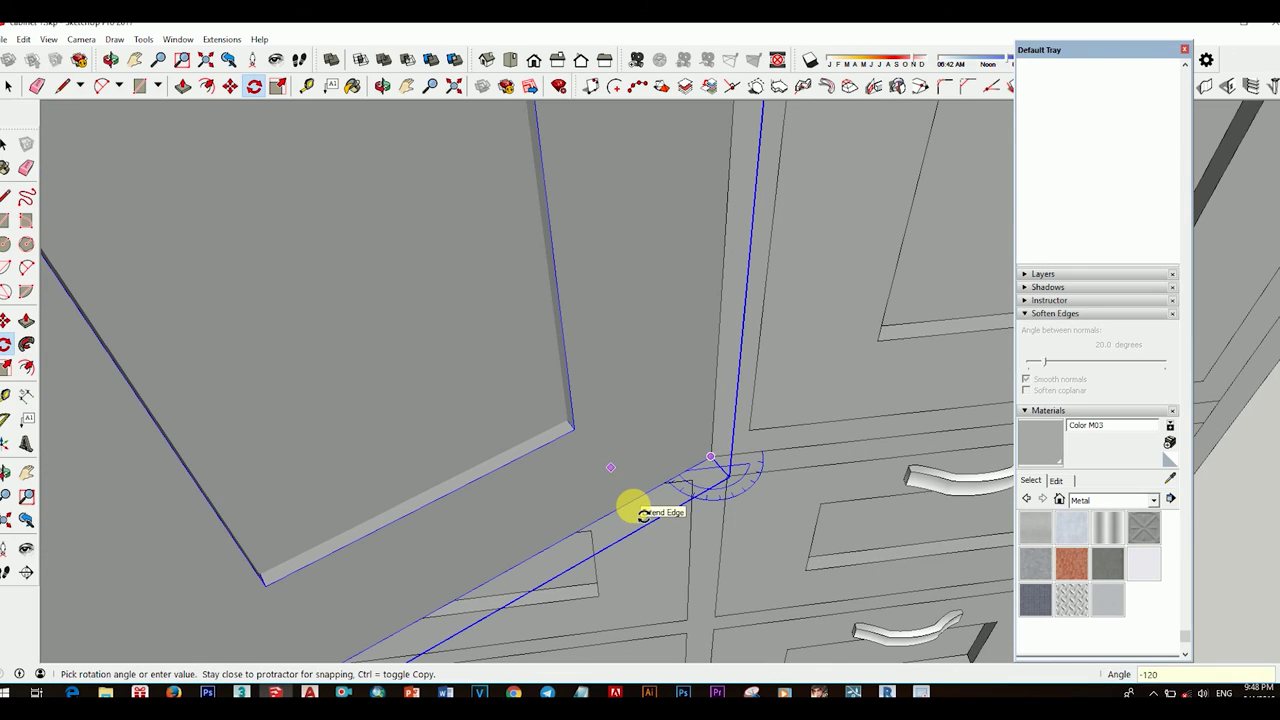
click(643, 512)
Step: Select the left open door
scroll(660, 470, down, 5)
scroll(634, 457, up, 3)
scroll(646, 434, up, 2)
scroll(643, 437, up, 1)
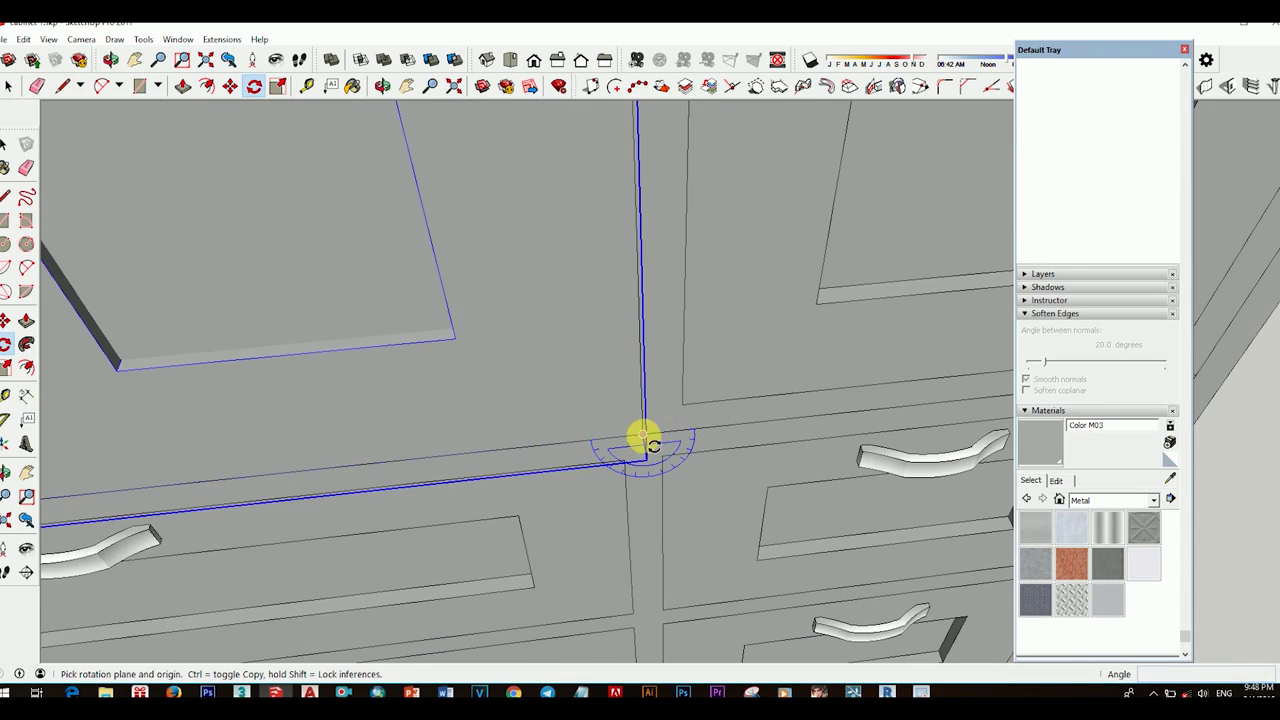
scroll(571, 486, down, 2)
scroll(571, 480, down, 2)
scroll(611, 471, down, 3)
scroll(692, 346, up, 2)
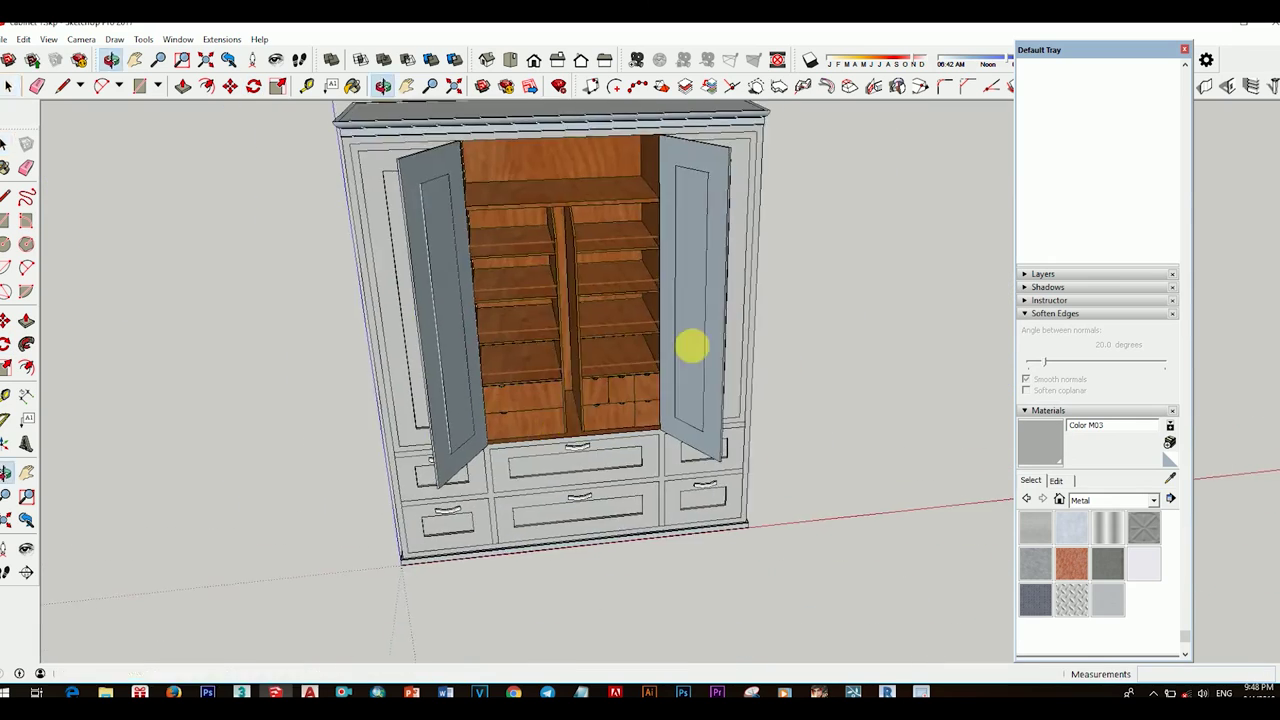
scroll(692, 346, up, 3)
key(space)
click(466, 423)
middle_drag(466, 423, 522, 470)
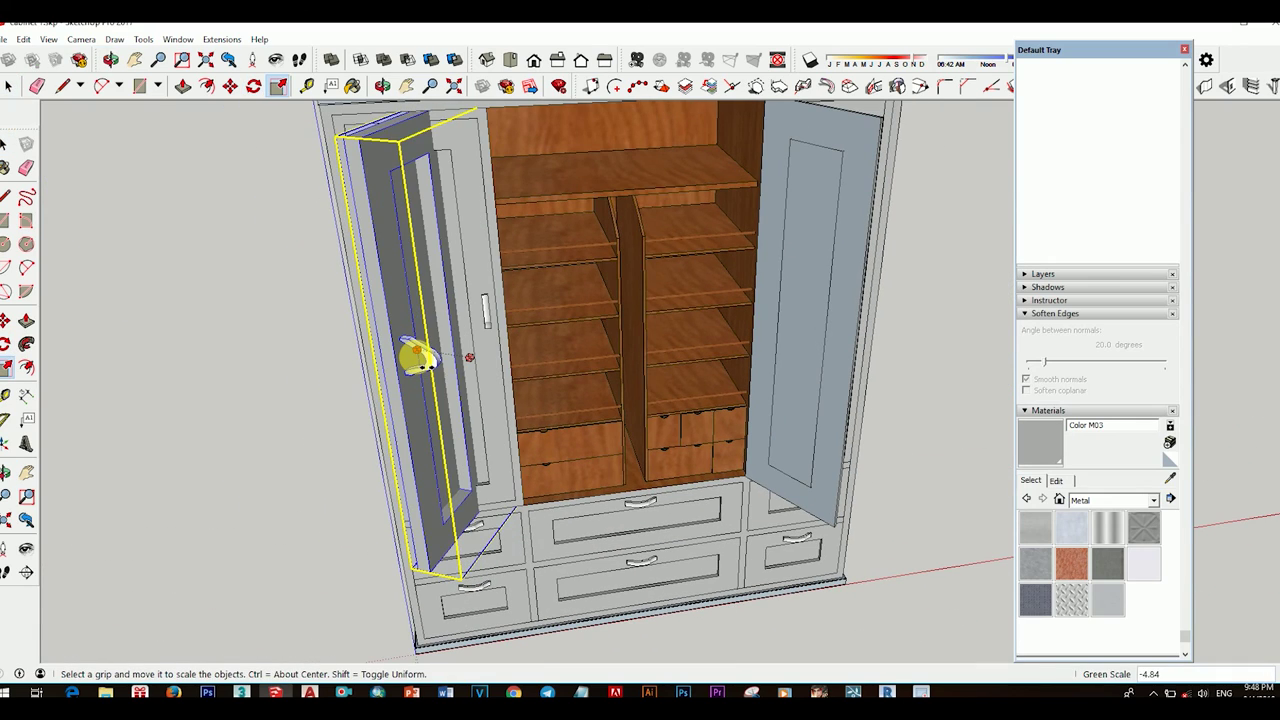
Step: Orbit to a frontal view showing both open doors and the shelved interior
scroll(498, 420, down, 3)
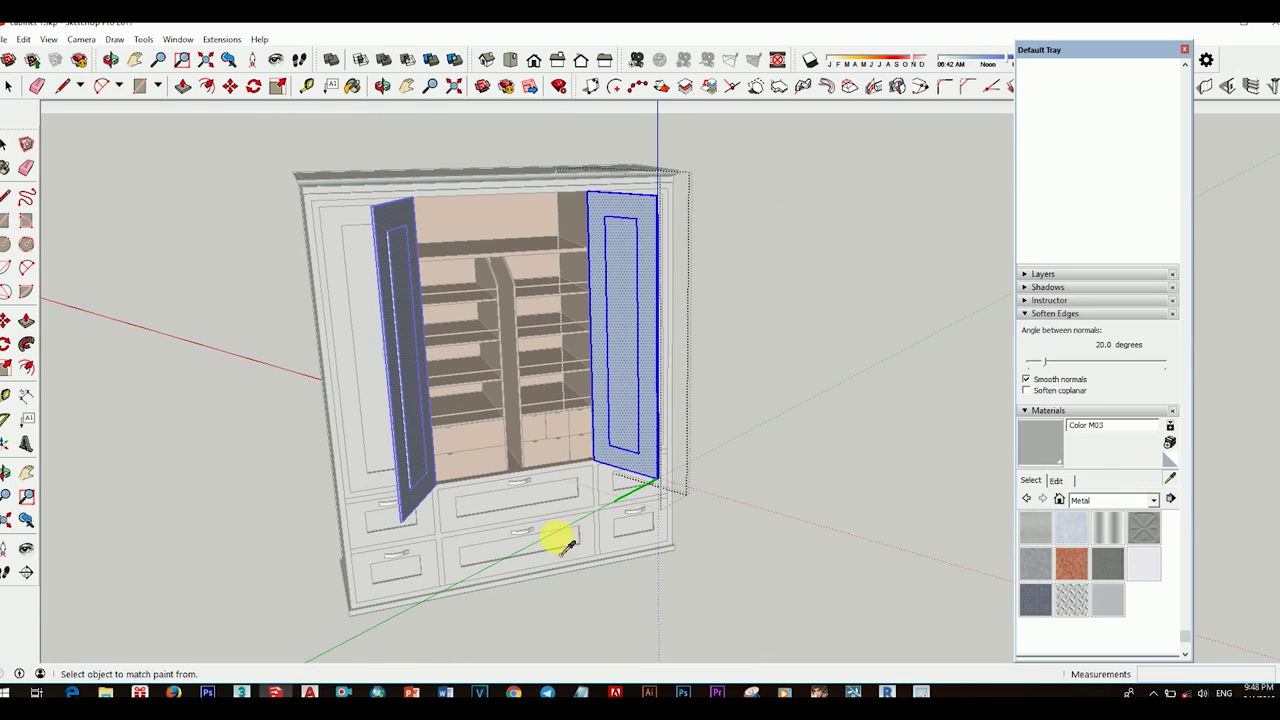
key(space)
middle_drag(630, 428, 777, 306)
scroll(563, 406, down, 3)
scroll(706, 380, up, 3)
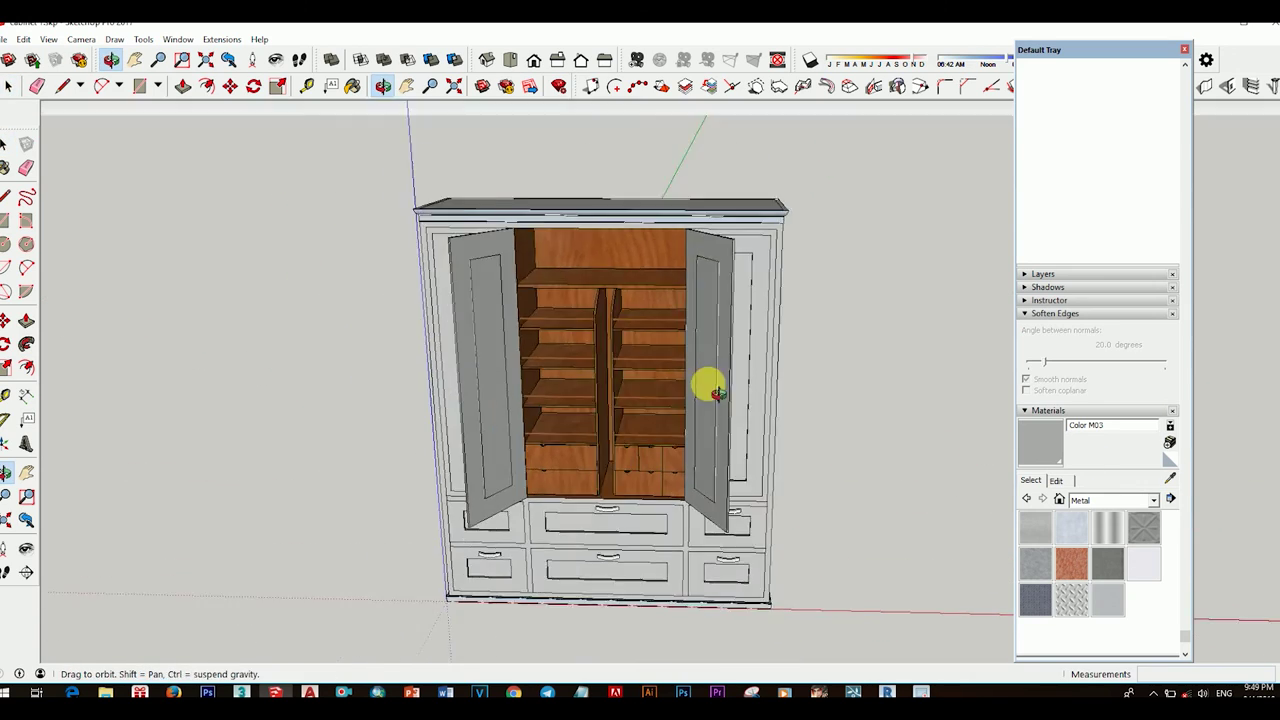
middle_drag(706, 380, 688, 353)
scroll(651, 323, up, 1)
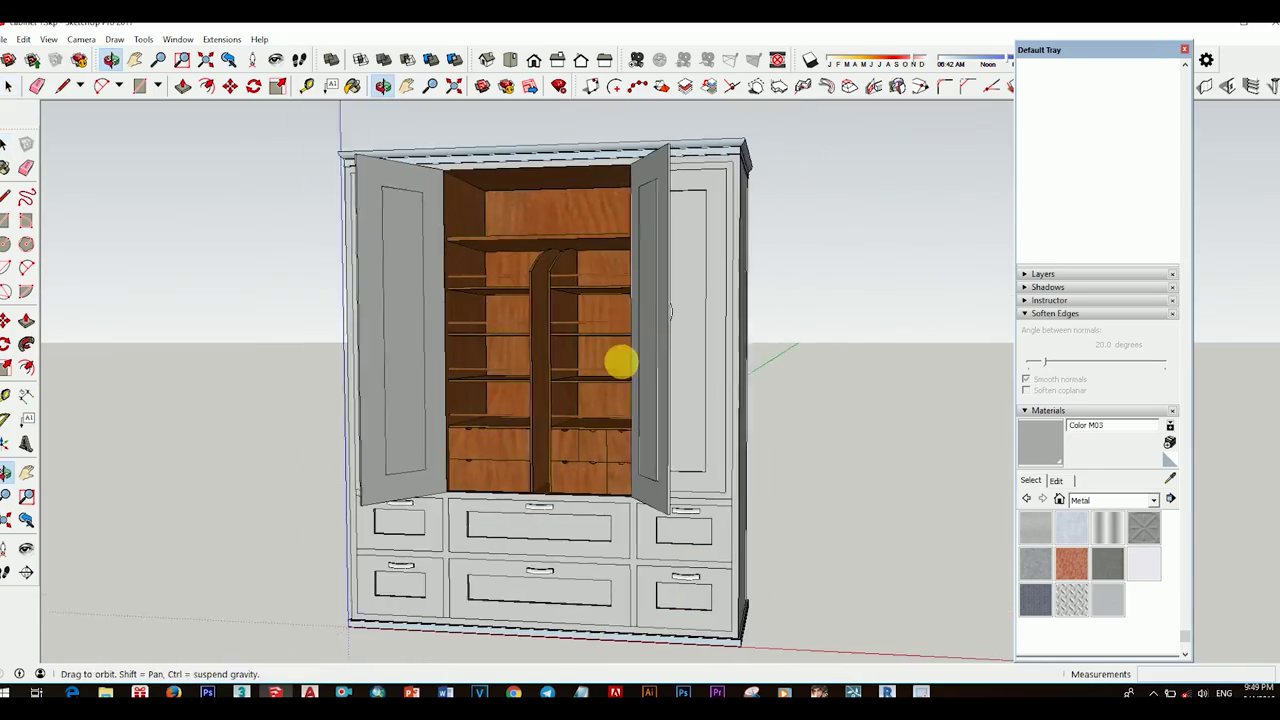